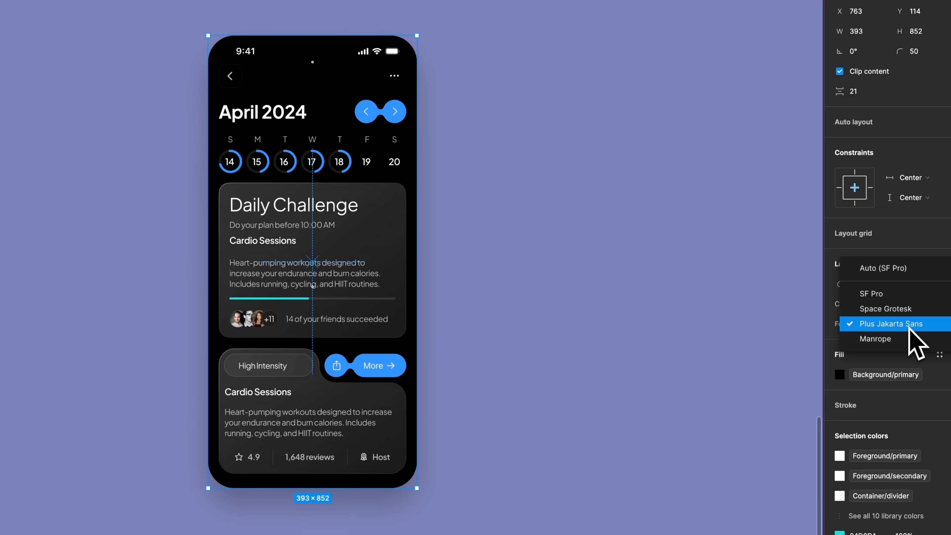
- Set the Font variable mode of the dark April 2024 frame to Manrope
{"action": "left_click", "coordinate": [913, 340]}
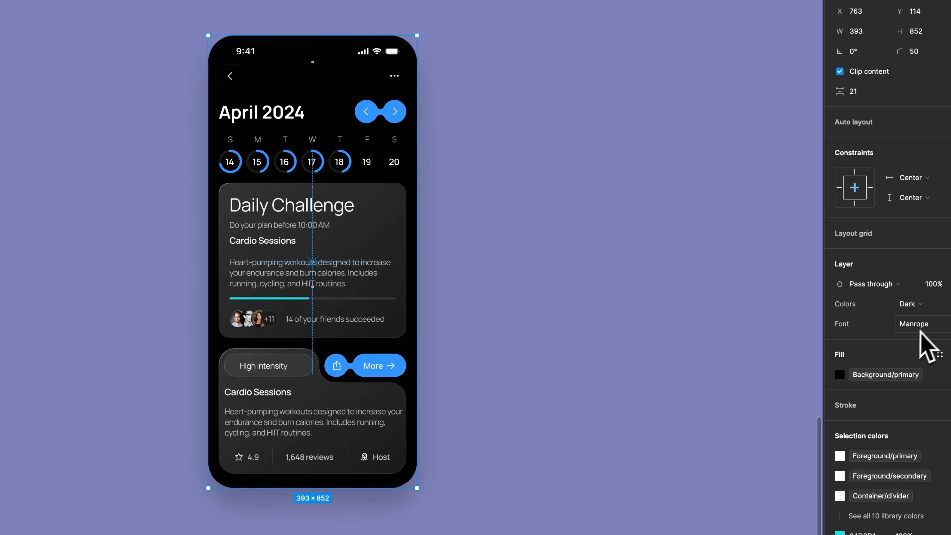
{"action": "left_click", "coordinate": [925, 283]}
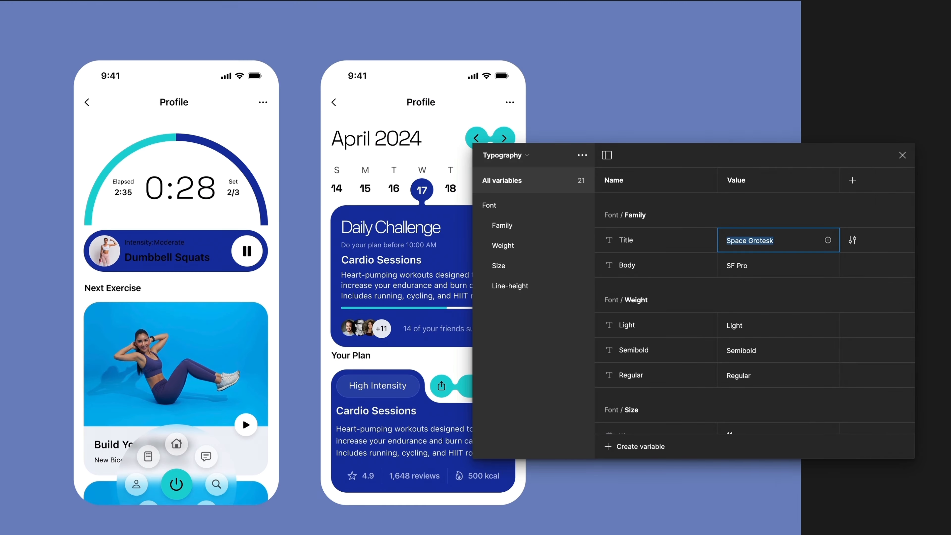
- Try poppins, inter and lato in turn as the value of the Title font family variable
{"action": "type", "text": "poppins"}
{"action": "key", "text": "Return"}
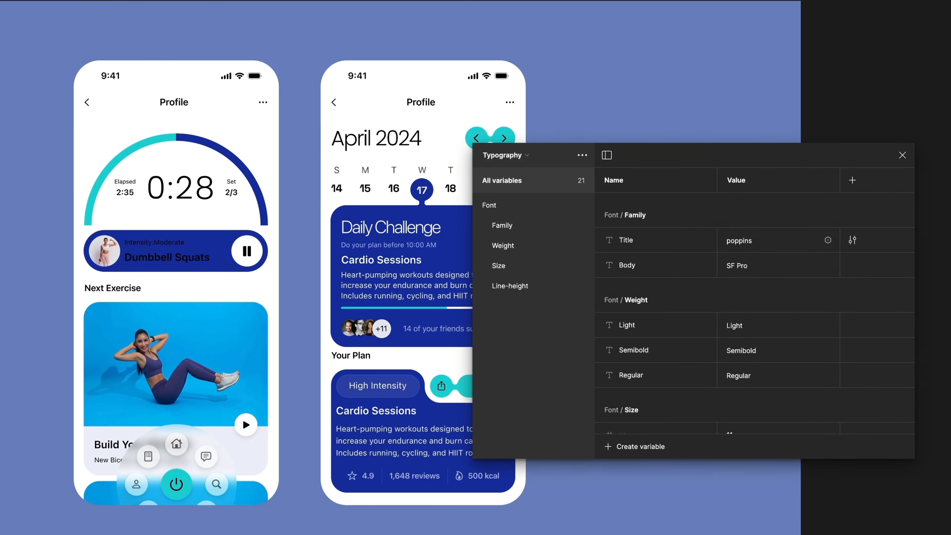
{"action": "type", "text": "inter"}
{"action": "key", "text": "Return"}
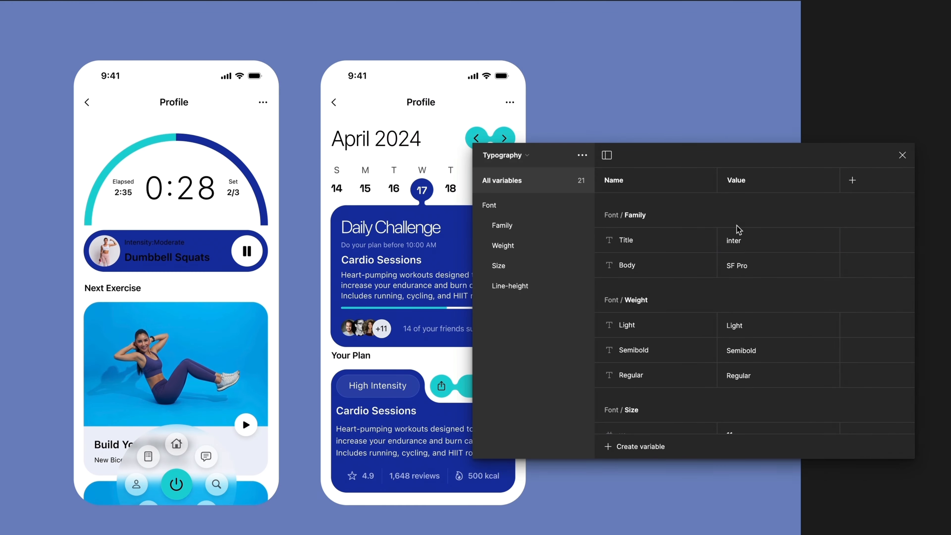
{"action": "type", "text": "lato"}
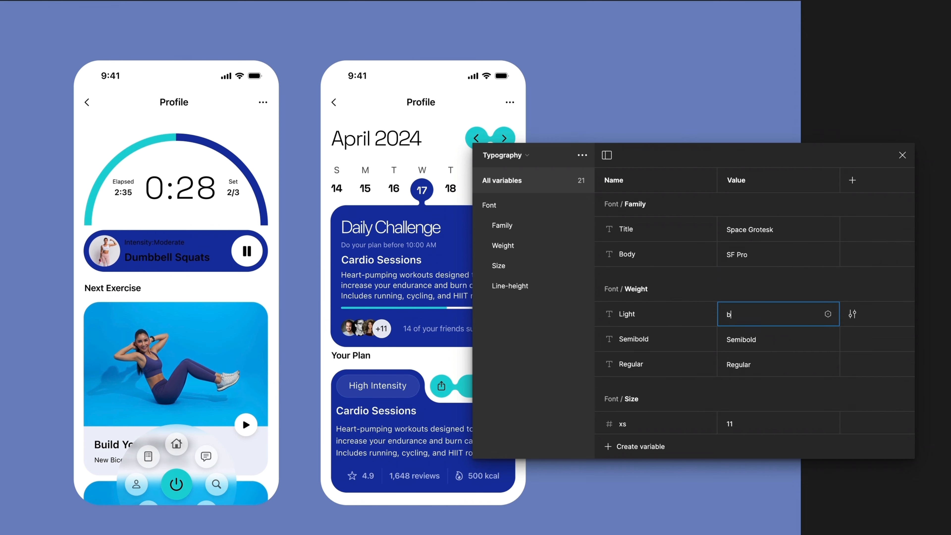
- Set the Light font weight variable to bold, and then change it to medium
{"action": "type", "text": "old"}
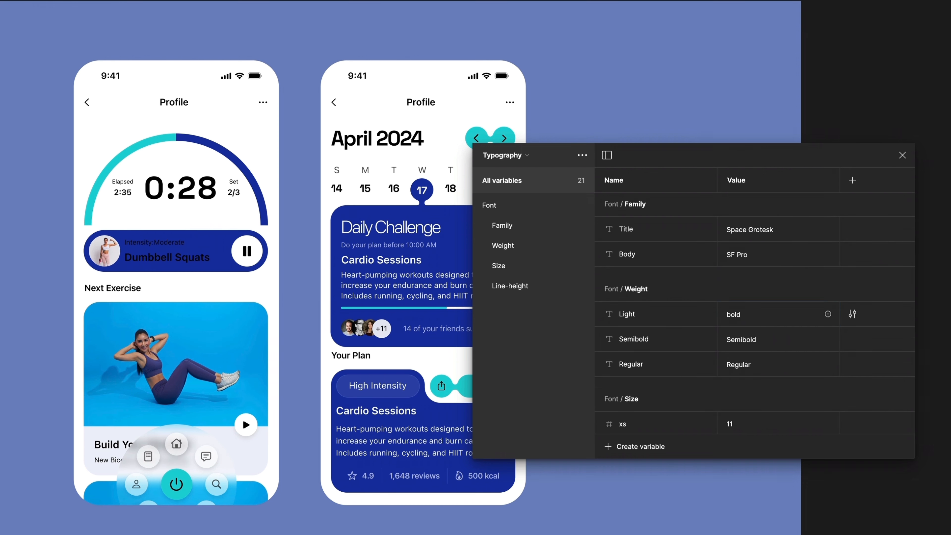
{"action": "type", "text": "medium"}
{"action": "key", "text": "Return"}
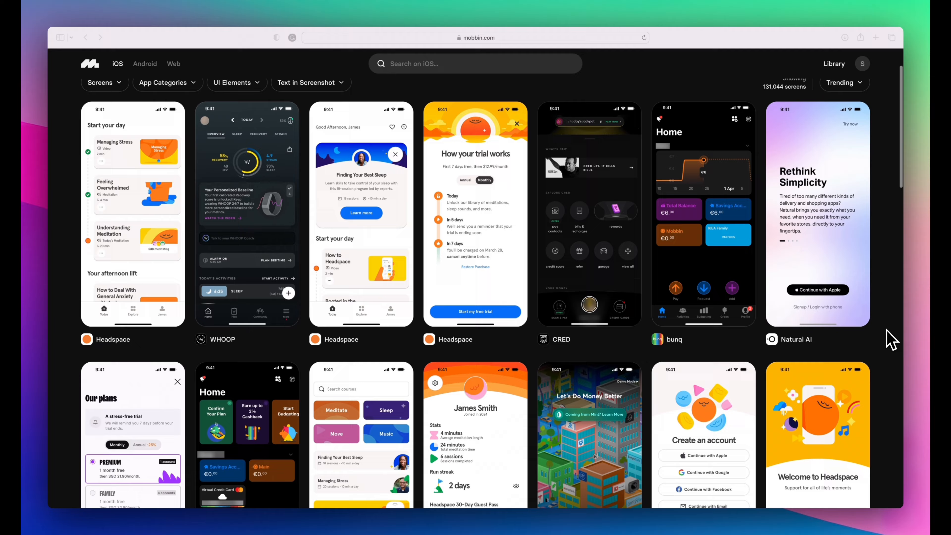
- Browse the trending iOS app screens on Mobbin for design references
{"action": "scroll", "coordinate": [890, 336], "scroll_direction": "down", "scroll_amount": 3}
{"action": "scroll", "coordinate": [892, 339], "scroll_direction": "down", "scroll_amount": 3}
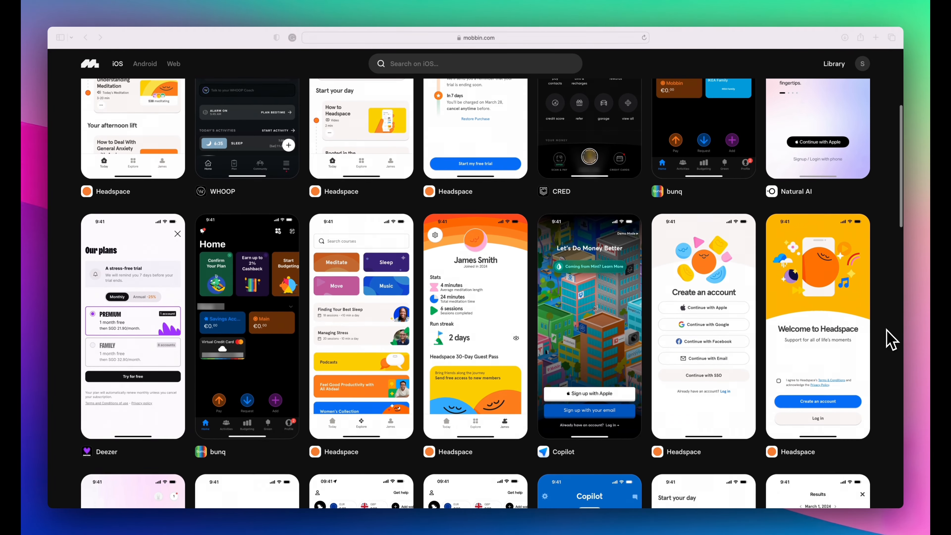
{"action": "scroll", "coordinate": [891, 340], "scroll_direction": "down", "scroll_amount": 5}
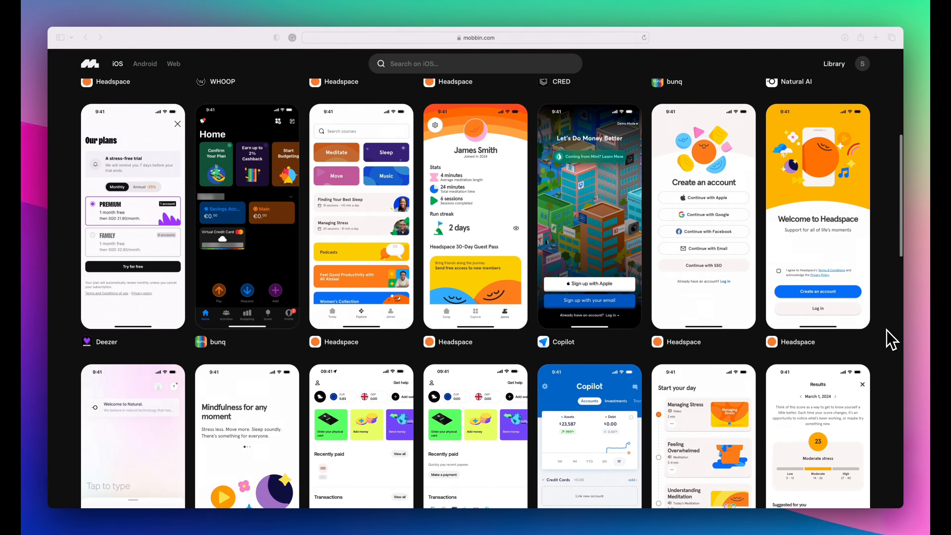
{"action": "scroll", "coordinate": [891, 339], "scroll_direction": "down", "scroll_amount": 5}
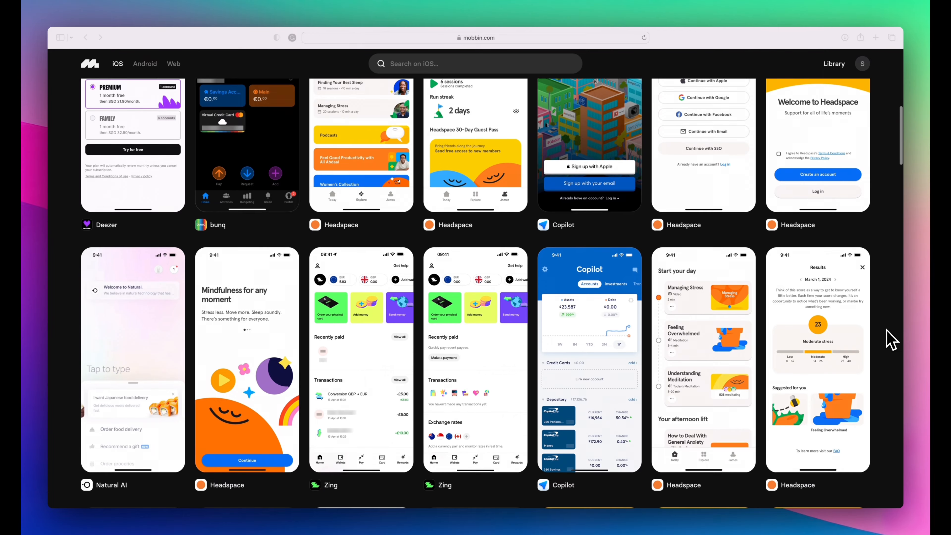
{"action": "scroll", "coordinate": [892, 339], "scroll_direction": "down", "scroll_amount": 5}
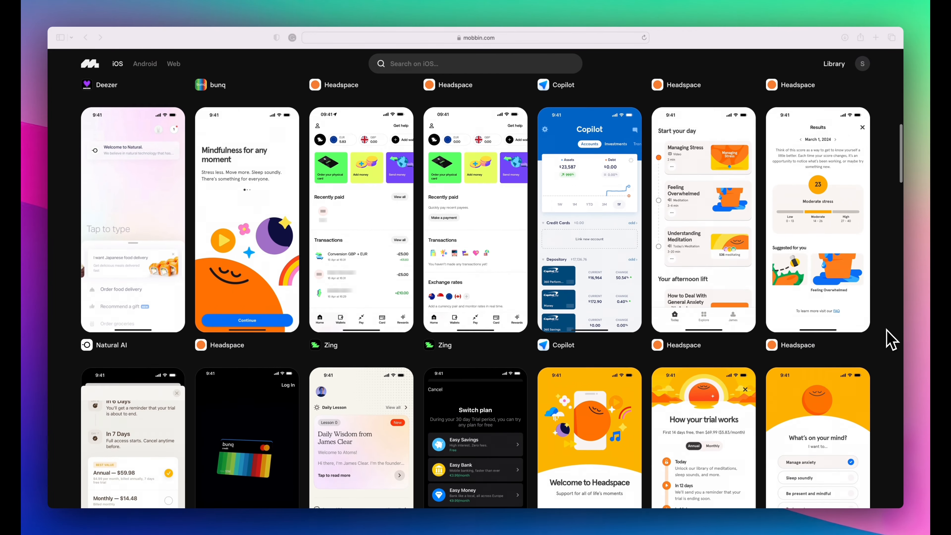
{"action": "scroll", "coordinate": [892, 339], "scroll_direction": "down", "scroll_amount": 3}
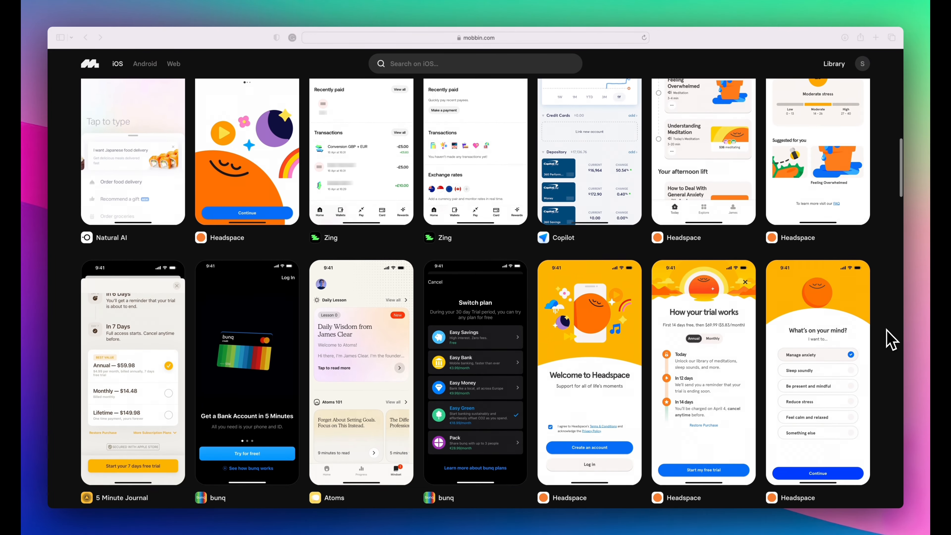
{"action": "scroll", "coordinate": [891, 339], "scroll_direction": "down", "scroll_amount": 1}
{"action": "scroll", "coordinate": [891, 339], "scroll_direction": "down", "scroll_amount": 5}
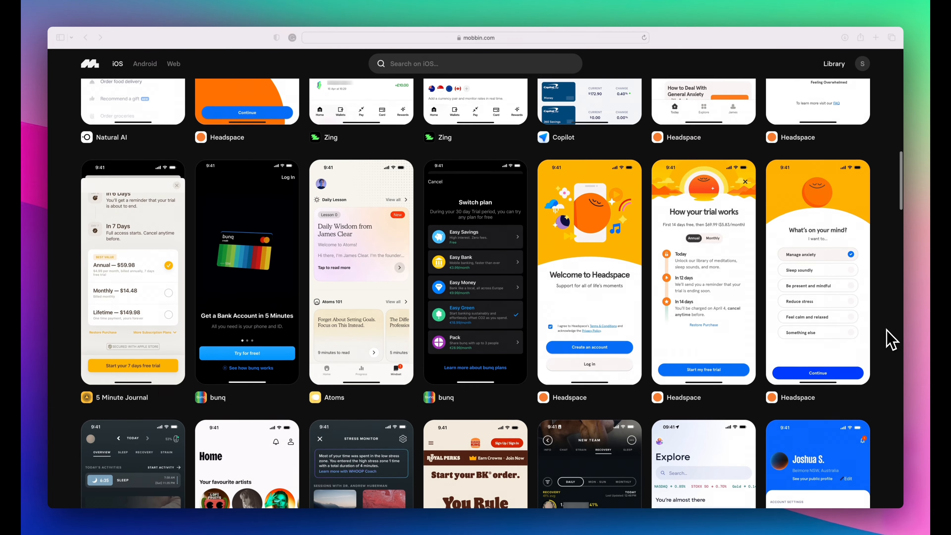
{"action": "scroll", "coordinate": [892, 339], "scroll_direction": "down", "scroll_amount": 2}
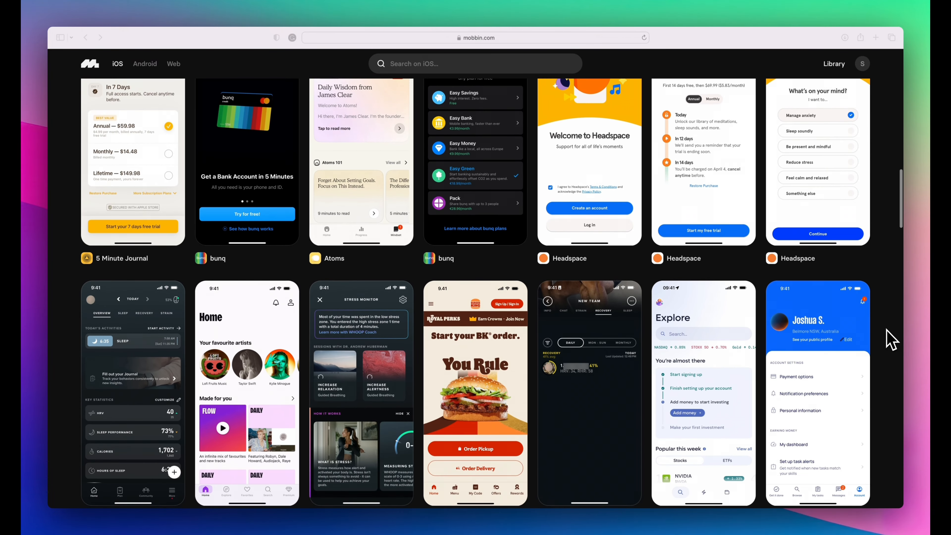
{"action": "scroll", "coordinate": [892, 339], "scroll_direction": "down", "scroll_amount": 3}
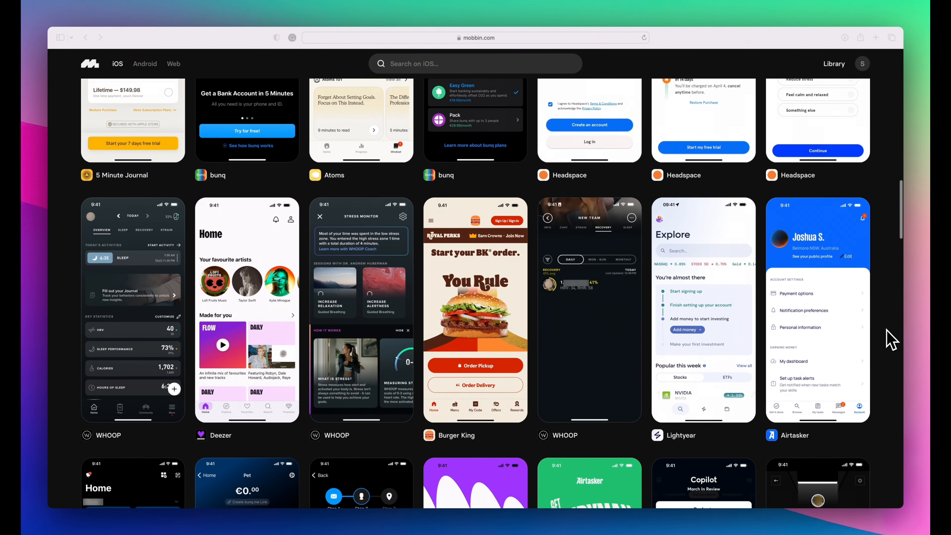
{"action": "scroll", "coordinate": [891, 339], "scroll_direction": "down", "scroll_amount": 2}
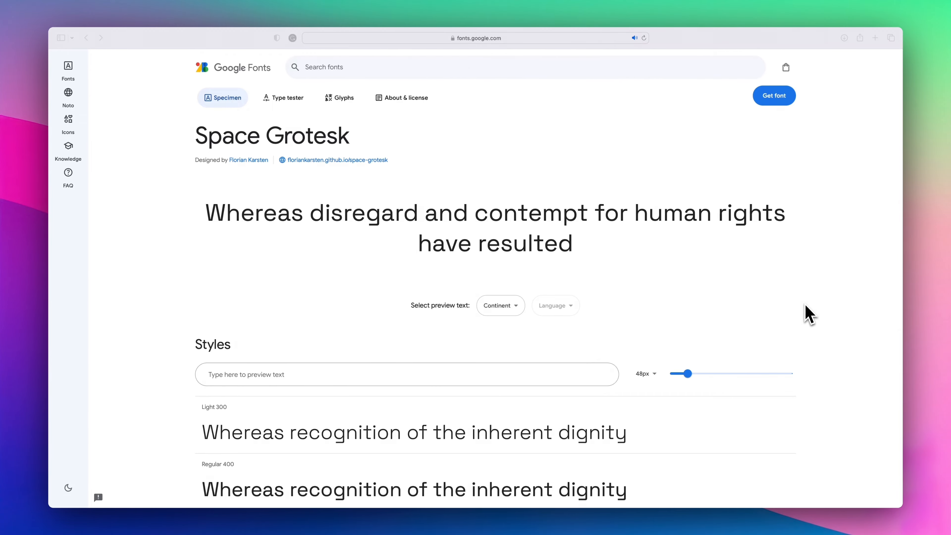
- Look through the Space Grotesk specimen and its styles on Google Fonts
{"action": "scroll", "coordinate": [805, 305], "scroll_direction": "down", "scroll_amount": 3}
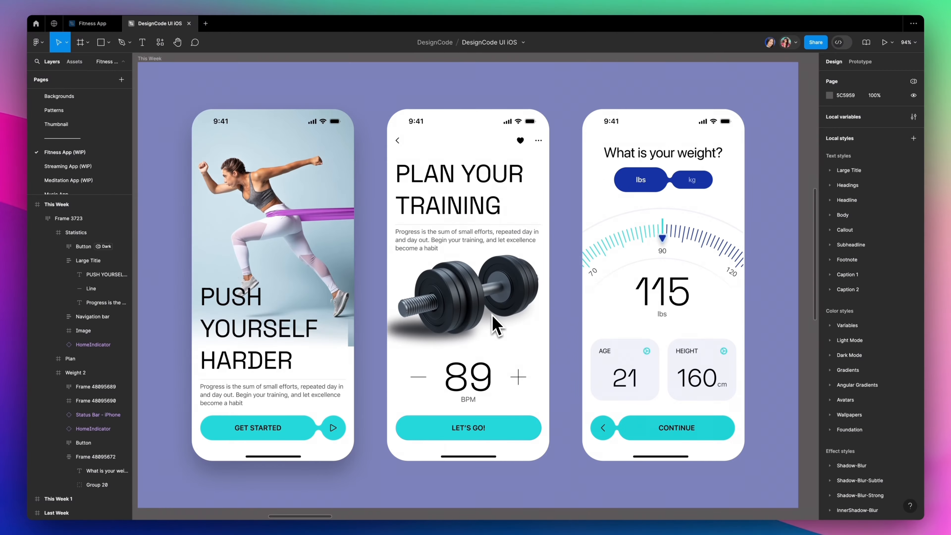
- Apply the SF Pro Font variable mode to the "What is your weight?" title
{"action": "left_click", "coordinate": [688, 159]}
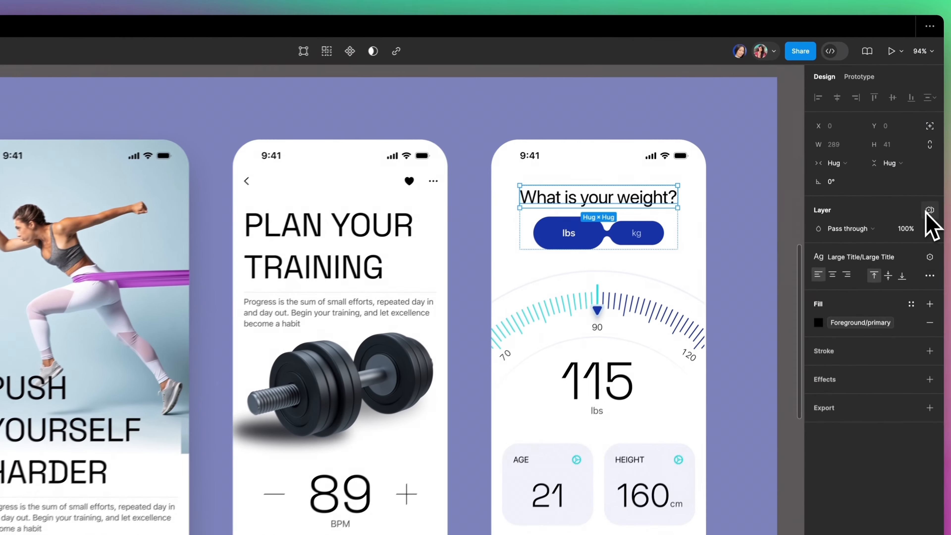
{"action": "left_click", "coordinate": [914, 162]}
{"action": "mouse_move", "coordinate": [853, 201]}
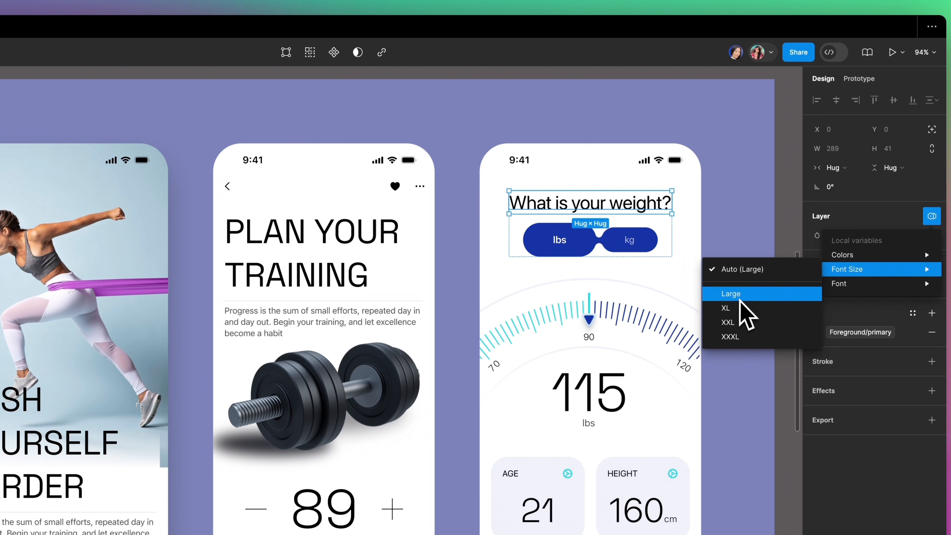
{"action": "left_click", "coordinate": [745, 307]}
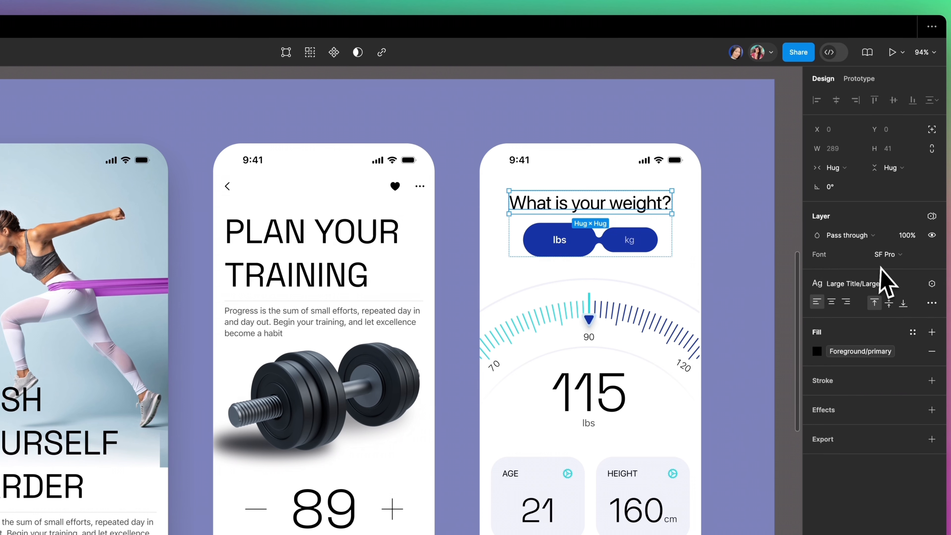
- Switch the title's Font mode to Space Grotesk, Plus Jakarta Sans and finally Manrope
{"action": "left_click", "coordinate": [888, 255]}
{"action": "left_click", "coordinate": [896, 268]}
{"action": "left_click", "coordinate": [892, 255]}
{"action": "left_click", "coordinate": [888, 269]}
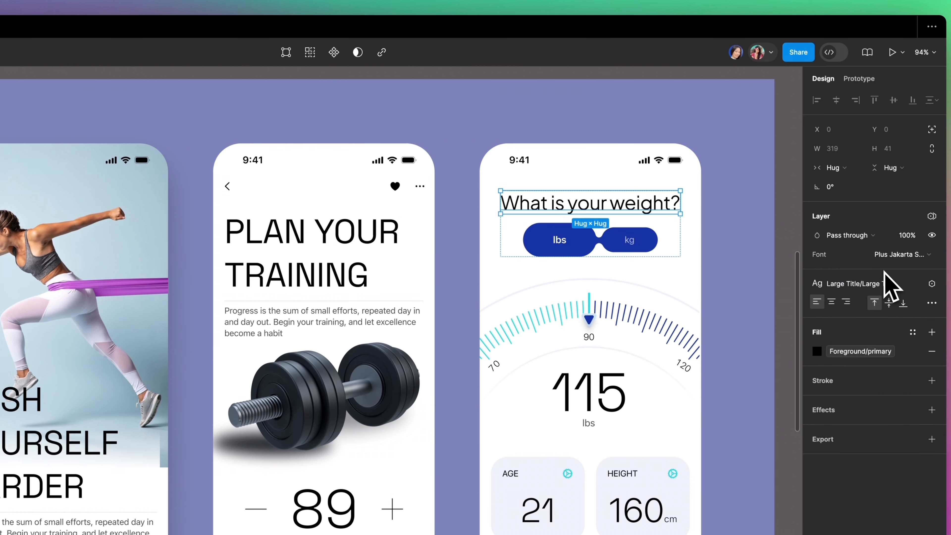
{"action": "left_click", "coordinate": [899, 255]}
{"action": "left_click", "coordinate": [857, 268]}
- Apply a Font Size variable mode to the title and raise it through XXL to XXXL
{"action": "left_click", "coordinate": [932, 216]}
{"action": "mouse_move", "coordinate": [830, 272]}
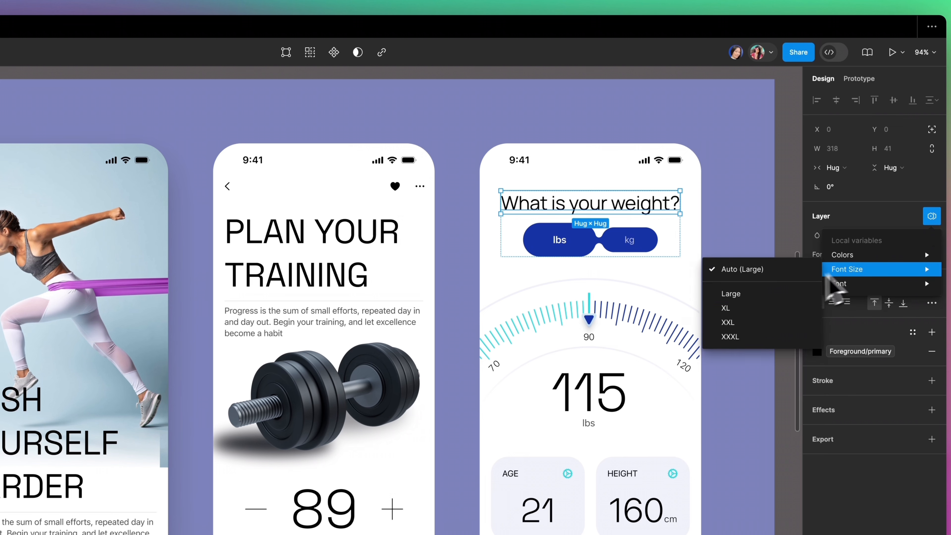
{"action": "left_click", "coordinate": [813, 293]}
{"action": "left_click", "coordinate": [887, 274]}
{"action": "left_click", "coordinate": [887, 288]}
{"action": "left_click", "coordinate": [887, 275]}
{"action": "left_click", "coordinate": [886, 288]}
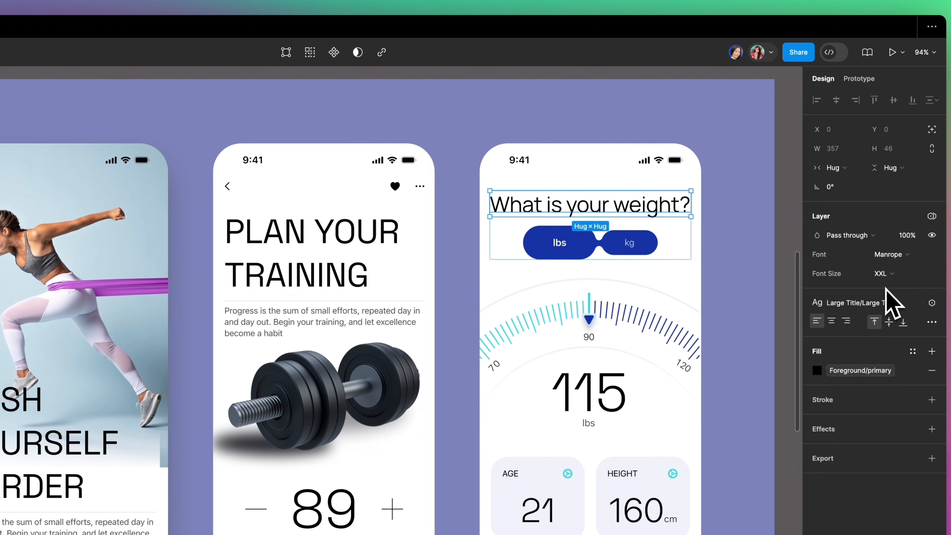
{"action": "left_click", "coordinate": [886, 274]}
{"action": "left_click", "coordinate": [892, 286]}
- Set the title's Font mode to Space Grotesk and open its Font Size mode choices
{"action": "left_click", "coordinate": [899, 256]}
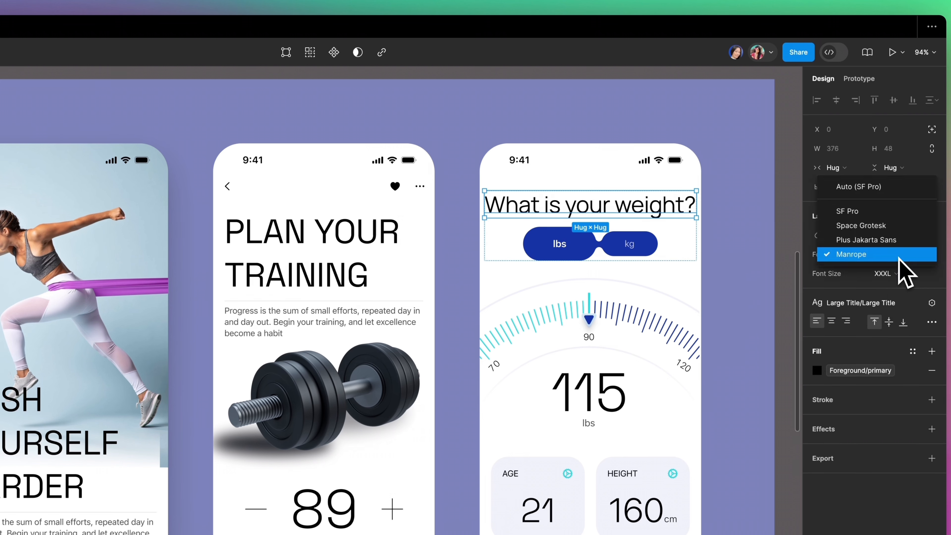
{"action": "left_click", "coordinate": [877, 226]}
{"action": "left_click", "coordinate": [887, 274]}
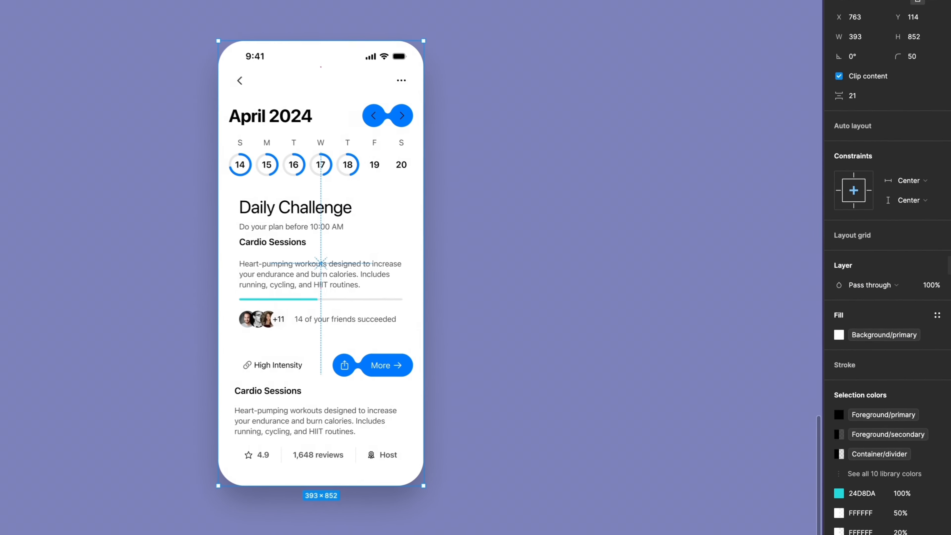
- Apply the Dark Colors variable mode to the April 2024 frame
{"action": "left_click", "coordinate": [839, 285]}
{"action": "mouse_move", "coordinate": [862, 302]}
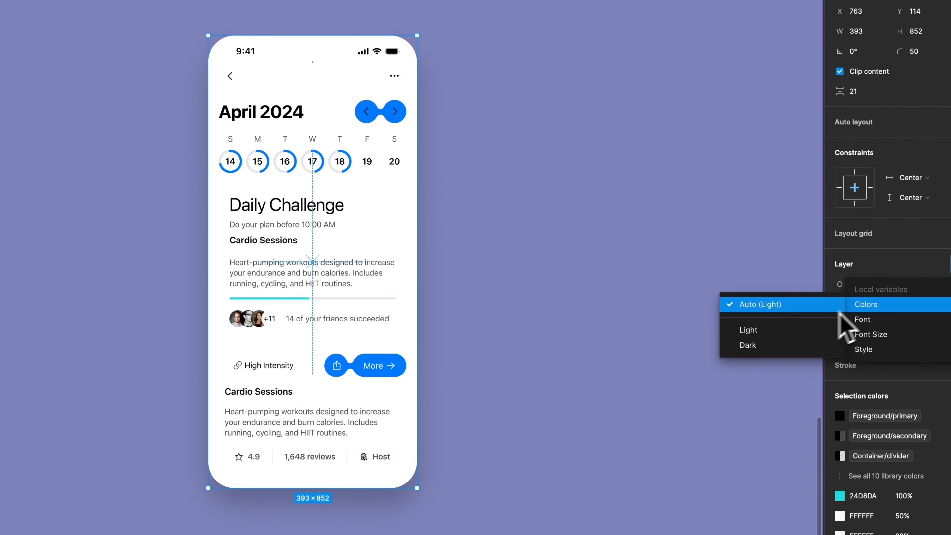
{"action": "left_click", "coordinate": [768, 345]}
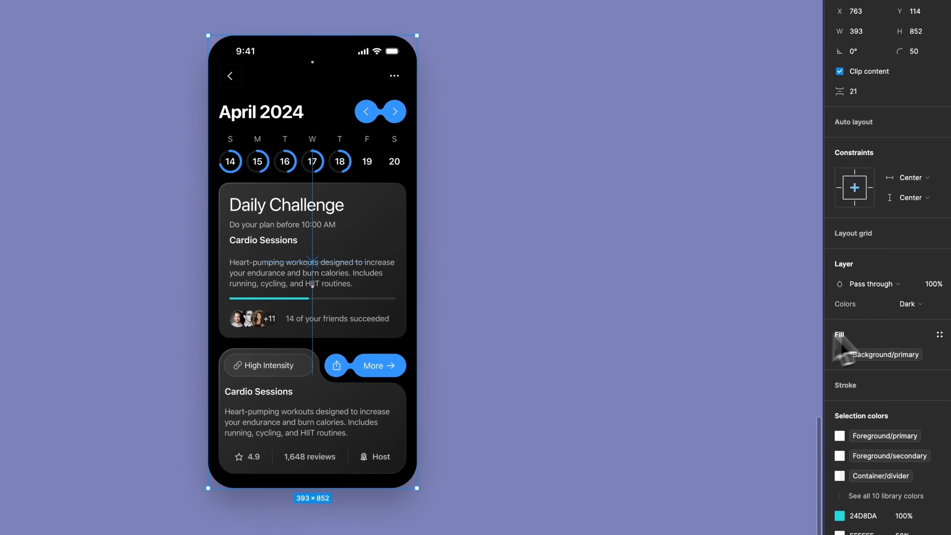
- Switch the April 2024 frame's Colors mode to Light and back to Dark
{"action": "left_click", "coordinate": [914, 304]}
{"action": "left_click", "coordinate": [899, 289]}
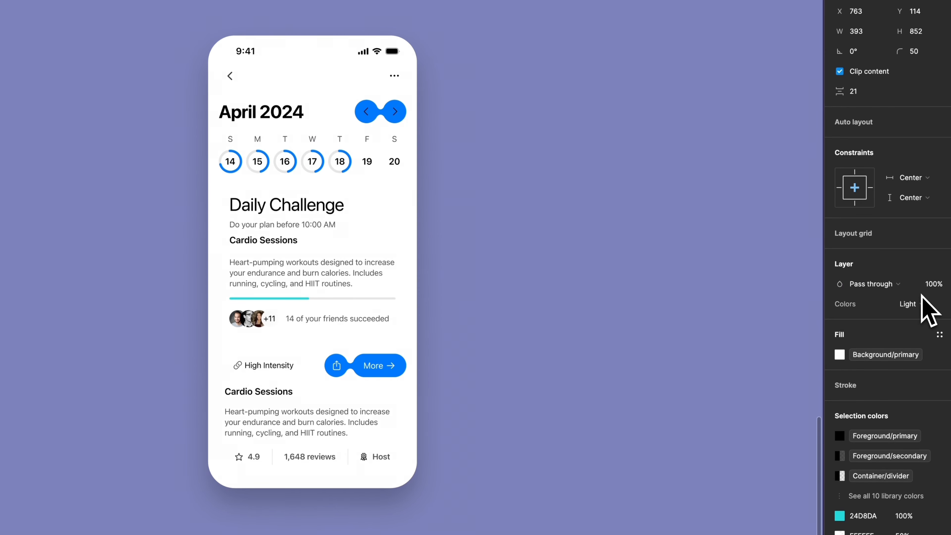
{"action": "left_click", "coordinate": [922, 300]}
{"action": "left_click", "coordinate": [926, 318]}
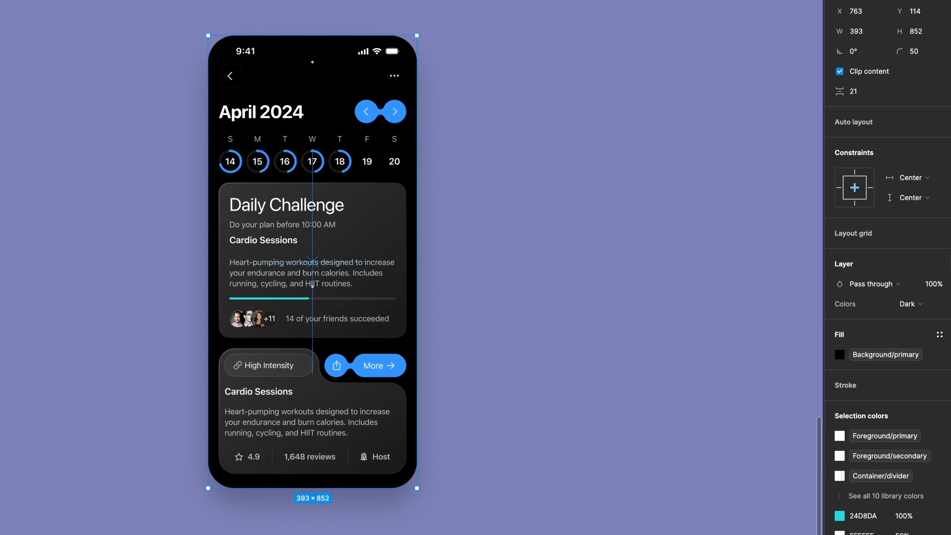
- Apply a Font variable mode to the April 2024 frame, trying Space Grotesk, Plus Jakarta Sans and Manrope in turn
{"action": "left_click", "coordinate": [950, 264]}
{"action": "left_click", "coordinate": [882, 319]}
{"action": "left_click", "coordinate": [917, 325]}
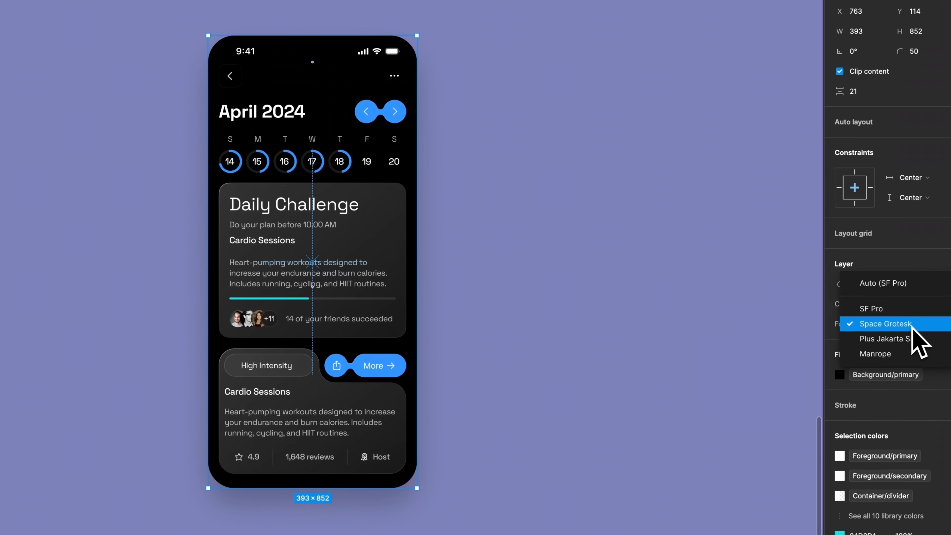
{"action": "left_click", "coordinate": [906, 338]}
{"action": "left_click", "coordinate": [914, 324]}
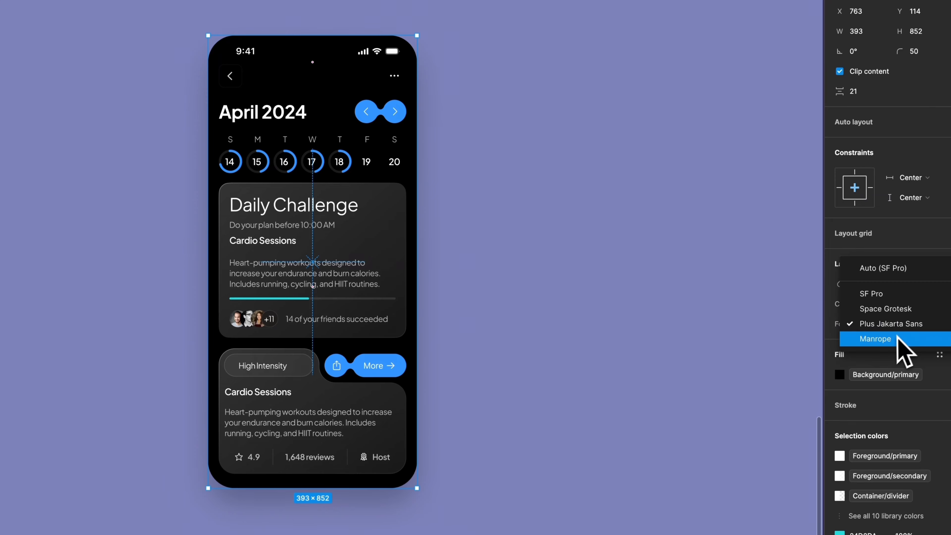
{"action": "left_click", "coordinate": [908, 339]}
{"action": "left_click", "coordinate": [914, 324]}
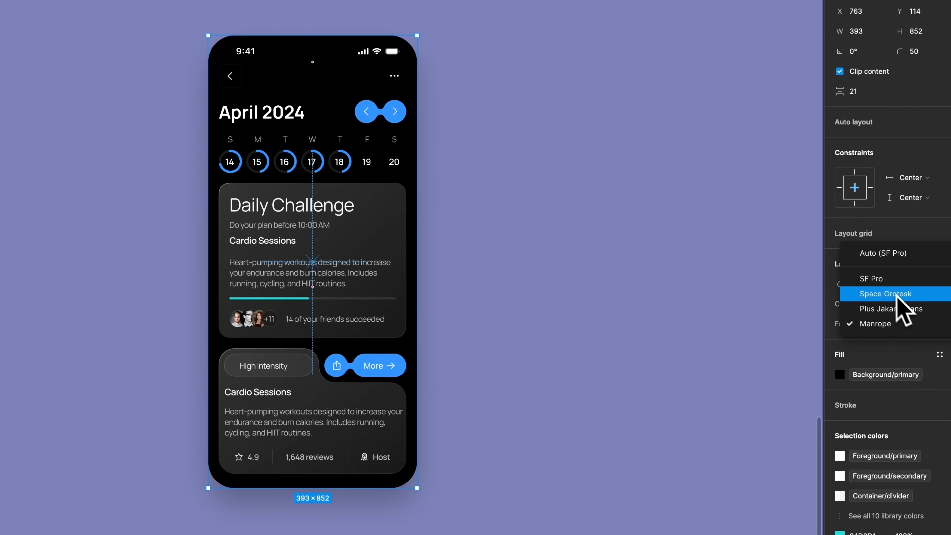
{"action": "left_click", "coordinate": [881, 284]}
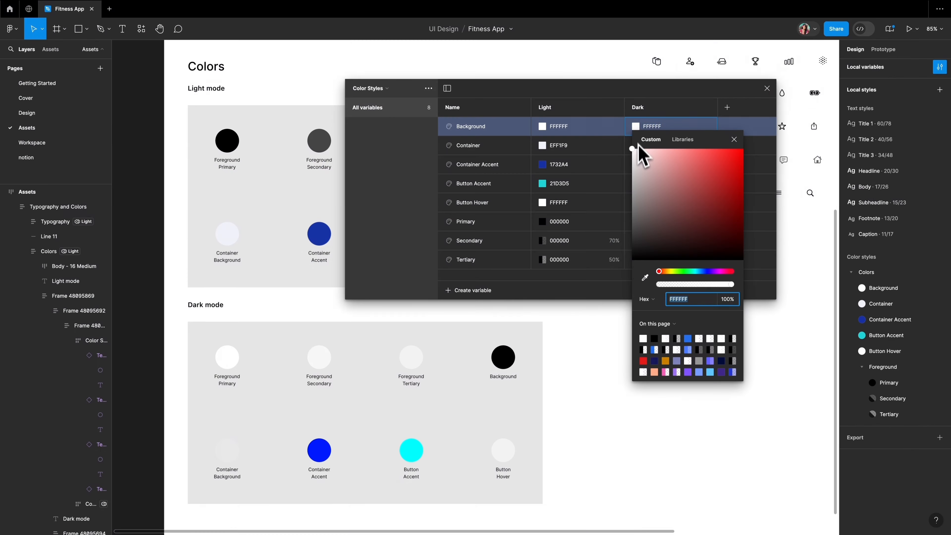
- Adjust the Dark mode color of the Background variable with the color picker
{"action": "left_click", "coordinate": [638, 152]}
{"action": "left_click", "coordinate": [637, 148]}
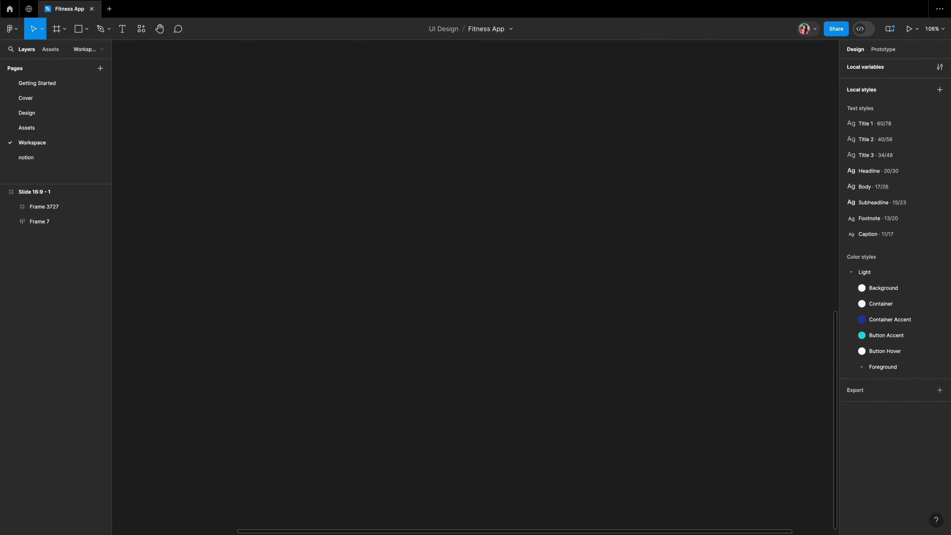
- Rename the Light color style group to Colors and convert the styles with the Styles to Variables Converter plugin
{"action": "double_click", "coordinate": [865, 274]}
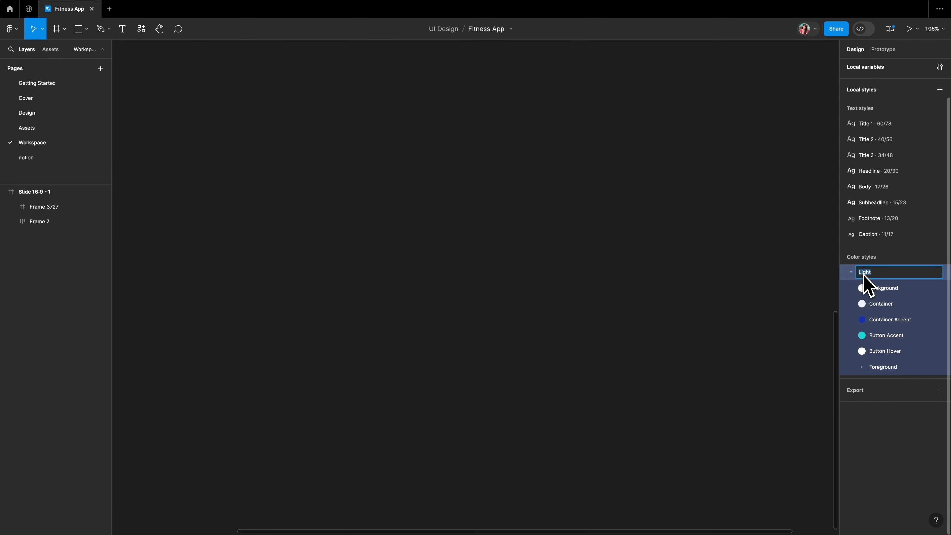
{"action": "key", "text": "Return"}
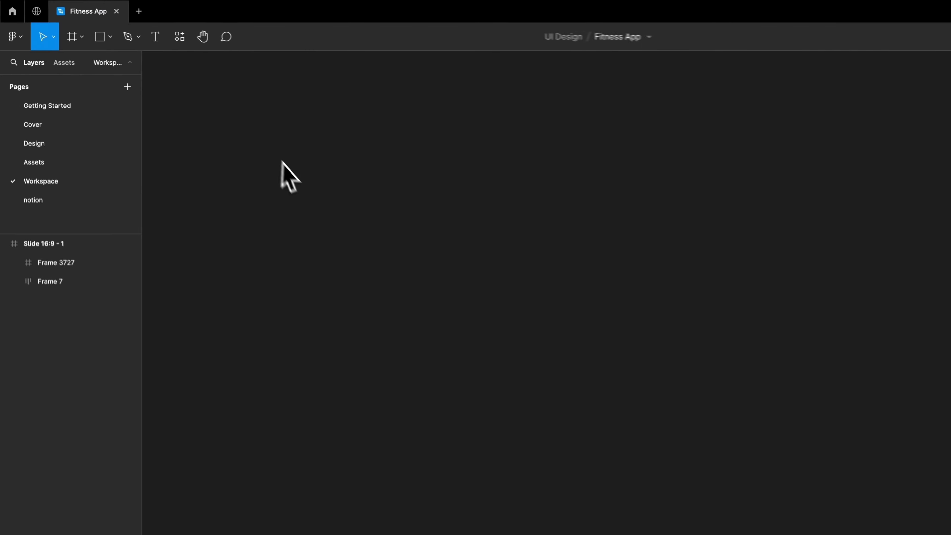
{"action": "left_click", "coordinate": [140, 31]}
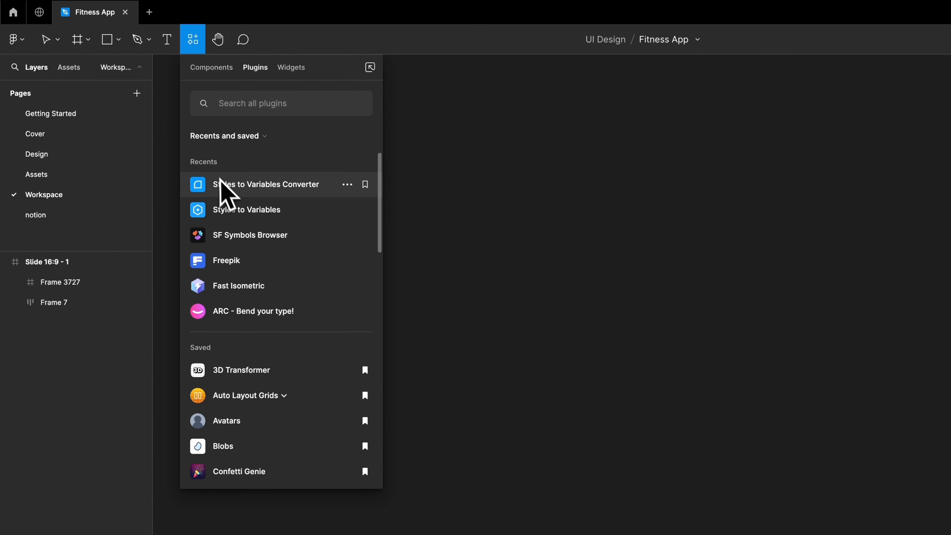
{"action": "left_click", "coordinate": [253, 189]}
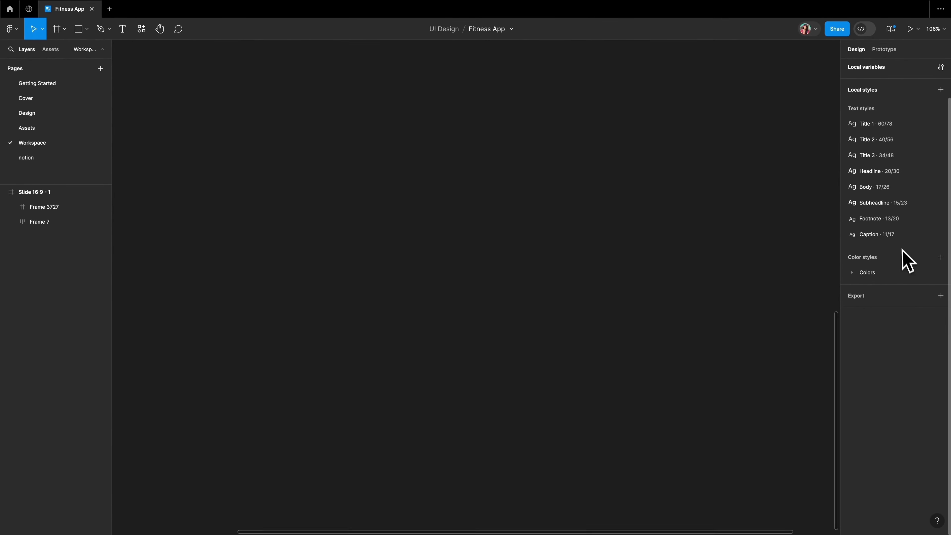
- Expand the Colors style group and check which variable the Background color style is linked to
{"action": "left_click", "coordinate": [861, 277]}
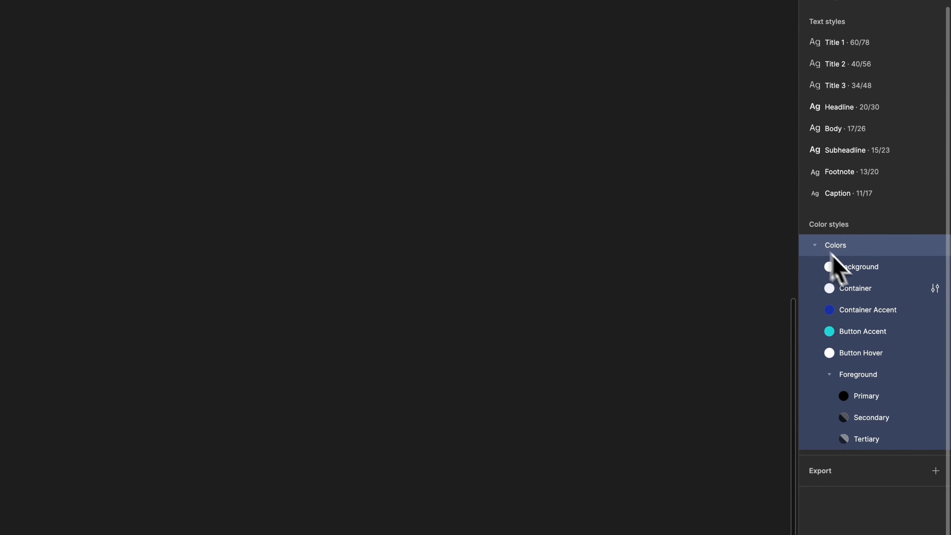
{"action": "left_click", "coordinate": [935, 267]}
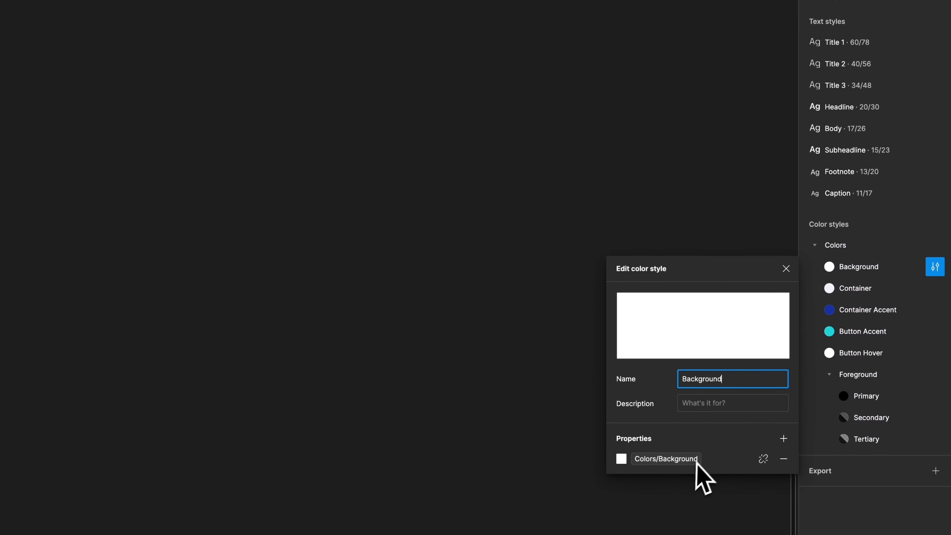
{"action": "left_click", "coordinate": [785, 270]}
- Ungroup the Colors variable group in the Color Styles collection of the local variables
{"action": "left_click", "coordinate": [836, 92]}
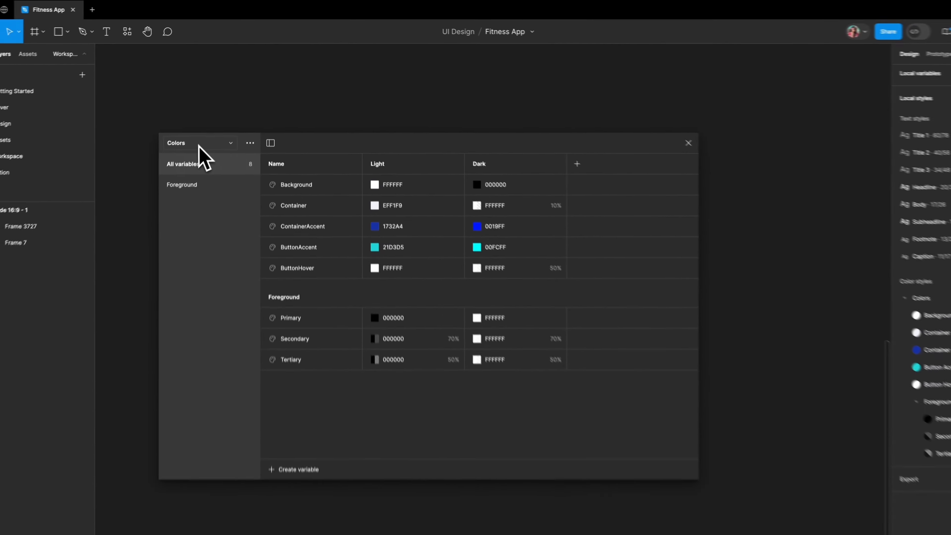
{"action": "left_click", "coordinate": [200, 135]}
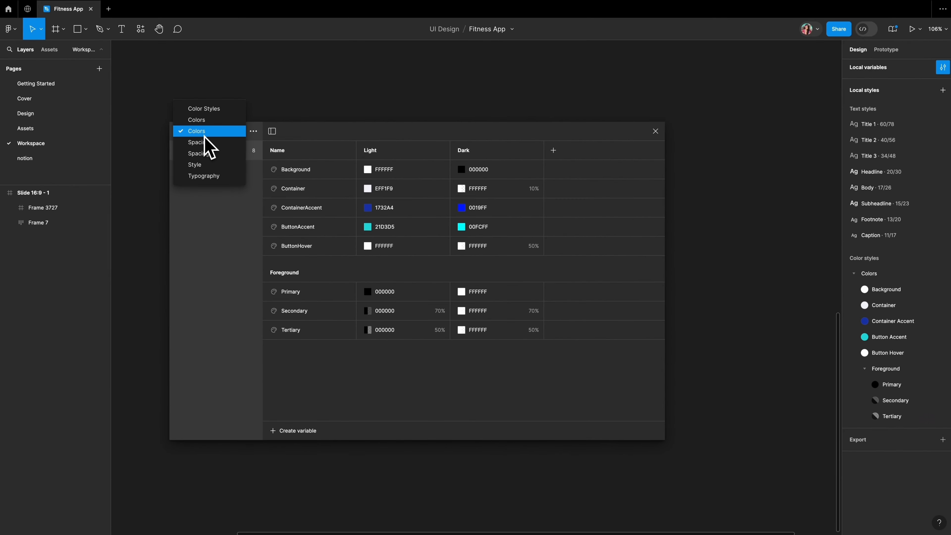
{"action": "left_click", "coordinate": [204, 108]}
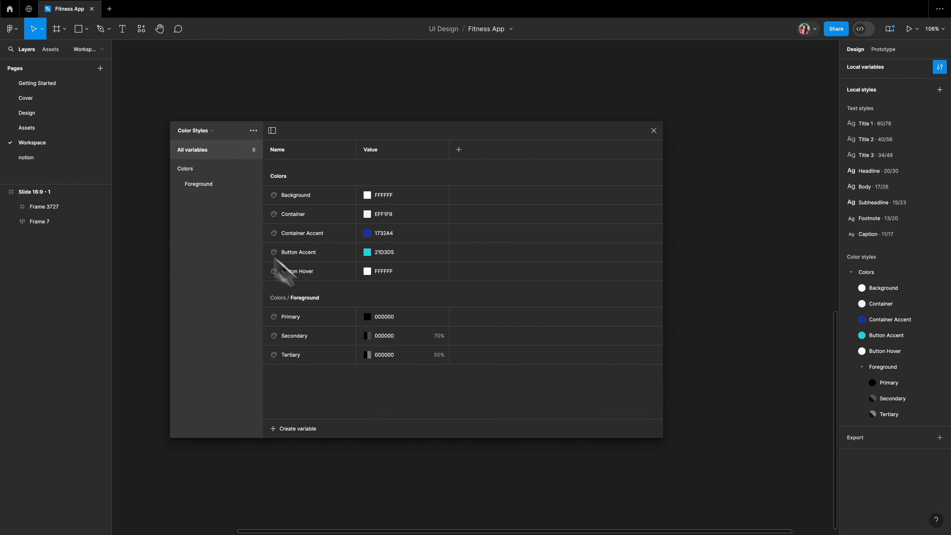
{"action": "left_click", "coordinate": [189, 170]}
{"action": "right_click", "coordinate": [191, 170]}
{"action": "left_click", "coordinate": [206, 187]}
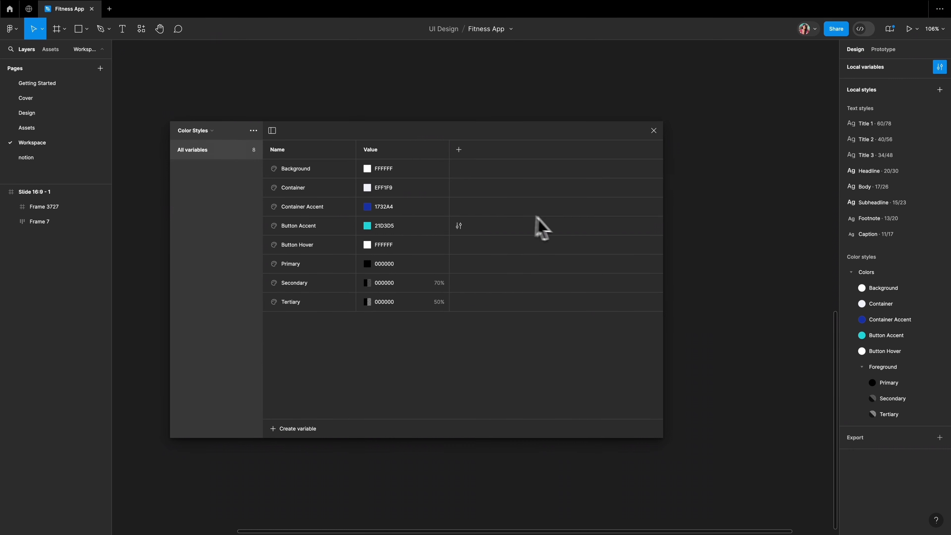
- Add a second mode to the Color Styles collection and name the two modes Light and Dark
{"action": "left_click", "coordinate": [459, 150]}
{"action": "double_click", "coordinate": [474, 151]}
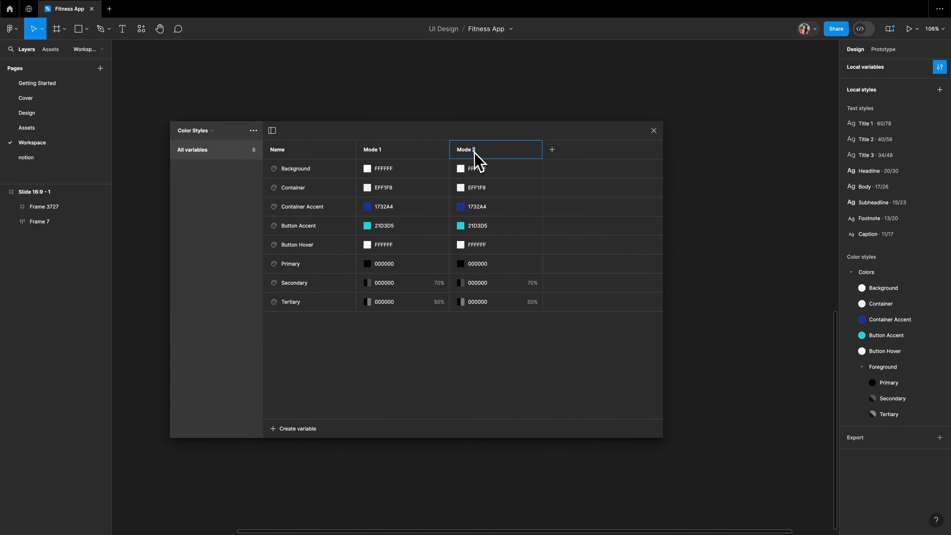
{"action": "left_click", "coordinate": [379, 152]}
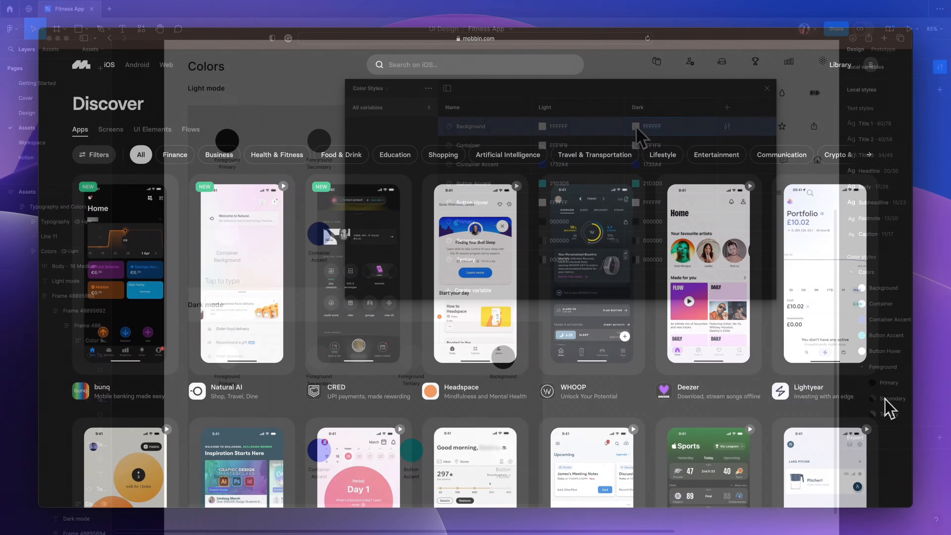
- Browse the iOS app designs in Mobbin's Discover gallery for interface inspiration
{"action": "scroll", "coordinate": [885, 399], "scroll_direction": "down", "scroll_amount": 5}
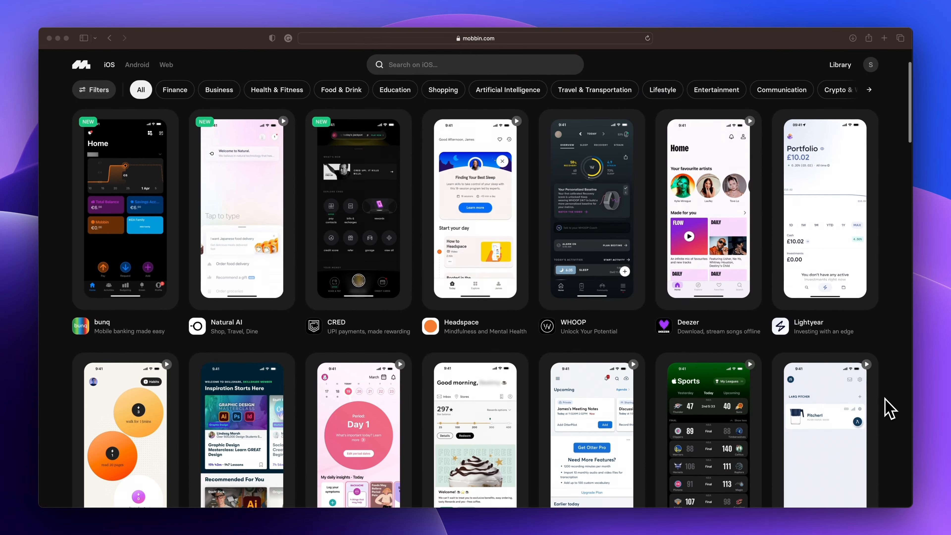
{"action": "scroll", "coordinate": [889, 408], "scroll_direction": "down", "scroll_amount": 5}
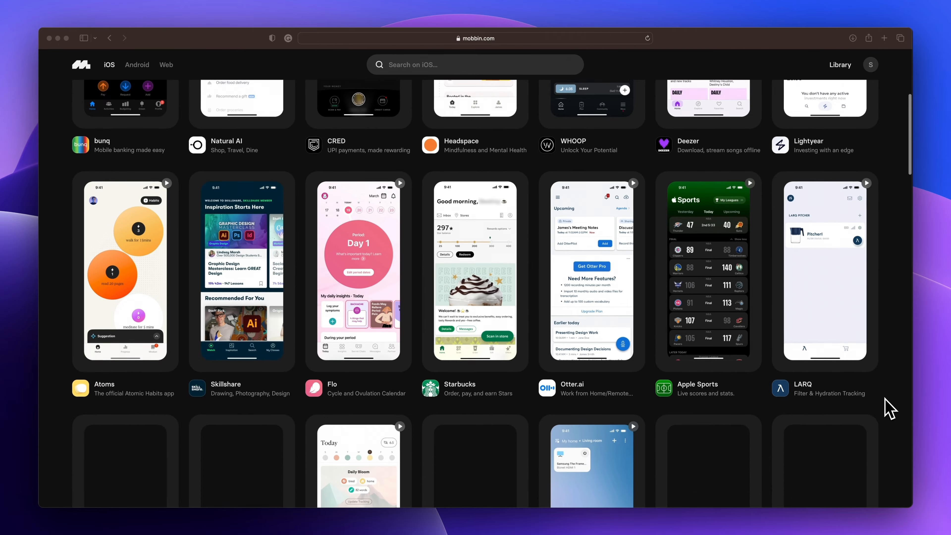
{"action": "scroll", "coordinate": [886, 400], "scroll_direction": "down", "scroll_amount": 6}
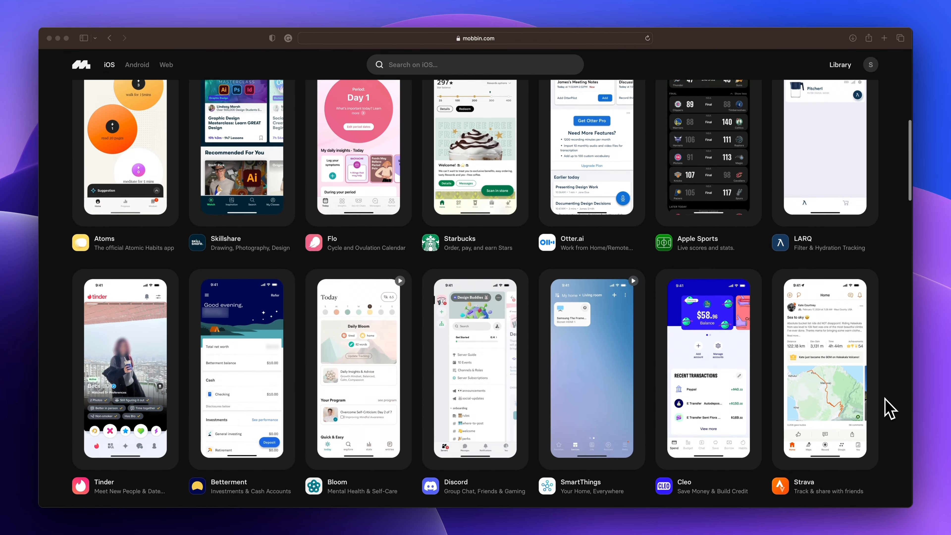
{"action": "scroll", "coordinate": [890, 408], "scroll_direction": "down", "scroll_amount": 6}
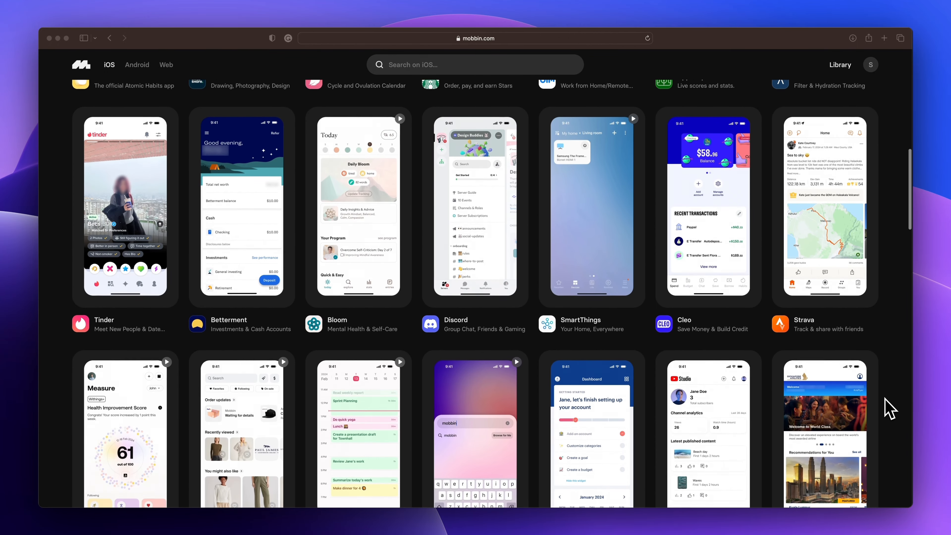
{"action": "scroll", "coordinate": [890, 409], "scroll_direction": "down", "scroll_amount": 6}
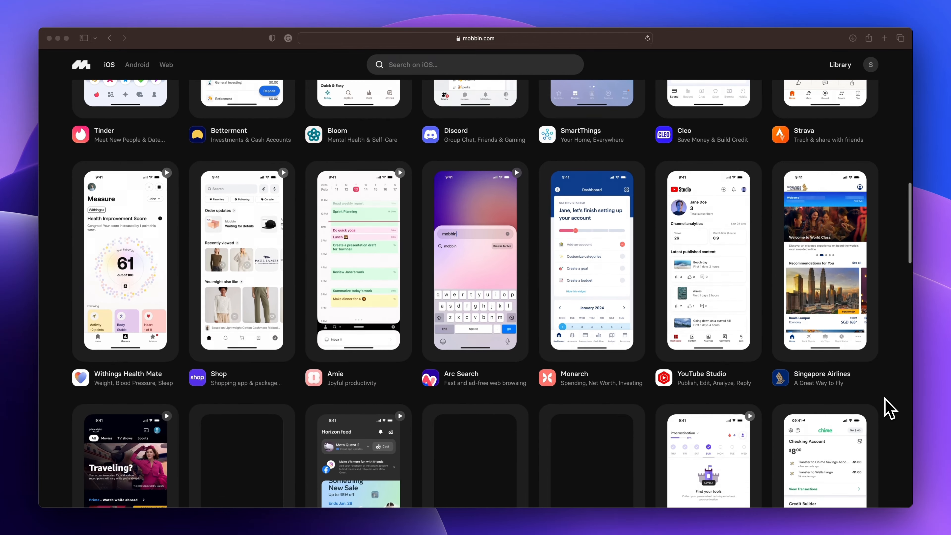
{"action": "scroll", "coordinate": [890, 408], "scroll_direction": "down", "scroll_amount": 4}
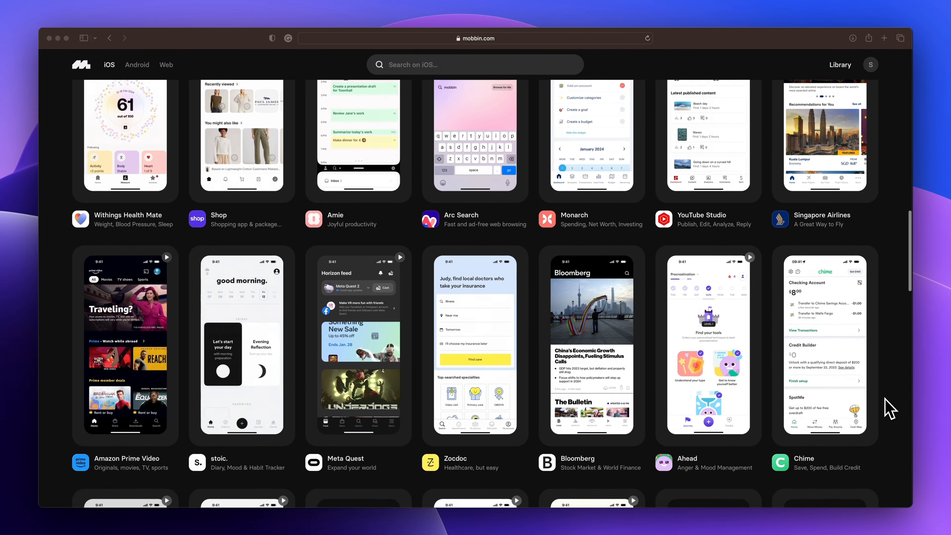
{"action": "scroll", "coordinate": [890, 409], "scroll_direction": "down", "scroll_amount": 8}
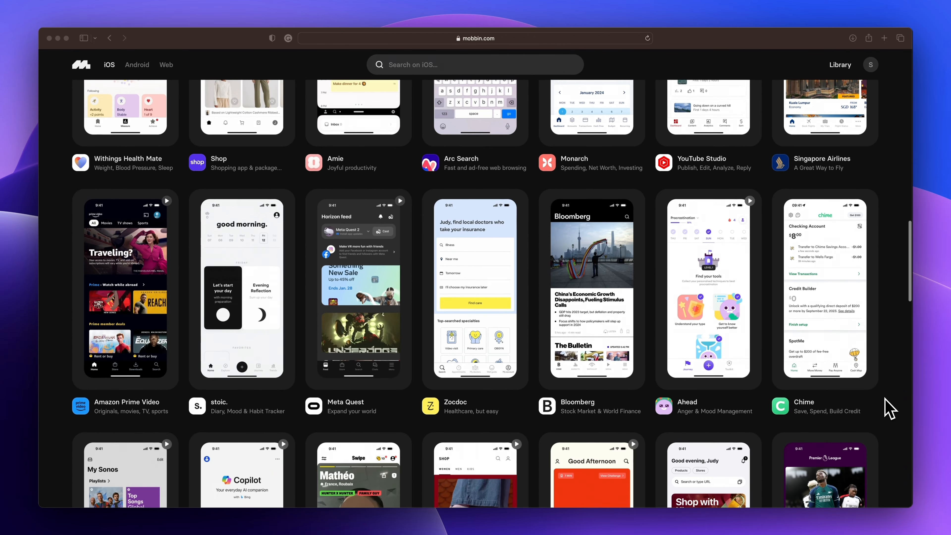
{"action": "scroll", "coordinate": [890, 408], "scroll_direction": "down", "scroll_amount": 7}
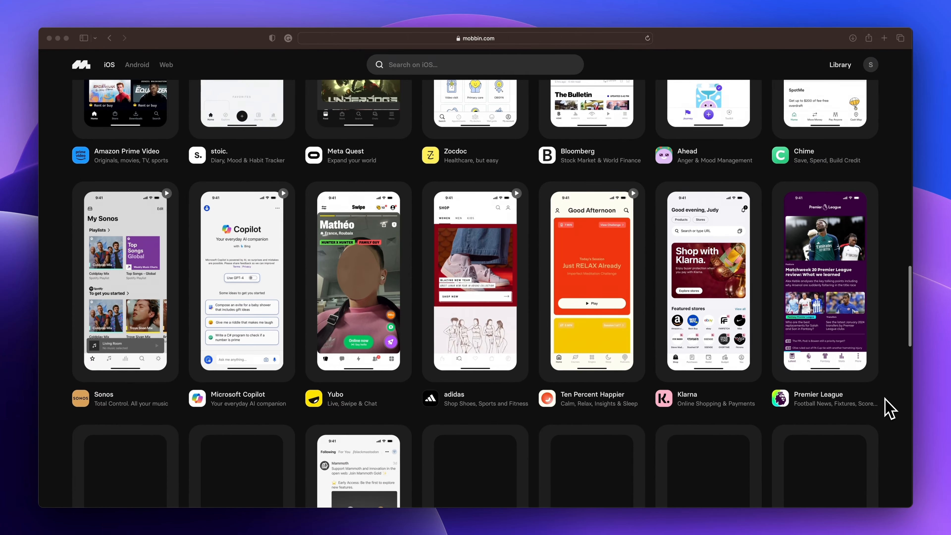
{"action": "scroll", "coordinate": [889, 409], "scroll_direction": "down", "scroll_amount": 7}
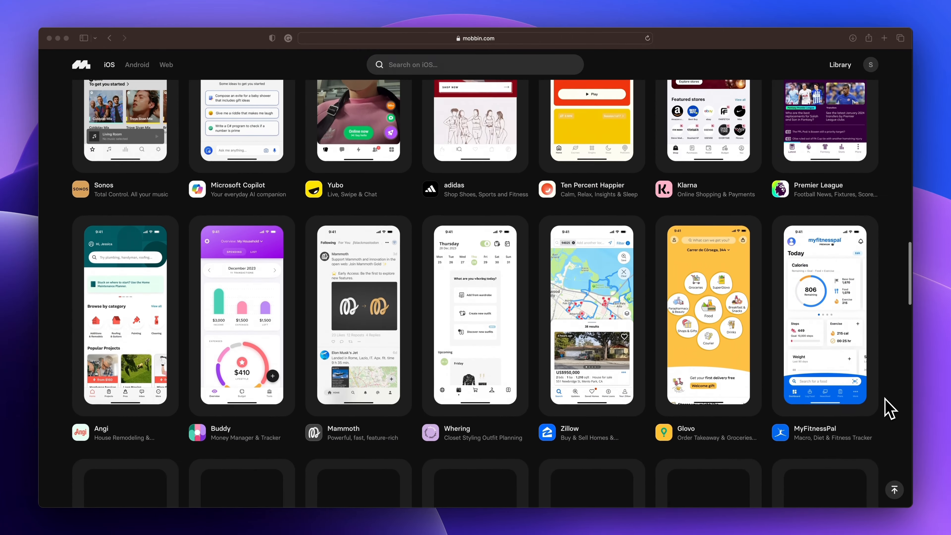
{"action": "scroll", "coordinate": [890, 408], "scroll_direction": "down", "scroll_amount": 7}
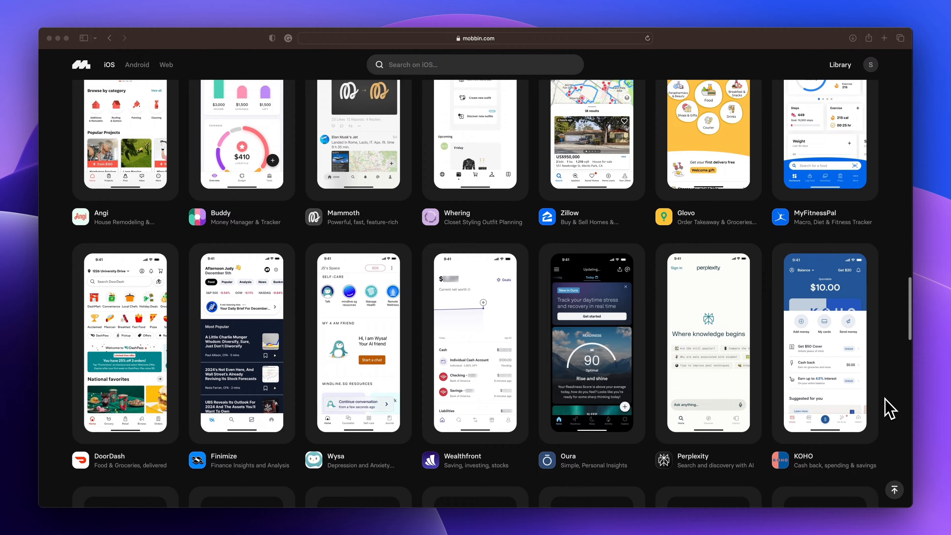
{"action": "scroll", "coordinate": [889, 409], "scroll_direction": "down", "scroll_amount": 4}
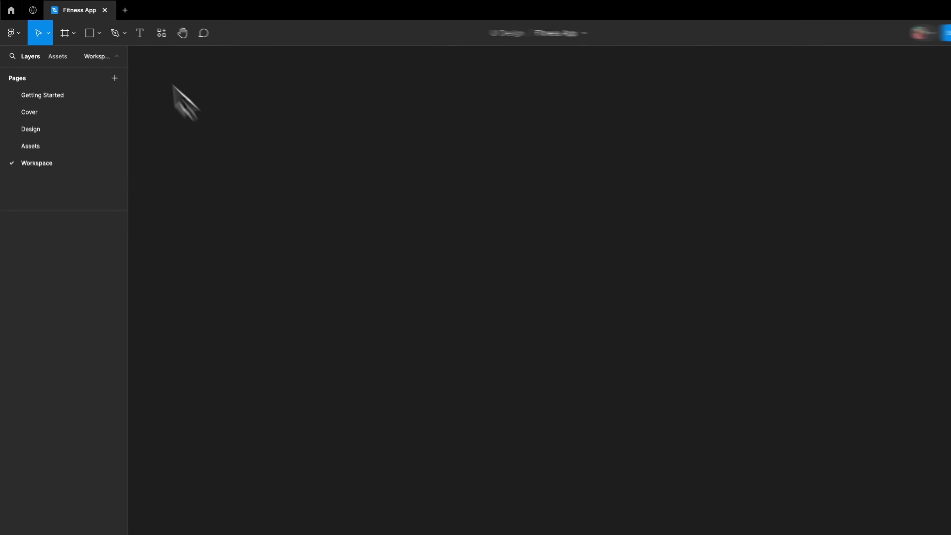
- Create a 1920 × 1080 frame on the Workspace page from the Slide 16:9 presentation preset
{"action": "left_click", "coordinate": [65, 29]}
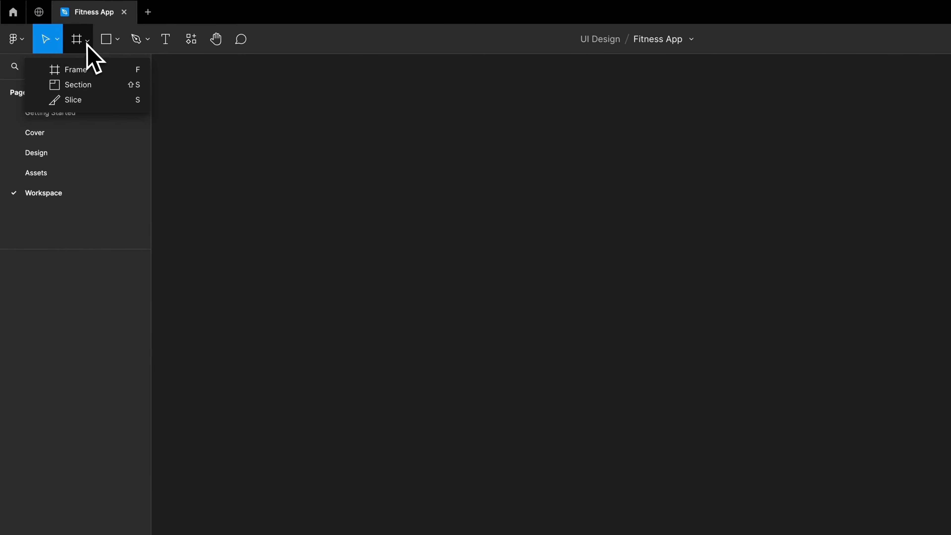
{"action": "left_click", "coordinate": [55, 52]}
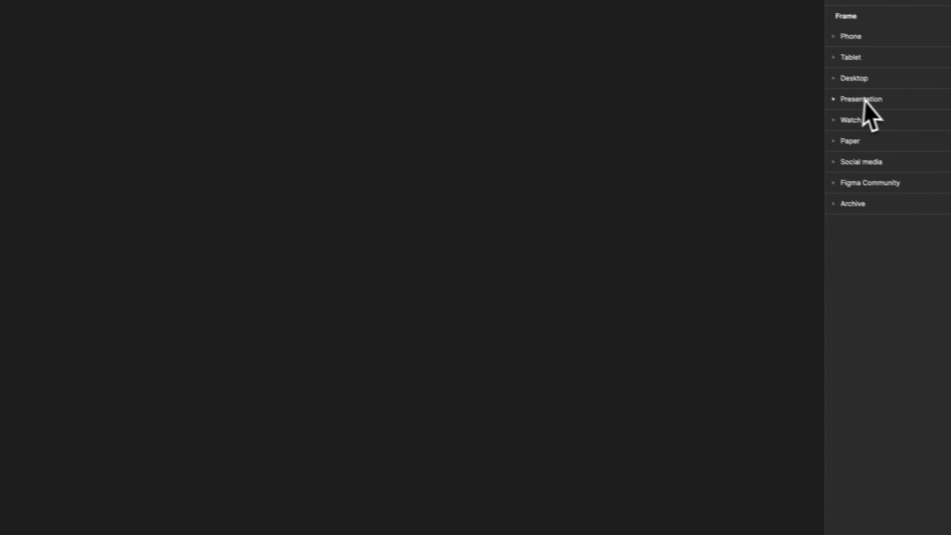
{"action": "left_click", "coordinate": [839, 101]}
{"action": "left_click", "coordinate": [825, 114]}
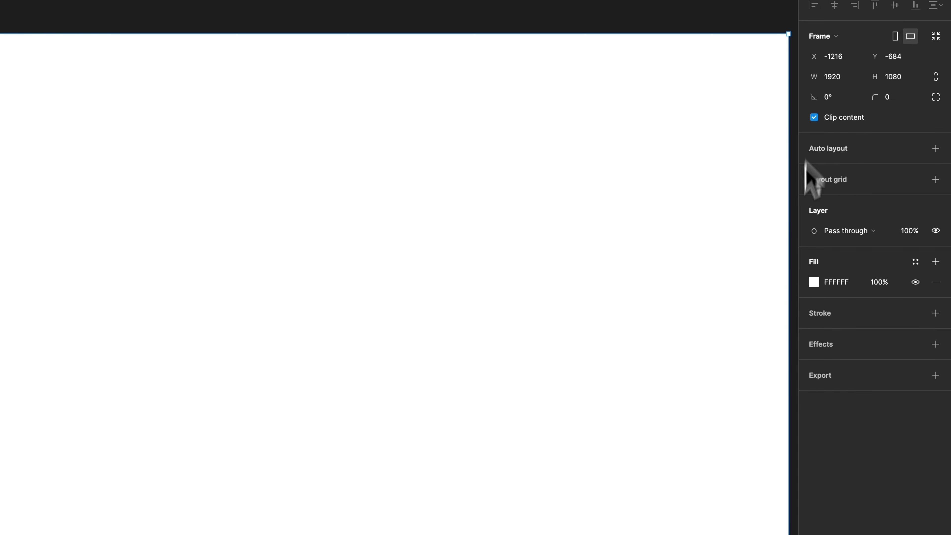
- Change the slide frame's fill to the muted blue 7288C1
{"action": "left_click", "coordinate": [814, 282]}
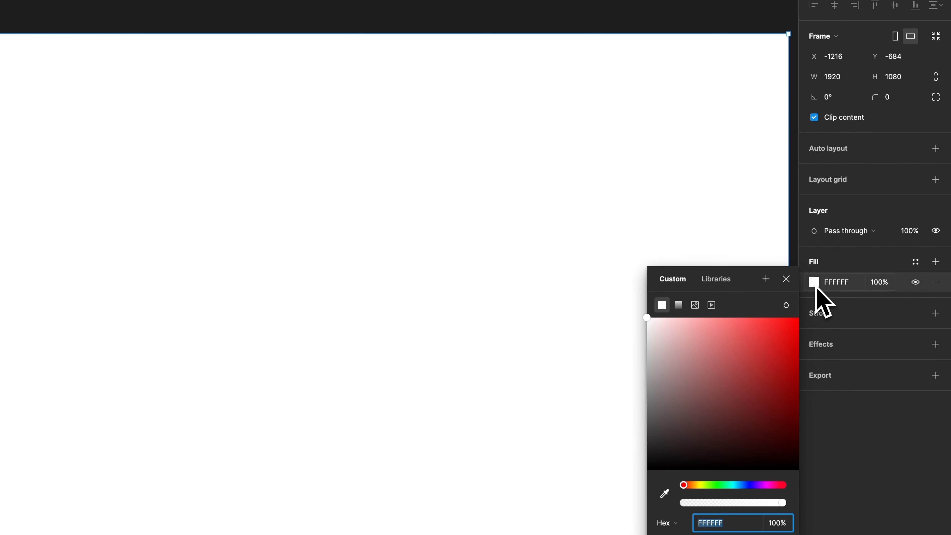
{"action": "left_click_drag", "start_coordinate": [684, 485], "coordinate": [746, 484]}
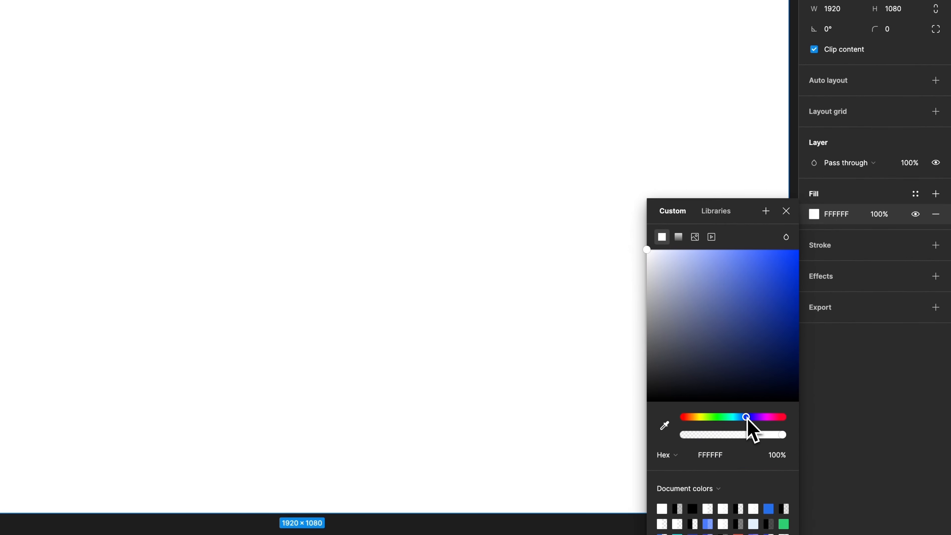
{"action": "left_click_drag", "start_coordinate": [751, 268], "coordinate": [710, 288]}
{"action": "left_click", "coordinate": [786, 211]}
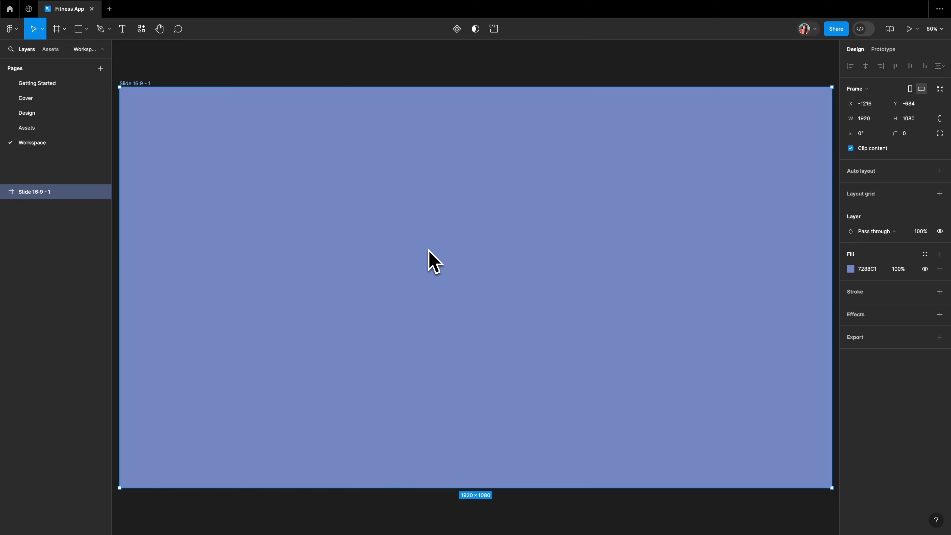
- Add an iPhone 14 & 15 Pro frame inside the slide and center it at X 764, Y 114
{"action": "key", "text": "f"}
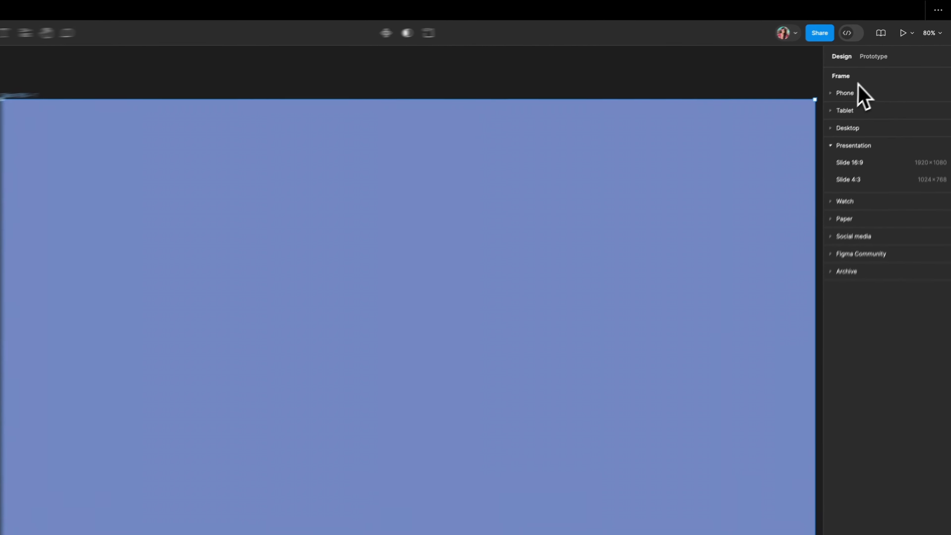
{"action": "left_click", "coordinate": [843, 93]}
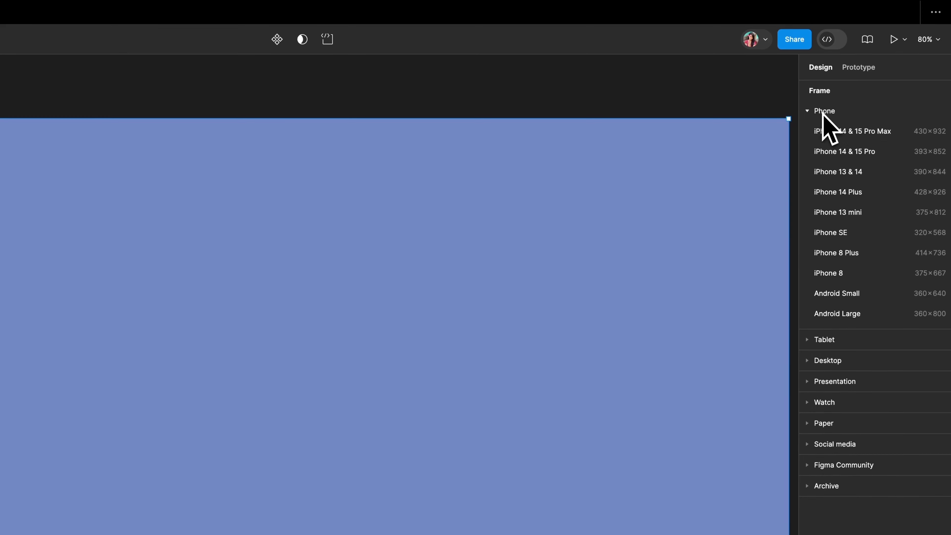
{"action": "left_click", "coordinate": [856, 154]}
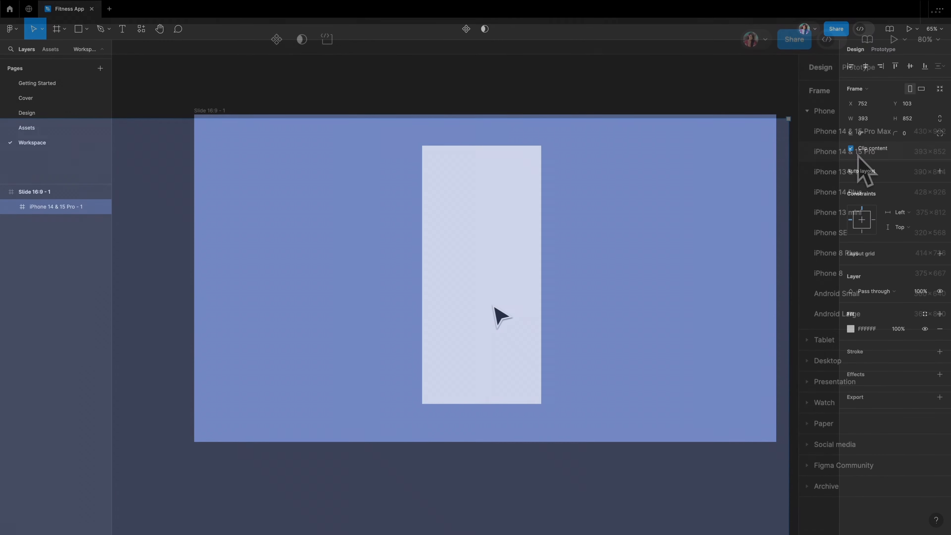
{"action": "left_click_drag", "start_coordinate": [494, 306], "coordinate": [496, 308]}
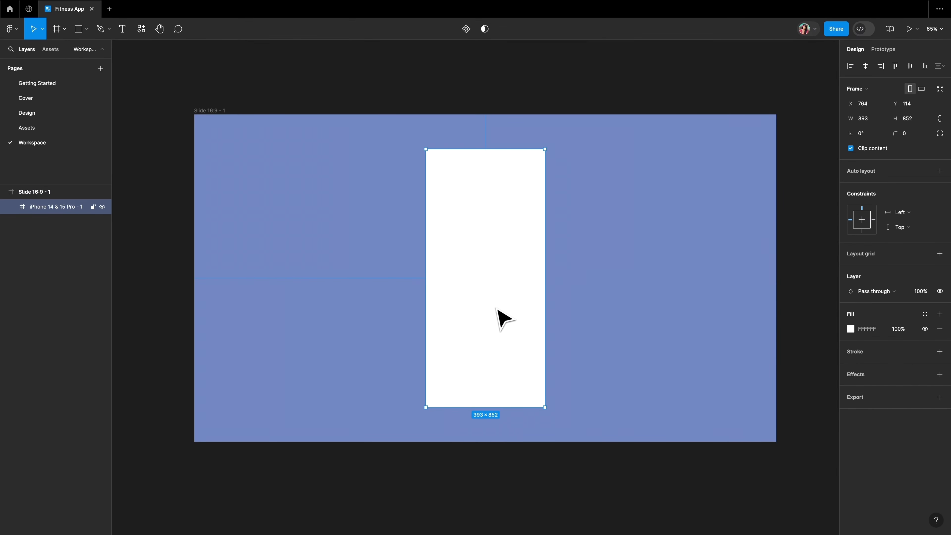
- Set the iPhone frame's corner radius to 50 and paste the Navigation bar from the Assets page into it
{"action": "left_click", "coordinate": [910, 135]}
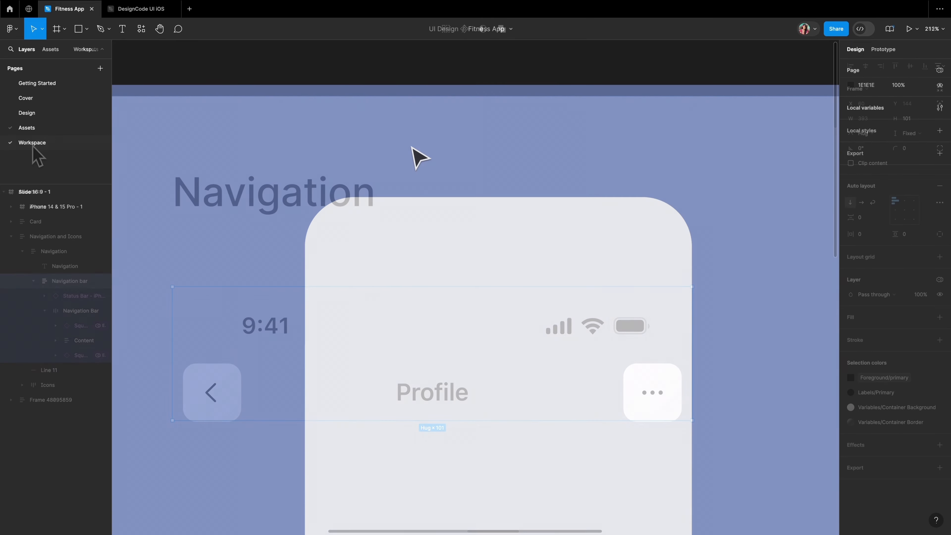
{"action": "right_click", "coordinate": [349, 225]}
{"action": "left_click", "coordinate": [369, 234]}
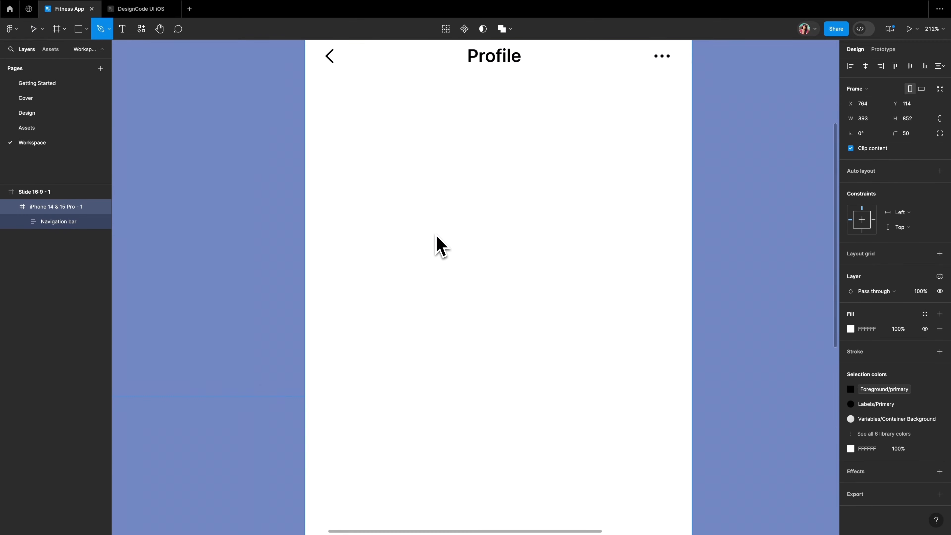
- Draw a 352 × 352 circle in the iPhone frame below the Profile heading and place it at X 20, Y 140
{"action": "key", "text": "o"}
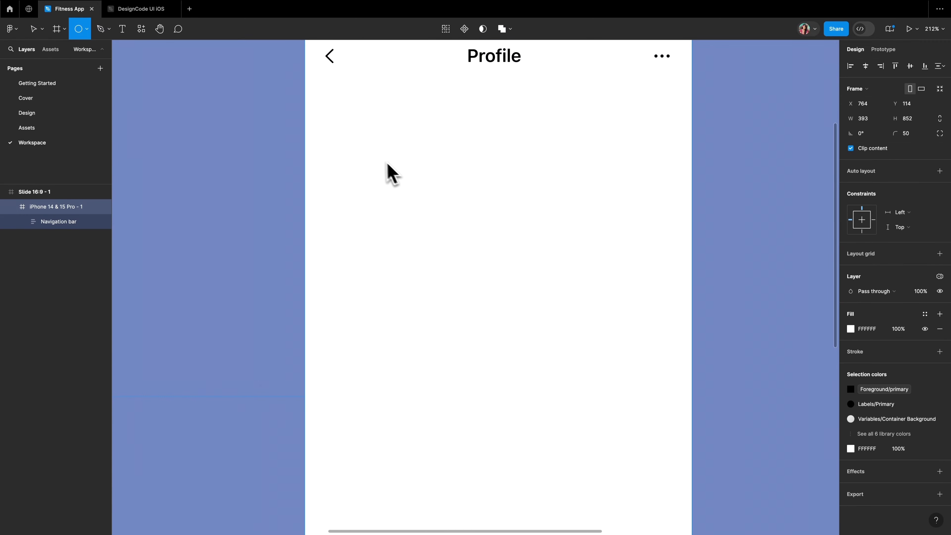
{"action": "left_click_drag", "start_coordinate": [341, 120], "coordinate": [687, 454]}
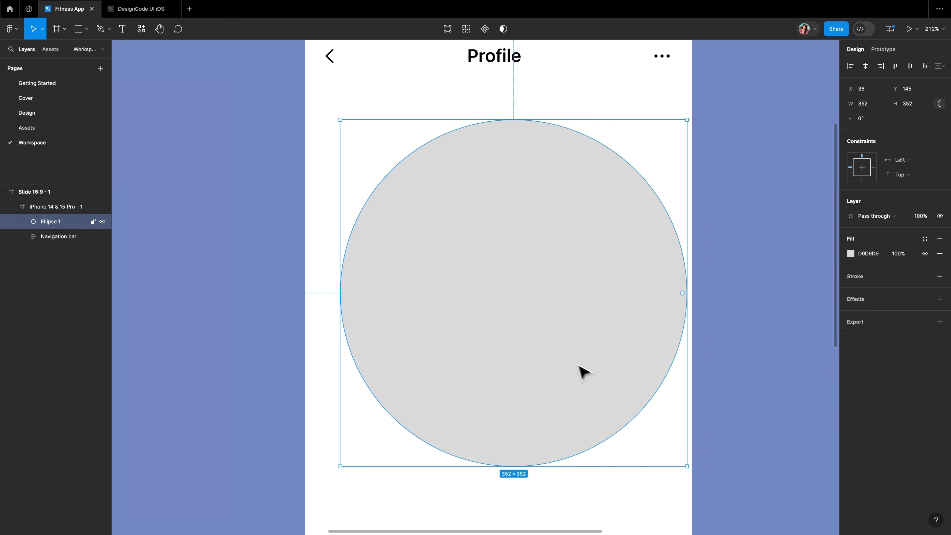
{"action": "left_click_drag", "start_coordinate": [580, 372], "coordinate": [557, 361]}
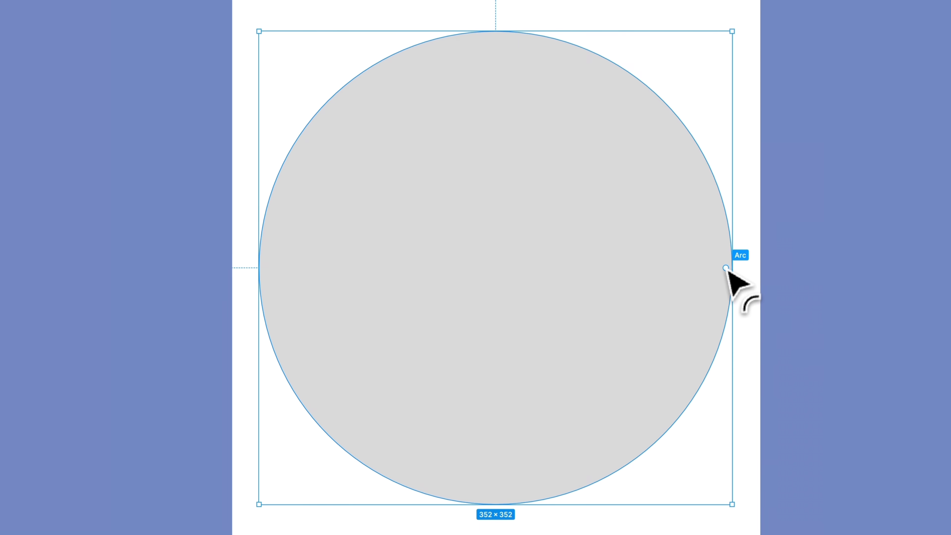
- Turn the circle into an arc and set its sweep to -50% for an upper half circle
{"action": "left_click_drag", "start_coordinate": [733, 273], "coordinate": [606, 136]}
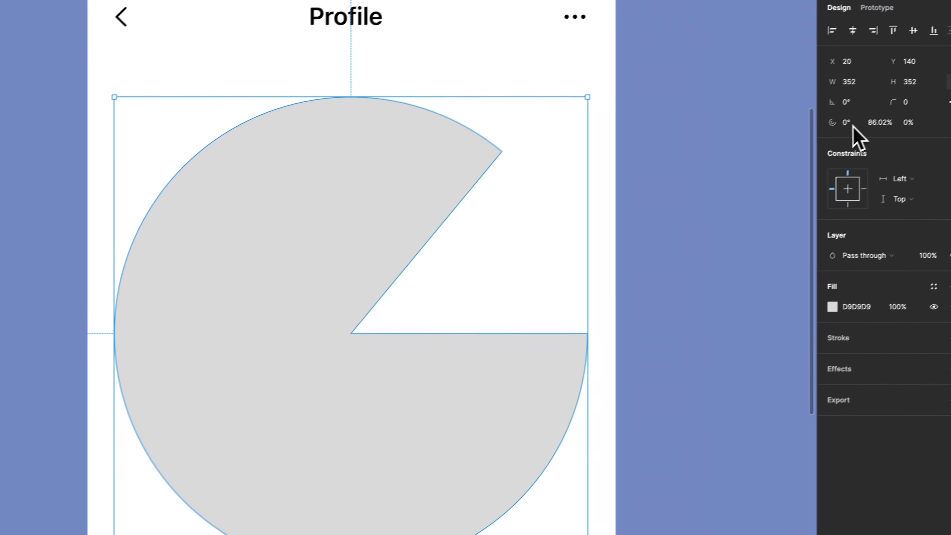
{"action": "left_click", "coordinate": [834, 133]}
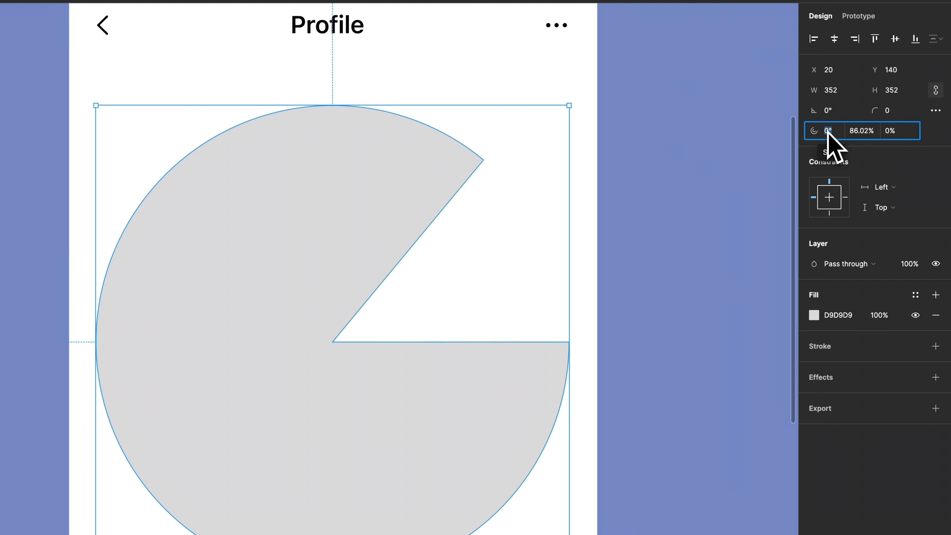
{"action": "left_click", "coordinate": [862, 131]}
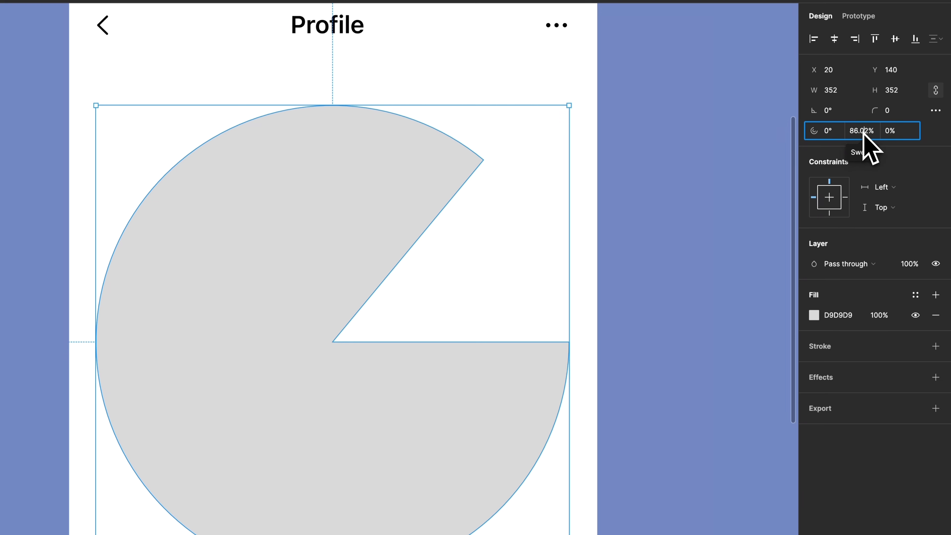
{"action": "key", "text": "ctrl+a"}
{"action": "key", "text": "BackSpace"}
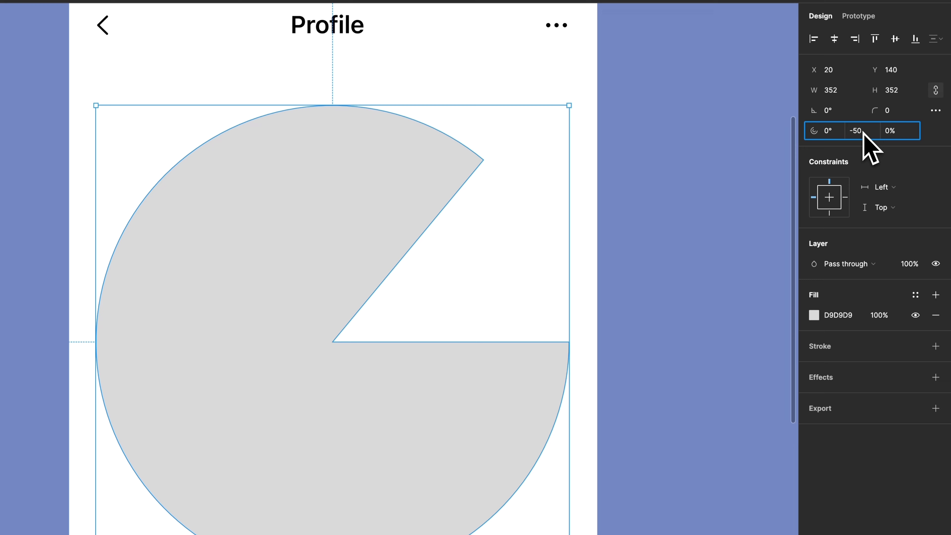
{"action": "type", "text": "-50"}
{"action": "key", "text": "Return"}
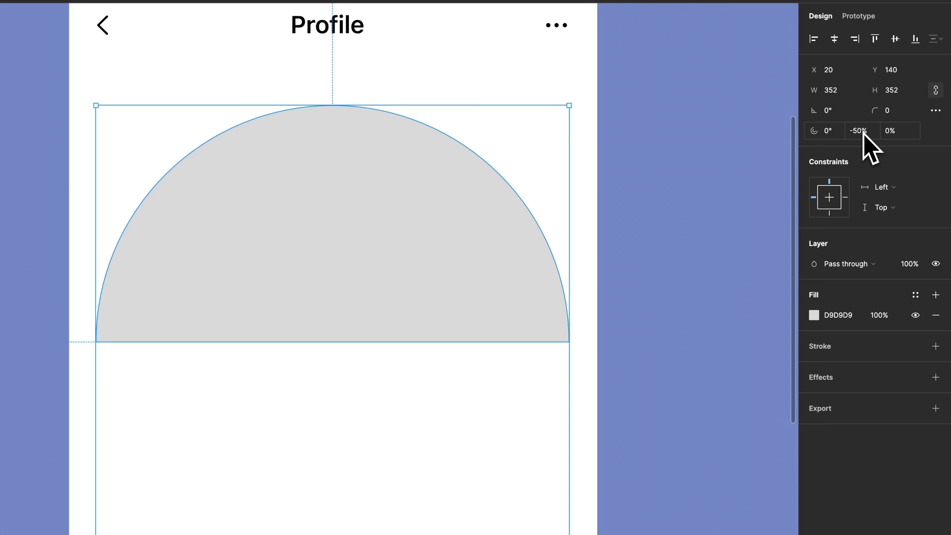
- Hollow the half circle into a thin arch with a ratio of 92%
{"action": "left_click", "coordinate": [895, 131]}
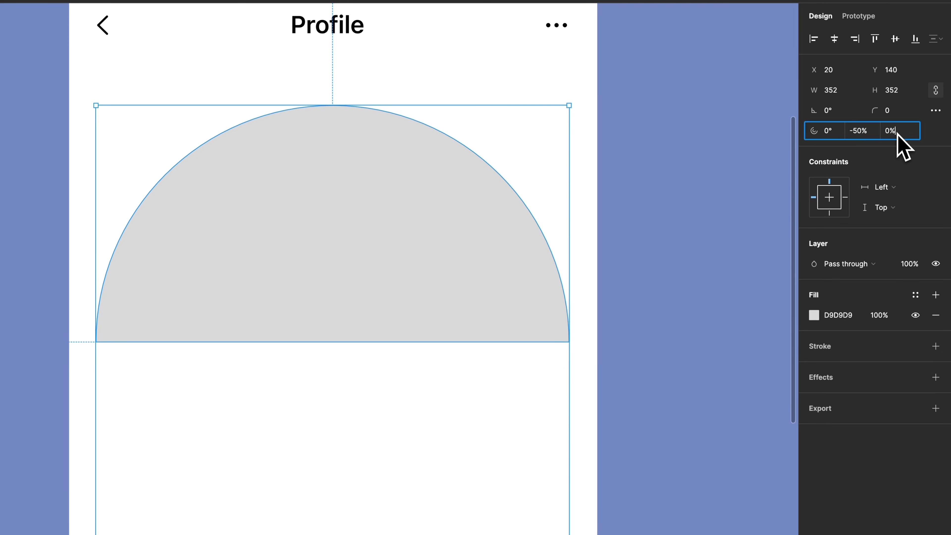
{"action": "left_click_drag", "start_coordinate": [333, 342], "coordinate": [379, 138]}
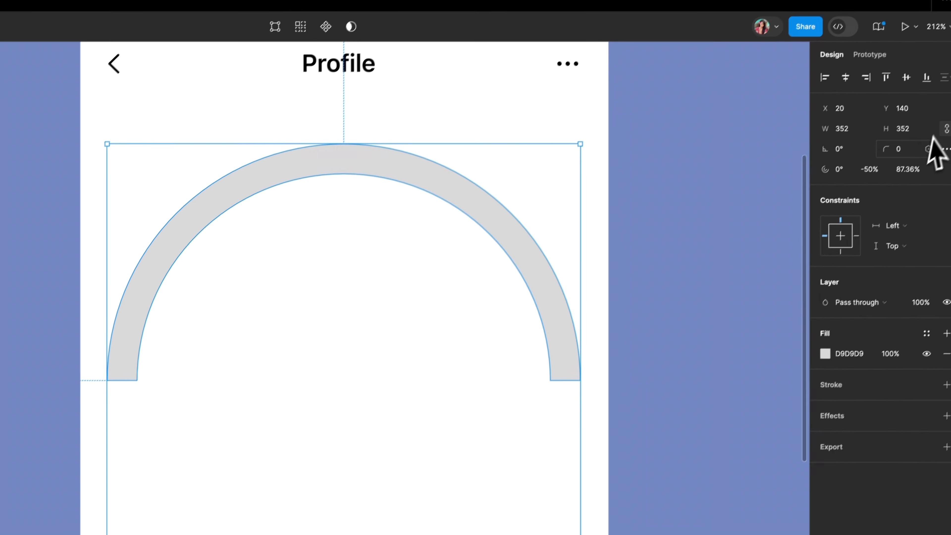
{"action": "left_click", "coordinate": [940, 133]}
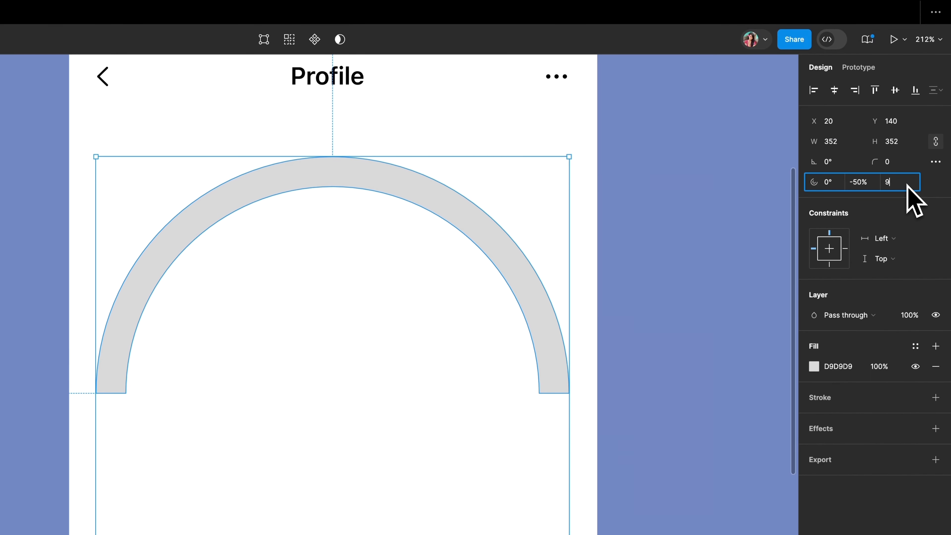
{"action": "type", "text": "92"}
{"action": "key", "text": "Return"}
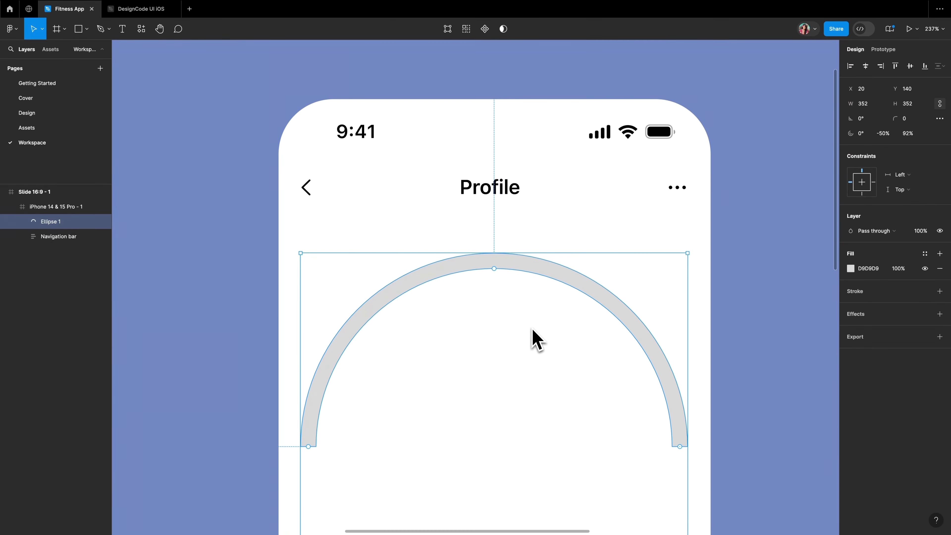
- Duplicate the arch in place and rename the original arch layer Background
{"action": "key", "text": "ctrl+d"}
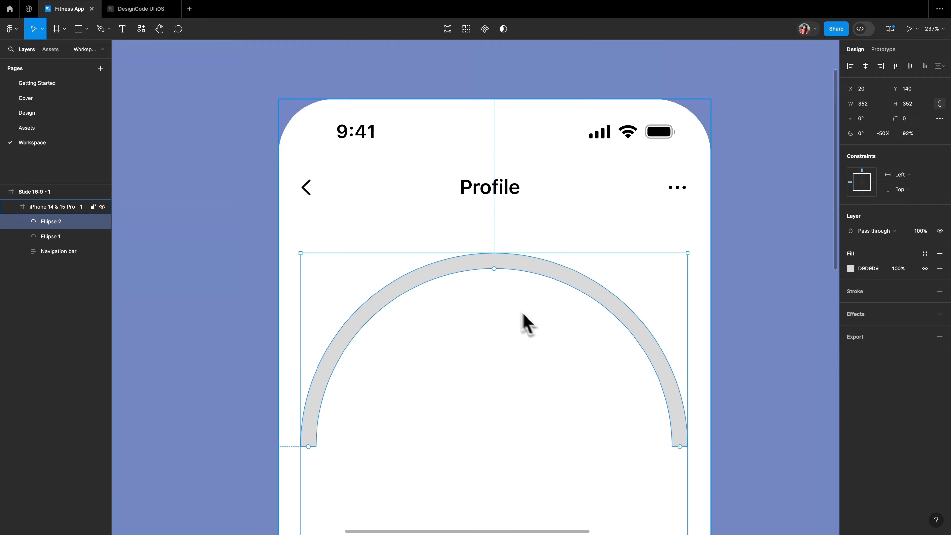
{"action": "left_click", "coordinate": [47, 238]}
{"action": "double_click", "coordinate": [64, 244]}
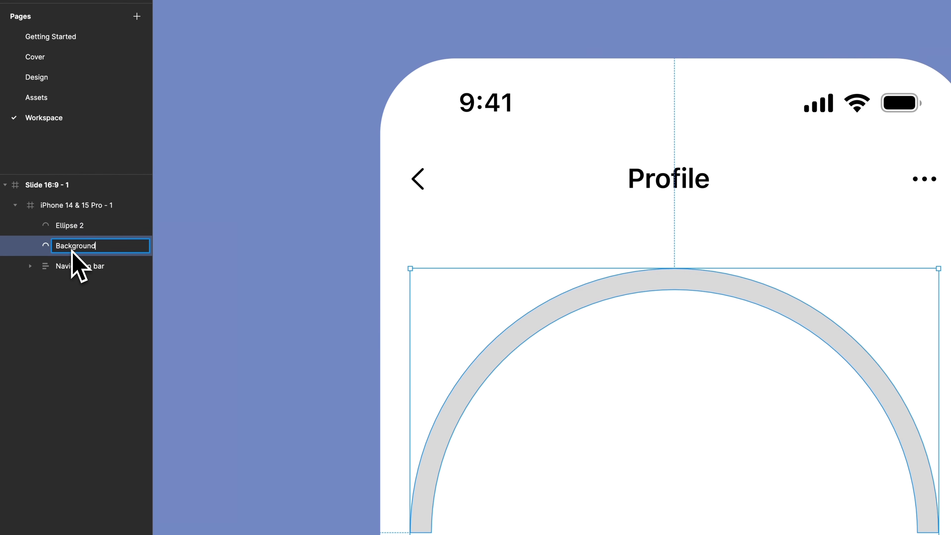
{"action": "key", "text": "Return"}
- Apply the Light/Container Accent color style to the Background arch's fill
{"action": "left_click", "coordinate": [932, 257]}
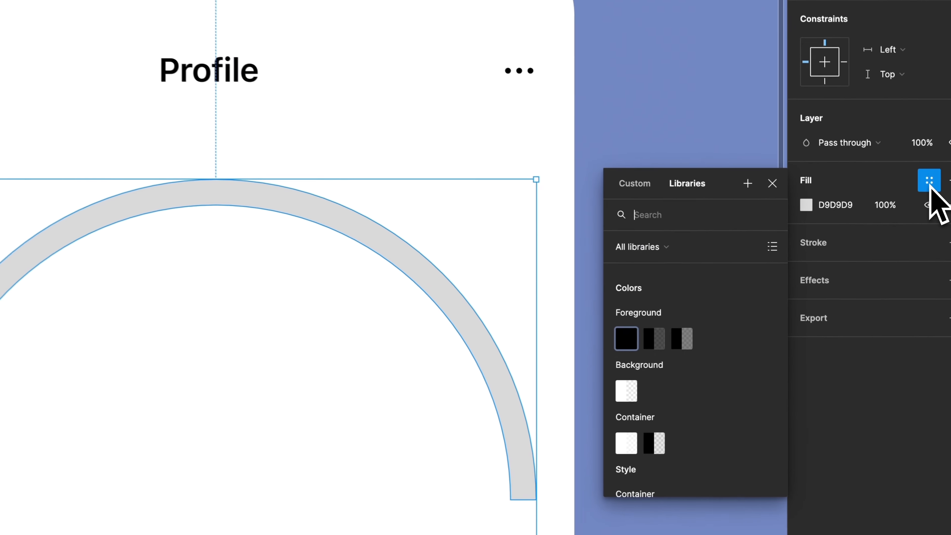
{"action": "scroll", "coordinate": [708, 270], "scroll_direction": "down", "scroll_amount": 5}
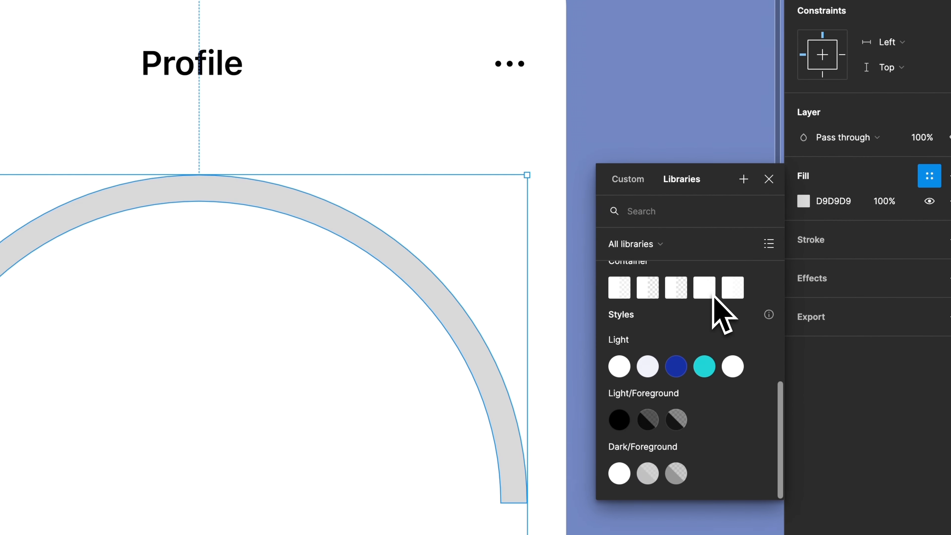
{"action": "left_click", "coordinate": [684, 372]}
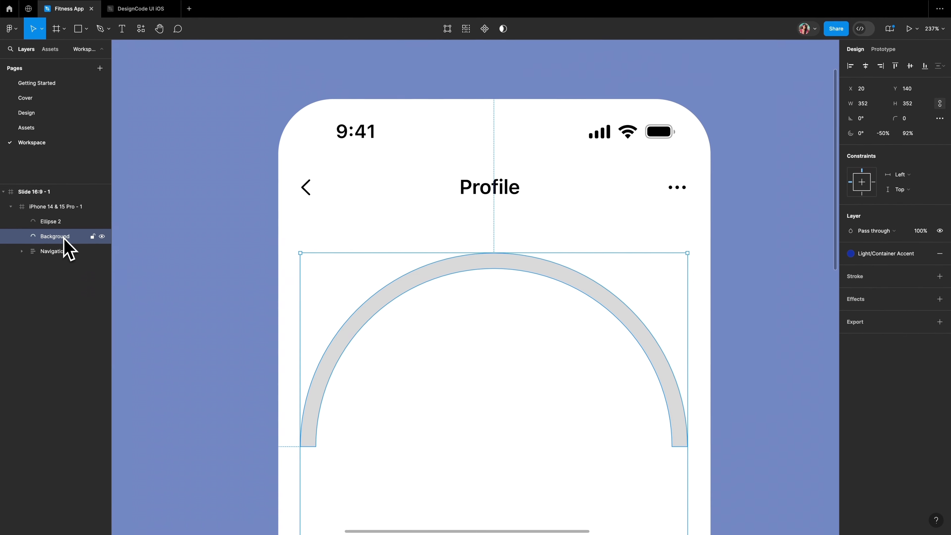
- Apply the Light/Button Accent color style to the fill of the duplicated arch, Ellipse 2
{"action": "left_click", "coordinate": [52, 224]}
{"action": "left_click", "coordinate": [925, 254]}
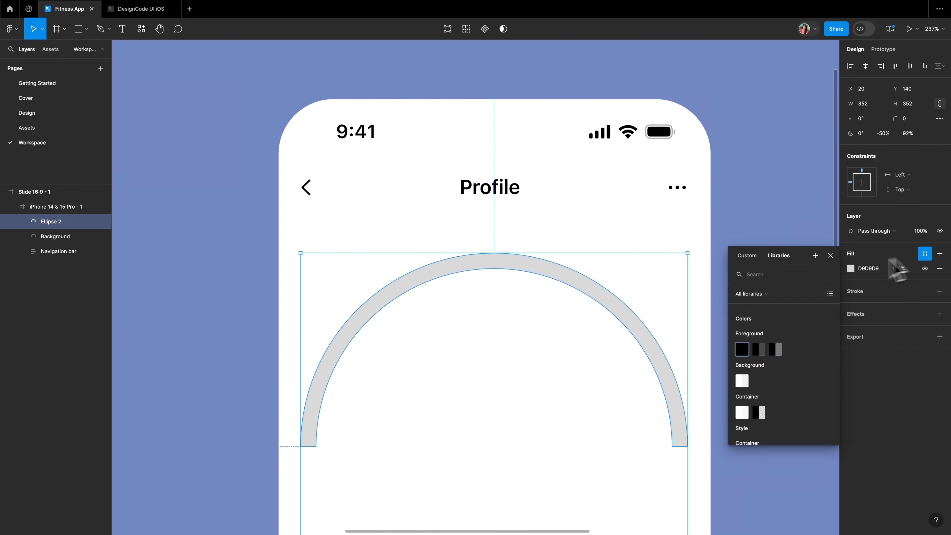
{"action": "scroll", "coordinate": [797, 359], "scroll_direction": "down", "scroll_amount": 2}
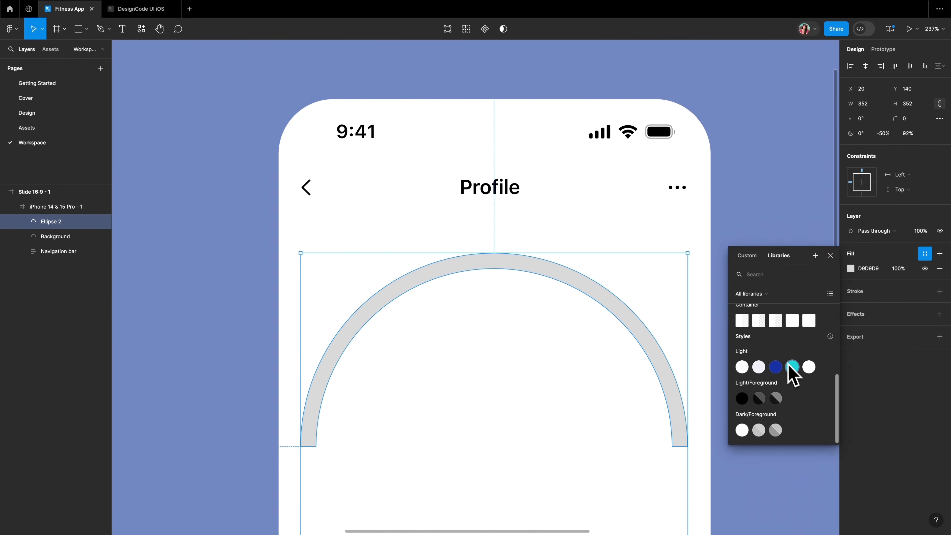
{"action": "left_click", "coordinate": [795, 376]}
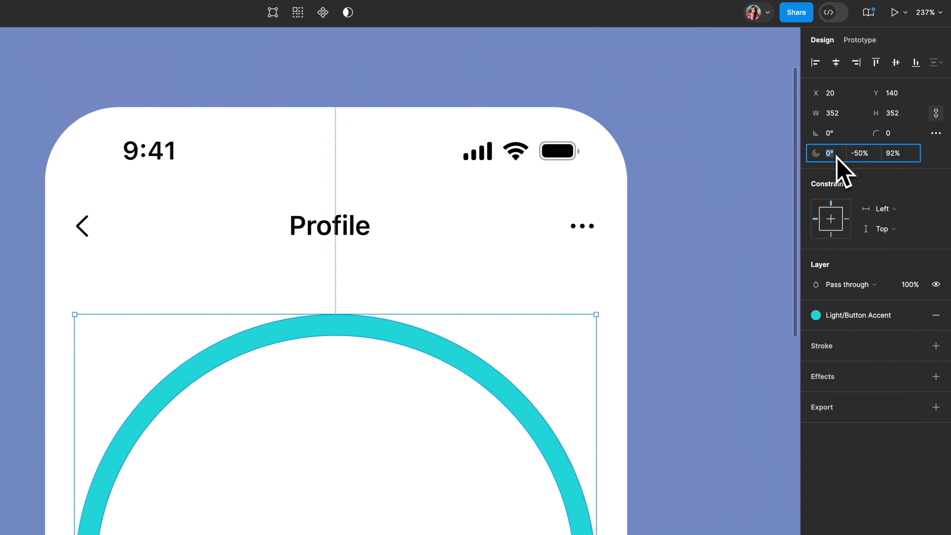
- Set the teal arc's sweep to -25% and change its start angle so it covers the arch's left half
{"action": "left_click", "coordinate": [882, 138]}
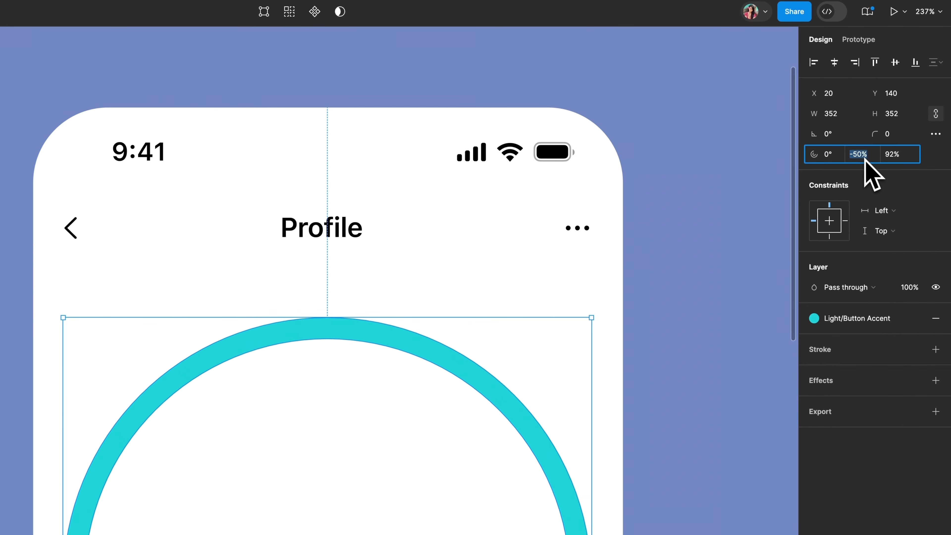
{"action": "double_click", "coordinate": [862, 157]}
{"action": "type", "text": "25"}
{"action": "key", "text": "Return"}
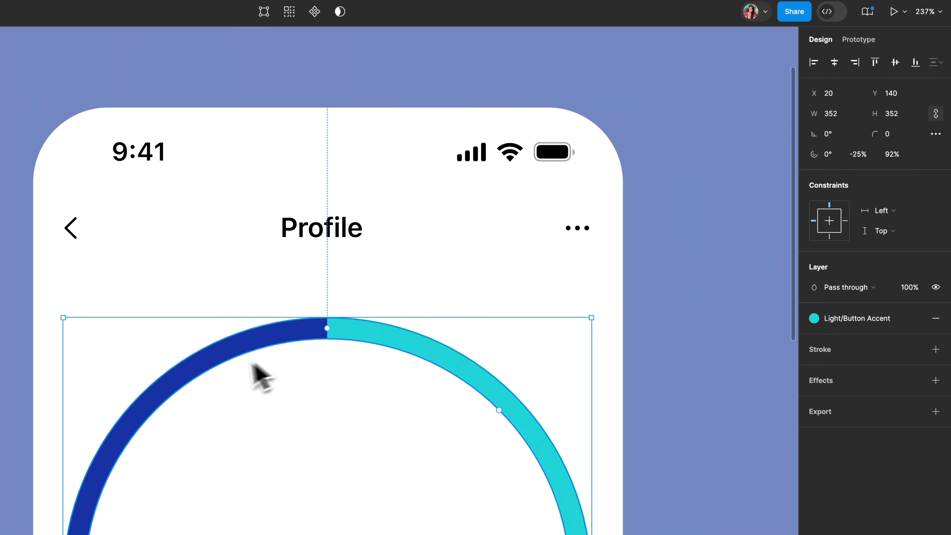
{"action": "left_click", "coordinate": [829, 157]}
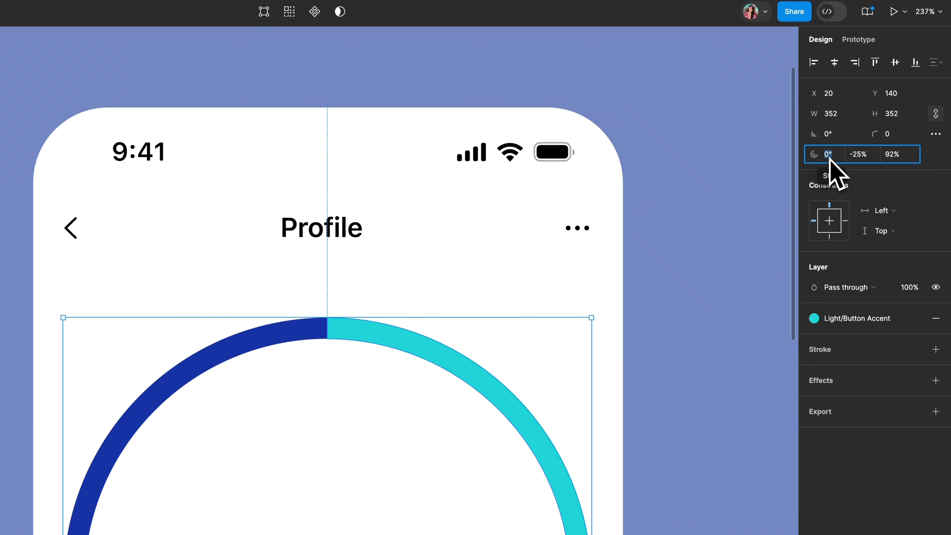
{"action": "type", "text": "-9"}
{"action": "key", "text": "Return"}
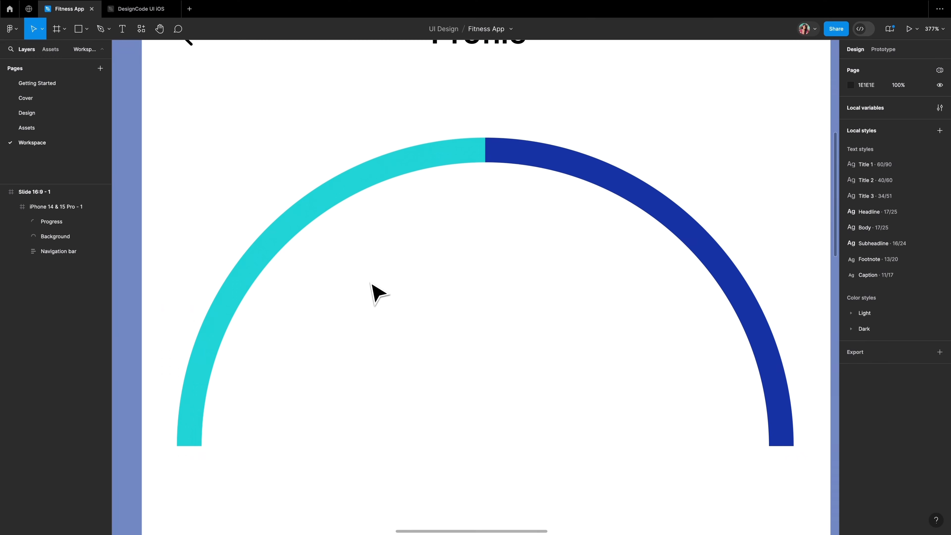
- Add the text "Elapsed" inside the arch and apply the Caption text style to it
{"action": "key", "text": "t"}
{"action": "left_click", "coordinate": [371, 298]}
{"action": "type", "text": "E"}
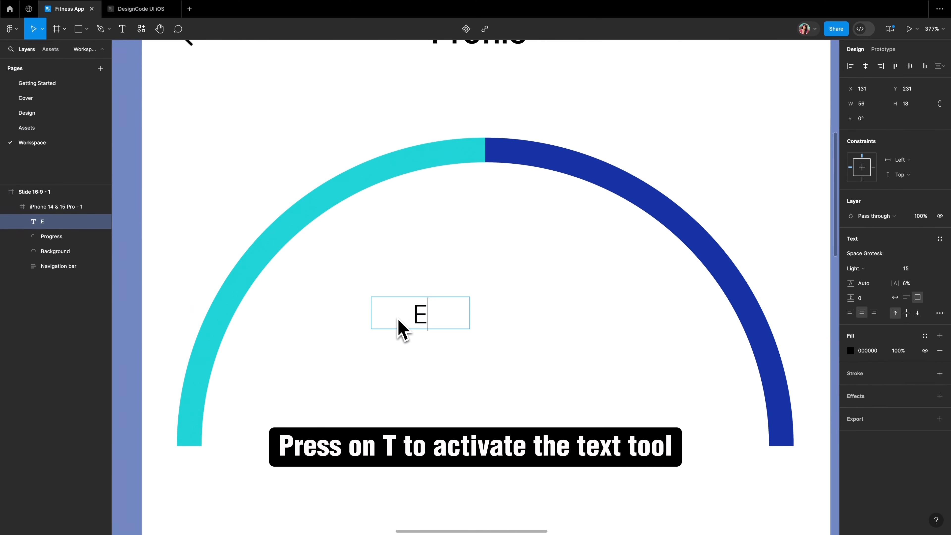
{"action": "type", "text": "lapsed"}
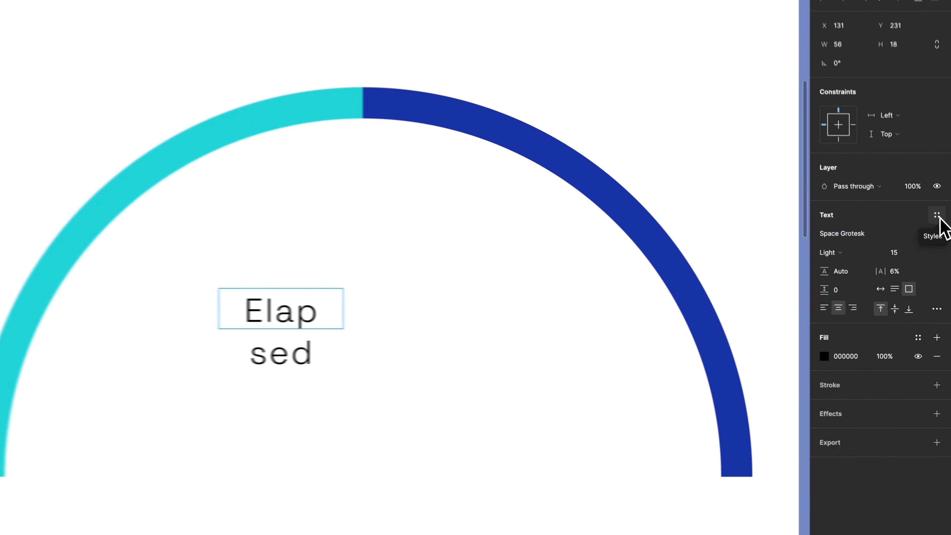
{"action": "left_click", "coordinate": [937, 215]}
{"action": "left_click", "coordinate": [843, 423]}
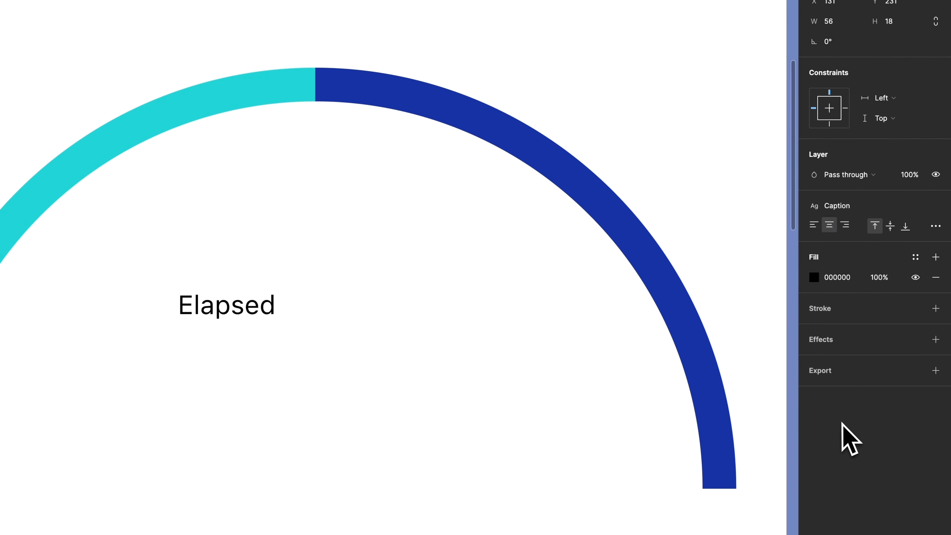
- Set the "Elapsed" text to auto width resizing and left alignment
{"action": "key", "text": "Return"}
{"action": "left_click", "coordinate": [935, 226]}
{"action": "left_click", "coordinate": [753, 334]}
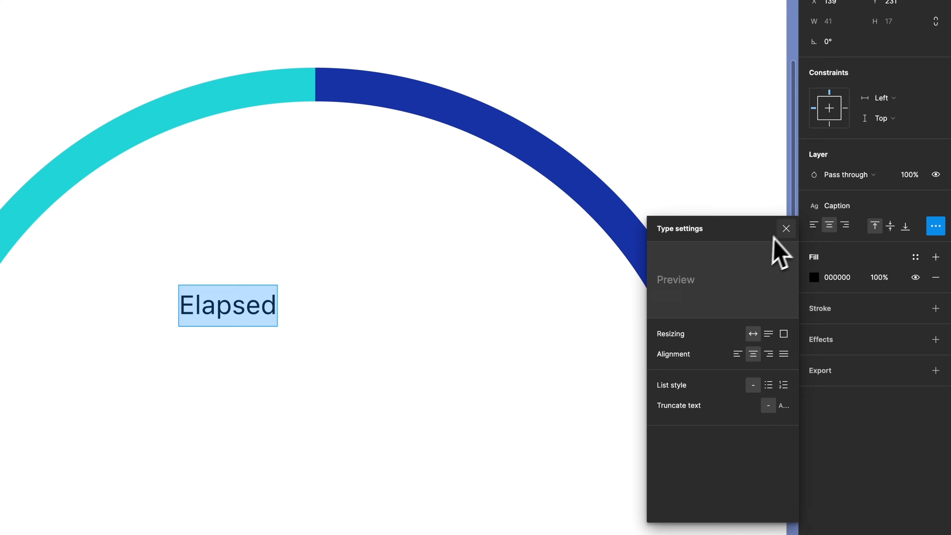
{"action": "left_click", "coordinate": [738, 354]}
{"action": "key", "text": "Escape"}
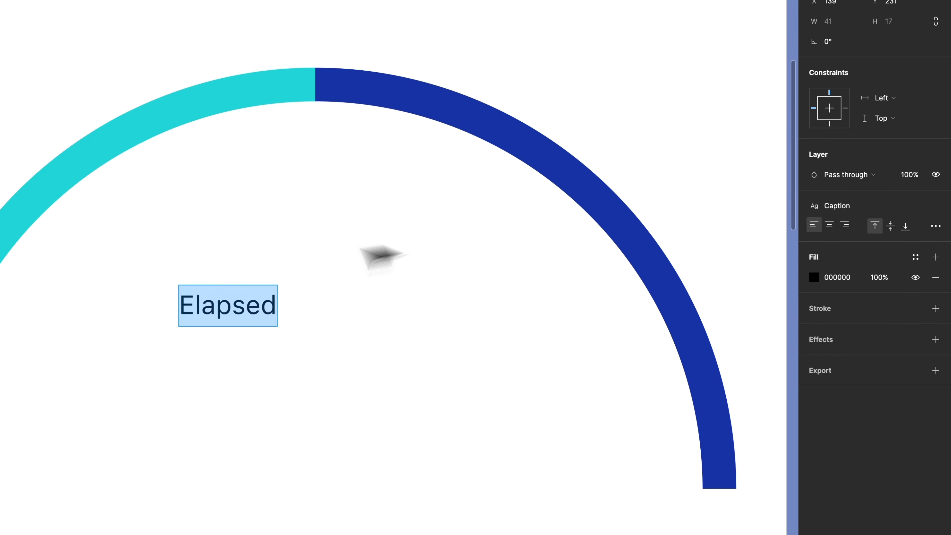
{"action": "key", "text": "Escape"}
- Duplicate the "Elapsed" text directly below at X 139, Y 256 and change the copy to "2:36"
{"action": "scroll", "coordinate": [210, 277], "scroll_direction": "right", "scroll_amount": 1}
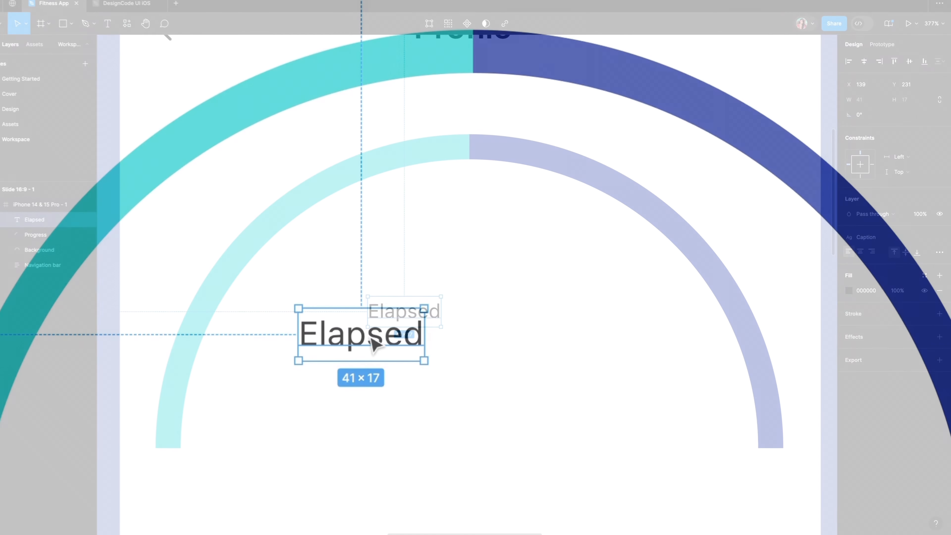
{"action": "left_click_drag", "start_coordinate": [373, 340], "coordinate": [373, 417]}
{"action": "double_click", "coordinate": [361, 412]}
{"action": "type", "text": "2:36"}
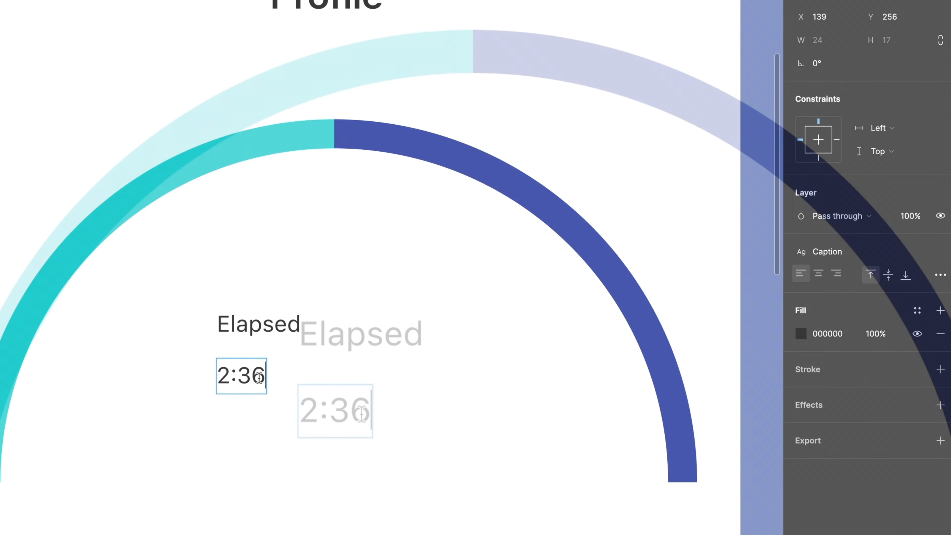
- Apply the Subheadline text style to the "2:36" text
{"action": "key", "text": "ctrl+a"}
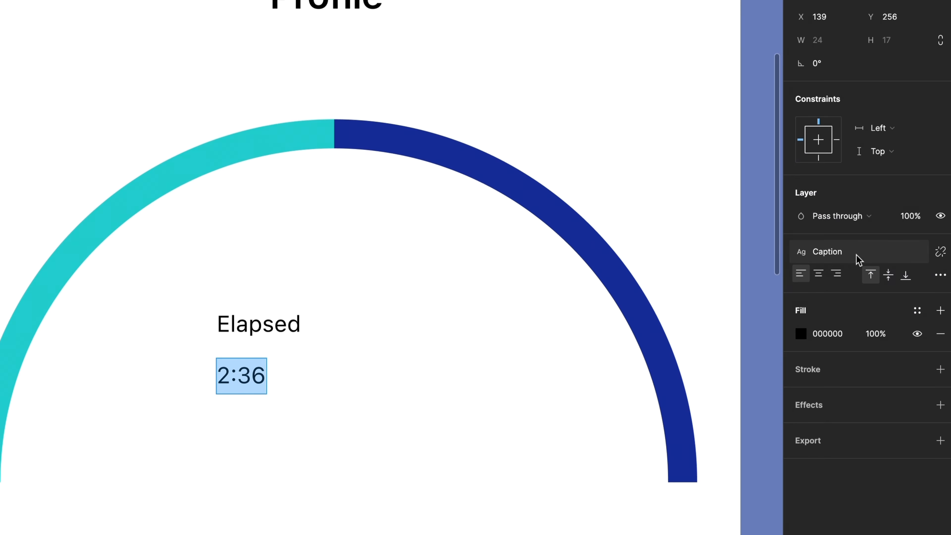
{"action": "left_click", "coordinate": [847, 252]}
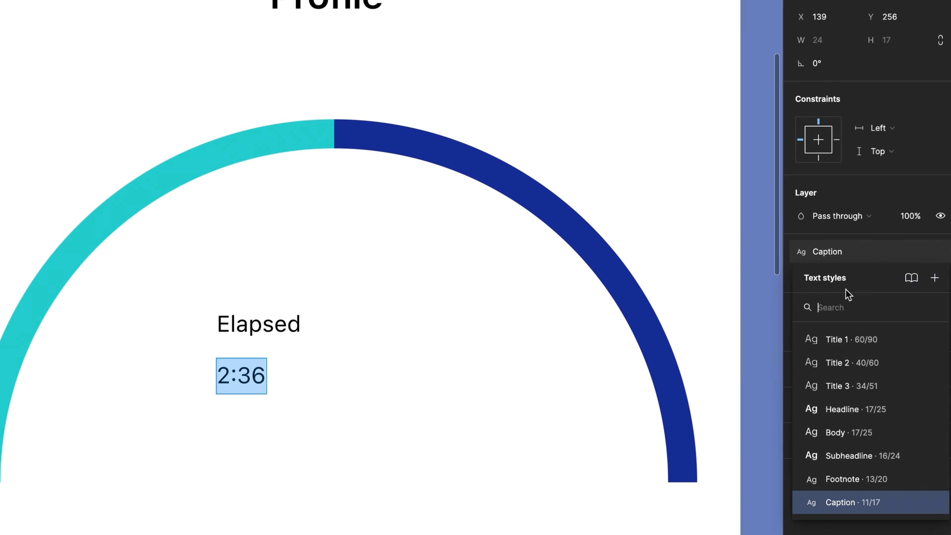
{"action": "left_click", "coordinate": [839, 455]}
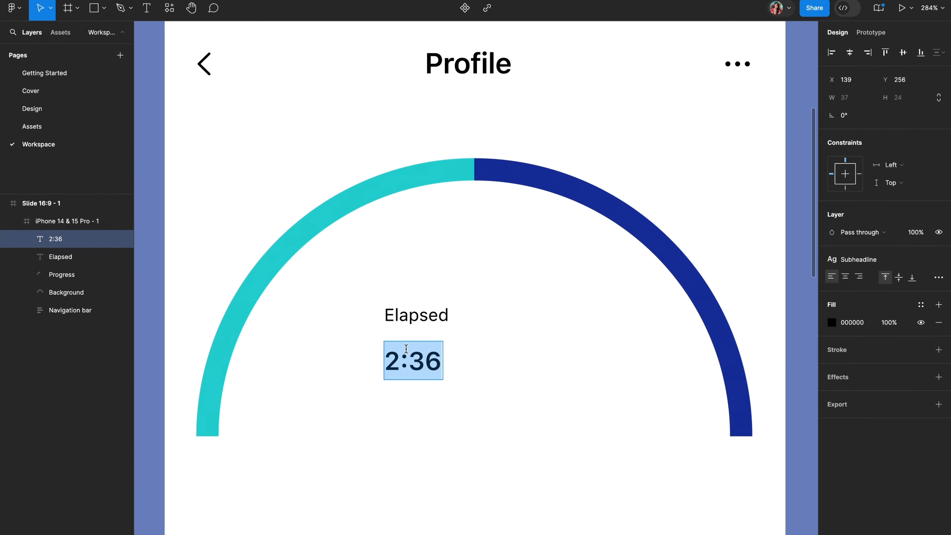
{"action": "scroll", "coordinate": [406, 349], "scroll_direction": "up", "scroll_amount": 15}
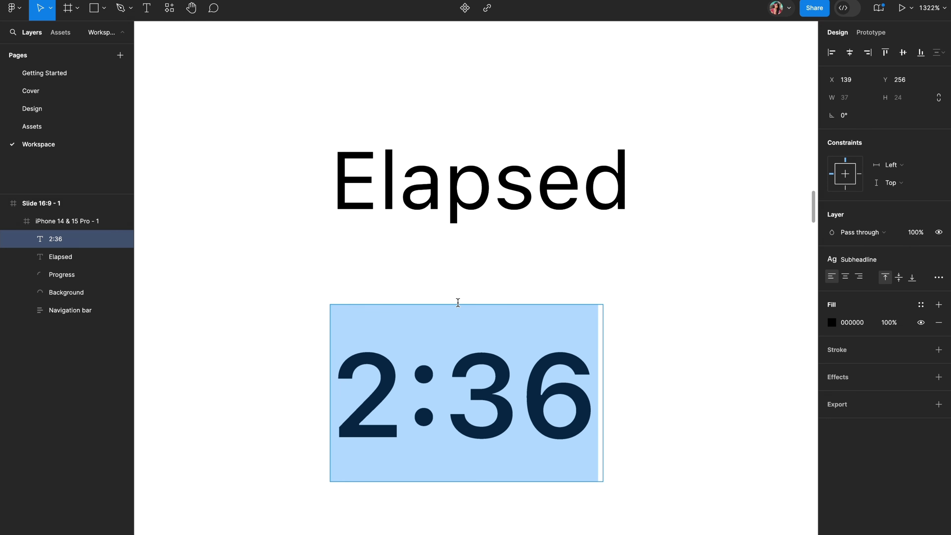
- Wrap the "Elapsed" and "2:36" texts in a vertical auto layout with 0 spacing
{"action": "double_click", "coordinate": [450, 198]}
{"action": "left_click", "coordinate": [238, 331]}
{"action": "left_click", "coordinate": [409, 384], "text": "shift"}
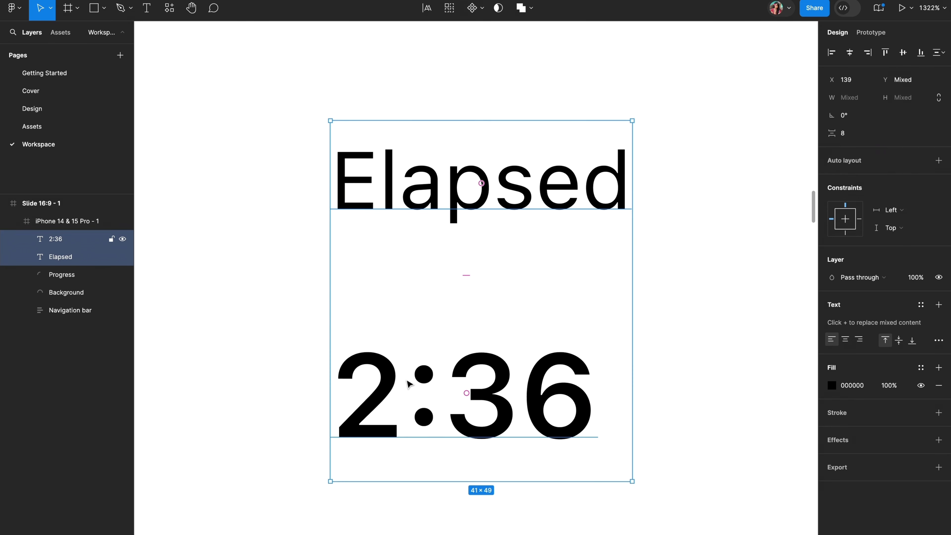
{"action": "key", "text": "shift+a"}
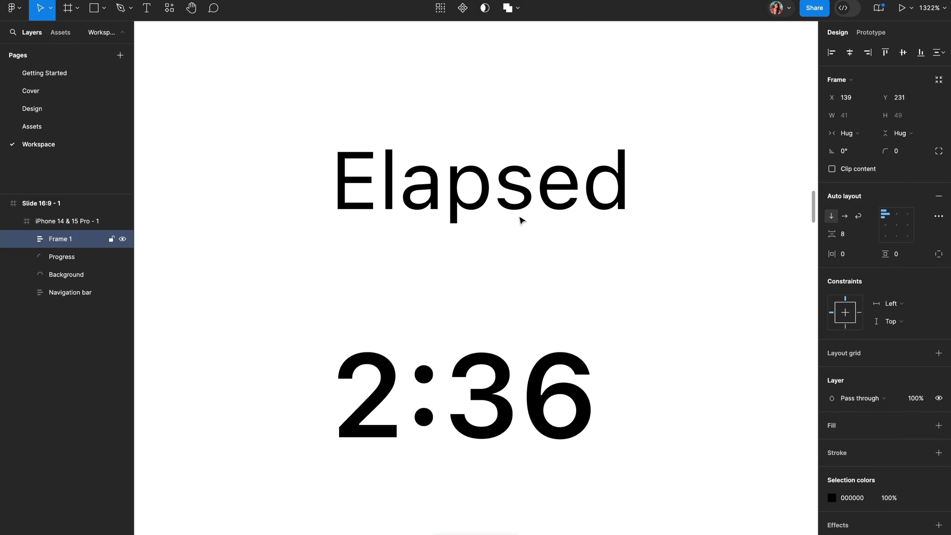
{"action": "left_click", "coordinate": [482, 273]}
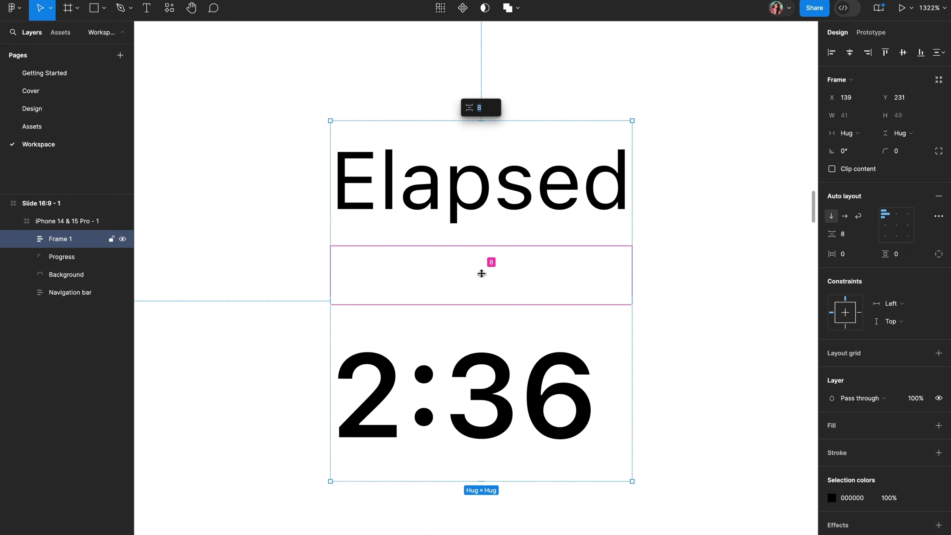
{"action": "key", "text": "Return"}
- Rename the auto layout frame holding "Elapsed" and "2:36" as "Elapsed"
{"action": "key", "text": "super+r"}
{"action": "type", "text": "C"}
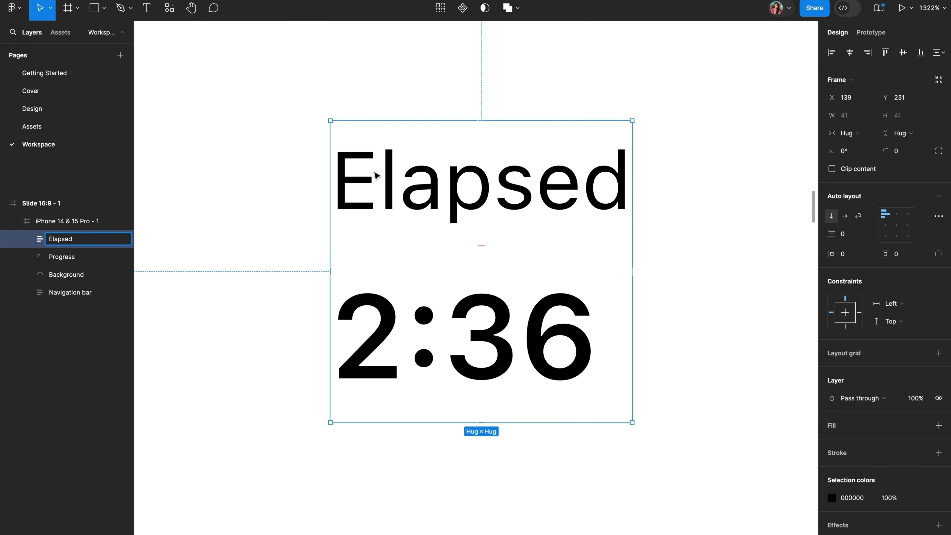
{"action": "key", "text": "Return"}
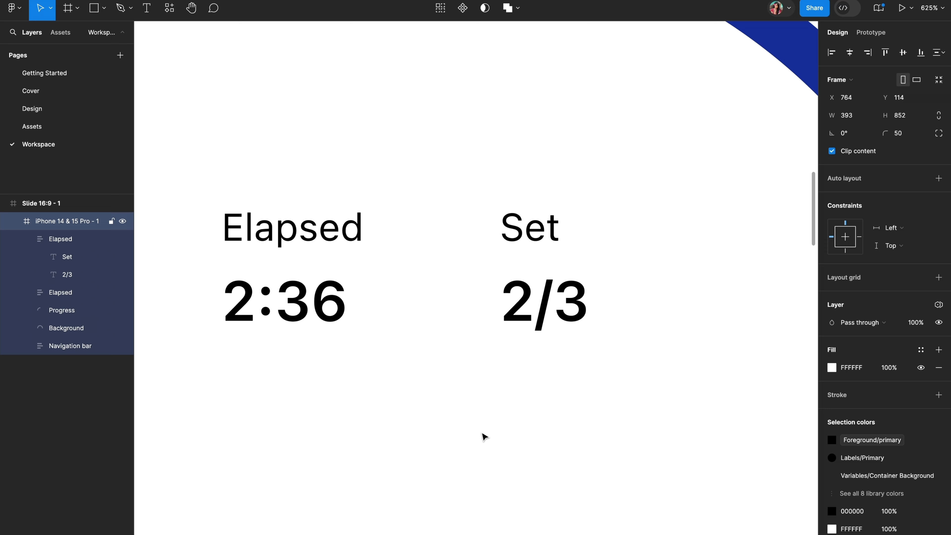
- Rename the auto layout frame holding the "Set" and "2/3" texts as "Set"
{"action": "left_click", "coordinate": [543, 285]}
{"action": "key", "text": "super+r"}
{"action": "type", "text": "Set"}
{"action": "key", "text": "Return"}
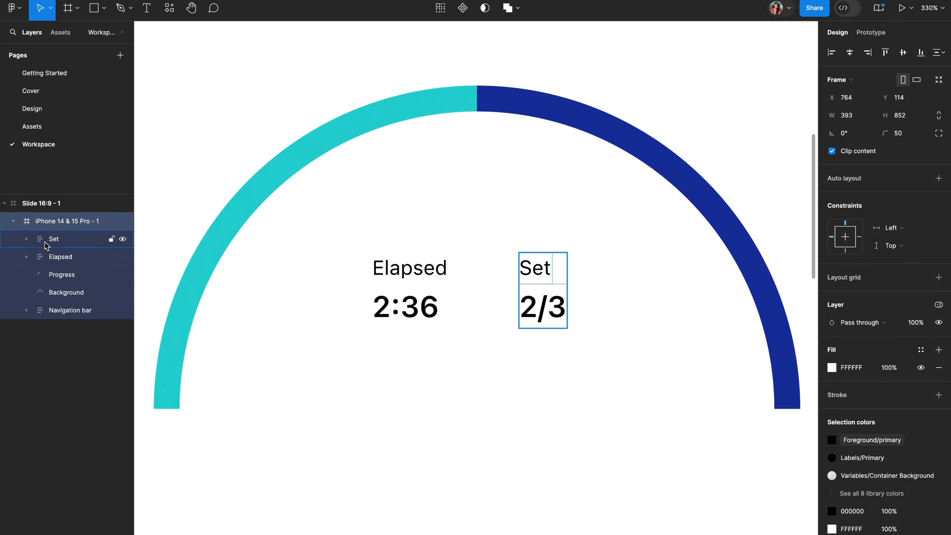
- Move the Set and Elapsed frames apart inside the arch, placing Elapsed at X 77, Y 230
{"action": "left_click_drag", "start_coordinate": [523, 264], "coordinate": [612, 270]}
{"action": "left_click_drag", "start_coordinate": [430, 277], "coordinate": [316, 276]}
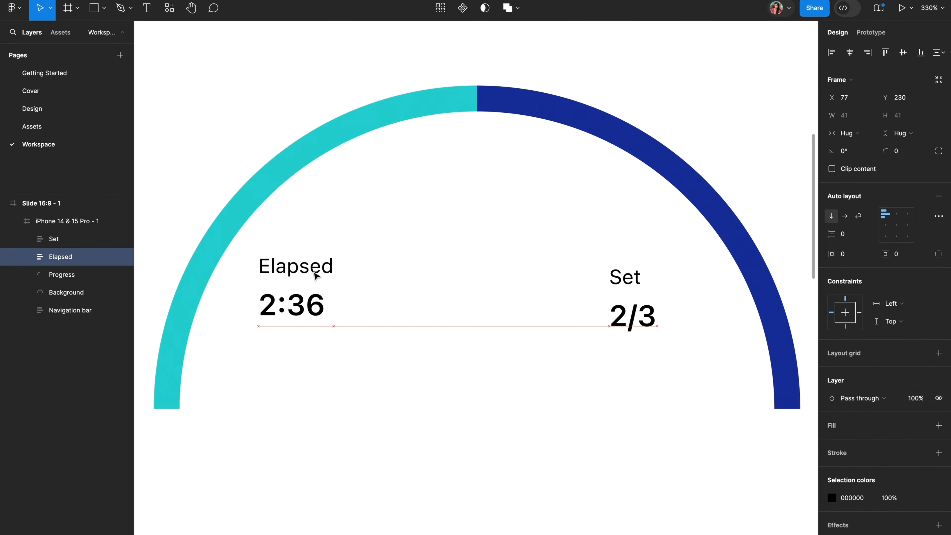
{"action": "left_click", "coordinate": [451, 305]}
- Add the text "0:28" between the Elapsed and Set frames and apply the Title 1 text style
{"action": "key", "text": "t"}
{"action": "left_click_drag", "start_coordinate": [394, 261], "coordinate": [493, 310]}
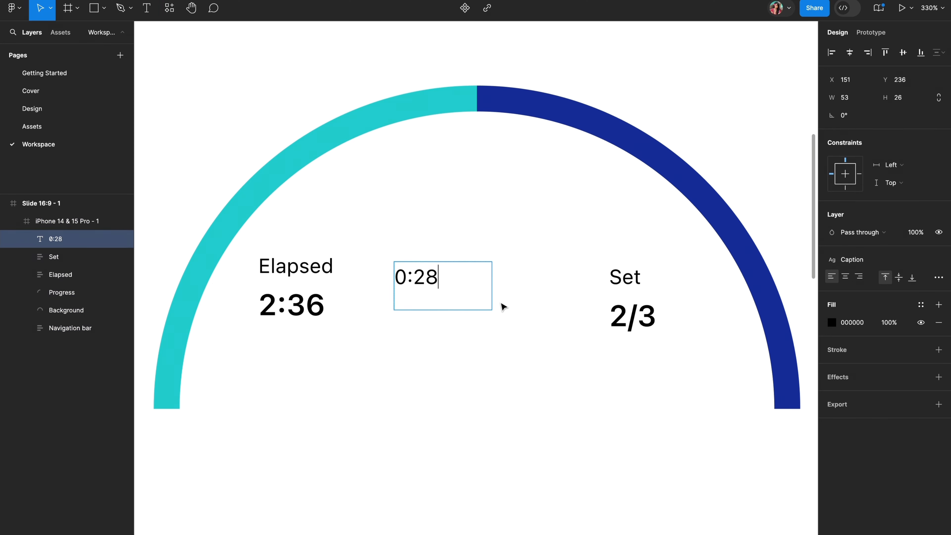
{"action": "left_click_drag", "start_coordinate": [443, 282], "coordinate": [387, 268]}
{"action": "left_click", "coordinate": [852, 260]}
{"action": "left_click", "coordinate": [849, 328]}
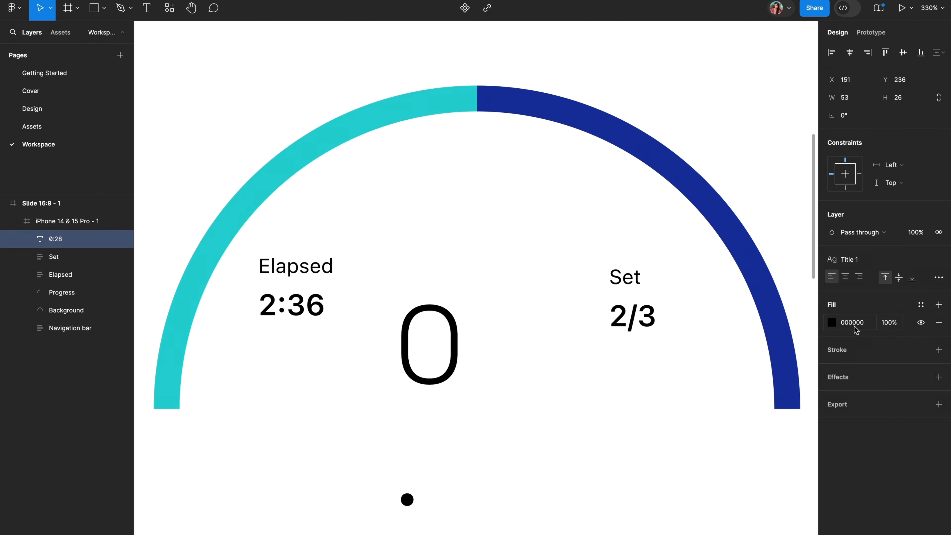
- Set the "0:28" text to auto width resizing and position it at X 124, Y 205
{"action": "left_click", "coordinate": [939, 277]}
{"action": "left_click", "coordinate": [779, 372]}
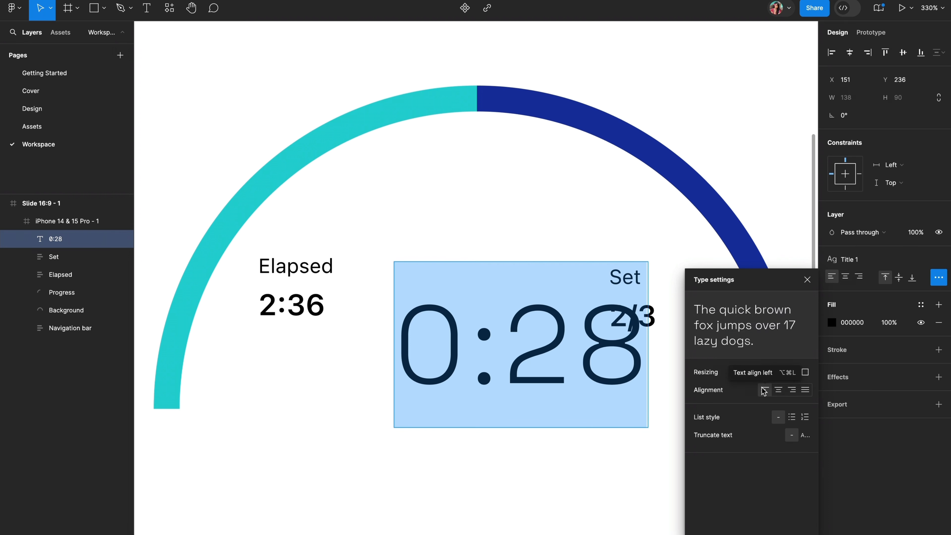
{"action": "key", "text": "Escape"}
{"action": "left_click_drag", "start_coordinate": [539, 349], "coordinate": [489, 292]}
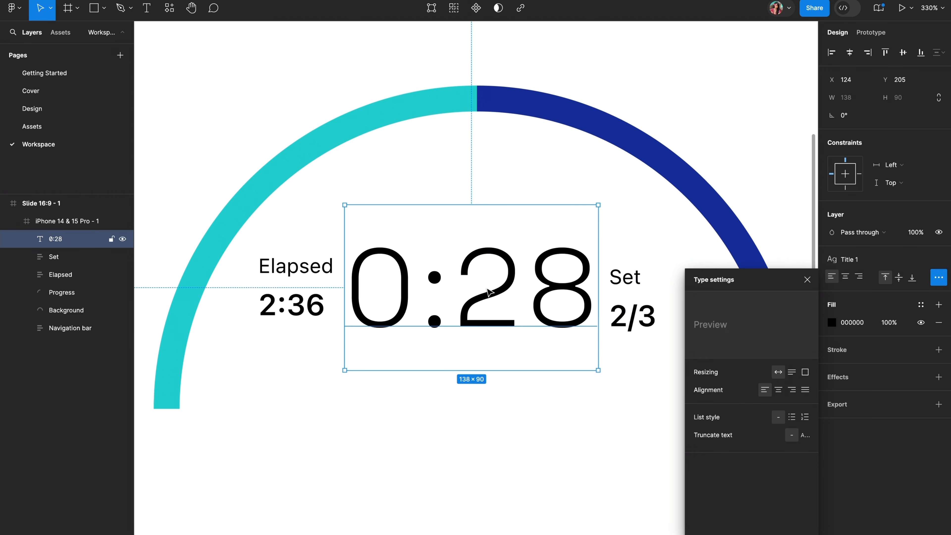
{"action": "left_click", "coordinate": [814, 279]}
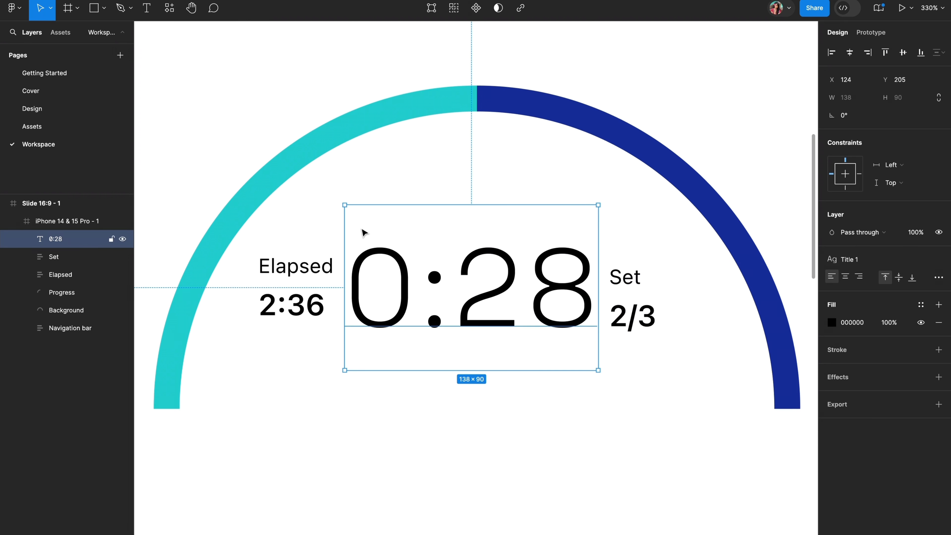
- Wrap Elapsed, "0:28" and Set in a horizontal auto layout with 20 spacing and center it horizontally in the phone frame
{"action": "left_click", "coordinate": [55, 274]}
{"action": "left_click", "coordinate": [54, 237], "text": "shift"}
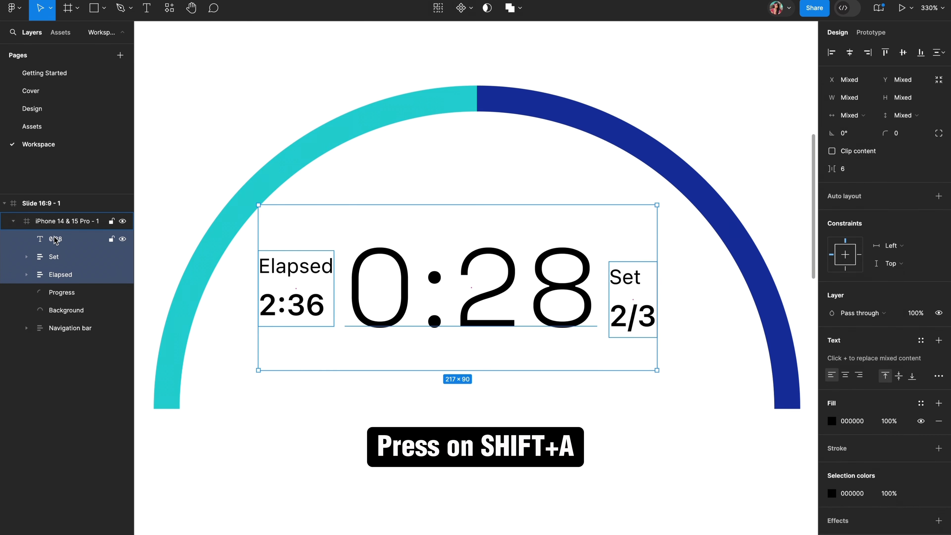
{"action": "key", "text": "shift+a"}
{"action": "left_click_drag", "start_coordinate": [552, 229], "coordinate": [573, 249]}
{"action": "left_click_drag", "start_coordinate": [832, 234], "coordinate": [840, 234]}
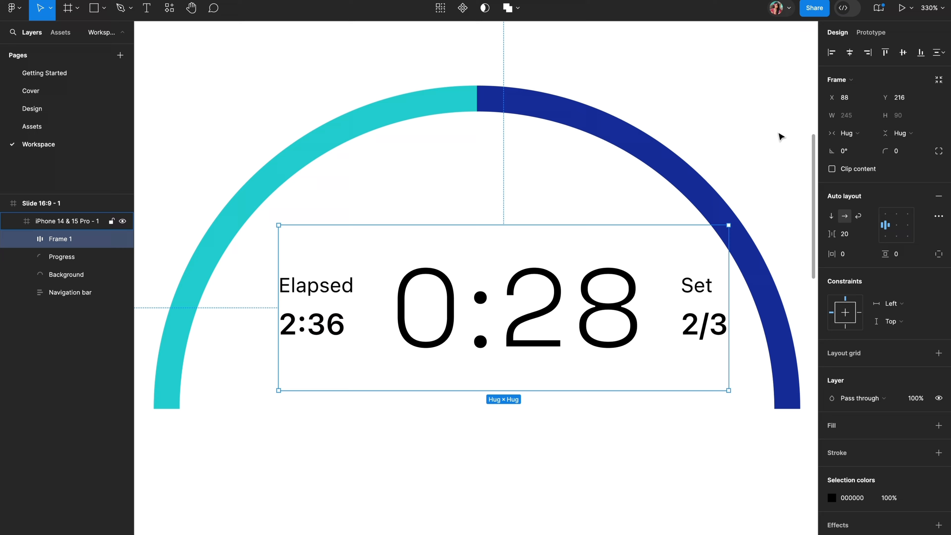
{"action": "left_click", "coordinate": [851, 53]}
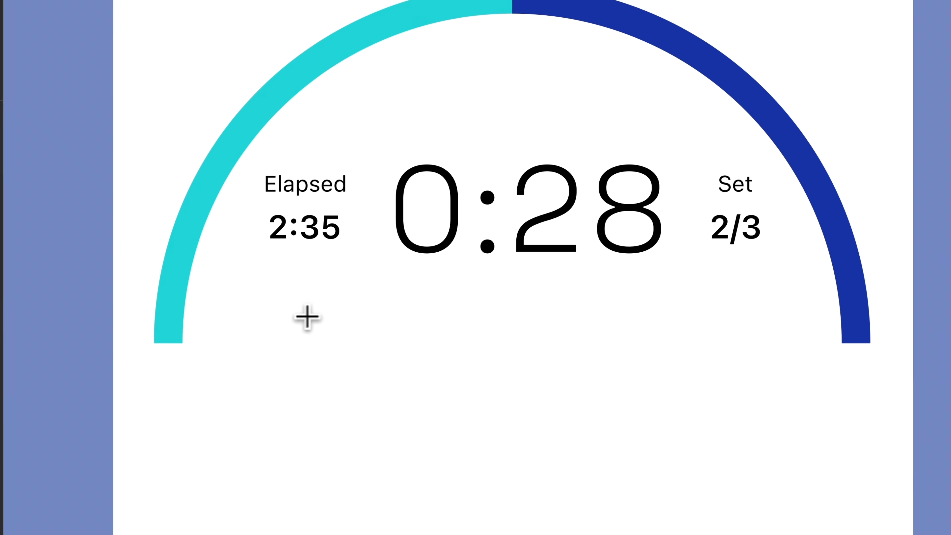
- Draw a 60 × 60 circle below the elapsed time and fill it with a "fitness" photo of the arm-flexing woman using the Freepik plugin
{"action": "left_click_drag", "start_coordinate": [285, 308], "coordinate": [392, 430]}
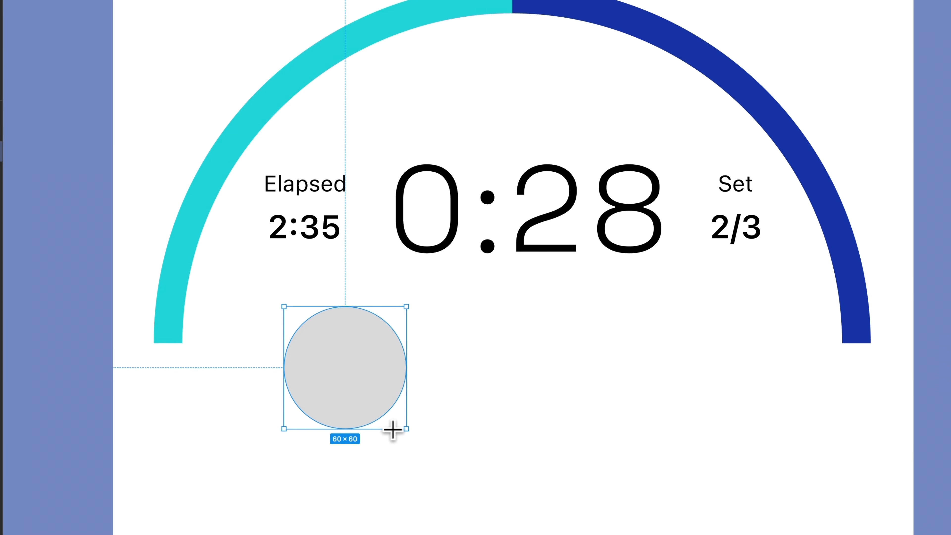
{"action": "right_click", "coordinate": [353, 396]}
{"action": "mouse_move", "coordinate": [460, 470]}
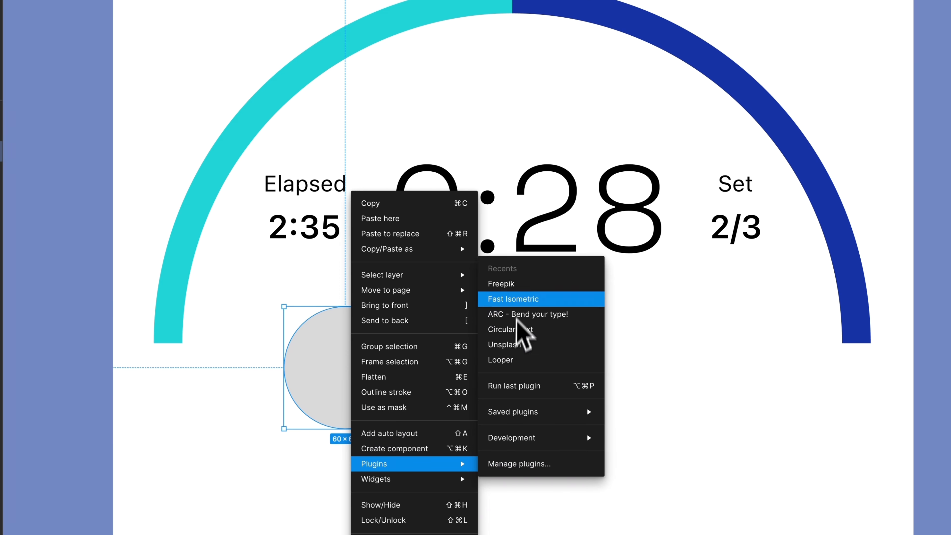
{"action": "left_click", "coordinate": [516, 285]}
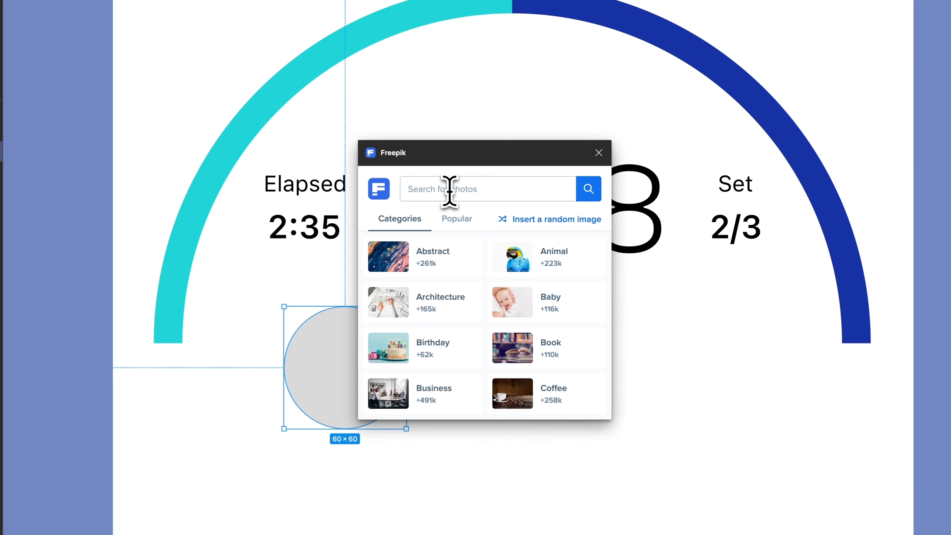
{"action": "type", "text": "fitness"}
{"action": "key", "text": "Return"}
{"action": "left_click", "coordinate": [438, 375]}
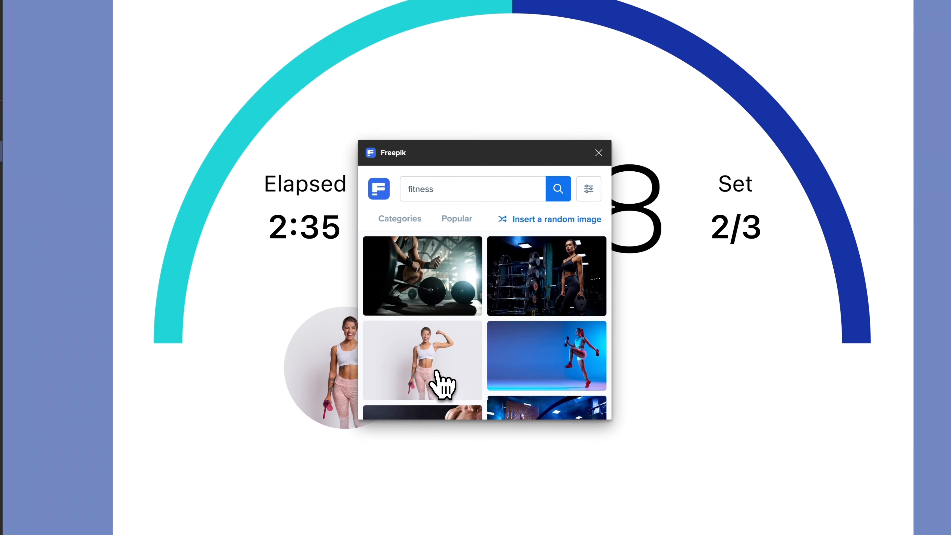
{"action": "left_click", "coordinate": [599, 152]}
- Add the text "Intensity:Moderate" beside the circular photo and apply the Footnote text style
{"action": "key", "text": "t"}
{"action": "left_click_drag", "start_coordinate": [425, 354], "coordinate": [650, 386]}
{"action": "type", "text": "Intensity:Moderate"}
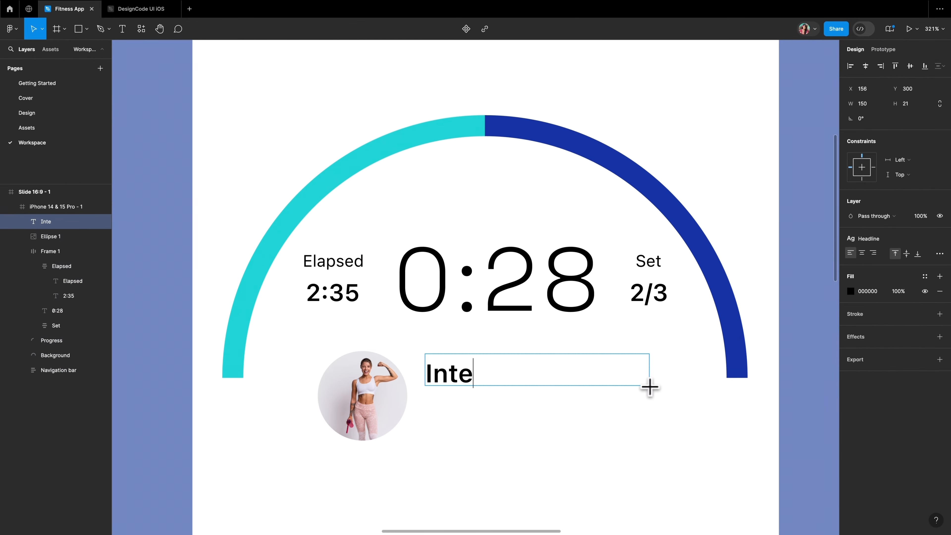
{"action": "key", "text": "Escape"}
{"action": "left_click", "coordinate": [868, 239]}
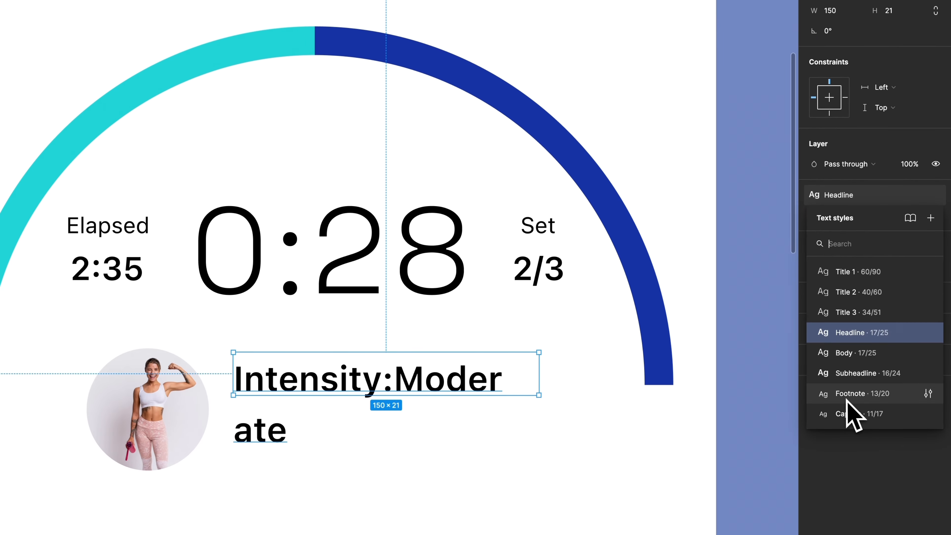
{"action": "left_click", "coordinate": [847, 400]}
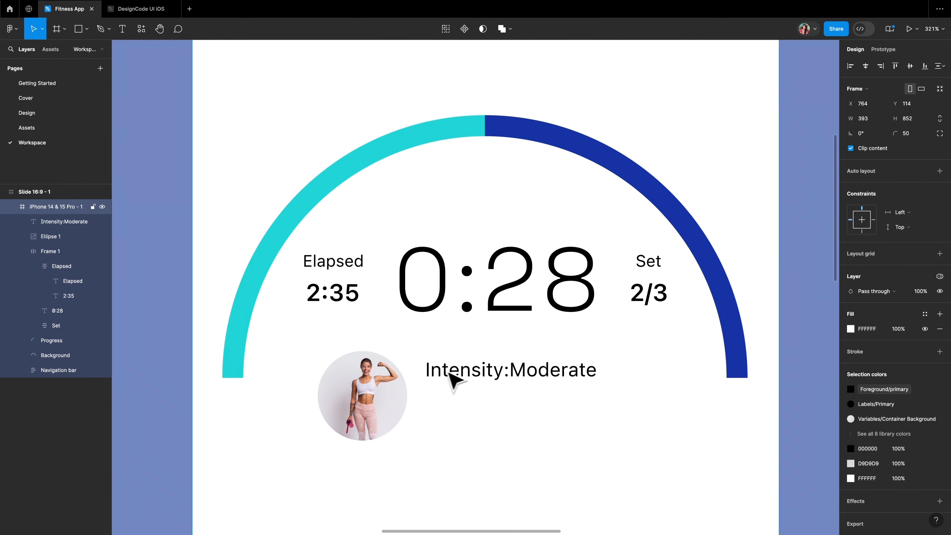
- Duplicate the "Intensity:Moderate" text directly below at Y 330 and change the copy to "Dumbbell Squats"
{"action": "key", "text": "super+d"}
{"action": "key", "text": "shift+Down"}
{"action": "key", "text": "shift+Down"}
{"action": "key", "text": "shift+Down"}
{"action": "double_click", "coordinate": [504, 422]}
{"action": "type", "text": "Dumbbel"}
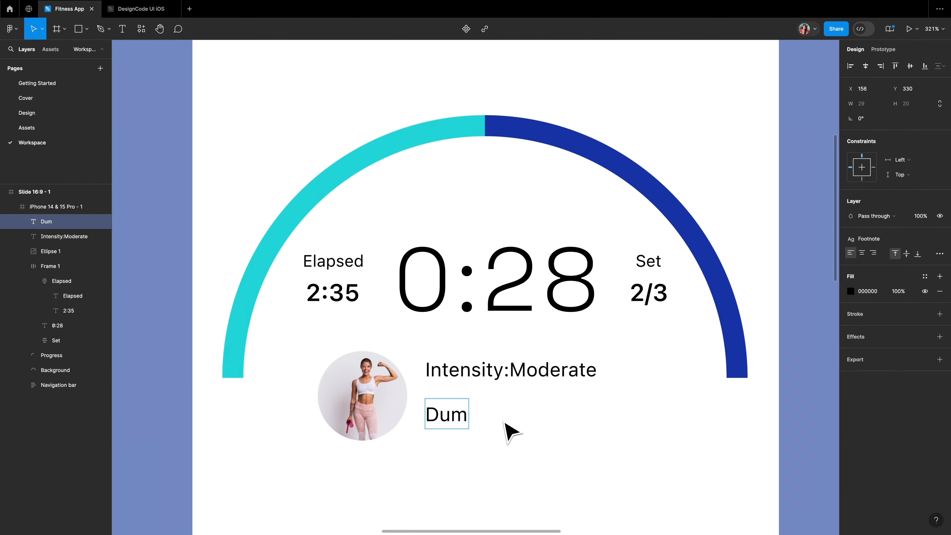
{"action": "type", "text": "l Squats"}
- Apply the Headline text style to the "Dumbbell Squats" text
{"action": "left_click_drag", "start_coordinate": [583, 417], "coordinate": [424, 416]}
{"action": "left_click", "coordinate": [899, 239]}
{"action": "left_click", "coordinate": [893, 339]}
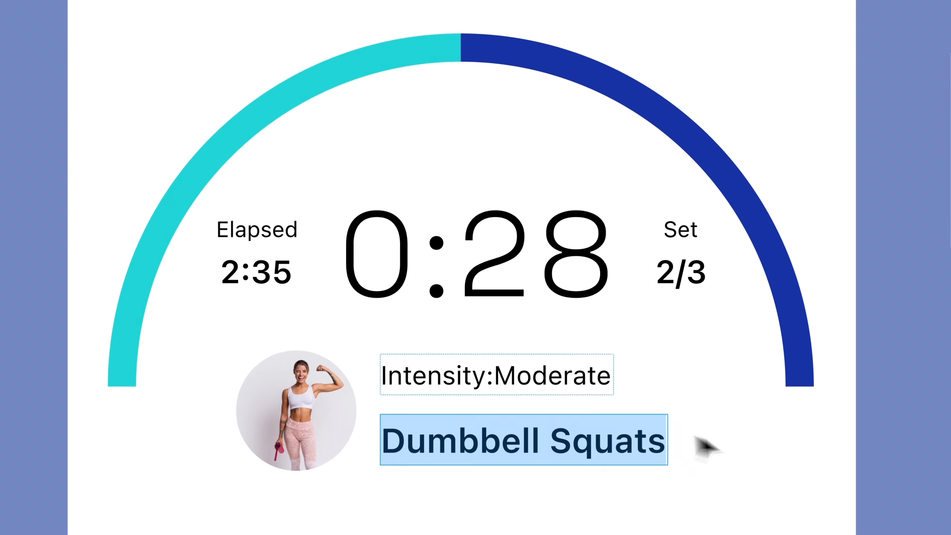
{"action": "key", "text": "Escape"}
- Wrap the "Intensity:Moderate" and "Dumbbell Squats" texts in a vertical auto layout with 4 spacing
{"action": "left_click", "coordinate": [525, 376]}
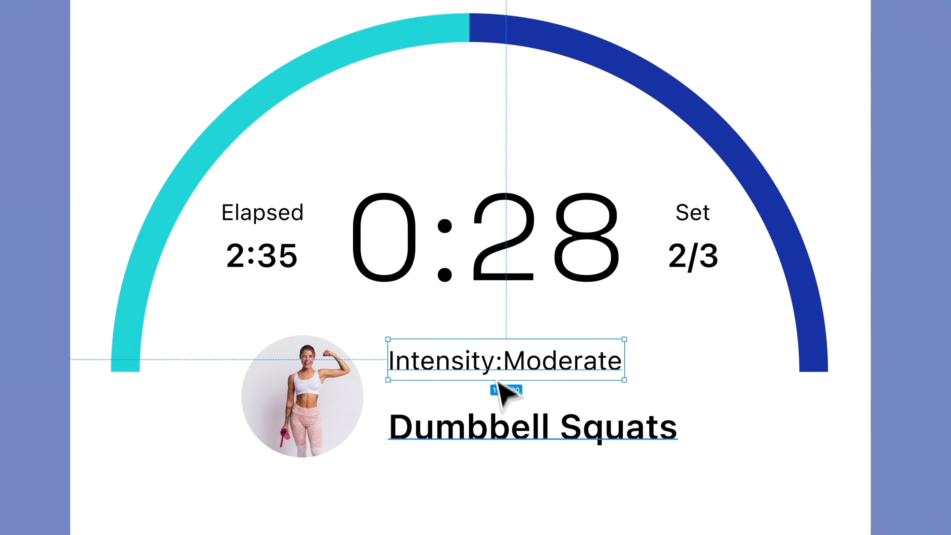
{"action": "left_click", "coordinate": [508, 439], "text": "shift"}
{"action": "key", "text": "shift+a"}
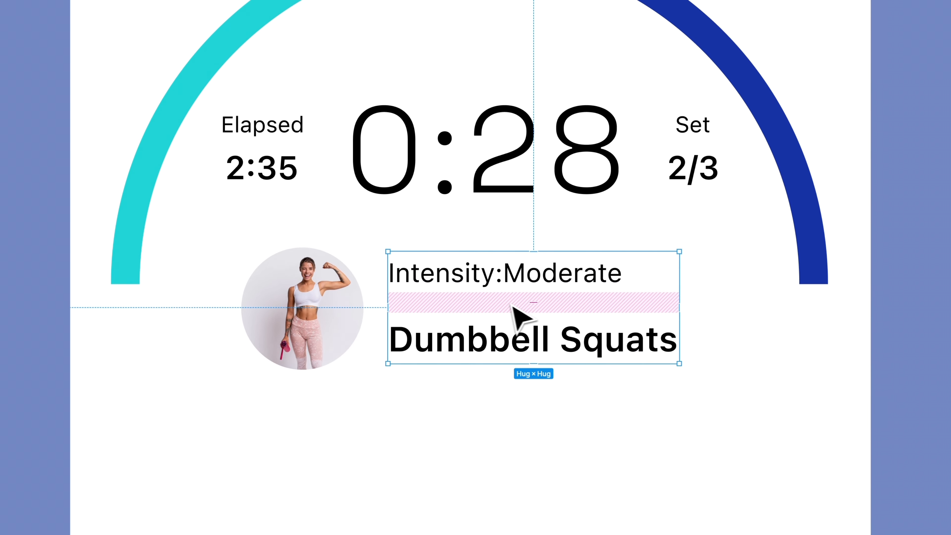
{"action": "left_click", "coordinate": [534, 304]}
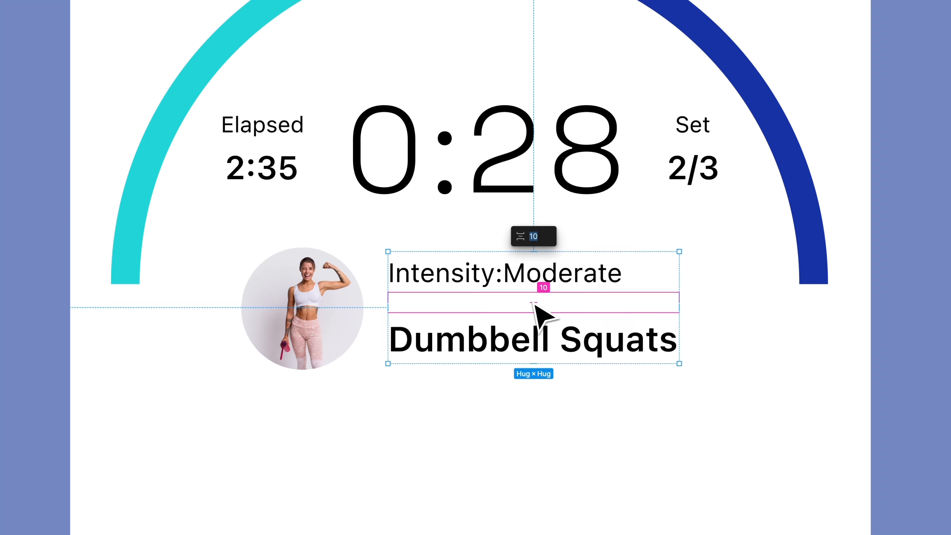
{"action": "type", "text": "4"}
{"action": "key", "text": "Return"}
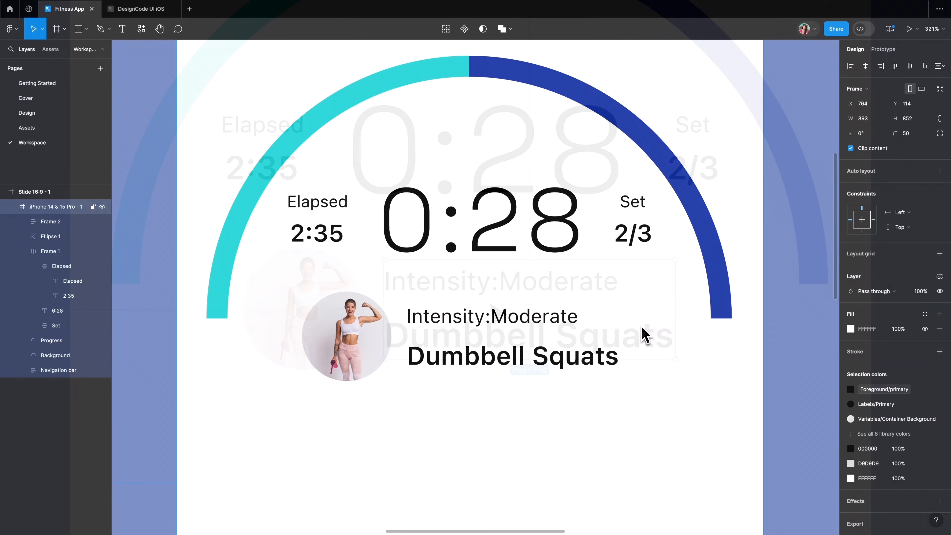
- Place a pause symbol beside the "Dumbbell Squats" text and wrap it in an auto layout frame
{"action": "right_click", "coordinate": [711, 293]}
{"action": "left_click", "coordinate": [658, 249]}
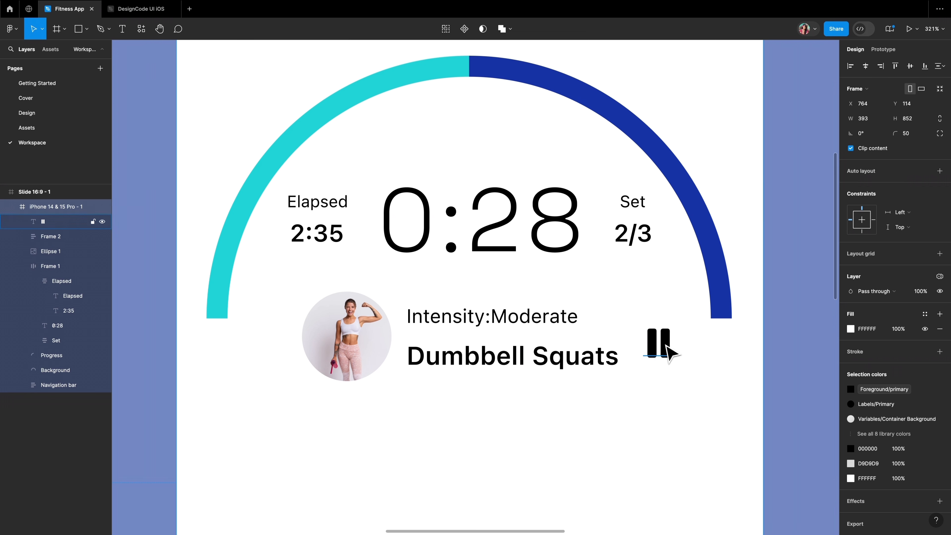
{"action": "left_click", "coordinate": [660, 343]}
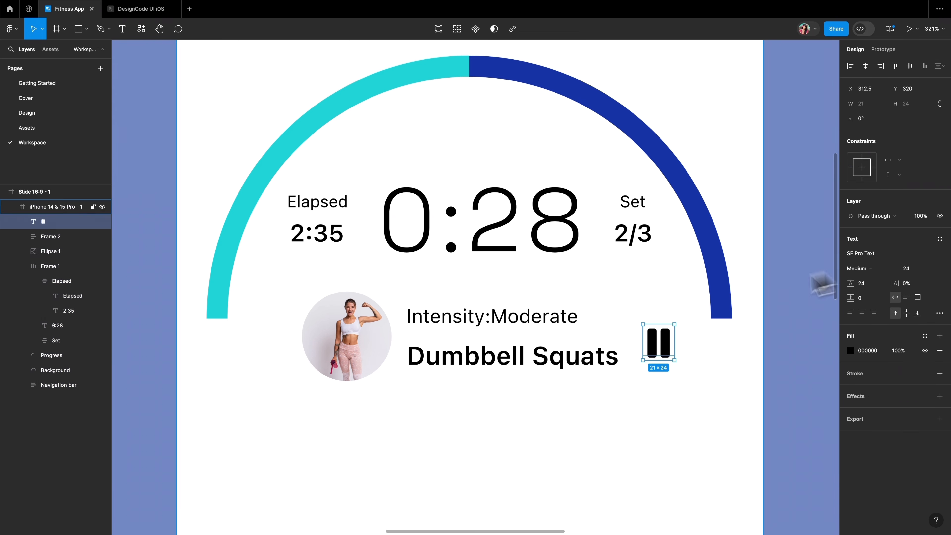
{"action": "key", "text": "shift+a"}
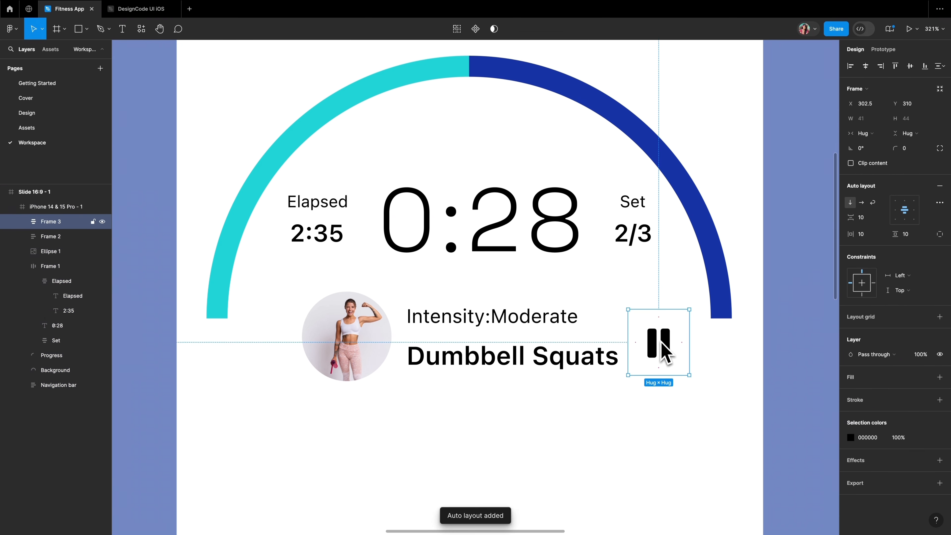
- Set the pause symbol's frame to 60 × 60 and align it with the photo at X 291, Y 298
{"action": "type", "text": "60"}
{"action": "left_click", "coordinate": [911, 120]}
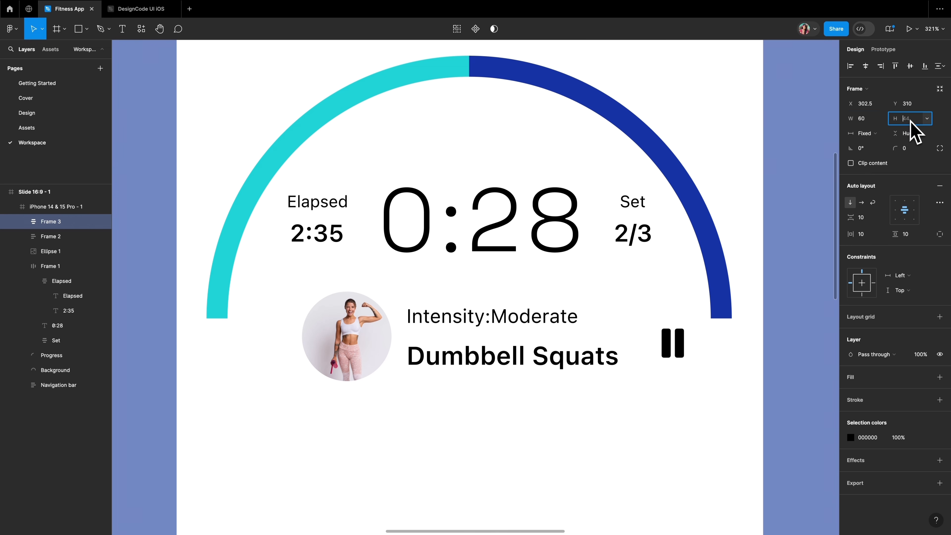
{"action": "type", "text": "60"}
{"action": "key", "text": "Return"}
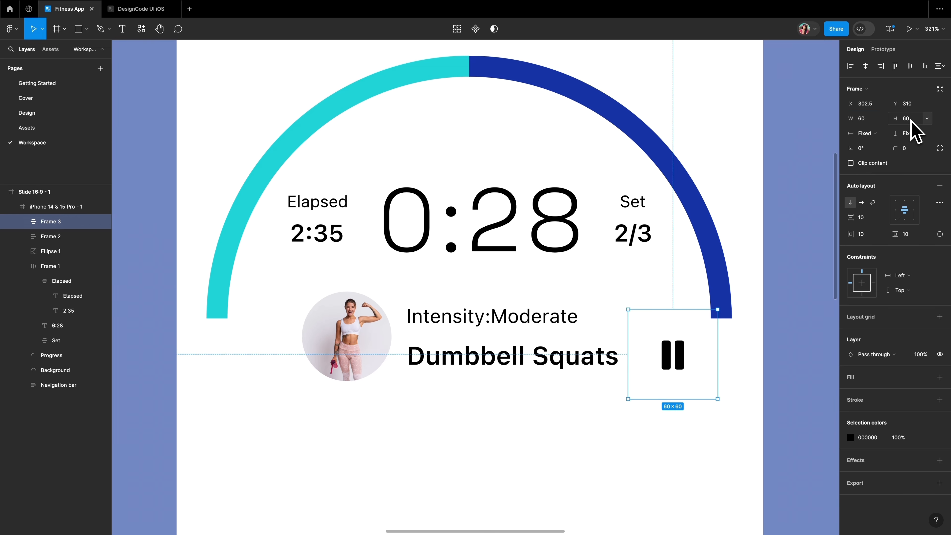
{"action": "left_click_drag", "start_coordinate": [661, 333], "coordinate": [652, 317]}
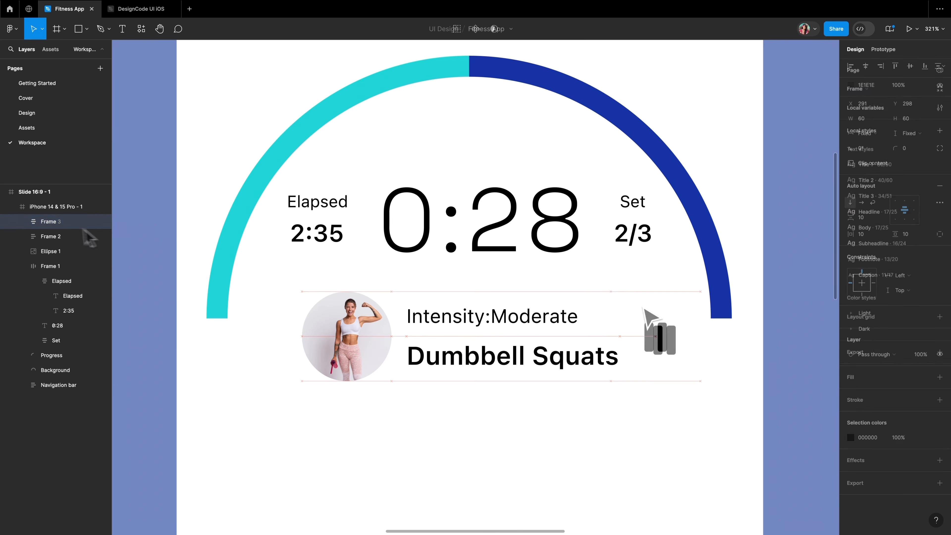
- Rename the pause symbol's frame "Play/Pause Button", the exercise text frame "Text Box" and the photo layer "Image"
{"action": "double_click", "coordinate": [54, 222]}
{"action": "type", "text": "Play/Pause Button"}
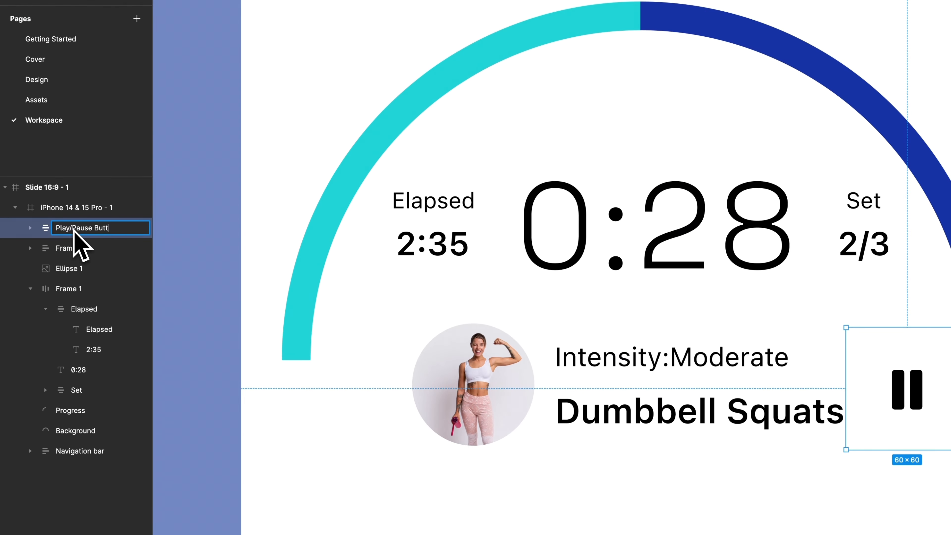
{"action": "double_click", "coordinate": [51, 237]}
{"action": "type", "text": "Text Box"}
{"action": "key", "text": "Return"}
{"action": "double_click", "coordinate": [52, 252]}
{"action": "type", "text": "Image"}
{"action": "key", "text": "Return"}
- Wrap the Image, Text Box and Play/Pause Button in one horizontal auto layout and move it to about X 68, Y 303
{"action": "left_click", "coordinate": [78, 231], "text": "shift"}
{"action": "key", "text": "shift+a"}
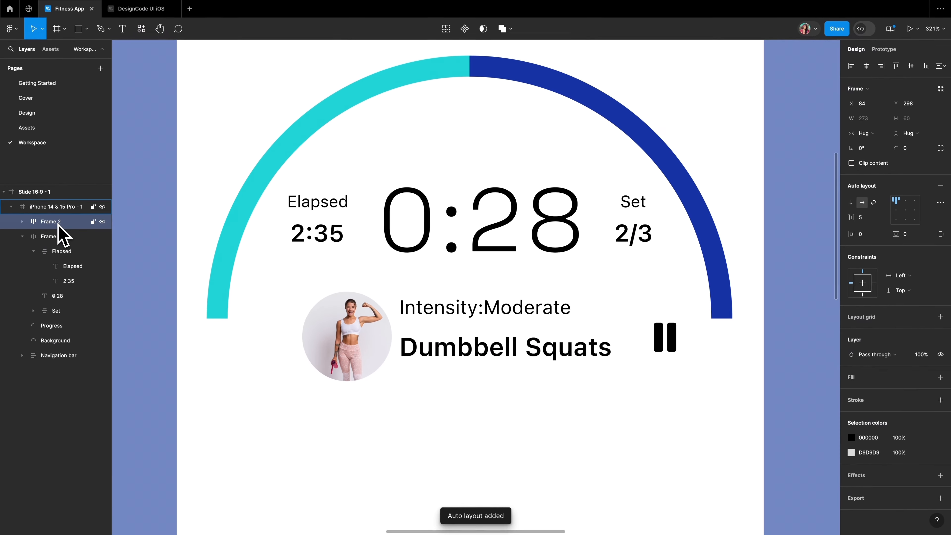
{"action": "left_click_drag", "start_coordinate": [799, 375], "coordinate": [766, 384]}
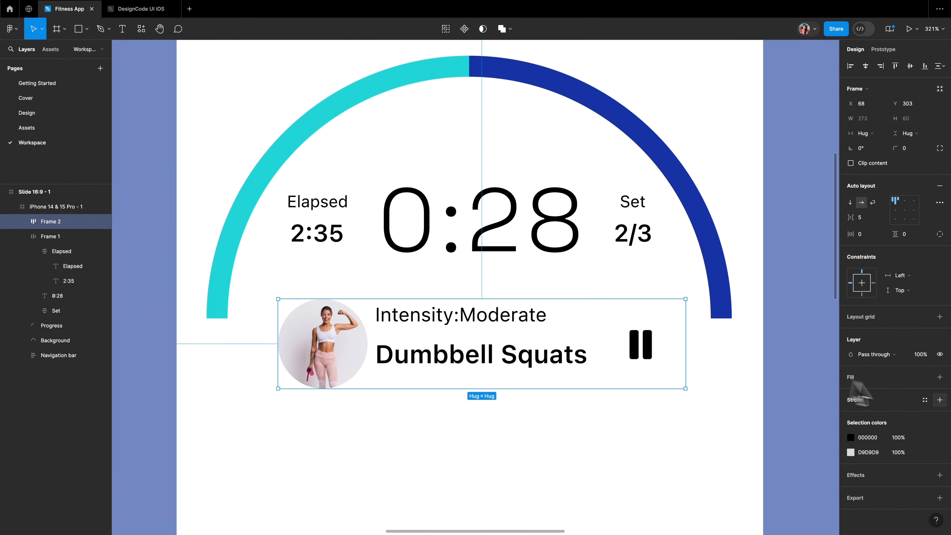
- Fill the exercise row's frame with the Light/Container Accent color
{"action": "left_click", "coordinate": [925, 377]}
{"action": "type", "text": "container"}
{"action": "scroll", "coordinate": [665, 418], "scroll_direction": "down", "scroll_amount": 3}
{"action": "left_click", "coordinate": [710, 513]}
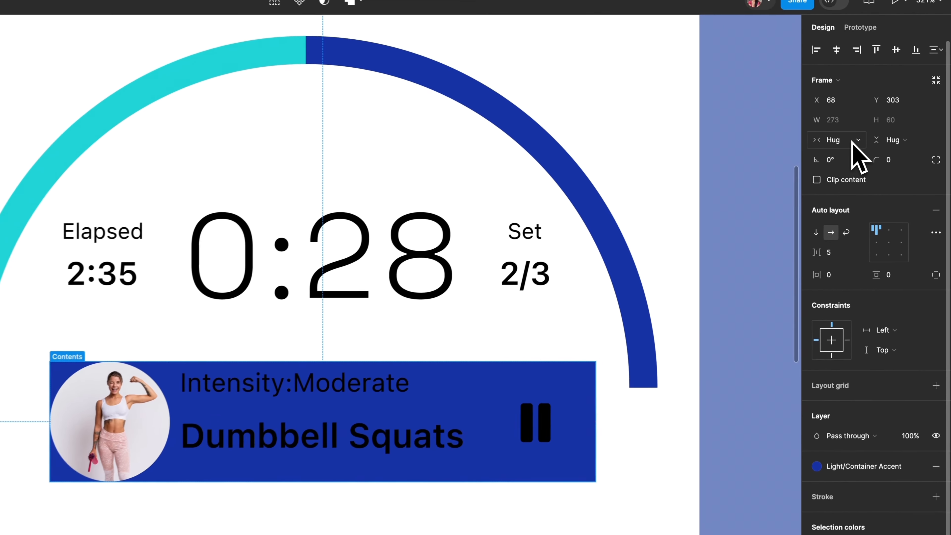
- Give the exercise row a fixed width of 353 and center it horizontally in the phone frame
{"action": "left_click", "coordinate": [863, 133]}
{"action": "left_click", "coordinate": [838, 126]}
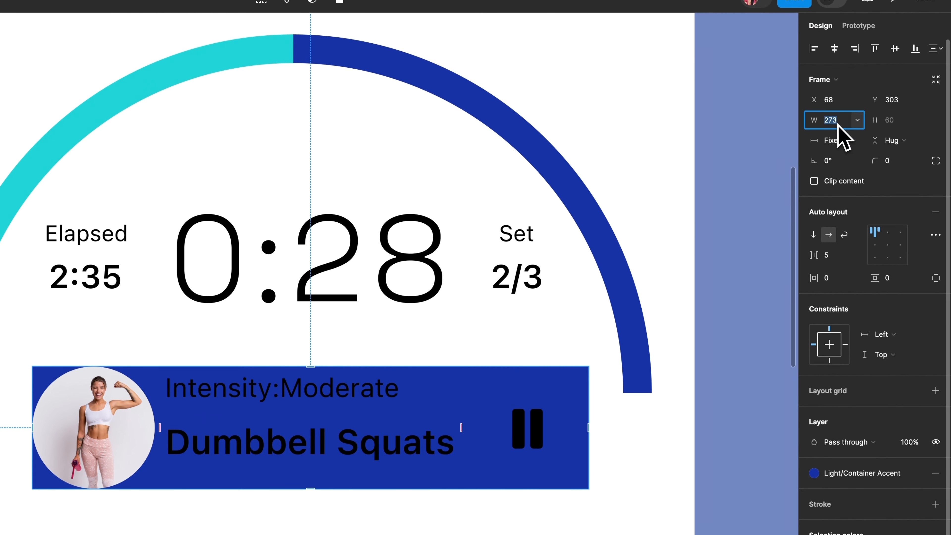
{"action": "key", "text": "Return"}
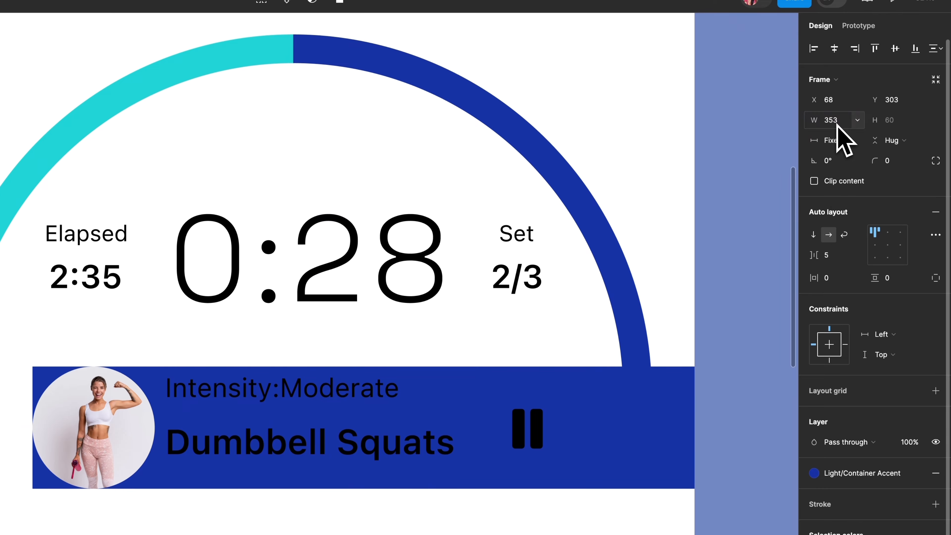
{"action": "left_click", "coordinate": [835, 49]}
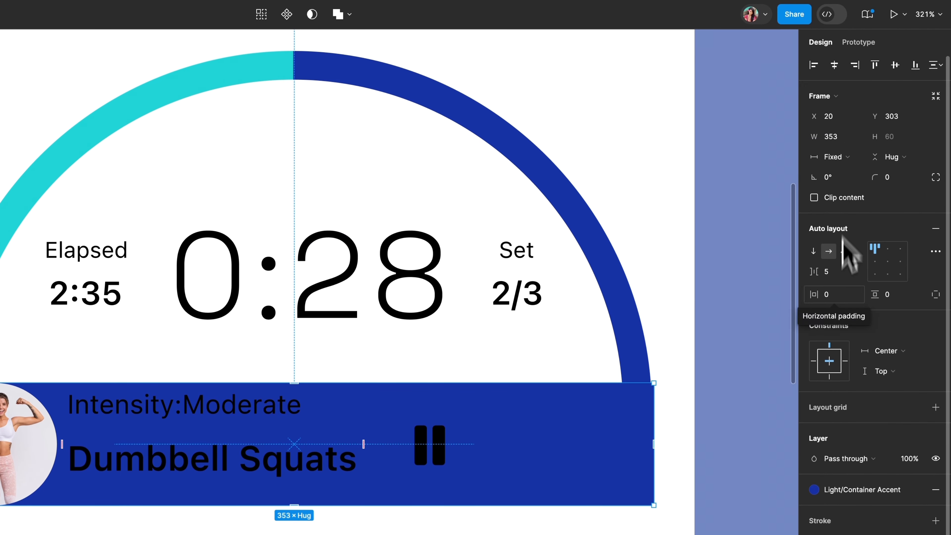
- Set the exercise row's horizontal and vertical padding to 10 and its item spacing to Auto
{"action": "left_click", "coordinate": [840, 296]}
{"action": "type", "text": "10"}
{"action": "key", "text": "Return"}
{"action": "left_click", "coordinate": [902, 296]}
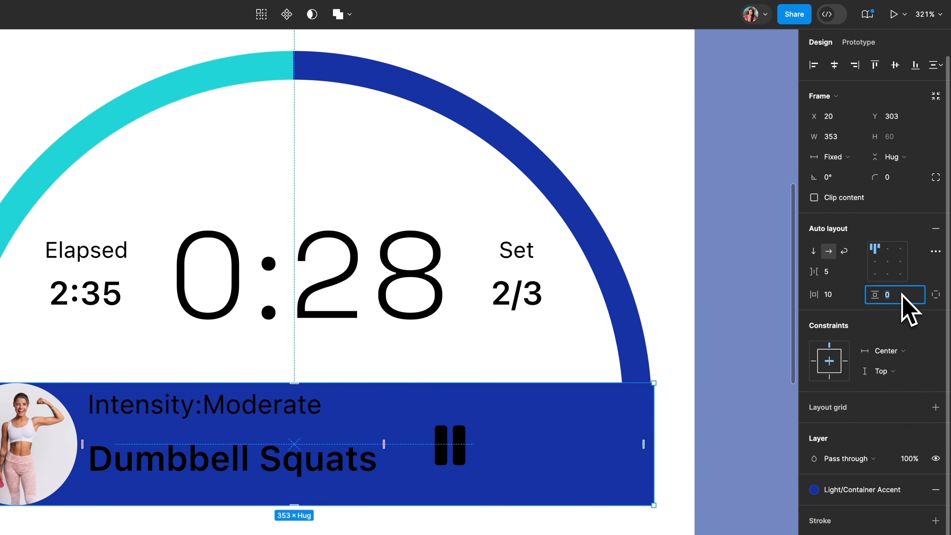
{"action": "type", "text": "10"}
{"action": "key", "text": "Return"}
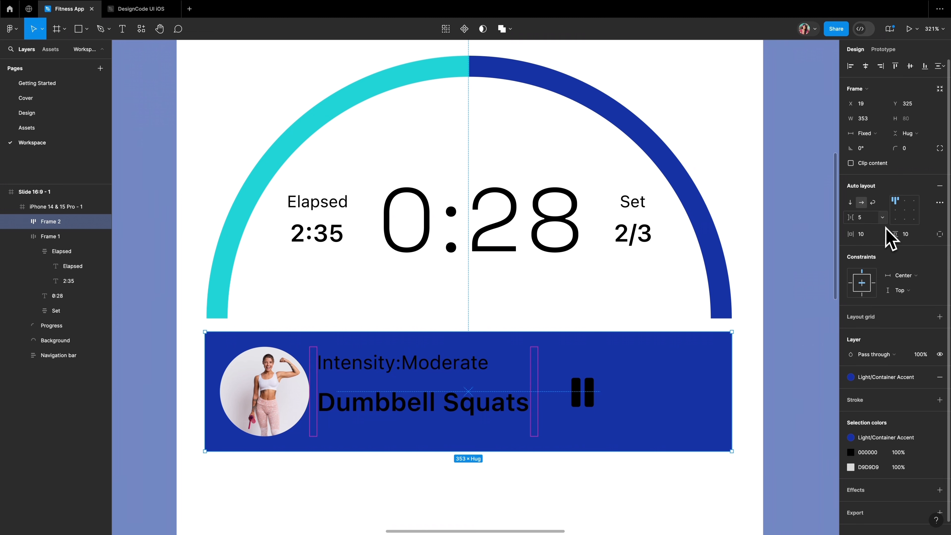
{"action": "left_click", "coordinate": [883, 218]}
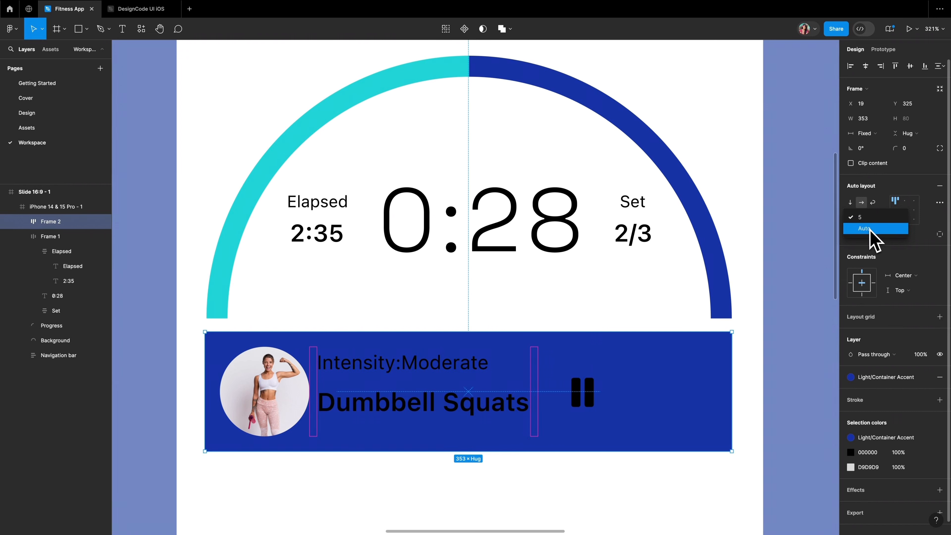
{"action": "left_click", "coordinate": [869, 229]}
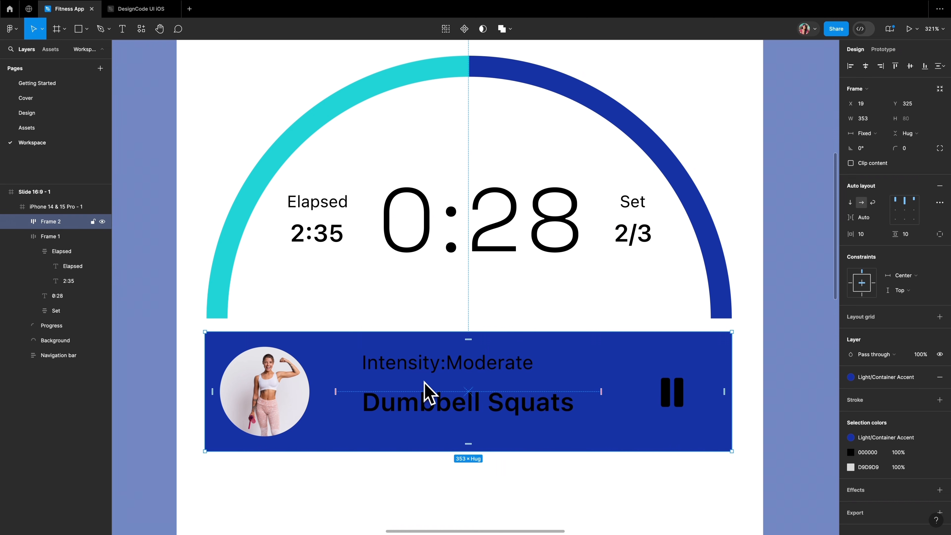
- Wrap the Image and Text Box in a nested horizontal auto layout with 8 spacing and left-center alignment
{"action": "left_click", "coordinate": [22, 222]}
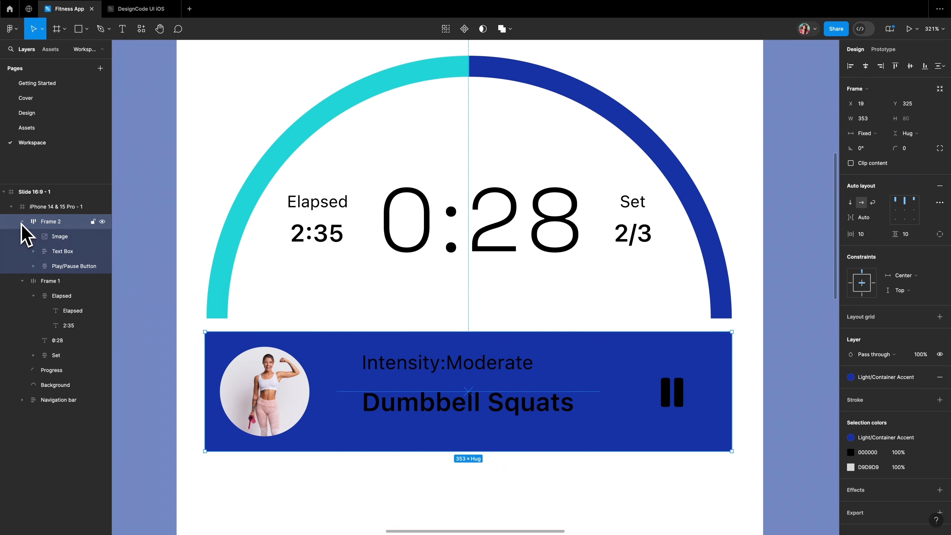
{"action": "left_click", "coordinate": [55, 250]}
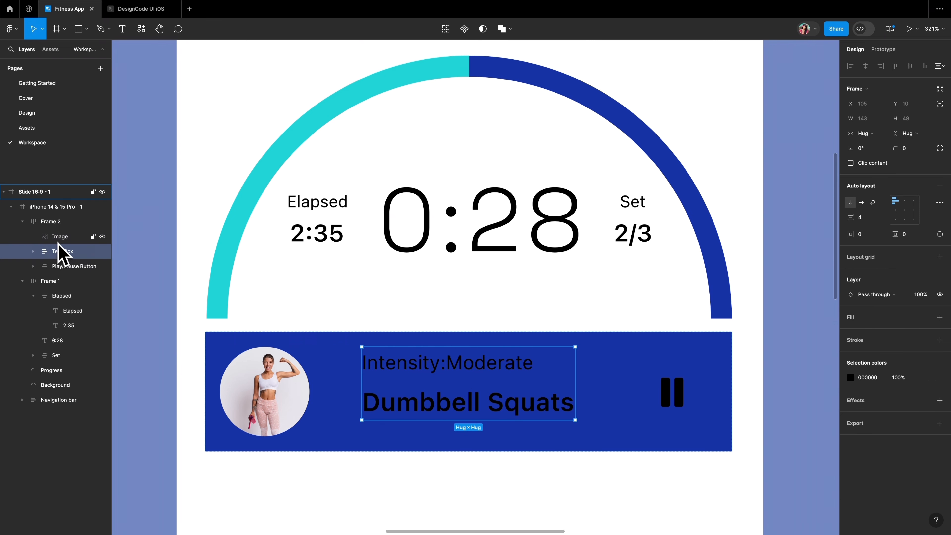
{"action": "left_click", "coordinate": [56, 240], "text": "shift"}
{"action": "key", "text": "shift+a"}
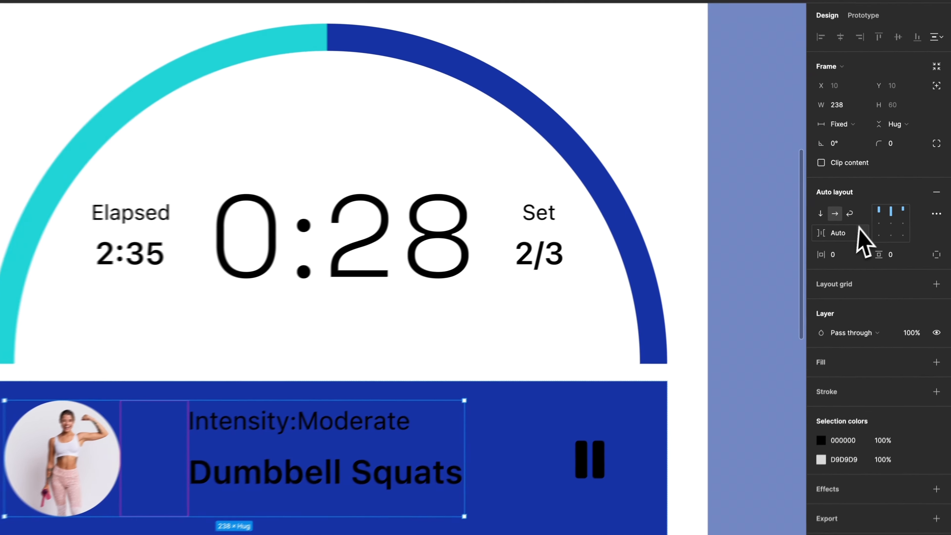
{"action": "left_click", "coordinate": [869, 218]}
{"action": "type", "text": "8"}
{"action": "key", "text": "Return"}
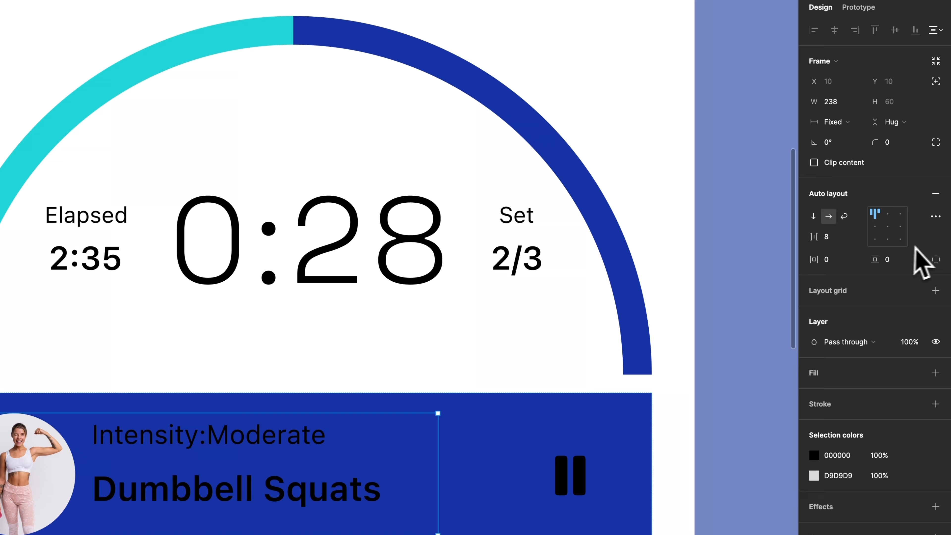
{"action": "left_click", "coordinate": [875, 227]}
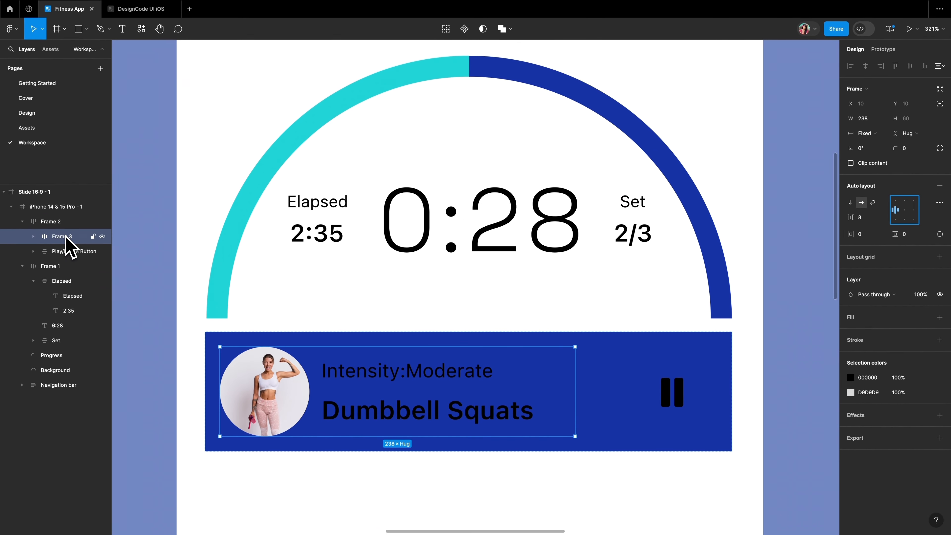
- Fill the Play/Pause Button with Light/Button Hover and set its corner radius to 50
{"action": "left_click", "coordinate": [67, 251]}
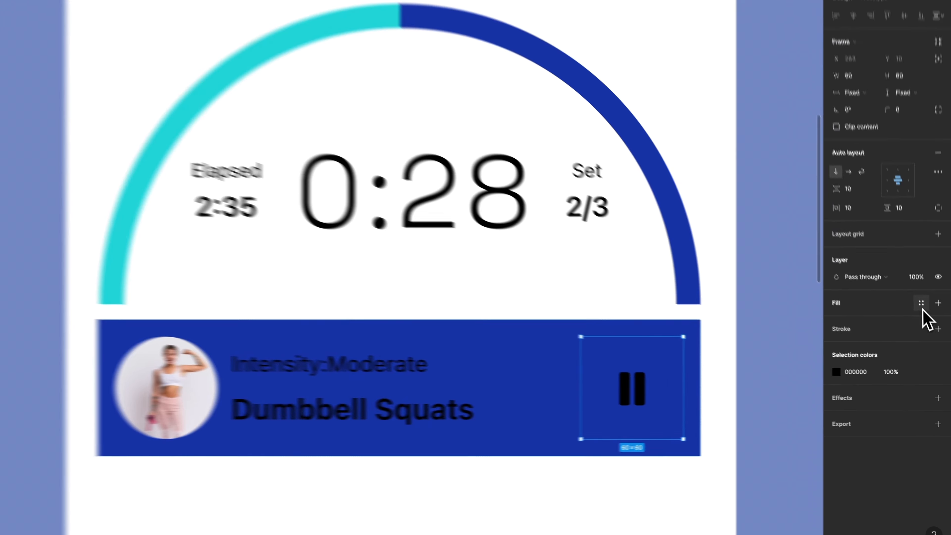
{"action": "left_click", "coordinate": [925, 317]}
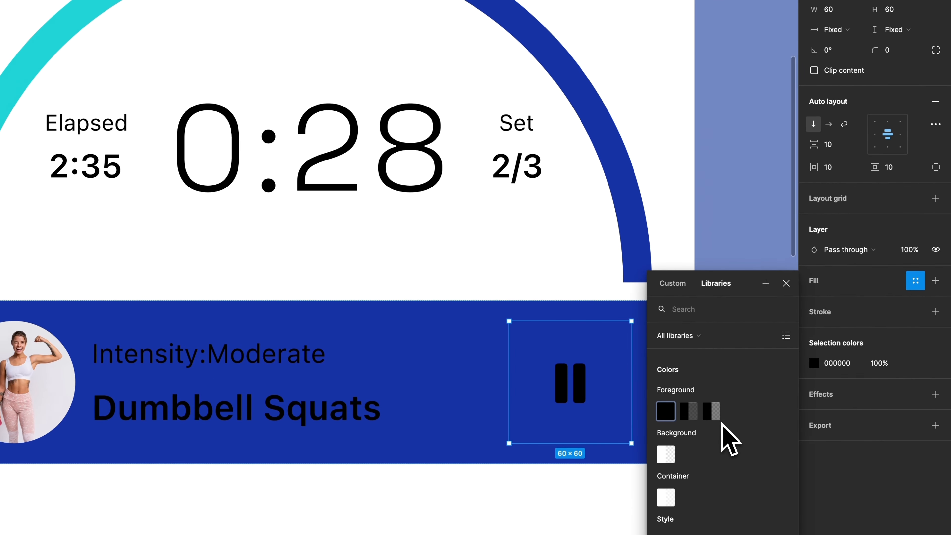
{"action": "type", "text": "BUTTON"}
{"action": "left_click", "coordinate": [736, 406]}
{"action": "left_click", "coordinate": [895, 50]}
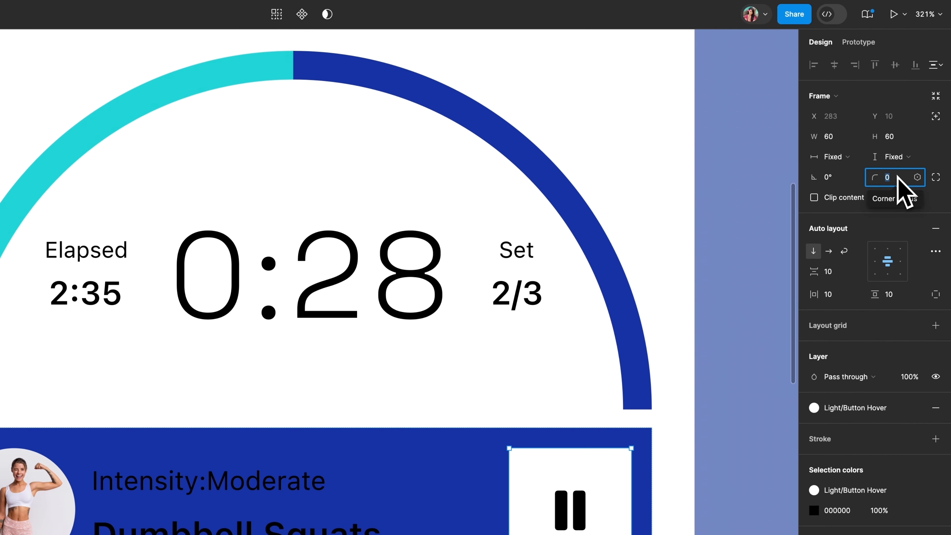
{"action": "type", "text": "50"}
{"action": "key", "text": "Return"}
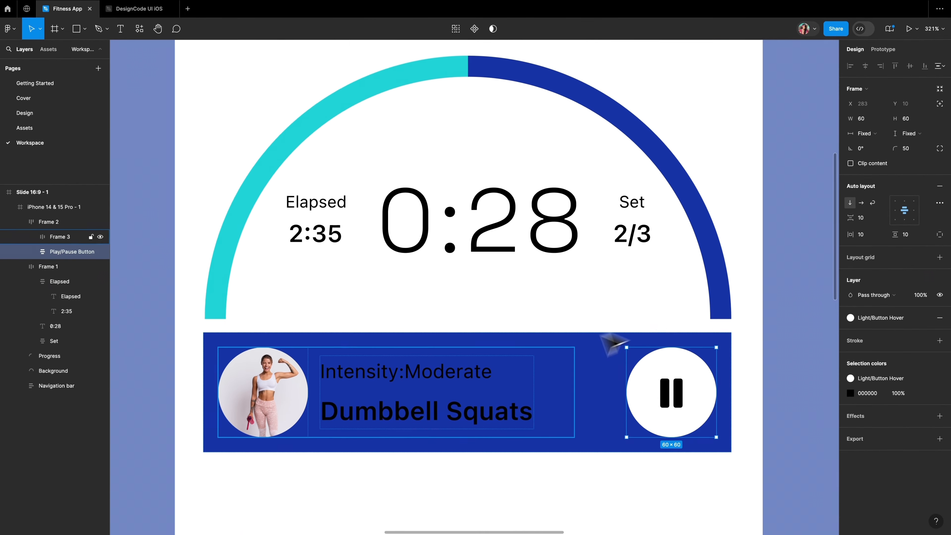
- Round the corners of the blue exercise row container into a pill shape
{"action": "left_click", "coordinate": [480, 440]}
{"action": "left_click", "coordinate": [915, 149]}
{"action": "key", "text": "Return"}
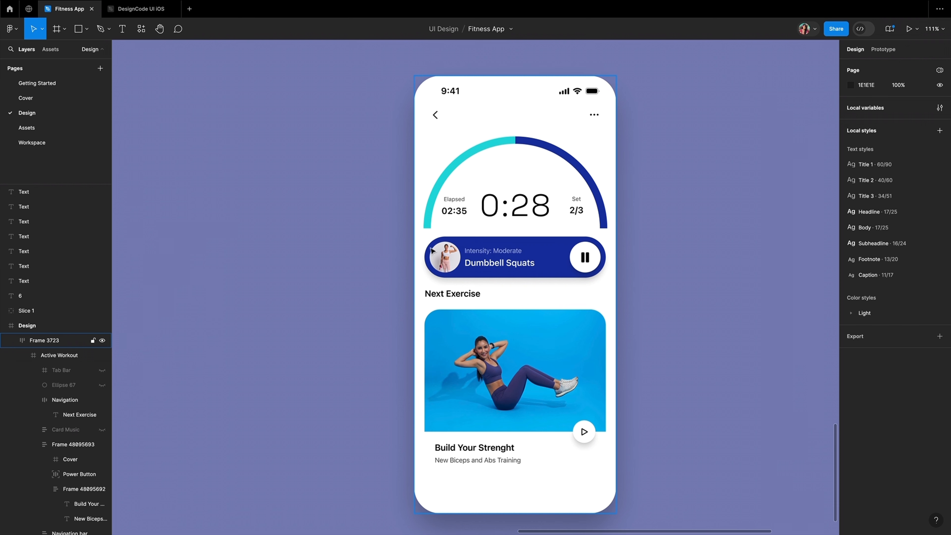
- On the Workspace page, add a 353 × 238 frame below the exercise row at X 19, Y 457
{"action": "left_click", "coordinate": [22, 143]}
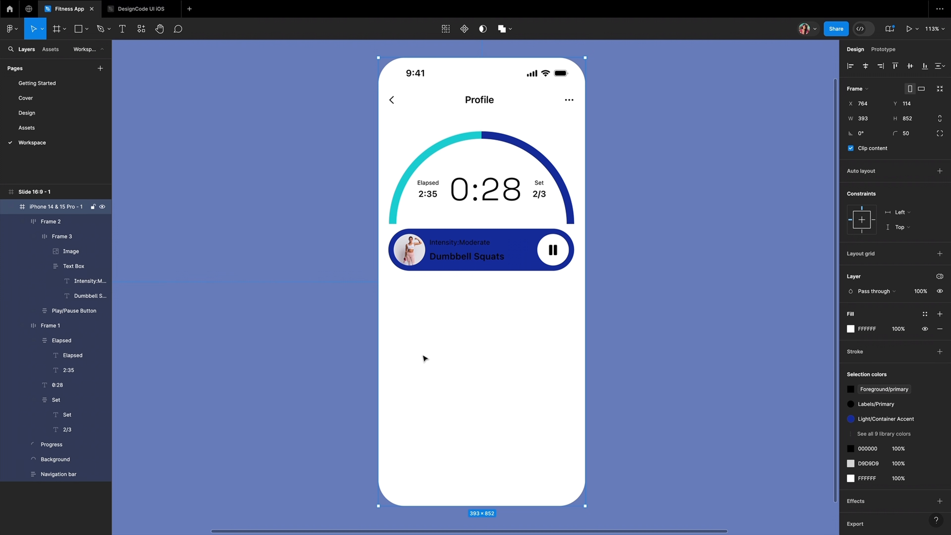
{"action": "key", "text": "f"}
{"action": "mouse_move", "coordinate": [395, 316]}
{"action": "left_mouse_down"}
{"action": "mouse_move", "coordinate": [512, 361]}
{"action": "mouse_move", "coordinate": [575, 402]}
{"action": "left_mouse_up"}
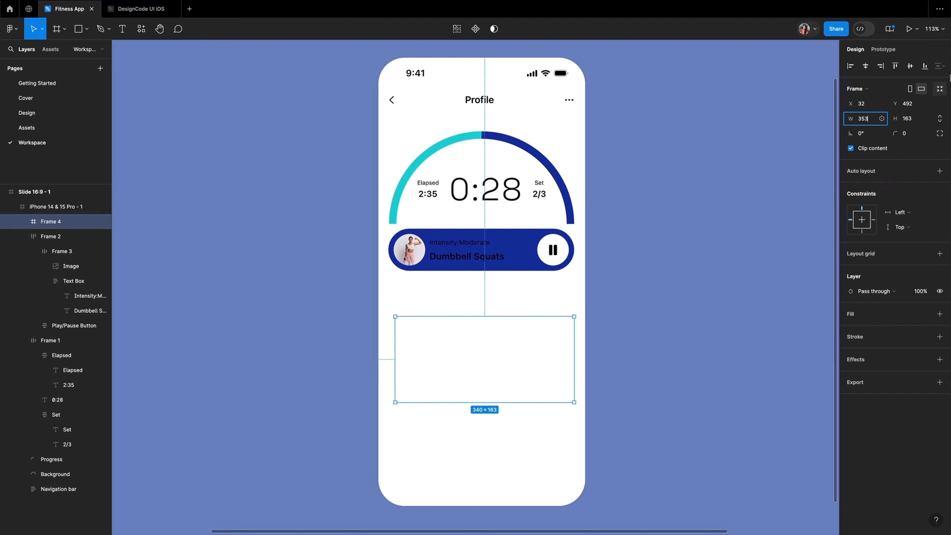
{"action": "key", "text": "Tab"}
{"action": "type", "text": "238"}
{"action": "key", "text": "Return"}
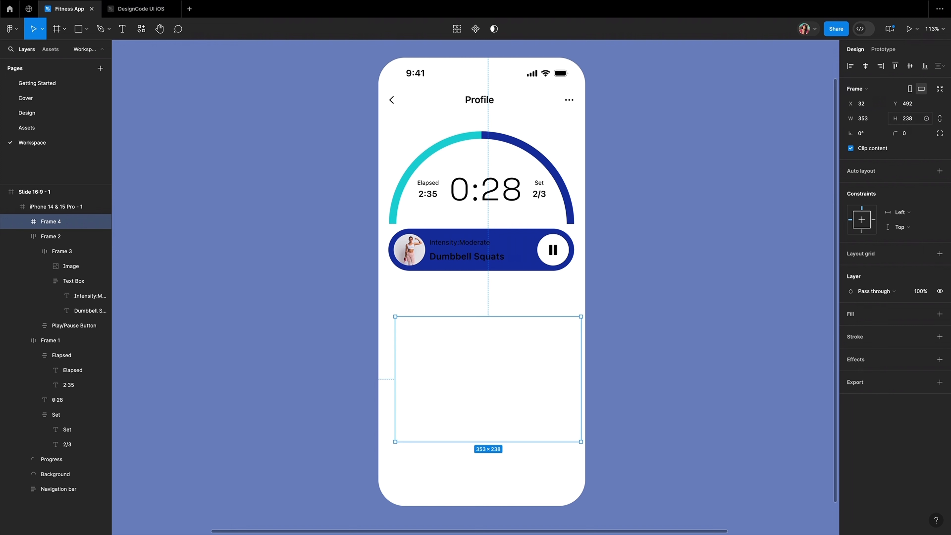
{"action": "left_click_drag", "start_coordinate": [464, 338], "coordinate": [461, 314]}
- Search the Freepik plugin for "fitness" and fill the new frame with the photo of a woman exercising on a blue background
{"action": "right_click", "coordinate": [461, 315]}
{"action": "mouse_move", "coordinate": [546, 458]}
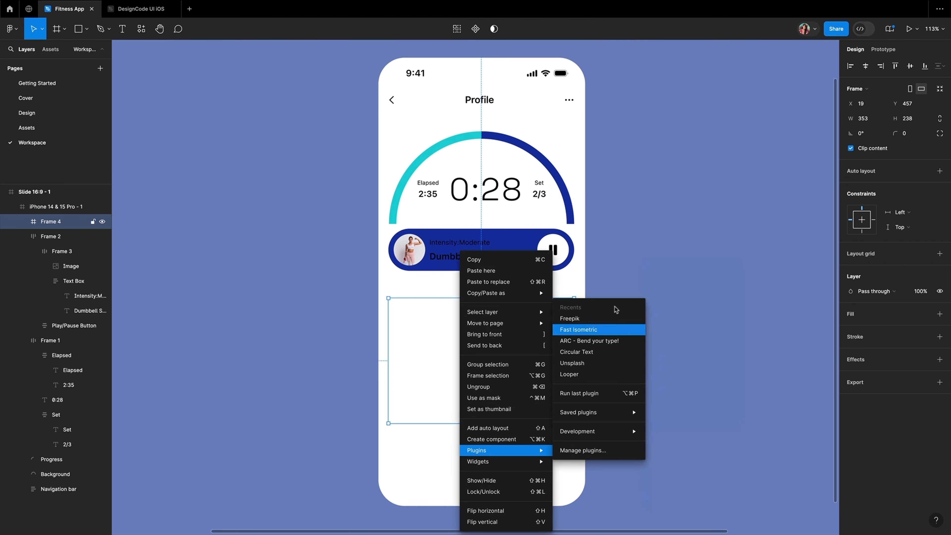
{"action": "left_click", "coordinate": [600, 326]}
{"action": "type", "text": "fitness"}
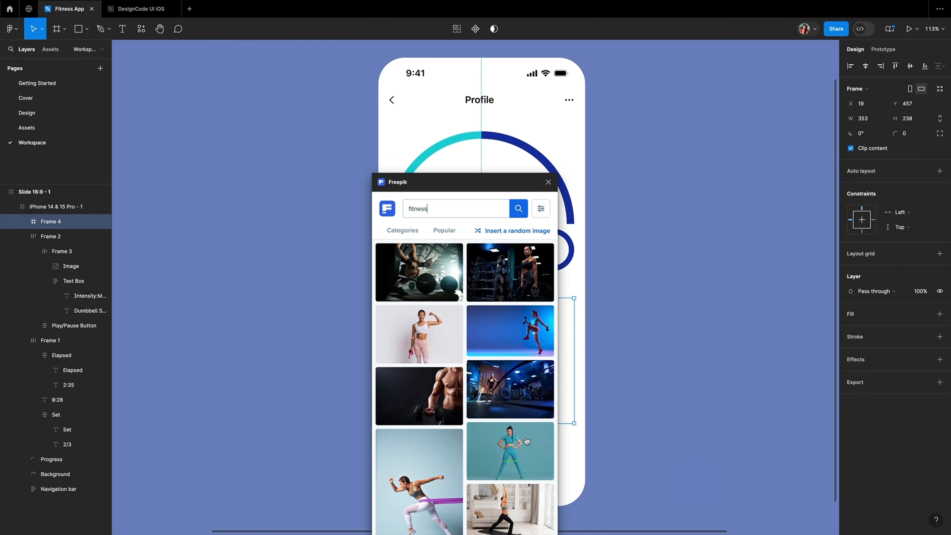
{"action": "scroll", "coordinate": [527, 441], "scroll_direction": "down", "scroll_amount": 8}
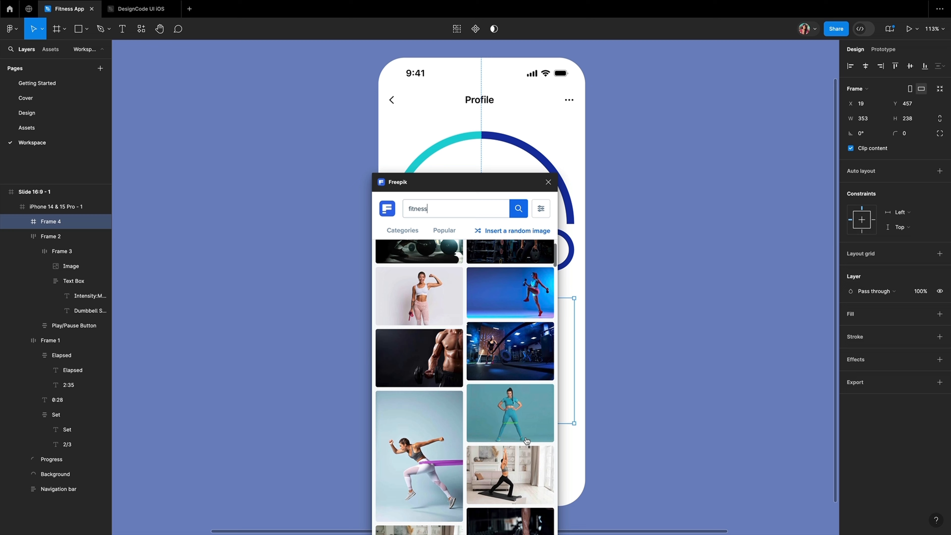
{"action": "left_click", "coordinate": [509, 230]}
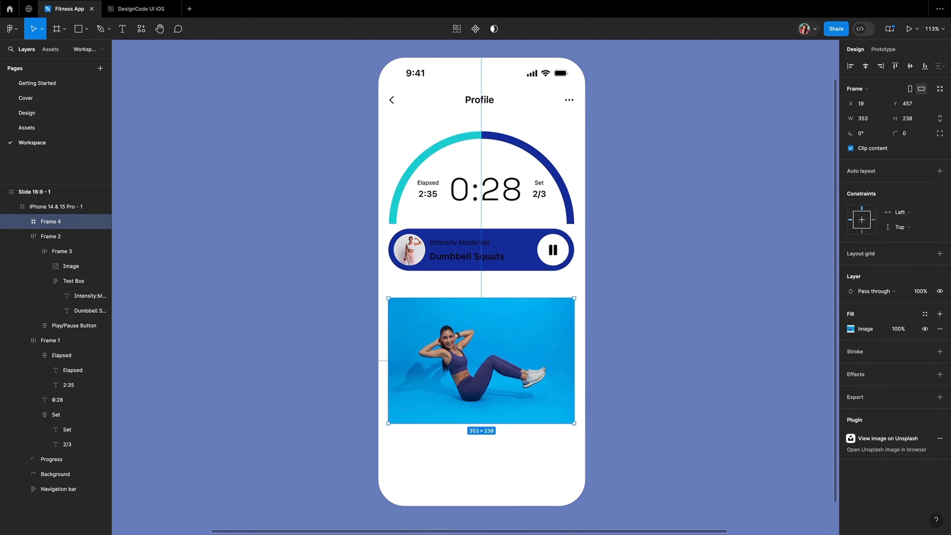
- Add the text "Build Your Strength" below the photo in the Headline style with auto-width resizing
{"action": "scroll", "coordinate": [468, 514], "scroll_direction": "up", "scroll_amount": 10}
{"action": "key", "text": "t"}
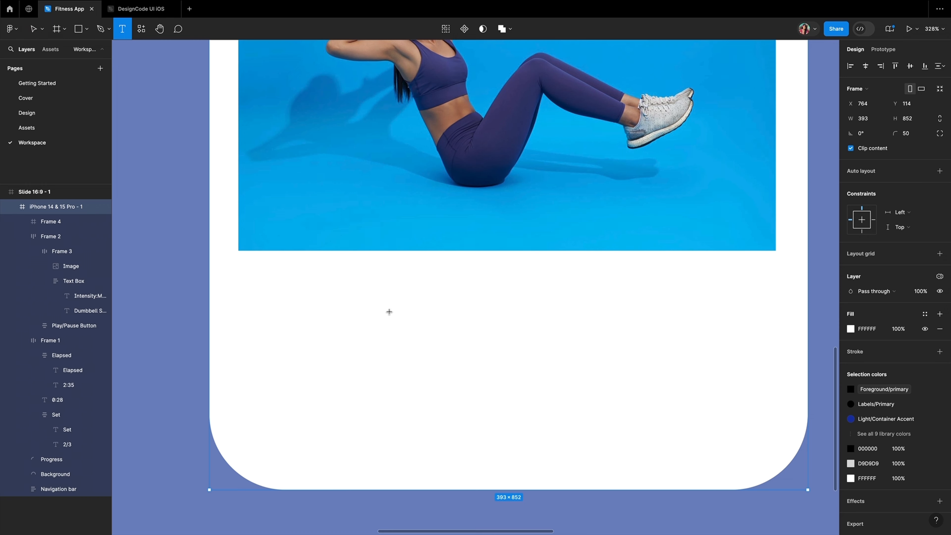
{"action": "left_click_drag", "start_coordinate": [247, 276], "coordinate": [437, 327]}
{"action": "type", "text": "Build Your Strength"}
{"action": "key", "text": "ctrl+a"}
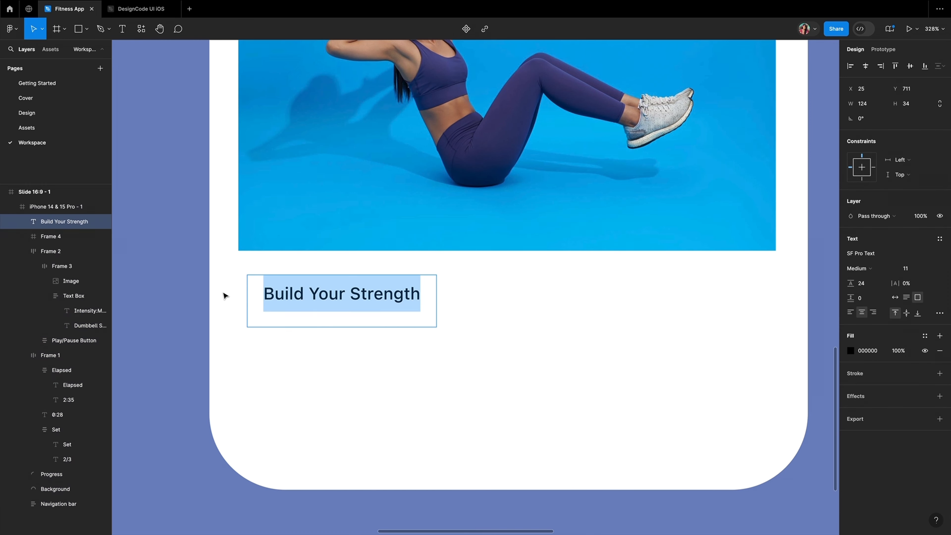
{"action": "left_click", "coordinate": [941, 239]}
{"action": "left_click", "coordinate": [872, 340]}
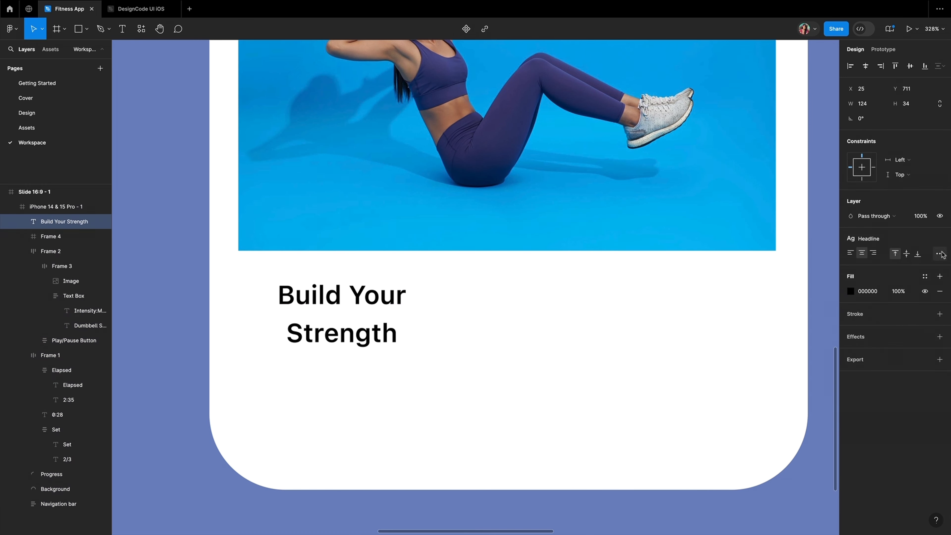
{"action": "left_click", "coordinate": [941, 253]}
{"action": "left_click", "coordinate": [806, 332]}
{"action": "key", "text": "Escape"}
- Duplicate the heading below itself, change the copy to "New Biceps and Abs Training" and apply the Footnote style
{"action": "left_click_drag", "start_coordinate": [393, 290], "coordinate": [418, 340]}
{"action": "key", "text": "ctrl+d"}
{"action": "key", "text": "Return"}
{"action": "type", "text": "New"}
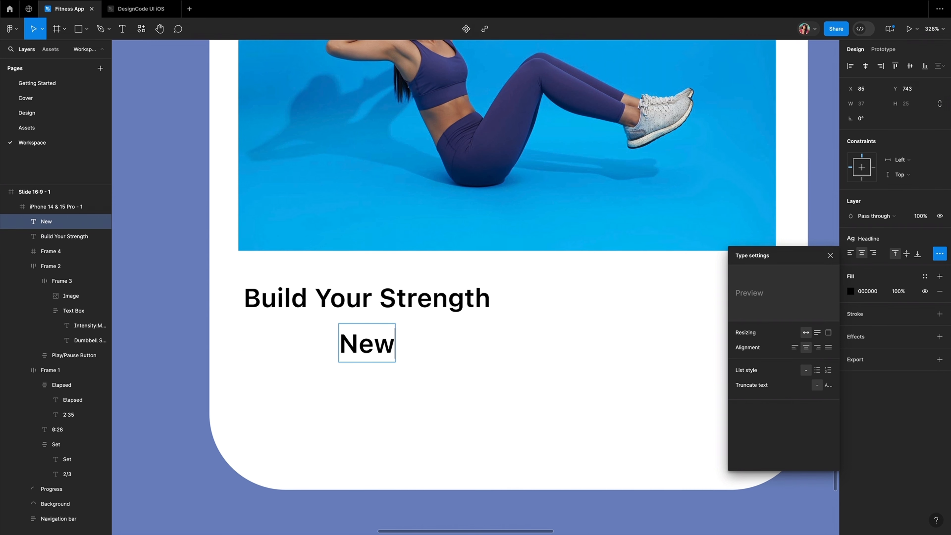
{"action": "type", "text": " Biceps and Abs Training"}
{"action": "key", "text": "ctrl+a"}
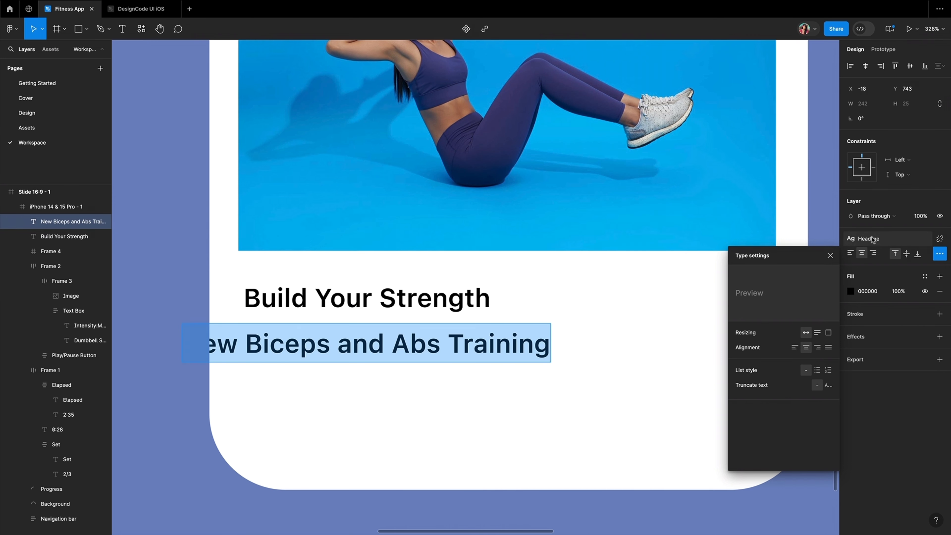
{"action": "left_click", "coordinate": [869, 239]}
{"action": "left_click", "coordinate": [880, 381]}
{"action": "key", "text": "Escape"}
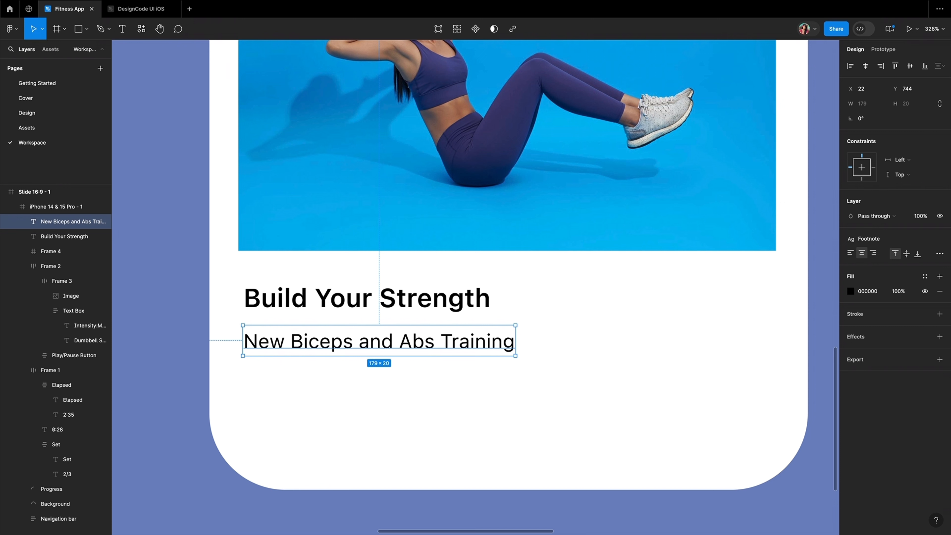
- Wrap the "Build Your Strength" and "New Biceps and Abs Training" texts in a vertical auto layout
{"action": "left_click", "coordinate": [376, 303], "text": "shift"}
{"action": "key", "text": "shift+a"}
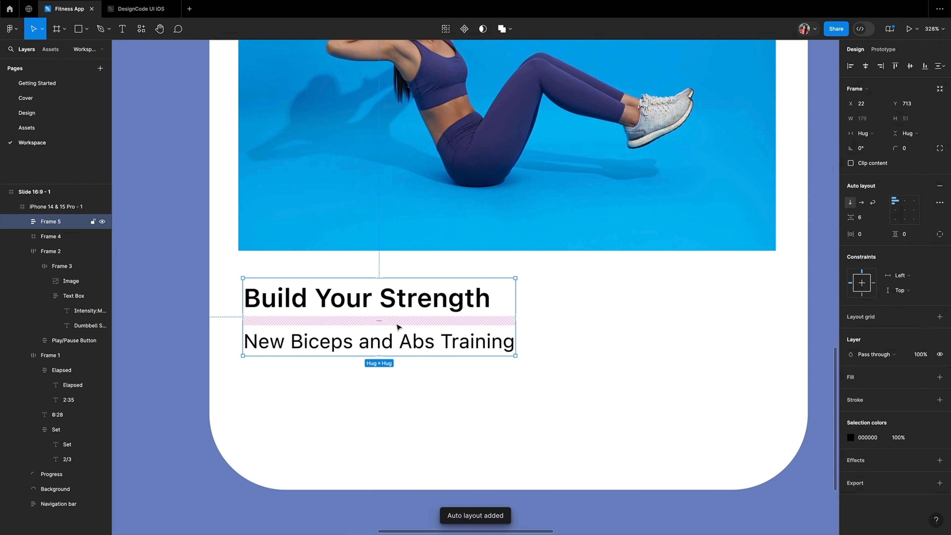
- Set the gap between the two texts below the photo to 4 and rename their auto layout frame "Text box"
{"action": "left_click_drag", "start_coordinate": [398, 327], "coordinate": [381, 313]}
{"action": "double_click", "coordinate": [51, 223]}
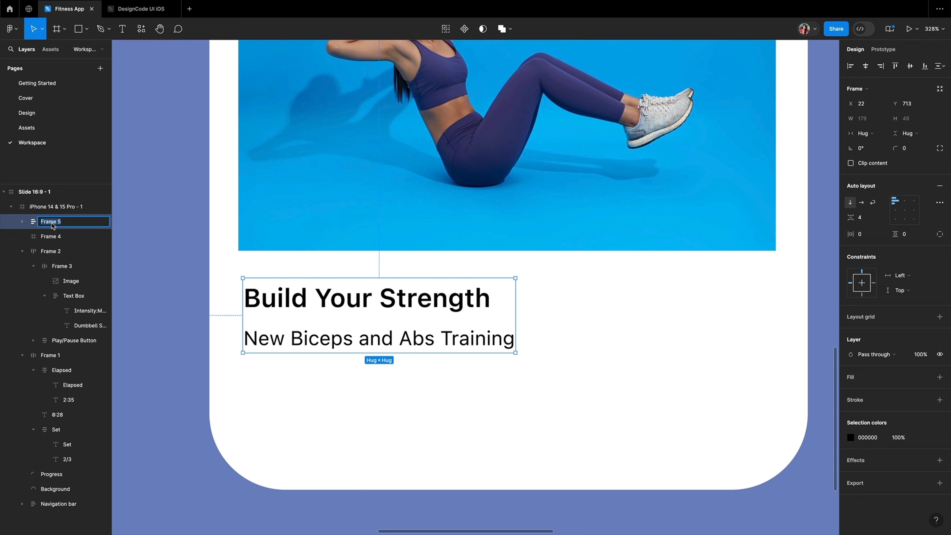
{"action": "type", "text": "Text box"}
- Rename the photo frame "Image"
{"action": "left_click", "coordinate": [51, 237]}
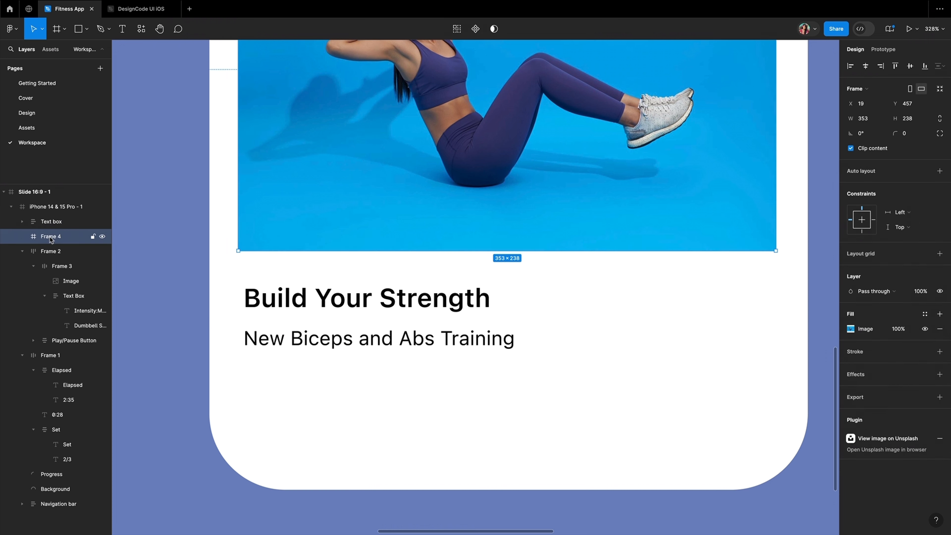
{"action": "double_click", "coordinate": [51, 238]}
{"action": "key", "text": "Return"}
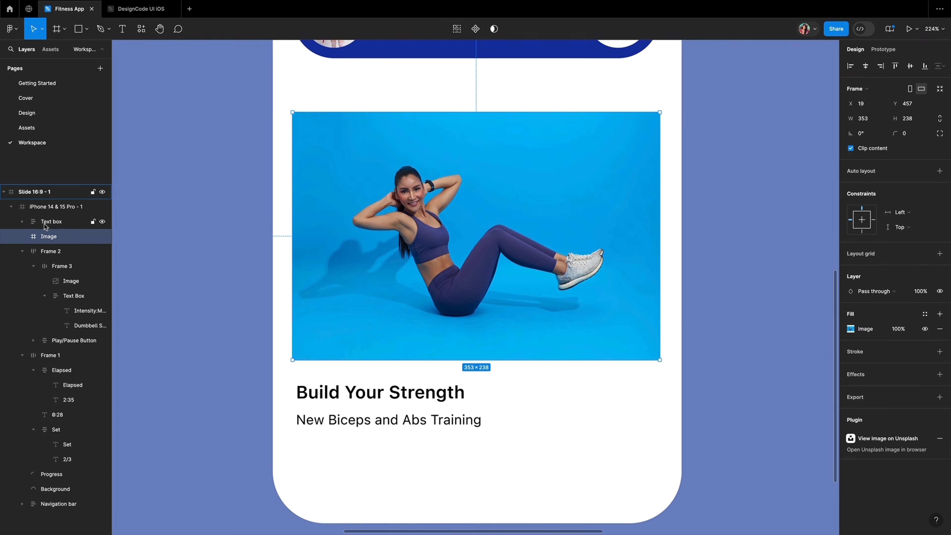
- Wrap the photo and its text box together in a vertical auto layout with a gap of 0
{"action": "left_click", "coordinate": [45, 227], "text": "shift"}
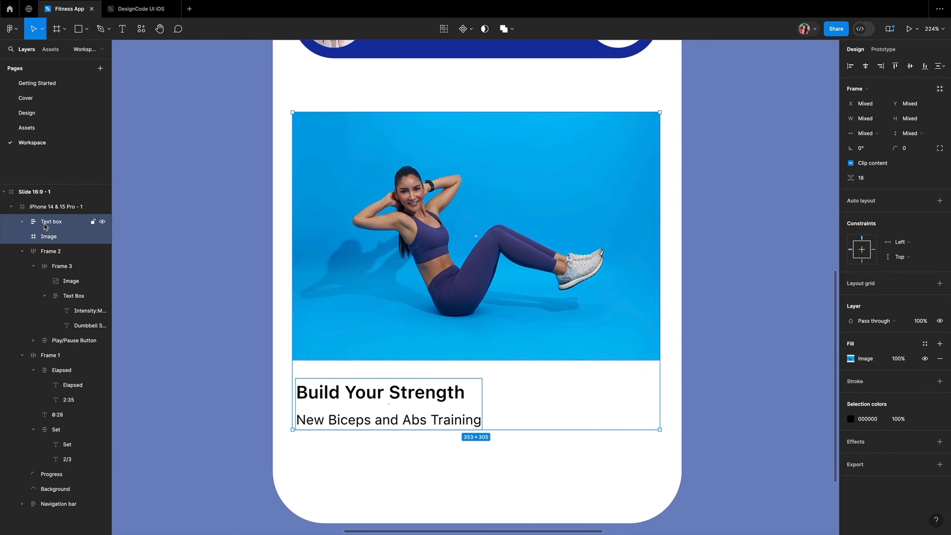
{"action": "key", "text": "shift+a"}
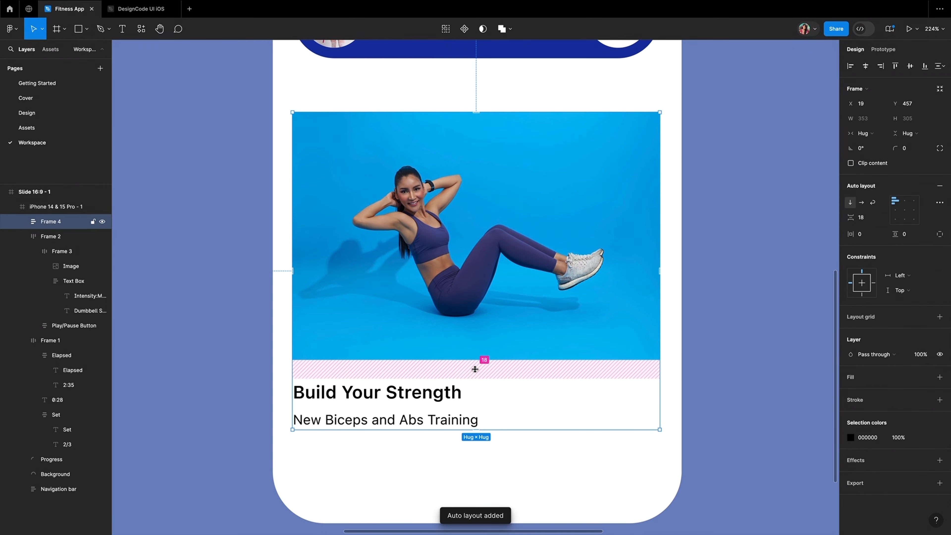
{"action": "left_click", "coordinate": [475, 369]}
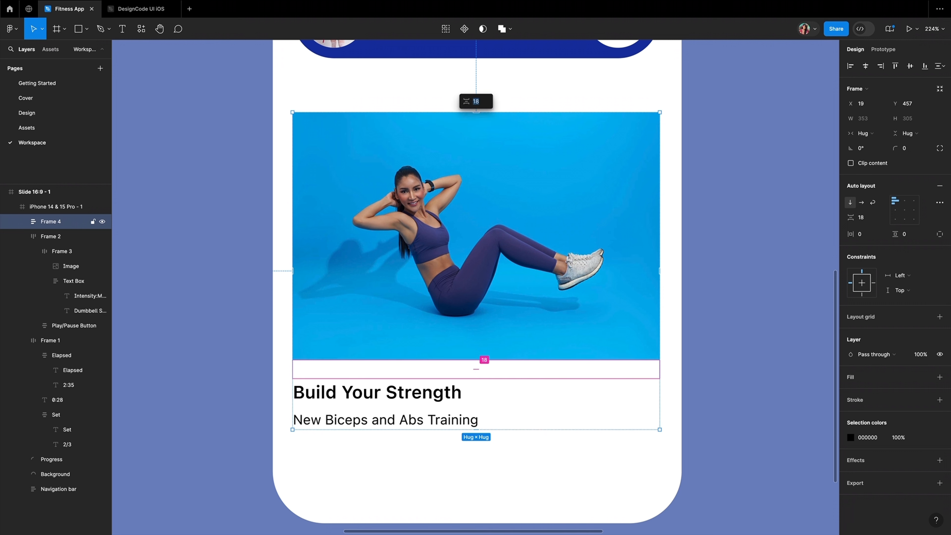
{"action": "type", "text": "0"}
{"action": "key", "text": "Return"}
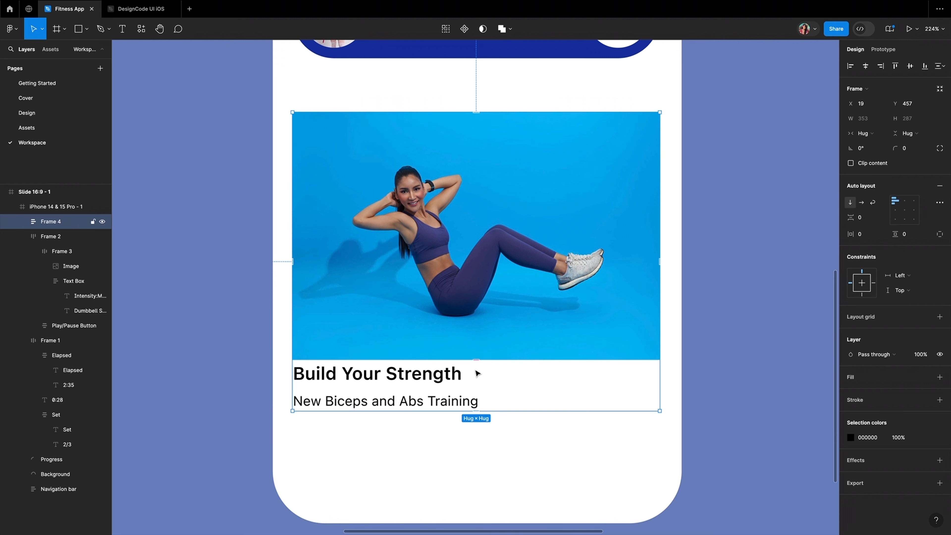
- Give the card's text box 20 horizontal and 20 vertical padding and make its width fill the container
{"action": "double_click", "coordinate": [365, 382]}
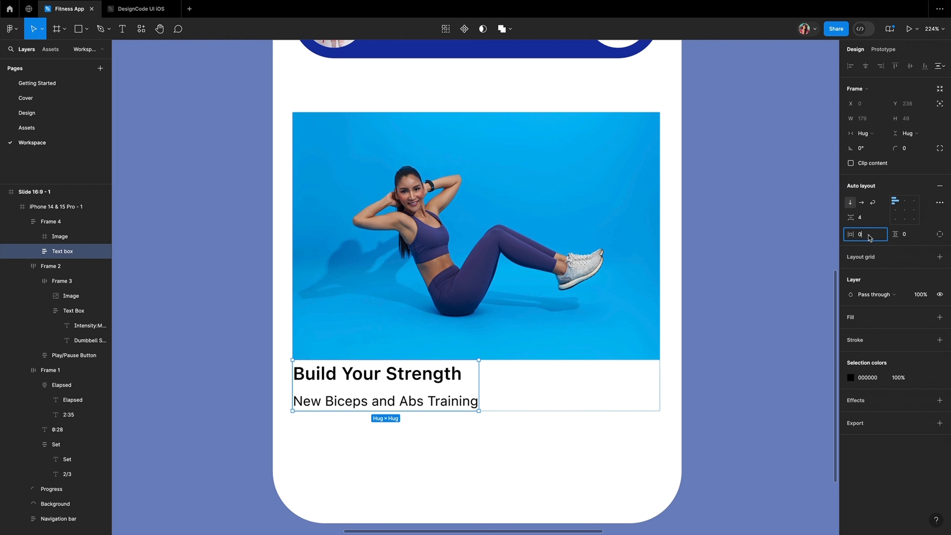
{"action": "type", "text": "20"}
{"action": "key", "text": "Return"}
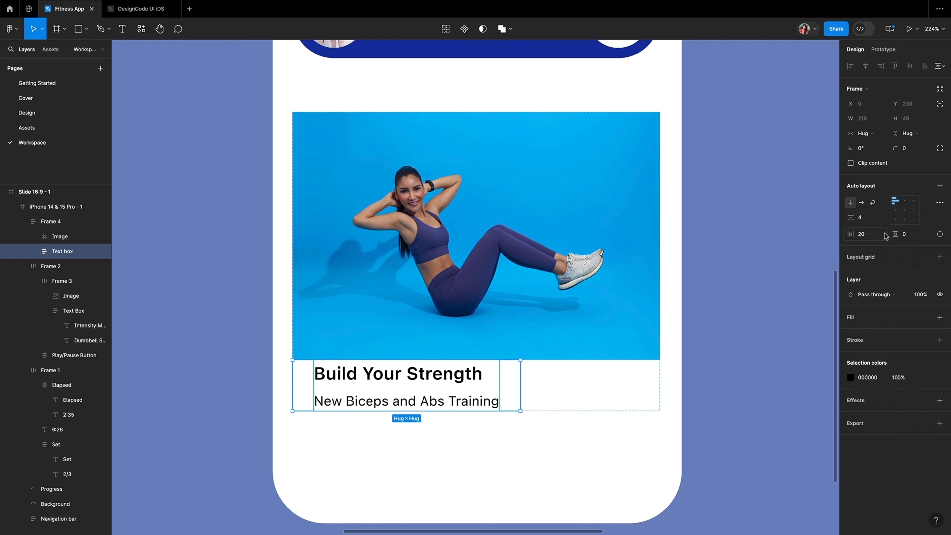
{"action": "left_click", "coordinate": [911, 236]}
{"action": "type", "text": "20"}
{"action": "key", "text": "Return"}
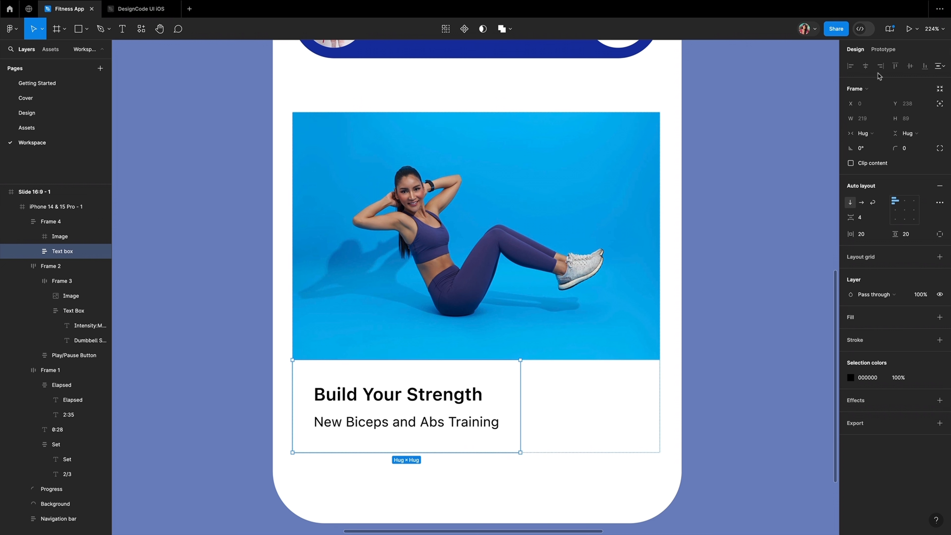
{"action": "left_click", "coordinate": [883, 134]}
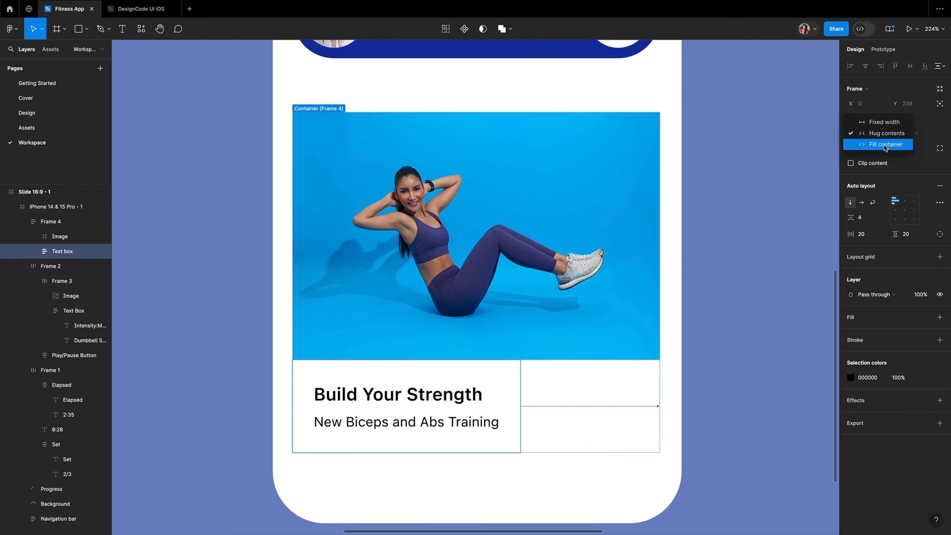
{"action": "left_click", "coordinate": [881, 146]}
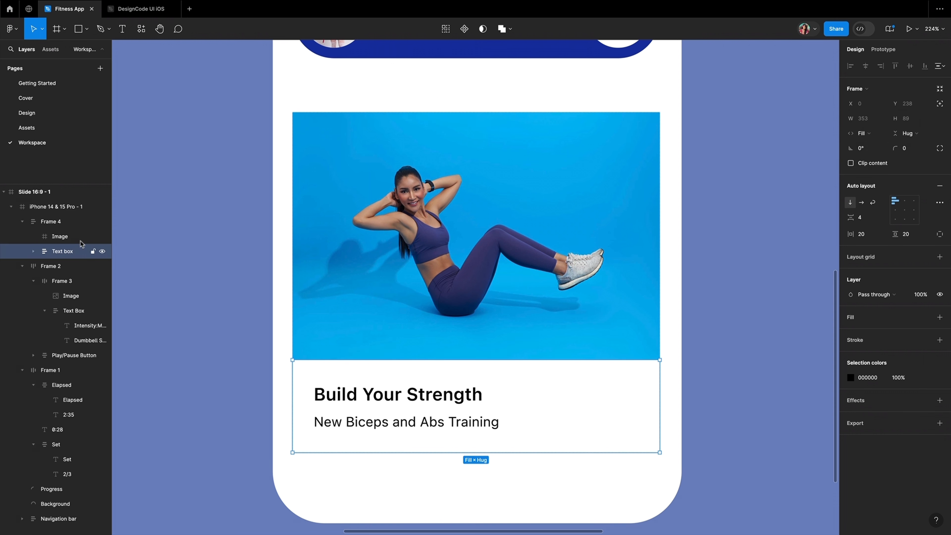
- Rename the auto layout frame holding the photo and text box "Preview Exercise"
{"action": "double_click", "coordinate": [51, 221]}
{"action": "type", "text": "Preview Exercise"}
{"action": "key", "text": "Return"}
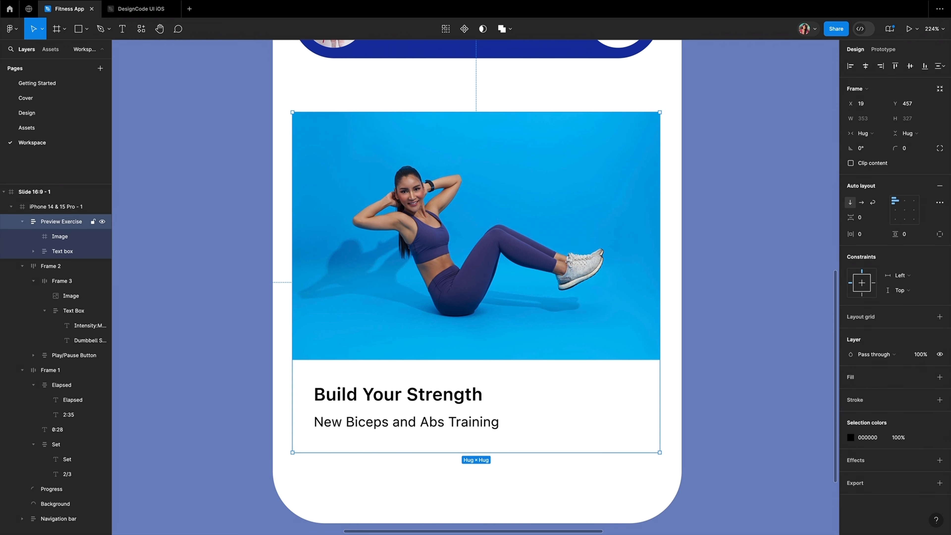
- Round the Preview Exercise card's corners to a radius of 30 and clip its content
{"action": "left_click", "coordinate": [914, 150]}
{"action": "type", "text": "30"}
{"action": "key", "text": "Return"}
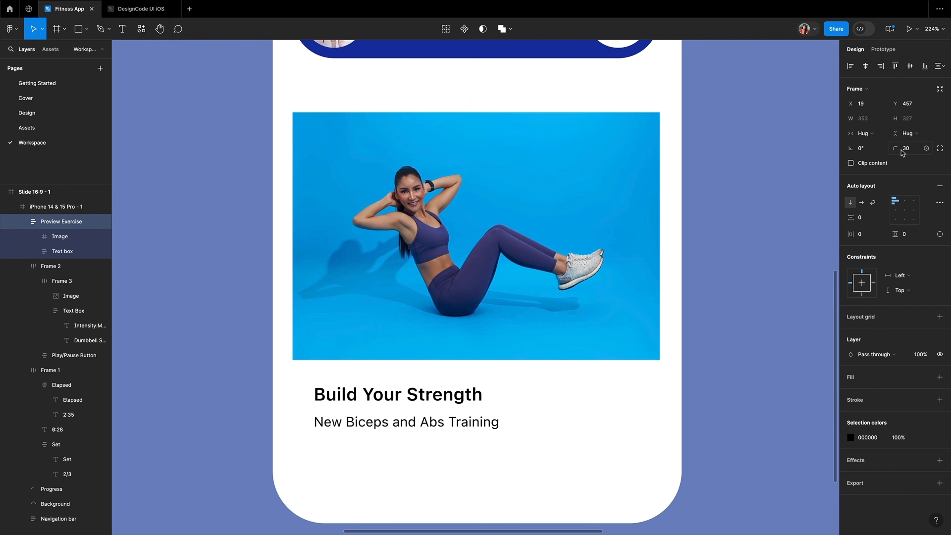
{"action": "left_click", "coordinate": [851, 163]}
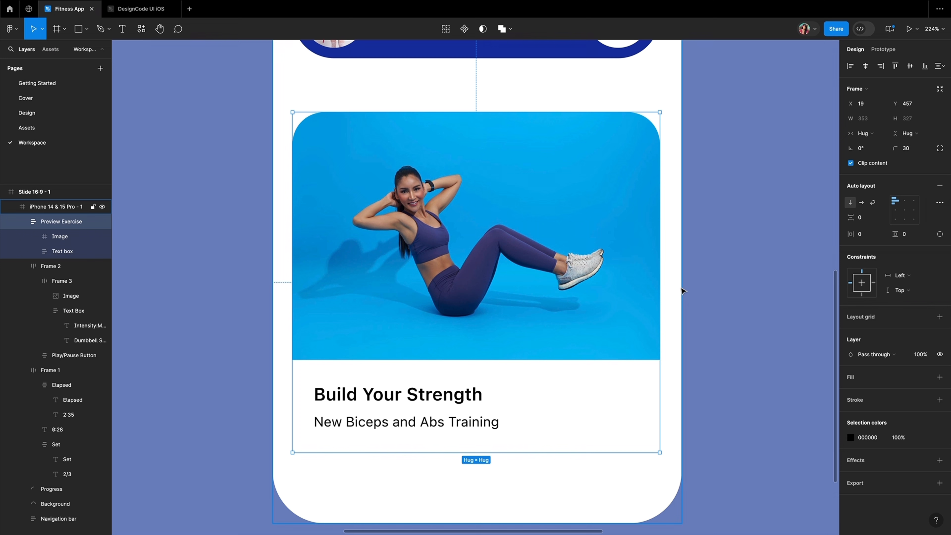
{"action": "left_click", "coordinate": [756, 299]}
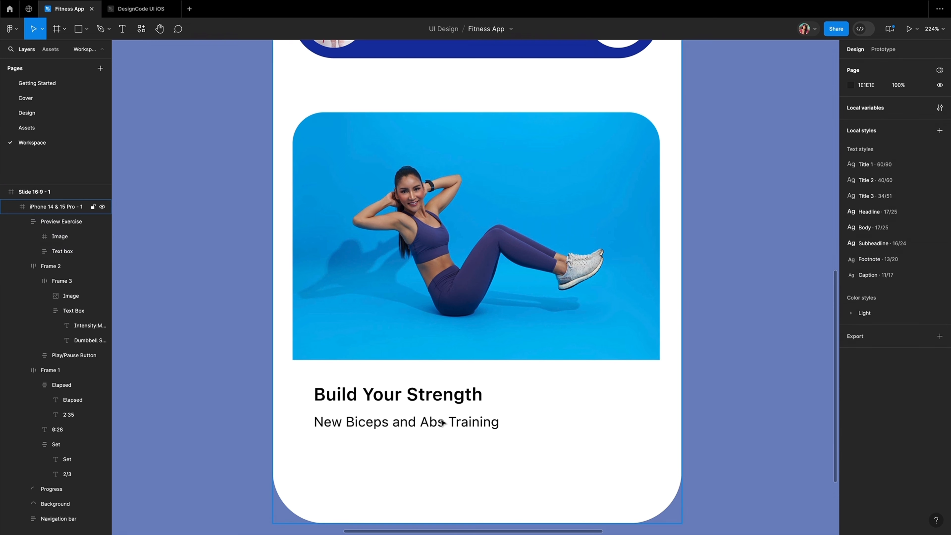
- Fill the card's text box with the Light "Container" color style from the libraries
{"action": "left_click", "coordinate": [633, 393]}
{"action": "left_click", "coordinate": [638, 378], "text": "super"}
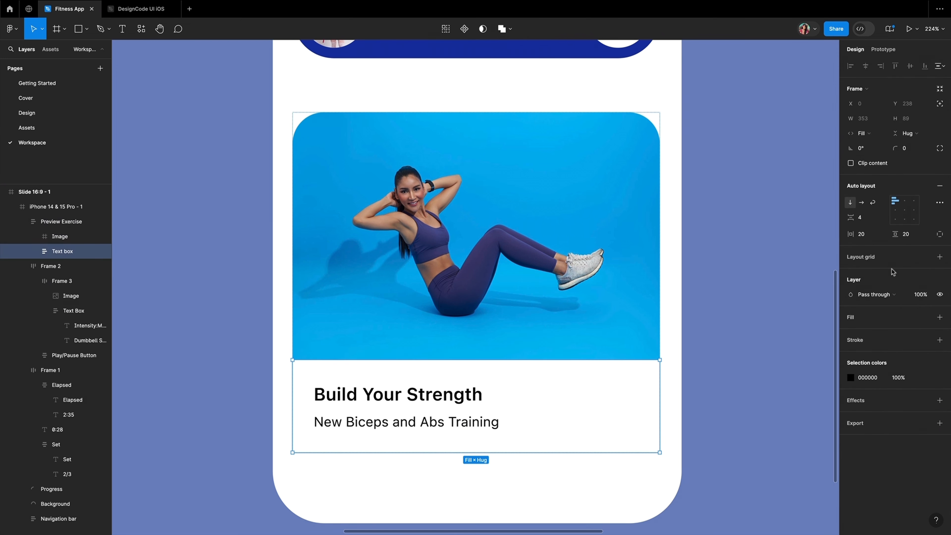
{"action": "left_click", "coordinate": [925, 317]}
{"action": "type", "text": "container"}
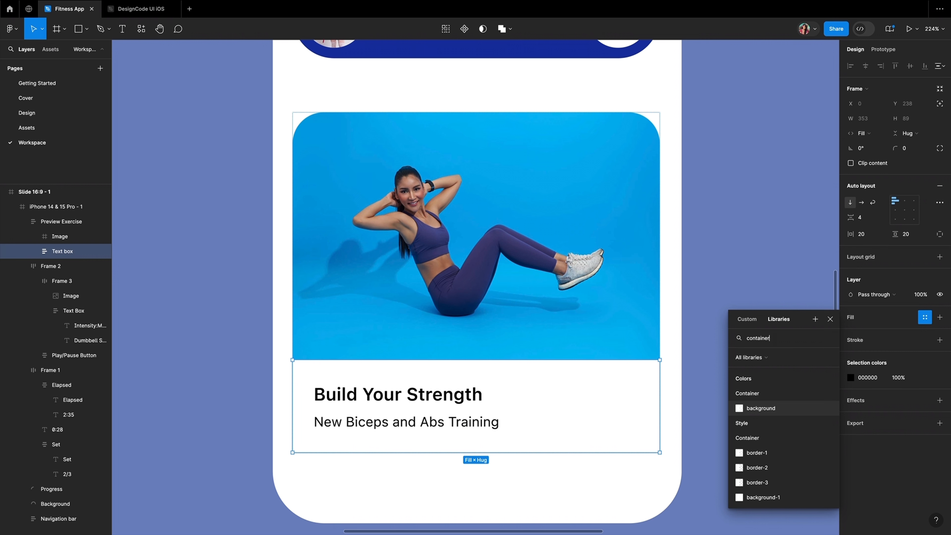
{"action": "scroll", "coordinate": [763, 442], "scroll_direction": "down", "scroll_amount": 3}
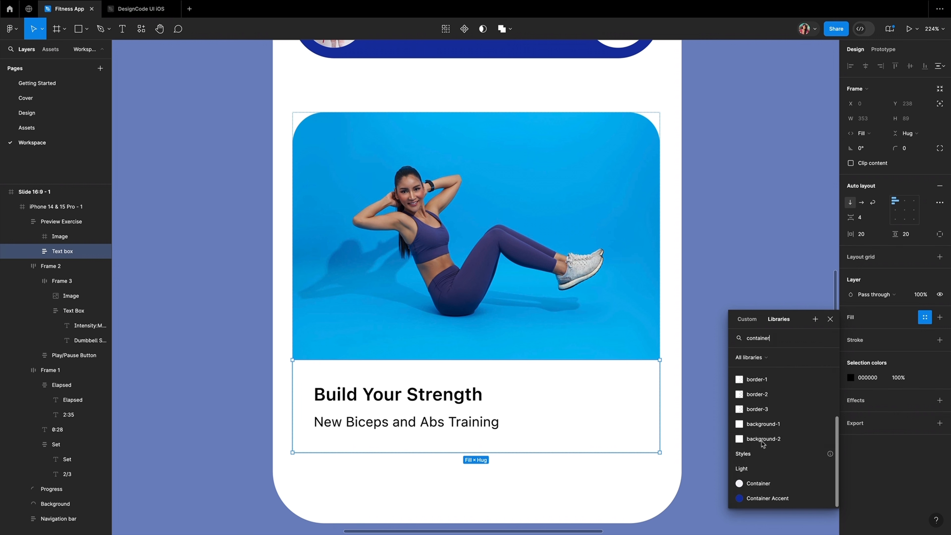
{"action": "left_click", "coordinate": [750, 483]}
{"action": "left_click", "coordinate": [758, 472]}
{"action": "left_click", "coordinate": [752, 466]}
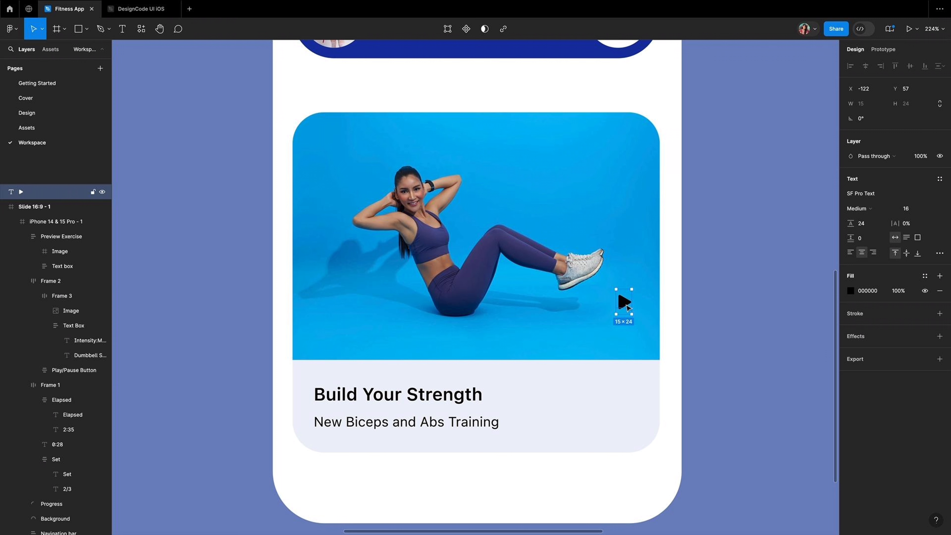
- Wrap the play icon in a 44-wide auto layout with the Light/Button Hover fill and a corner radius of 50
{"action": "key", "text": "shift+a"}
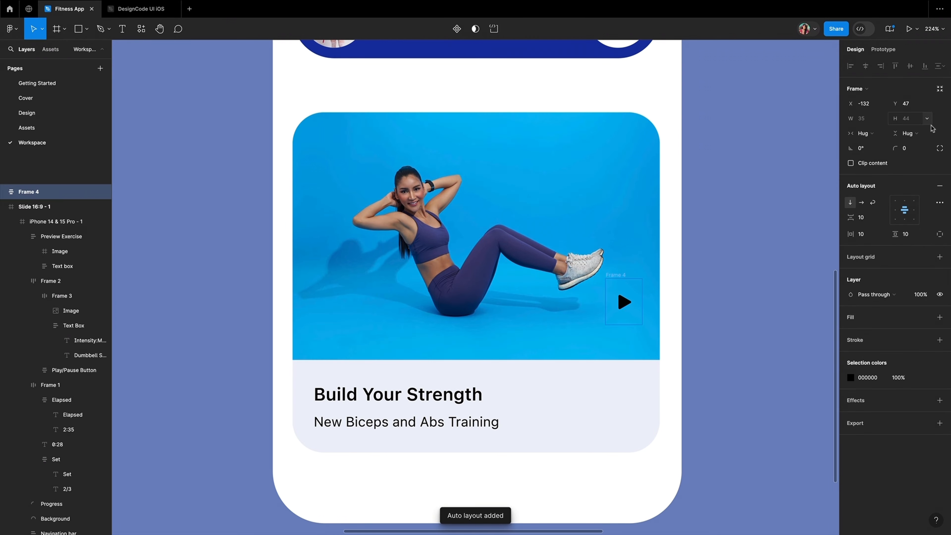
{"action": "left_click", "coordinate": [925, 317]}
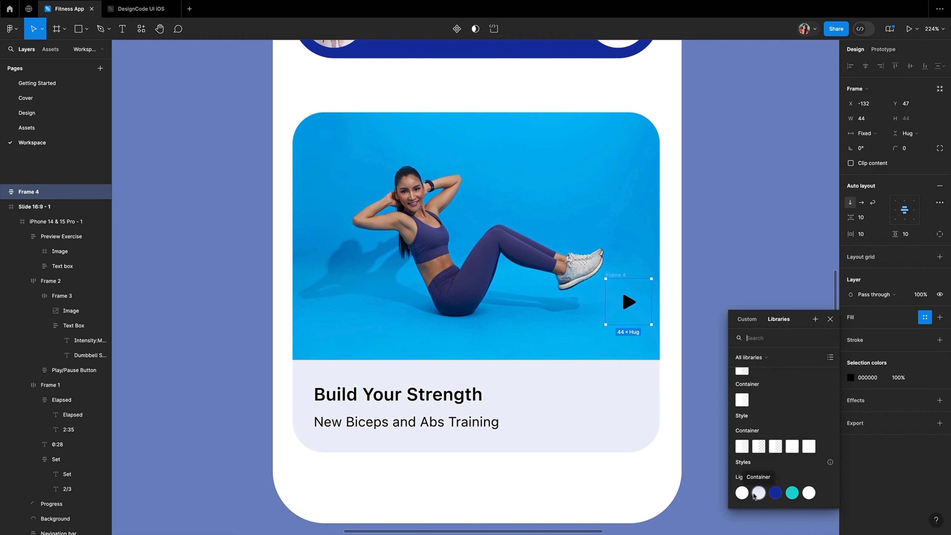
{"action": "left_click", "coordinate": [809, 493]}
{"action": "left_click", "coordinate": [906, 148]}
{"action": "type", "text": "50"}
{"action": "key", "text": "Return"}
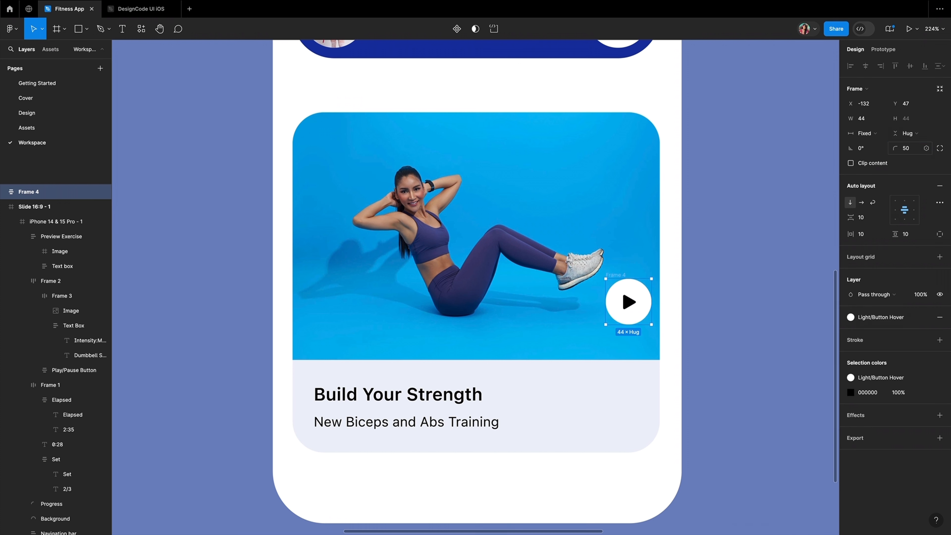
- Rename the round play icon frame "Play Button"
{"action": "double_click", "coordinate": [46, 192]}
{"action": "type", "text": "Play"}
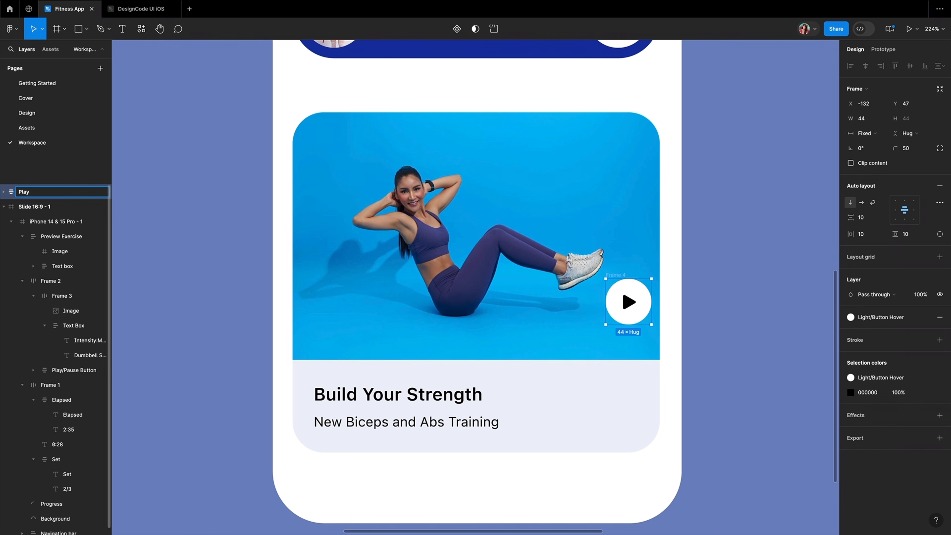
{"action": "type", "text": " Button"}
{"action": "key", "text": "Return"}
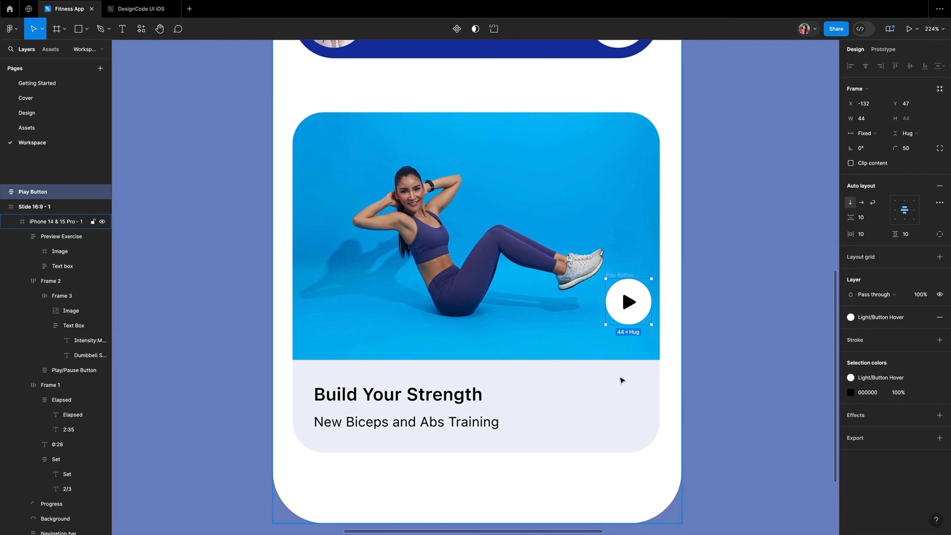
- Nest the Play Button inside the Preview Exercise card, give it absolute position and place it over the photo's lower-right edge
{"action": "left_click_drag", "start_coordinate": [78, 241], "coordinate": [75, 251]}
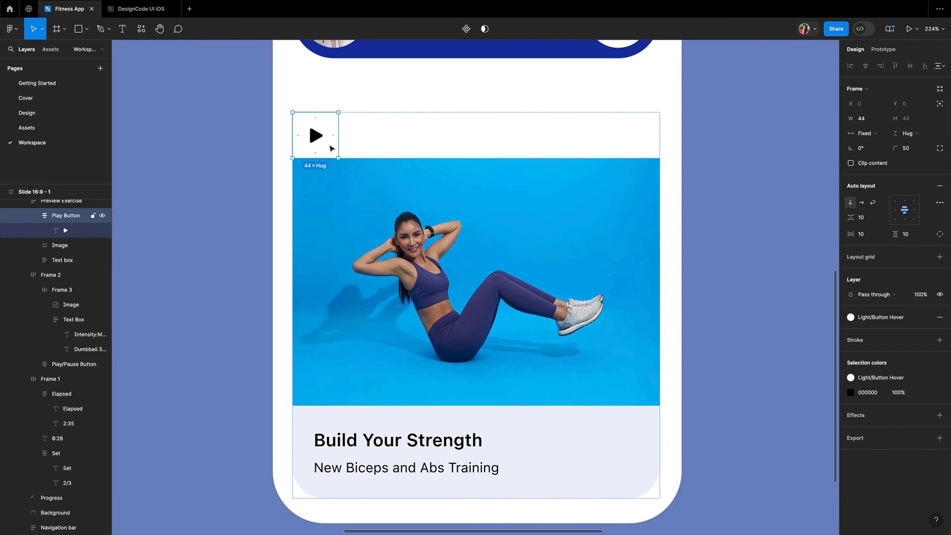
{"action": "left_click", "coordinate": [940, 103]}
{"action": "left_click_drag", "start_coordinate": [315, 122], "coordinate": [621, 344]}
- Fine-tune the Play Button's placement within the card to X 289 and Y 213
{"action": "key", "text": "alt"}
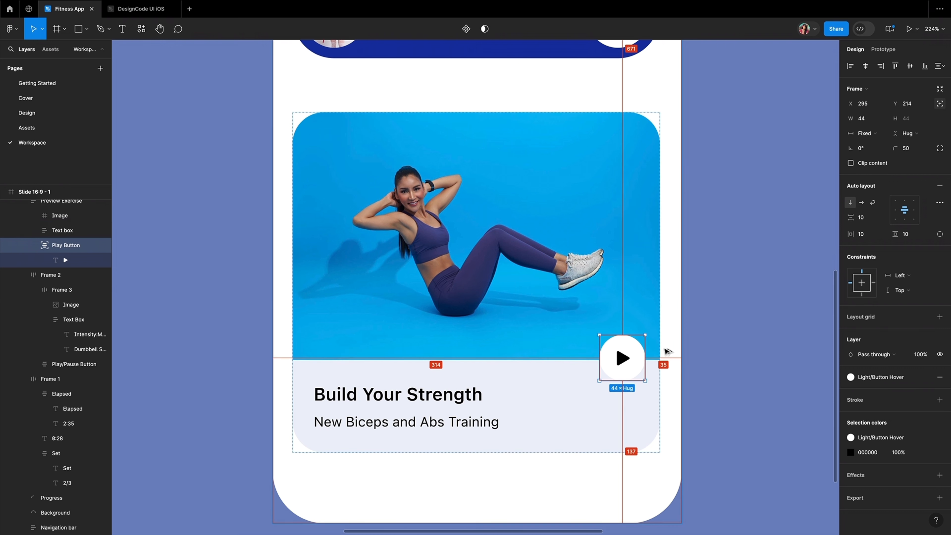
{"action": "key", "text": "Left"}
{"action": "key", "text": "Left"}
{"action": "key", "text": "Left"}
{"action": "key", "text": "Left"}
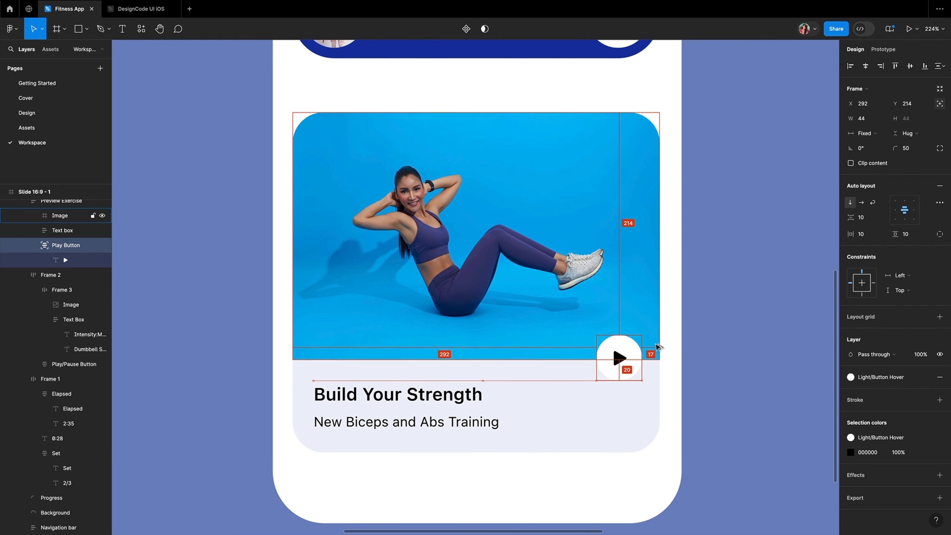
{"action": "key", "text": "Left"}
{"action": "key", "text": "Left"}
{"action": "key", "text": "alt"}
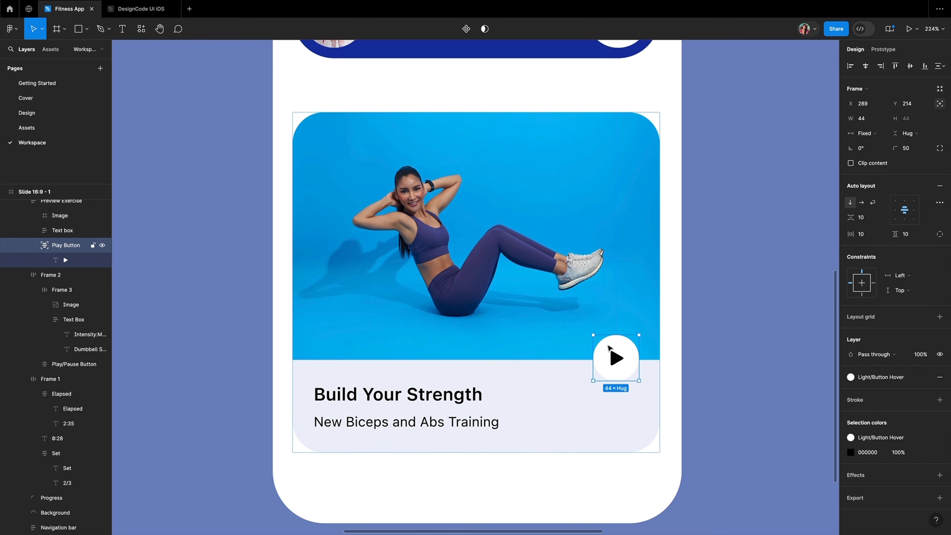
{"action": "key", "text": "Up"}
{"action": "key", "text": "Up"}
{"action": "key", "text": "Up"}
{"action": "left_click_drag", "start_coordinate": [609, 343], "coordinate": [610, 342]}
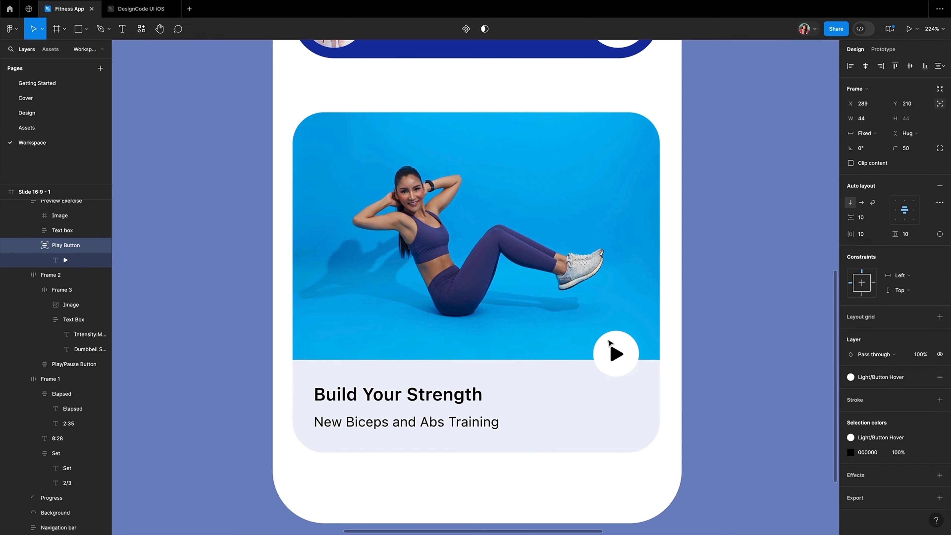
{"action": "scroll", "coordinate": [610, 343], "scroll_direction": "up", "scroll_amount": 5}
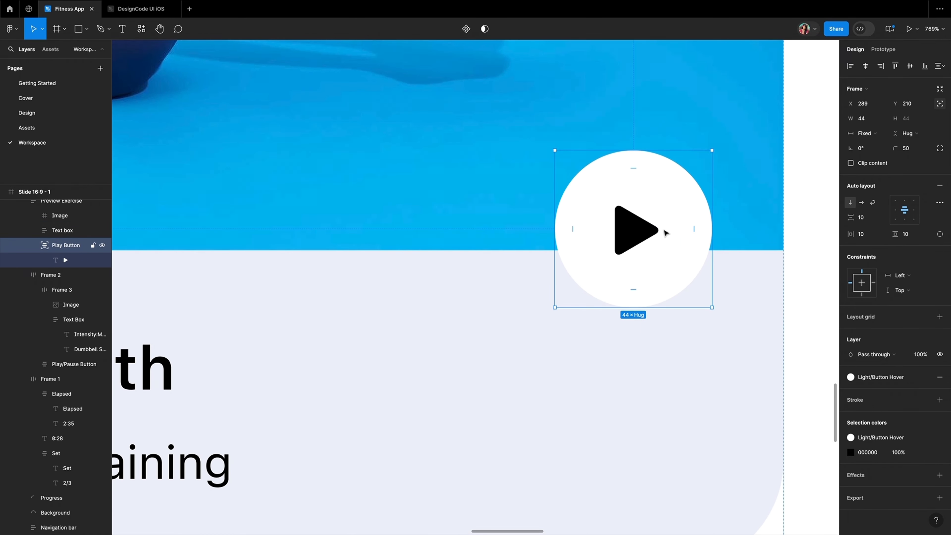
{"action": "left_click_drag", "start_coordinate": [665, 229], "coordinate": [666, 242]}
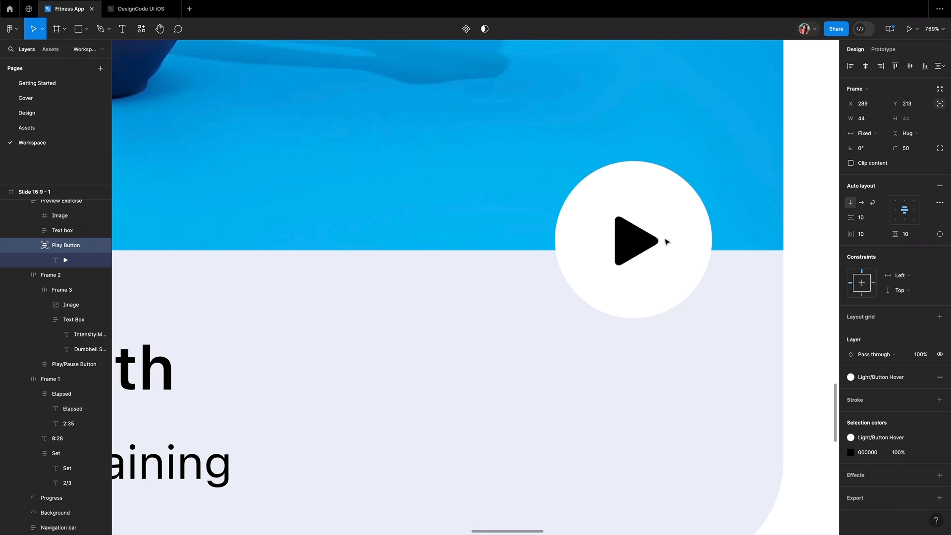
- Add a drop shadow to the Play Button and adjust its blur
{"action": "left_click", "coordinate": [940, 475]}
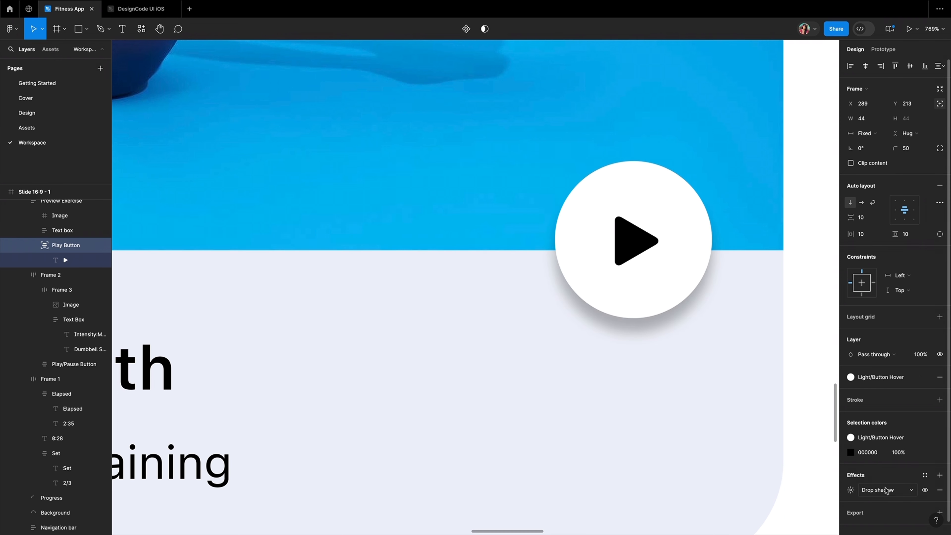
{"action": "left_click", "coordinate": [850, 491]}
{"action": "key", "text": "Tab"}
{"action": "left_click", "coordinate": [808, 465]}
{"action": "left_click", "coordinate": [801, 495]}
{"action": "left_click", "coordinate": [807, 466]}
{"action": "key", "text": "Up"}
{"action": "key", "text": "Up"}
{"action": "key", "text": "Up"}
{"action": "key", "text": "Up"}
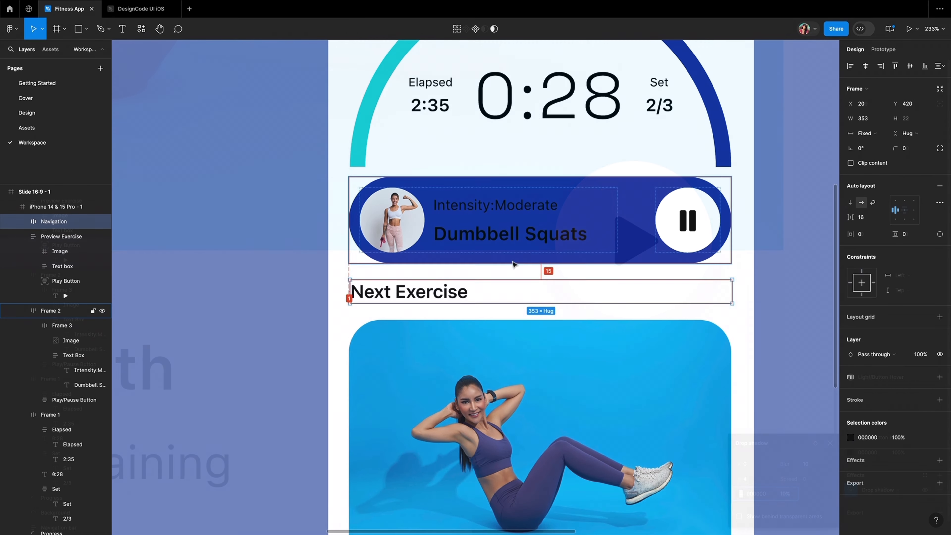
- Nudge the "Next Exercise" navigation row down to Y 425, between the exercise row and the photo card
{"action": "key", "text": "Down"}
{"action": "key", "text": "Down"}
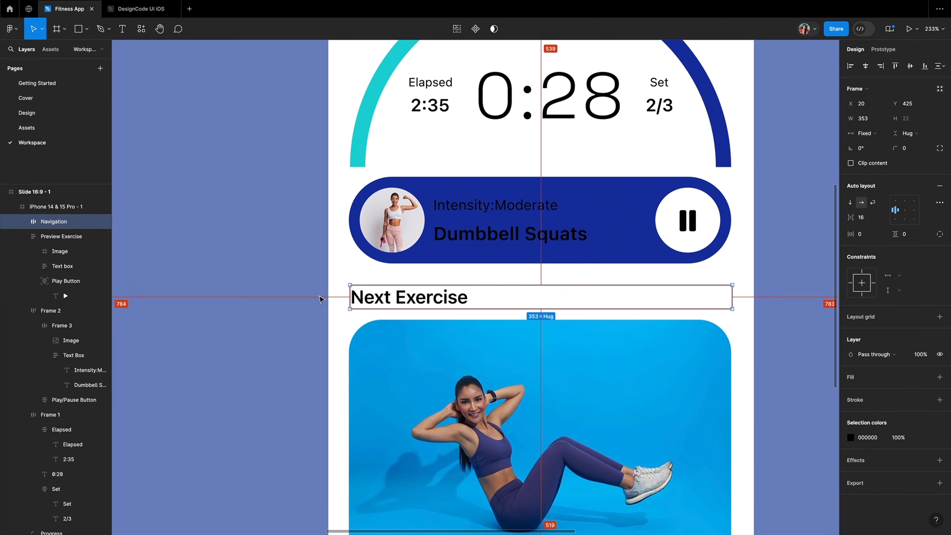
- Move the Preview Exercise card down to Y 463 below the "Next Exercise" row
{"action": "left_click", "coordinate": [395, 333]}
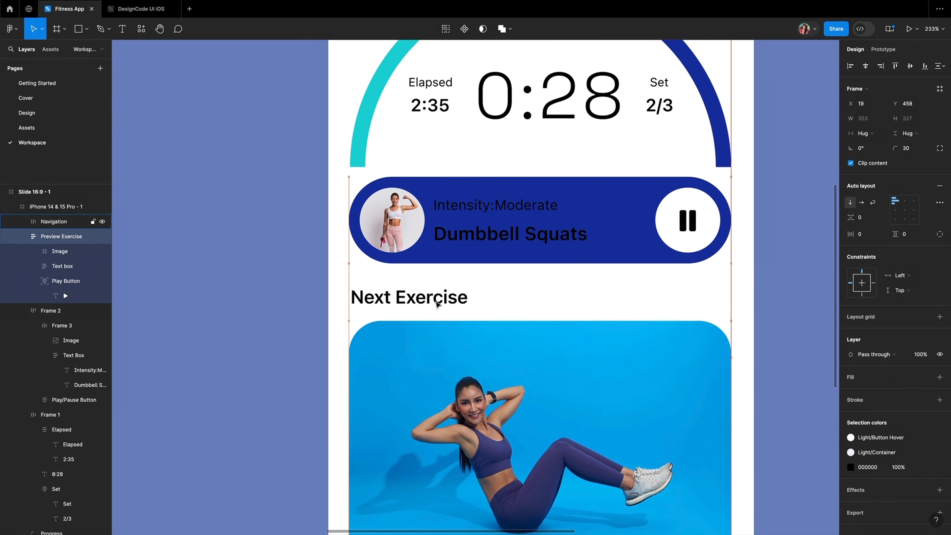
{"action": "key", "text": "Down"}
{"action": "key", "text": "Down"}
- Duplicate the Preview Exercise card and move the copy down just below the original, overlapping the phone screen's bottom edge
{"action": "scroll", "coordinate": [438, 304], "scroll_direction": "down", "scroll_amount": 5}
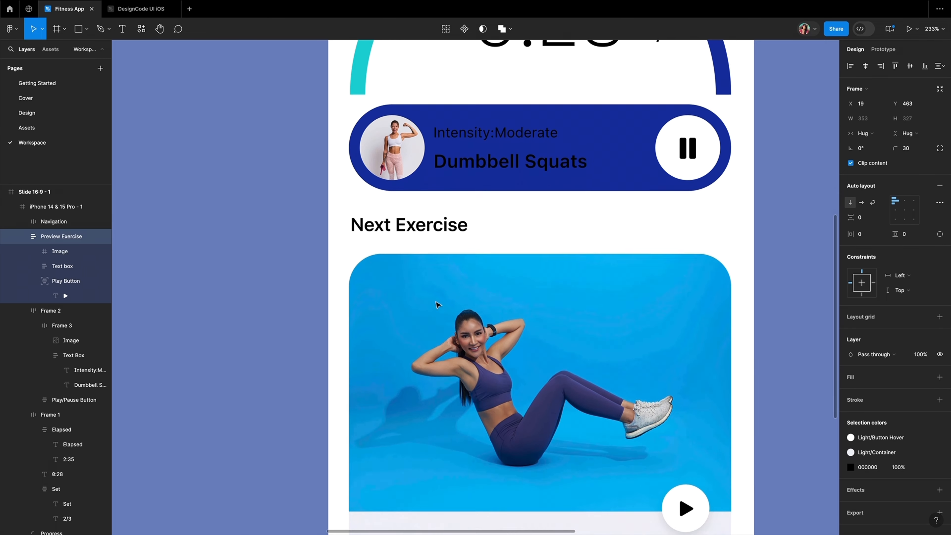
{"action": "scroll", "coordinate": [438, 304], "scroll_direction": "down", "scroll_amount": 1}
{"action": "key", "text": "ctrl+d"}
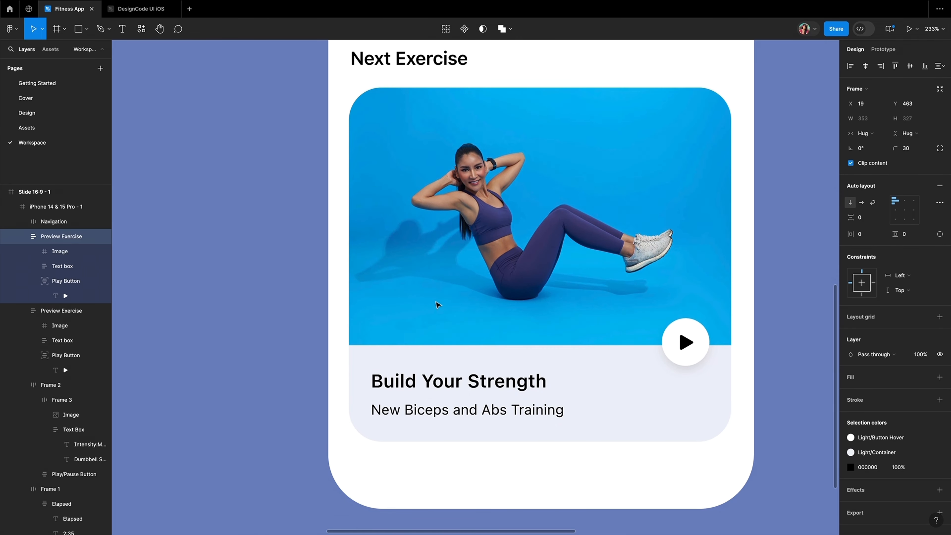
{"action": "key", "text": "shift+Down"}
{"action": "key", "text": "shift+Down"}
{"action": "key", "text": "shift+Down"}
{"action": "key", "text": "shift+Down"}
{"action": "key", "text": "shift+Down"}
{"action": "key", "text": "shift+Down"}
{"action": "key", "text": "shift+Down"}
{"action": "key", "text": "shift+Down"}
{"action": "key", "text": "shift+Down"}
{"action": "key", "text": "shift+Down"}
{"action": "key", "text": "shift+Down"}
{"action": "key", "text": "shift+Down"}
{"action": "key", "text": "shift+Down"}
{"action": "key", "text": "shift+Down"}
{"action": "key", "text": "shift+Down"}
{"action": "key", "text": "shift+Down"}
{"action": "key", "text": "shift+Down"}
{"action": "key", "text": "shift+Down"}
{"action": "key", "text": "shift+Down"}
{"action": "key", "text": "shift+Down"}
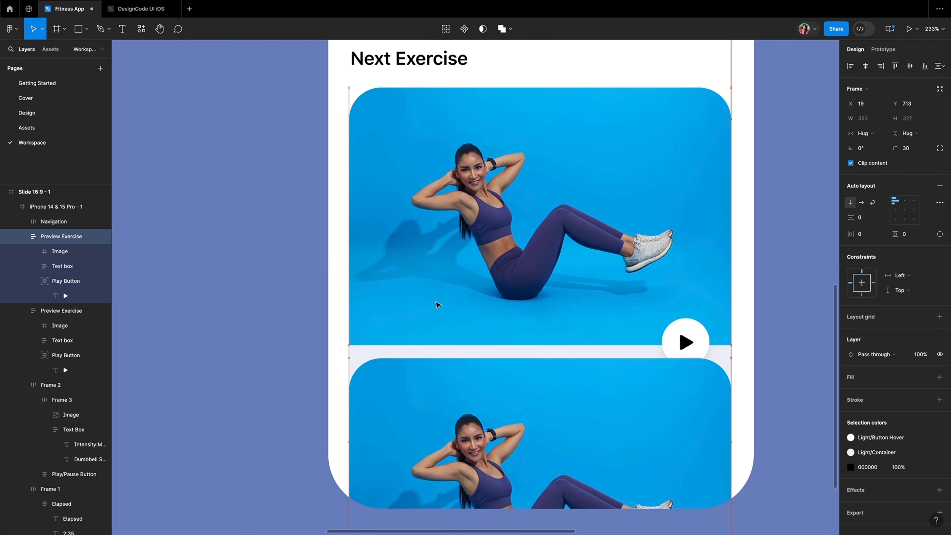
{"action": "key", "text": "shift+Down"}
{"action": "key", "text": "shift+Down"}
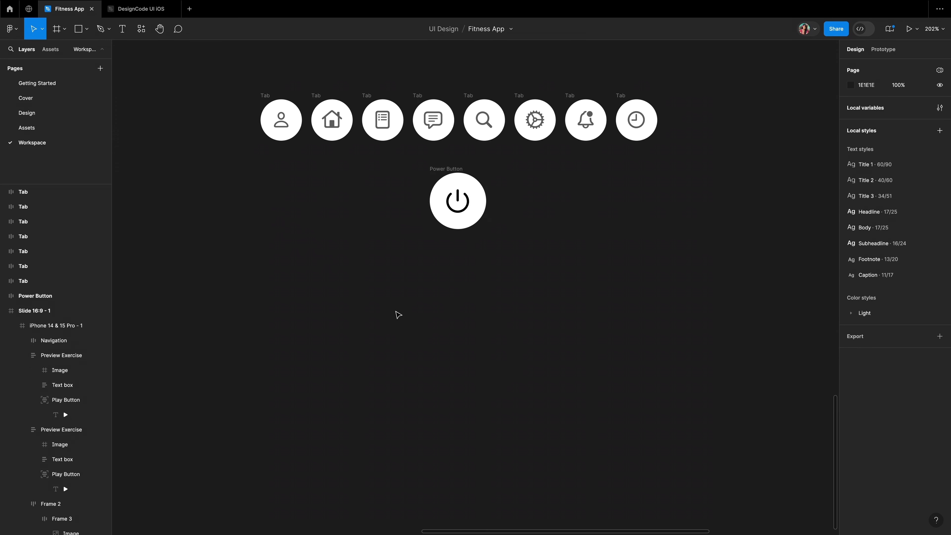
- Draw a frame on the empty canvas below the Power Button and set its size to 230 × 230
{"action": "scroll", "coordinate": [397, 315], "scroll_direction": "left", "scroll_amount": 1}
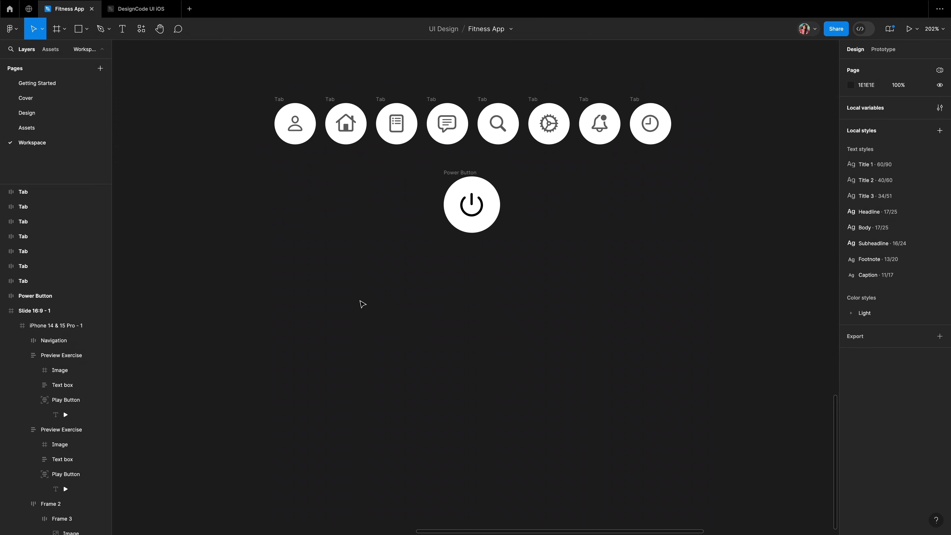
{"action": "key", "text": "f"}
{"action": "left_click_drag", "start_coordinate": [366, 270], "coordinate": [659, 466]}
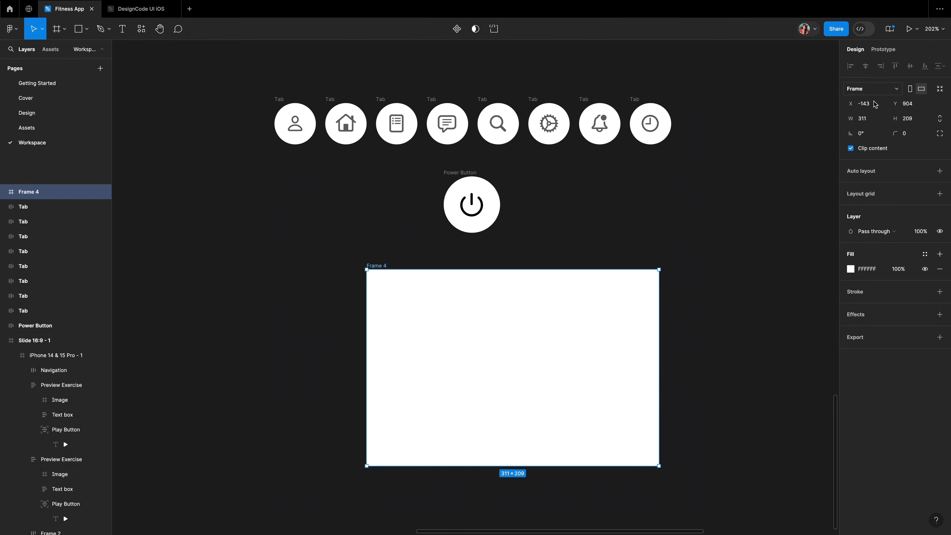
{"action": "left_click", "coordinate": [869, 119]}
{"action": "double_click", "coordinate": [869, 121]}
{"action": "type", "text": "230"}
{"action": "key", "text": "Tab"}
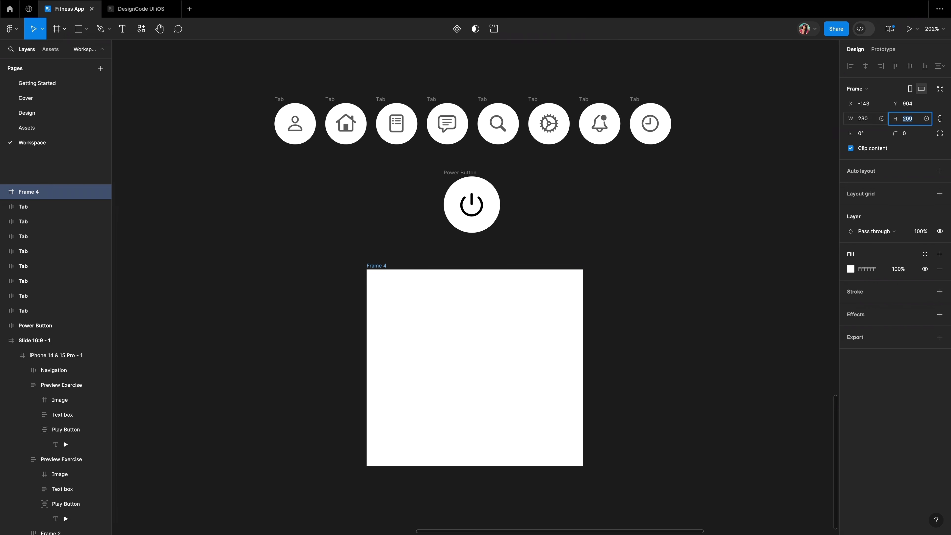
{"action": "type", "text": "230"}
{"action": "key", "text": "Return"}
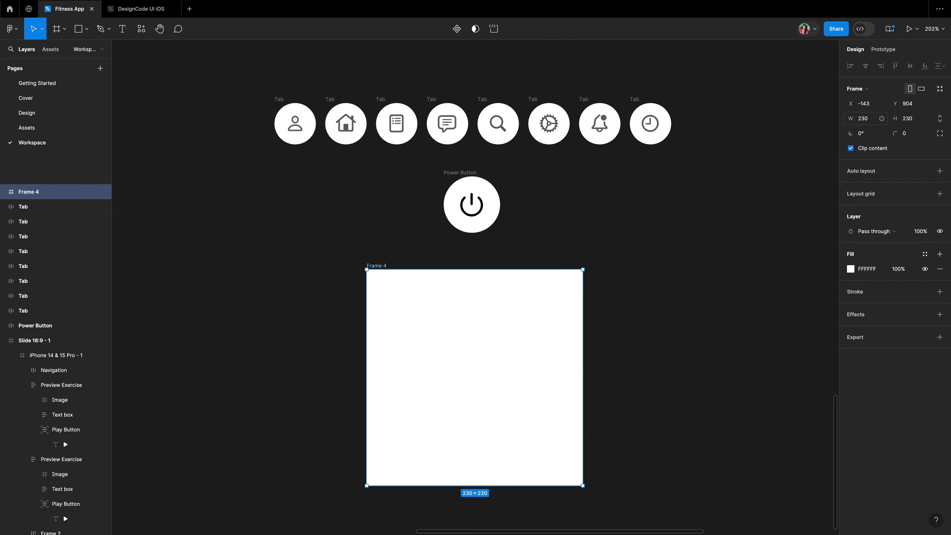
- Round the new frame into a circle with corner radius 120 and set its white fill to 10% opacity
{"action": "left_click", "coordinate": [909, 136]}
{"action": "type", "text": "12"}
{"action": "key", "text": "Return"}
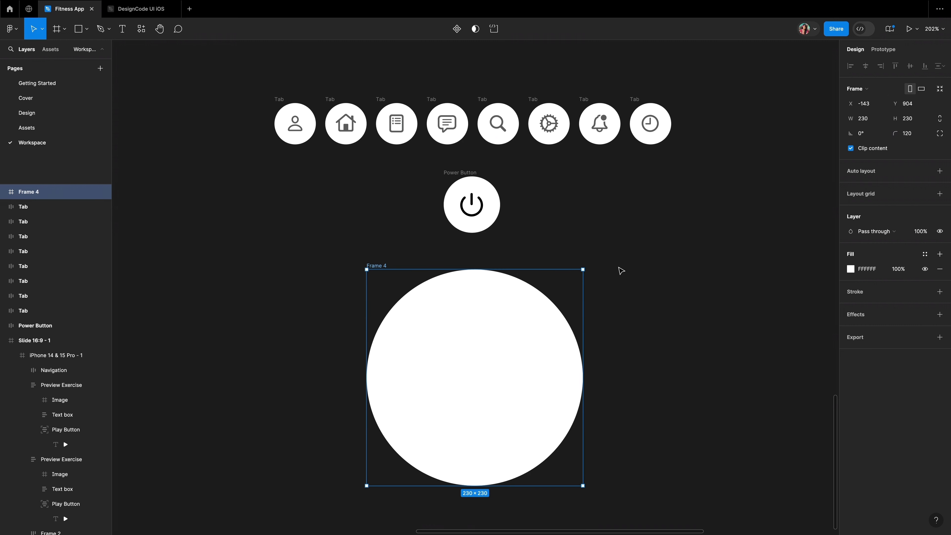
{"action": "left_click", "coordinate": [902, 270]}
{"action": "type", "text": "1"}
{"action": "key", "text": "Return"}
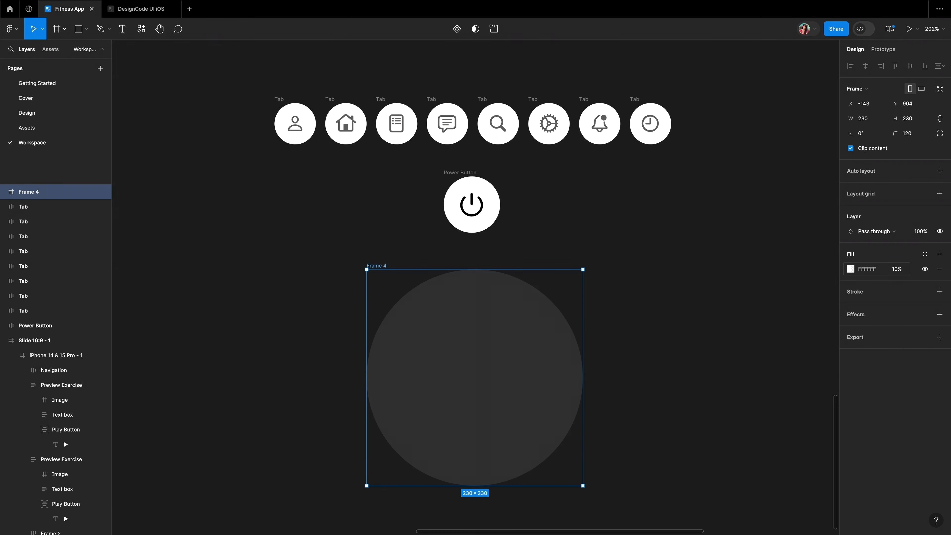
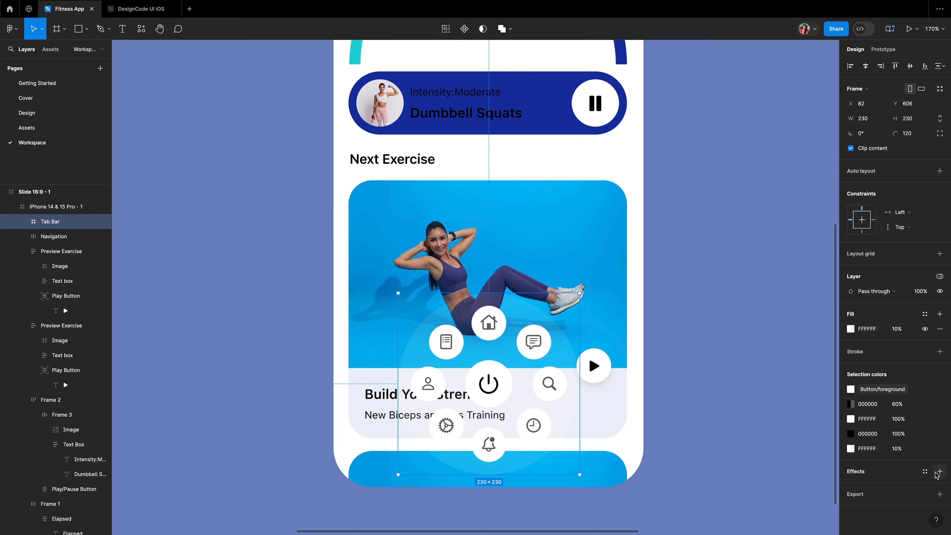
- Add a background blur effect of 20 to the circular Tab Bar
{"action": "left_click", "coordinate": [940, 472]}
{"action": "left_click", "coordinate": [884, 486]}
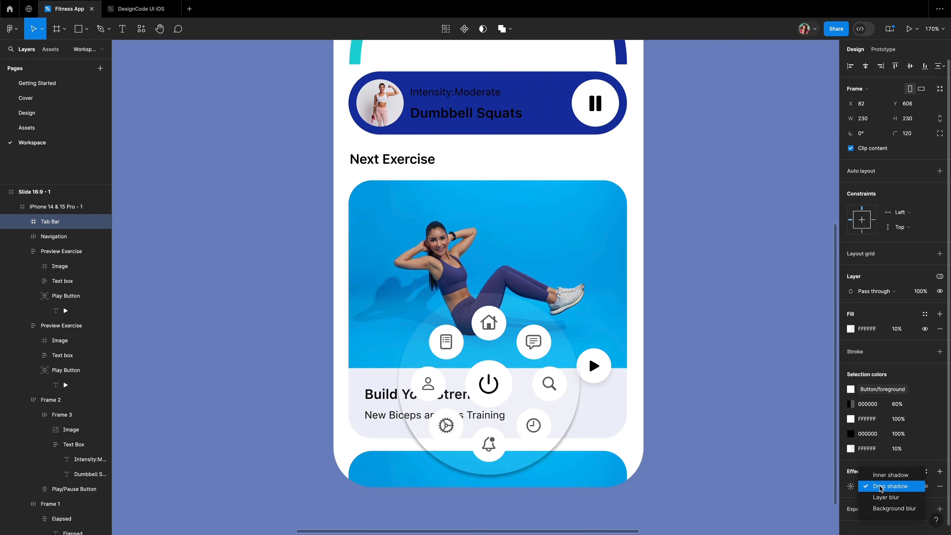
{"action": "left_click", "coordinate": [886, 509]}
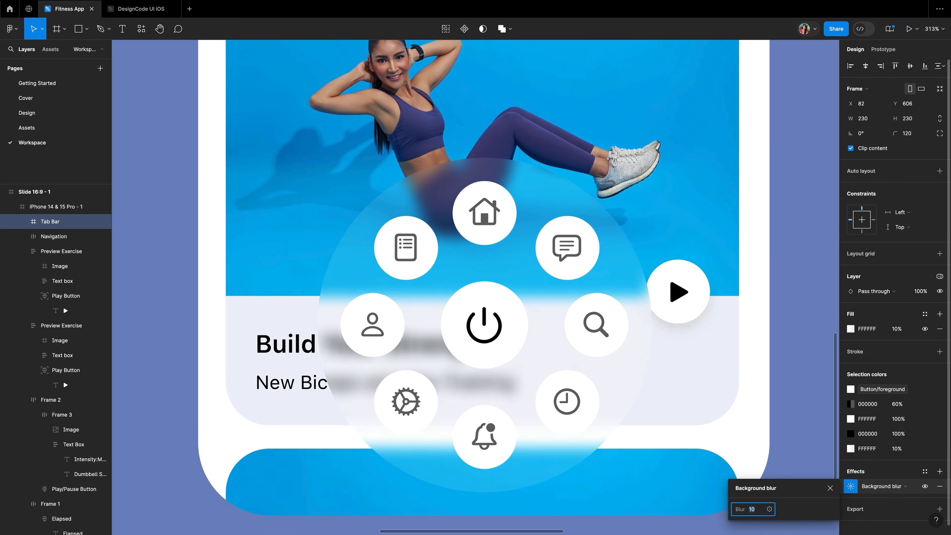
{"action": "key", "text": "Down"}
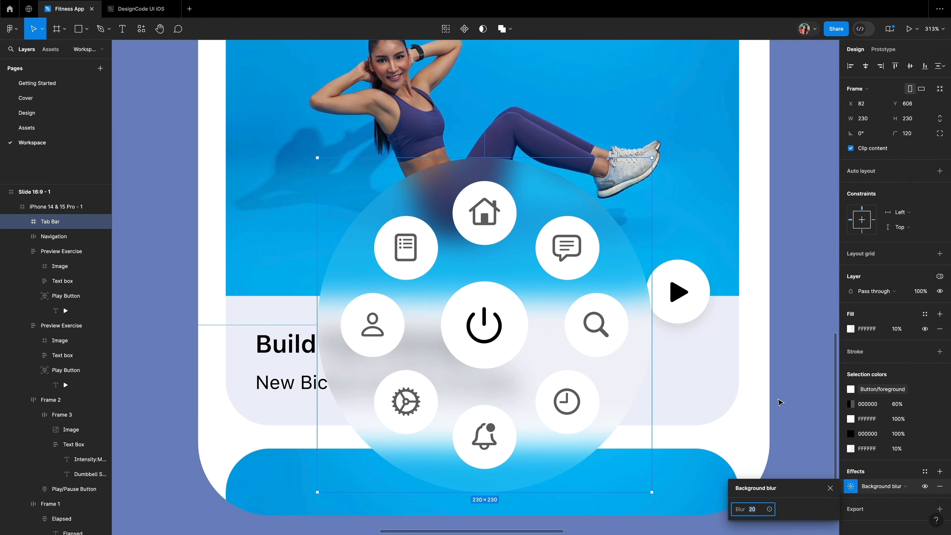
- Select all eight Tab icons inside the Tab Bar and set their white fill opacity to 60%
{"action": "double_click", "coordinate": [485, 326]}
{"action": "left_click", "coordinate": [484, 210]}
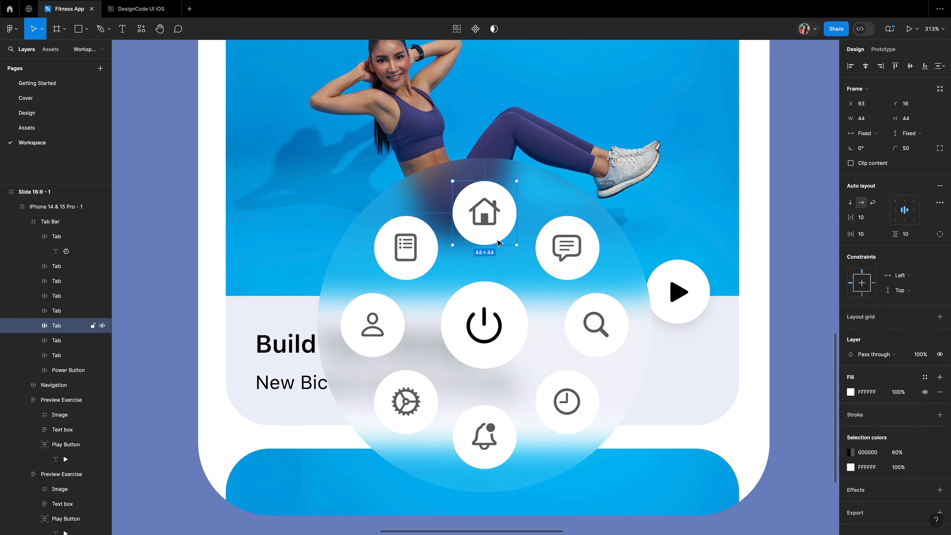
{"action": "left_click", "coordinate": [34, 236]}
{"action": "left_click_drag", "start_coordinate": [55, 238], "coordinate": [52, 341]}
{"action": "left_click", "coordinate": [898, 392]}
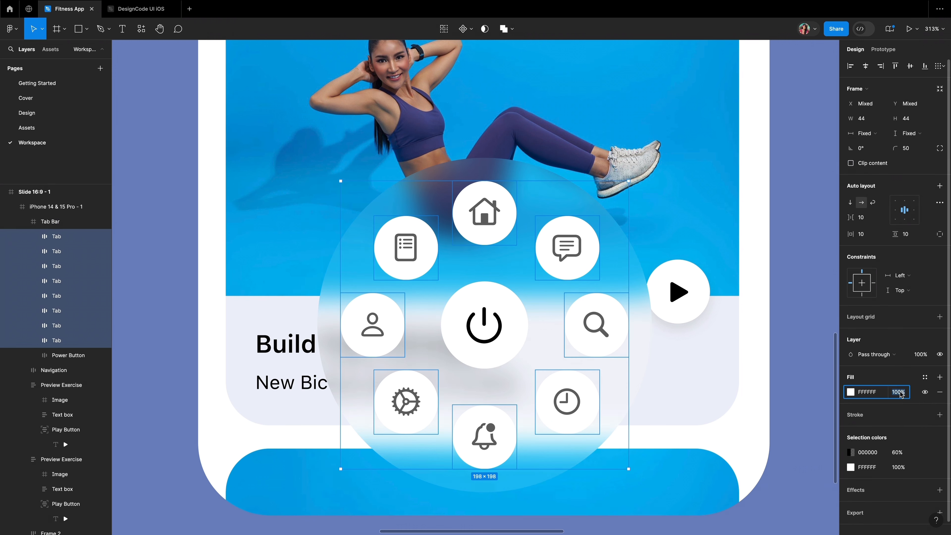
{"action": "type", "text": "60"}
{"action": "key", "text": "Return"}
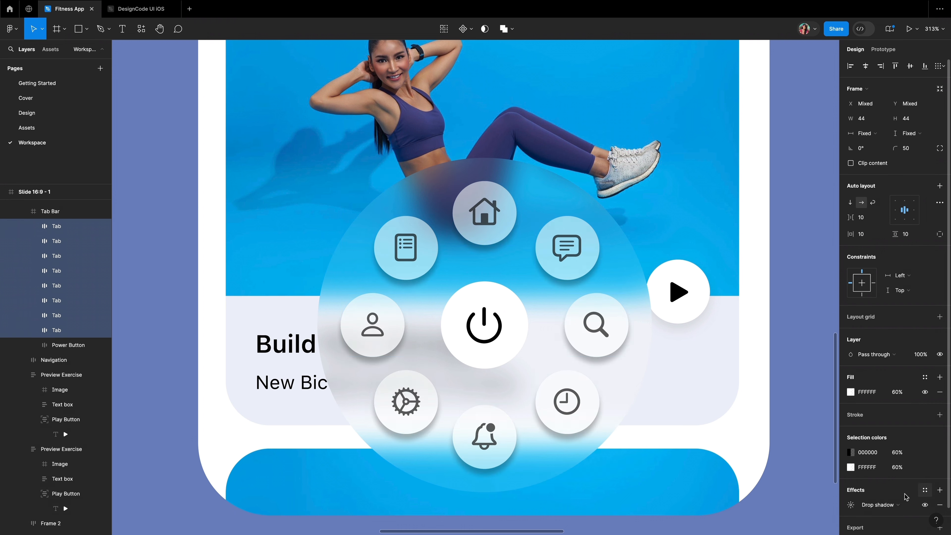
- Add a drop shadow to the eight Tabs with blur 10 and 10% opacity
{"action": "left_click", "coordinate": [939, 490]}
{"action": "left_click", "coordinate": [851, 505]}
{"action": "left_click", "coordinate": [809, 464]}
{"action": "type", "text": "10"}
{"action": "key", "text": "Return"}
{"action": "left_click", "coordinate": [787, 494]}
{"action": "type", "text": "10"}
{"action": "key", "text": "Return"}
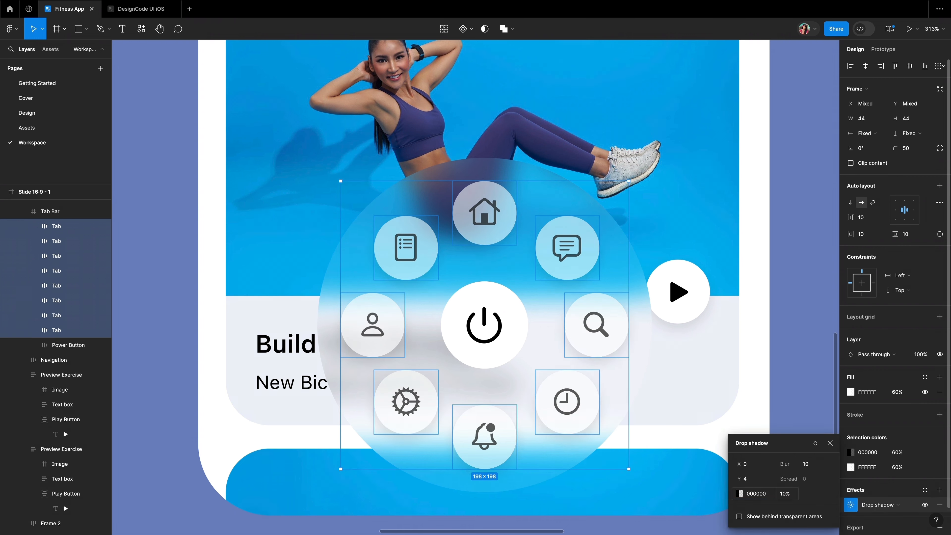
- Increase the vertical offset of the Tabs' drop shadow
{"action": "left_click", "coordinate": [749, 480]}
{"action": "key", "text": "Up"}
{"action": "key", "text": "Up"}
{"action": "key", "text": "Up"}
{"action": "key", "text": "Up"}
{"action": "key", "text": "Up"}
{"action": "key", "text": "Up"}
{"action": "left_click", "coordinate": [830, 444]}
- Fill the Power Button in the centre of the Tab Bar with the Light/Button Accent color style
{"action": "left_click", "coordinate": [481, 293]}
{"action": "left_click", "coordinate": [925, 490]}
{"action": "left_click", "coordinate": [769, 488]}
{"action": "double_click", "coordinate": [490, 301]}
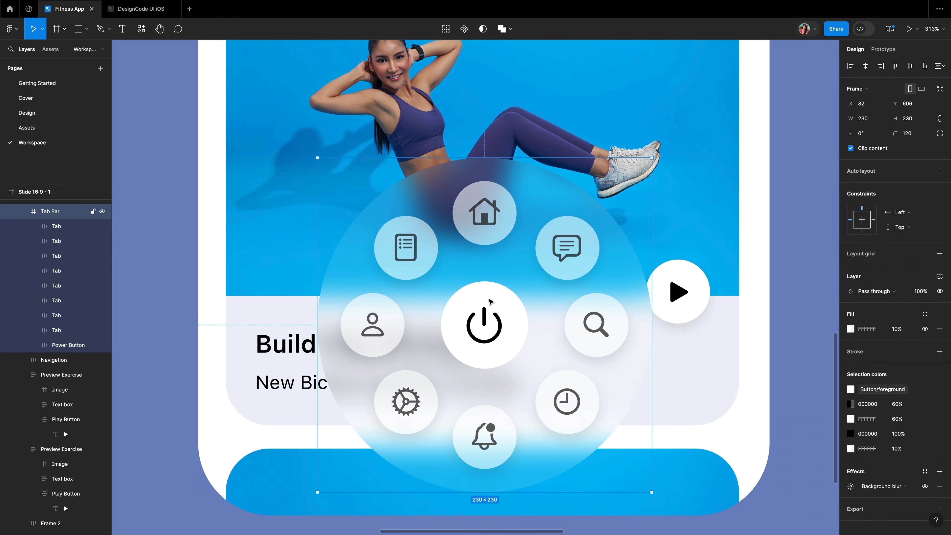
{"action": "double_click", "coordinate": [490, 301]}
{"action": "left_click", "coordinate": [925, 391]}
{"action": "left_click", "coordinate": [925, 378]}
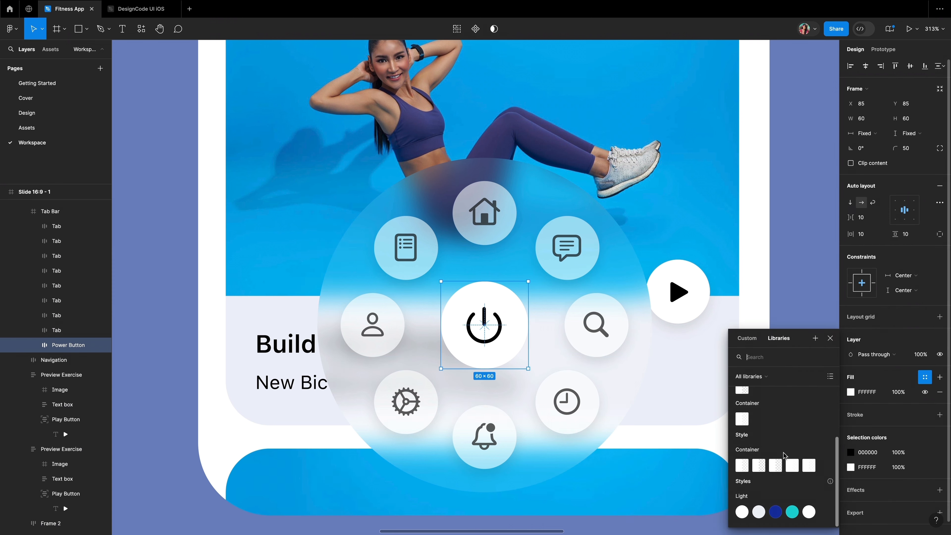
{"action": "left_click", "coordinate": [794, 512]}
- Add a drop shadow to the Power Button
{"action": "left_click", "coordinate": [940, 475]}
{"action": "left_click", "coordinate": [851, 489]}
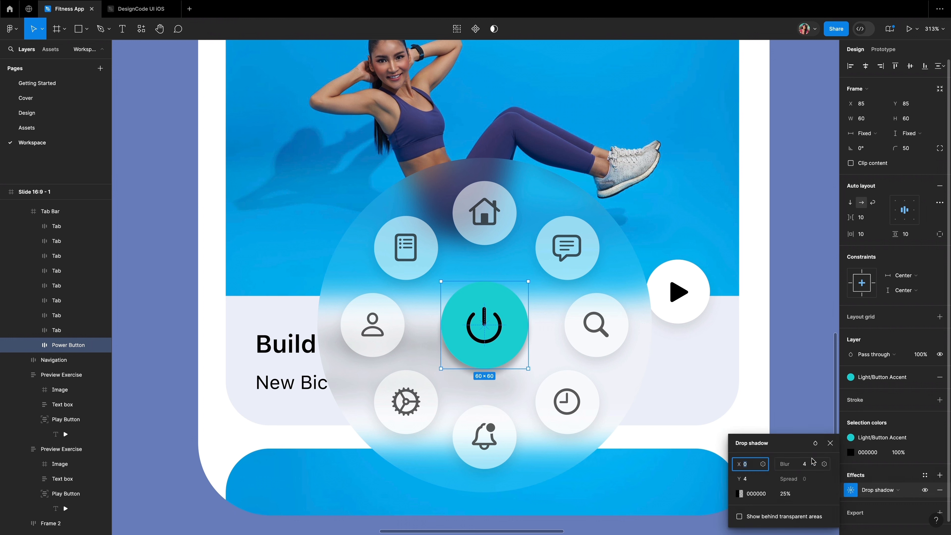
{"action": "double_click", "coordinate": [487, 318]}
- Move the Tab Bar down to about Y 705 so its lower half is cut off by the phone screen's bottom edge
{"action": "left_click", "coordinate": [545, 194]}
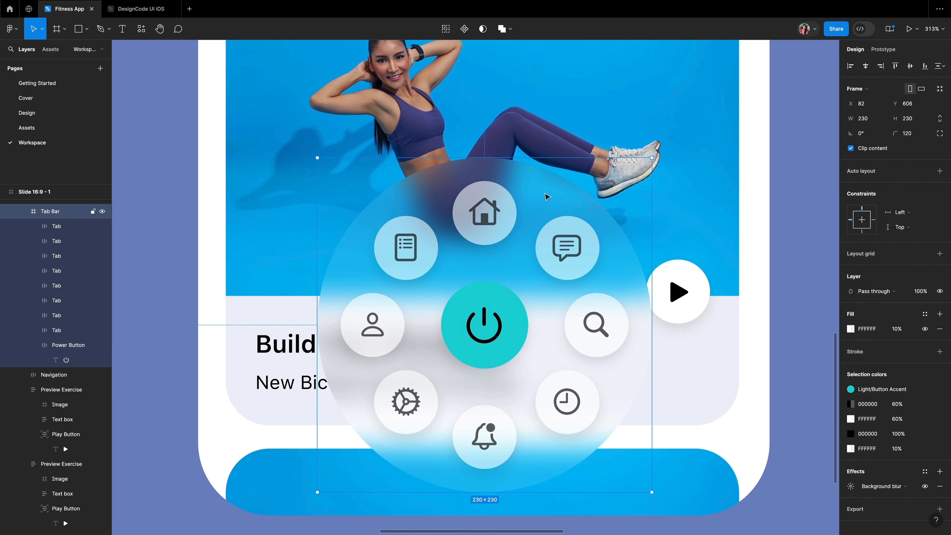
{"action": "key", "text": "shift+Down"}
{"action": "key", "text": "shift+Down"}
{"action": "key", "text": "shift+Down"}
{"action": "key", "text": "shift+Down"}
{"action": "key", "text": "shift+Down"}
{"action": "key", "text": "shift+Down"}
{"action": "key", "text": "shift+Down"}
{"action": "key", "text": "shift+Down"}
{"action": "key", "text": "shift+Down"}
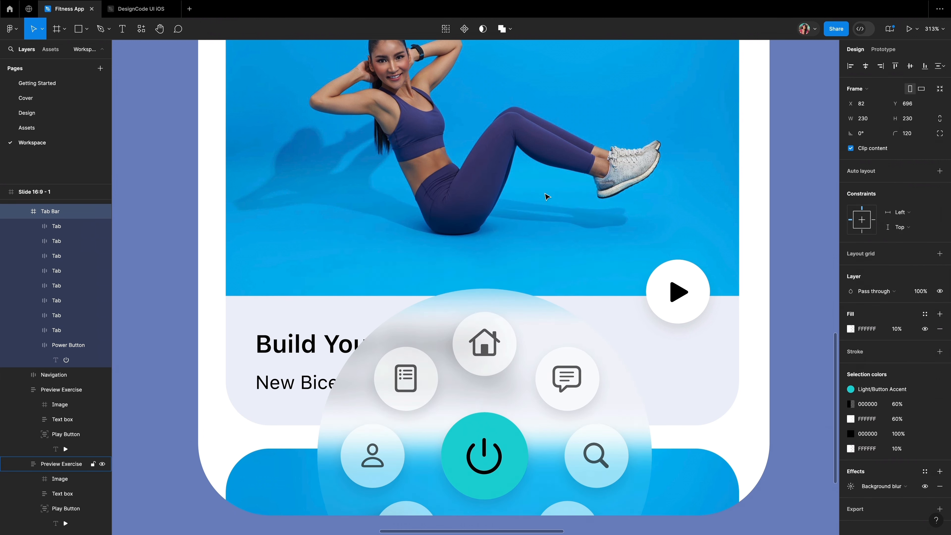
{"action": "key", "text": "Down"}
{"action": "key", "text": "Down"}
{"action": "key", "text": "Down"}
{"action": "key", "text": "Down"}
{"action": "key", "text": "Down"}
{"action": "key", "text": "Down"}
{"action": "key", "text": "Down"}
{"action": "key", "text": "Down"}
{"action": "key", "text": "Down"}
{"action": "key", "text": "Down"}
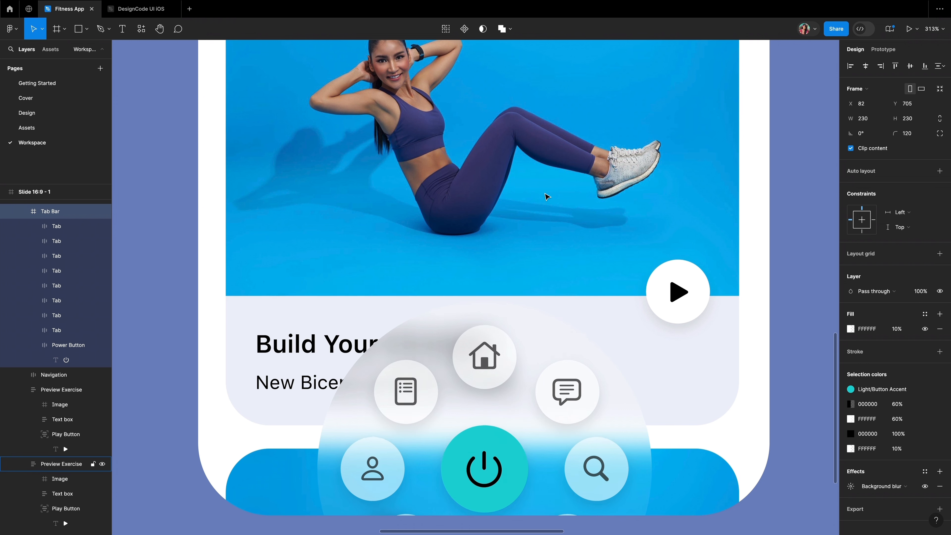
{"action": "key", "text": "Up"}
{"action": "key", "text": "Up"}
{"action": "key", "text": "Up"}
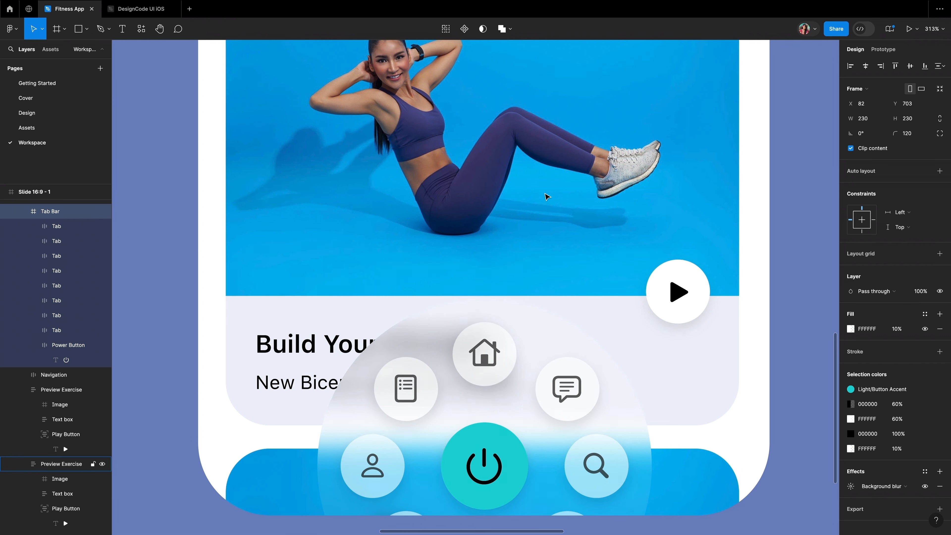
{"action": "key", "text": "Down"}
{"action": "key", "text": "Down"}
{"action": "key", "text": "Down"}
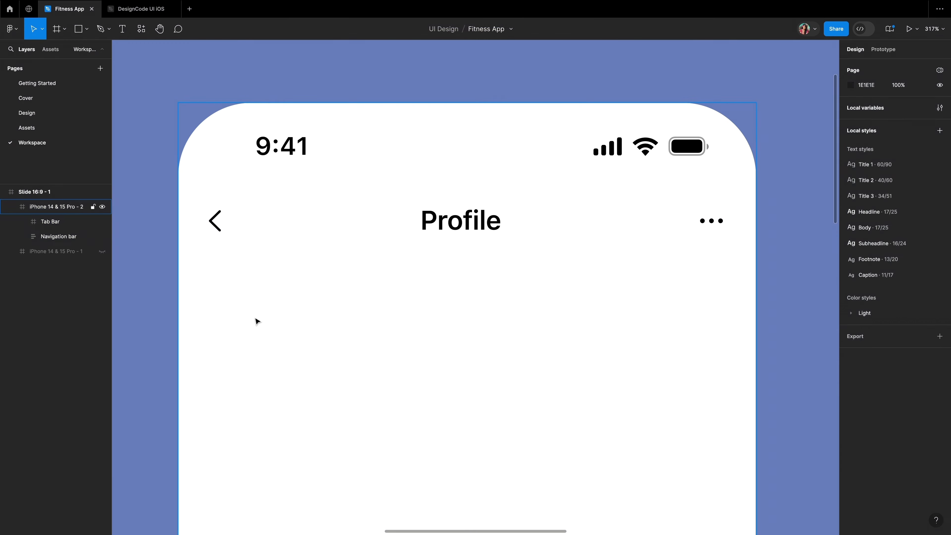
- Add a text box reading "April" below the Profile navigation bar on the second iPhone screen
{"action": "key", "text": "t"}
{"action": "left_click_drag", "start_coordinate": [214, 284], "coordinate": [413, 339]}
{"action": "type", "text": "April"}
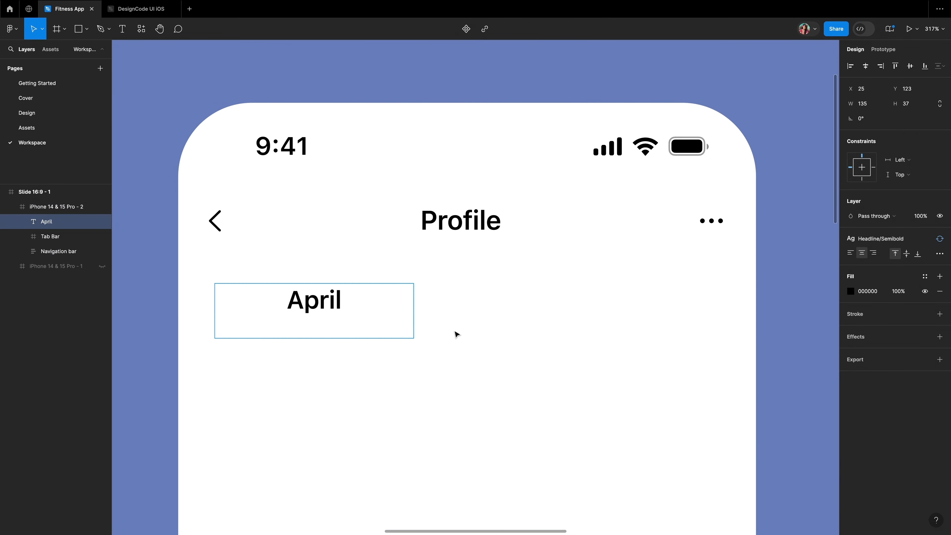
- Set the "April" text to auto width resizing and left alignment
{"action": "left_click_drag", "start_coordinate": [343, 309], "coordinate": [232, 287]}
{"action": "left_click", "coordinate": [940, 254]}
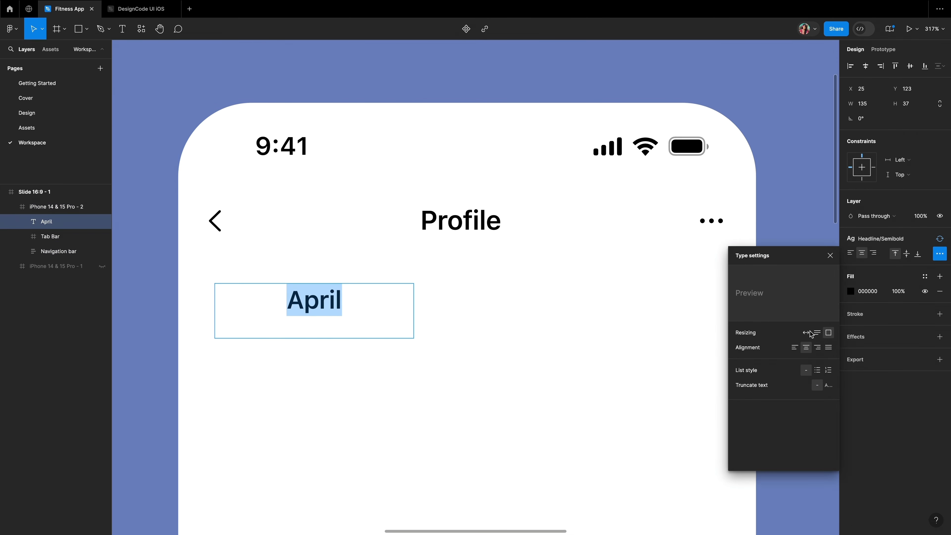
{"action": "left_click", "coordinate": [806, 333]}
{"action": "left_click", "coordinate": [795, 347]}
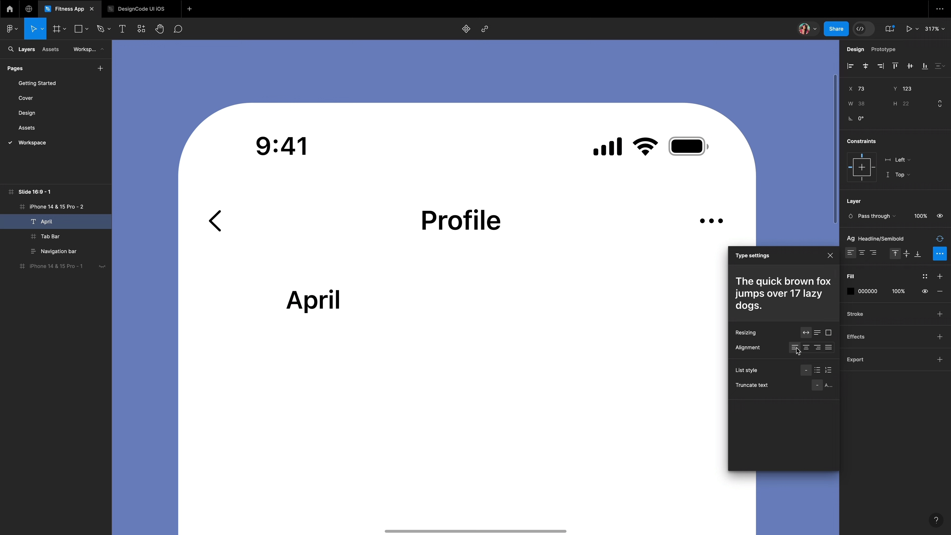
{"action": "left_click", "coordinate": [830, 256]}
- Apply the Title 2 text style to the "April" text
{"action": "left_click", "coordinate": [900, 243]}
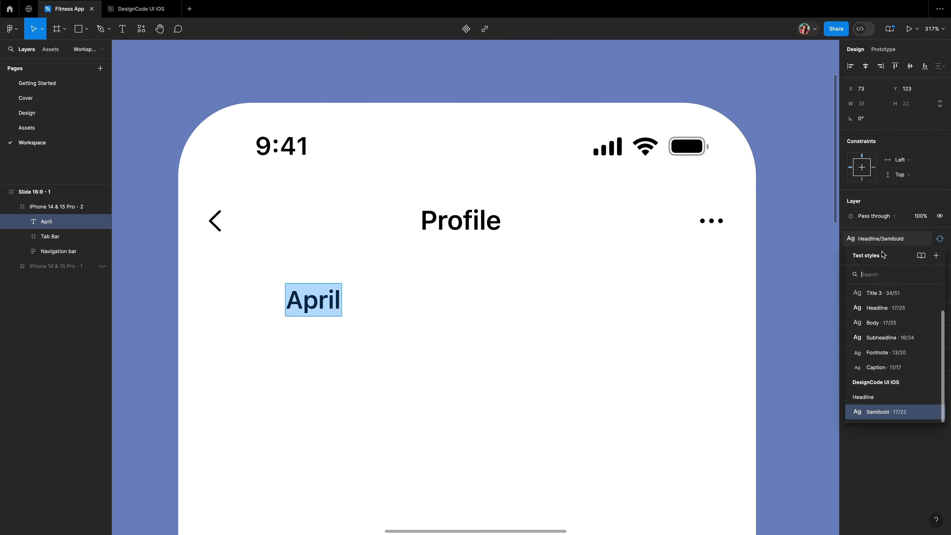
{"action": "scroll", "coordinate": [878, 311], "scroll_direction": "up", "scroll_amount": 3}
{"action": "left_click", "coordinate": [877, 312]}
{"action": "key", "text": "Return"}
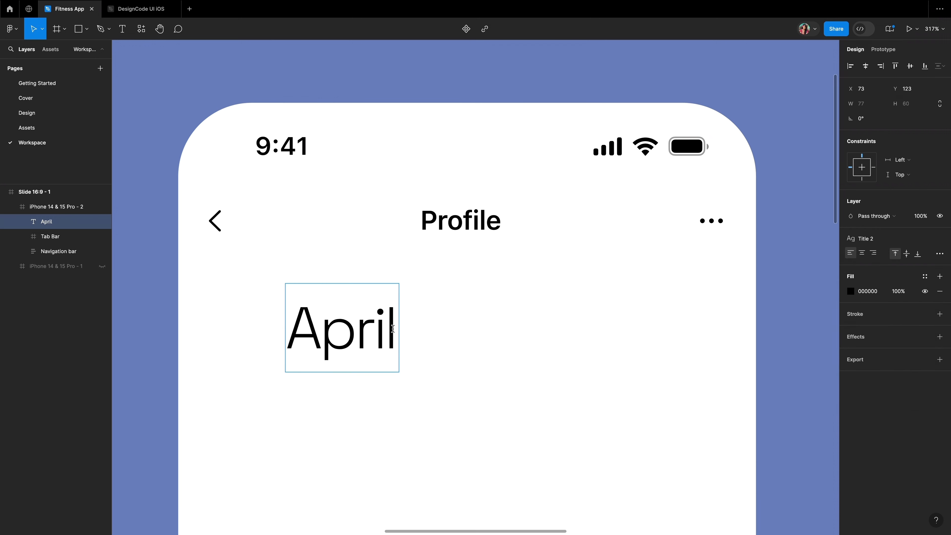
- Extend the text to "April 2024" and align it with the screen's left margin, just under the Profile heading
{"action": "type", "text": "2024"}
{"action": "key", "text": "Escape"}
{"action": "left_click_drag", "start_coordinate": [438, 331], "coordinate": [363, 307]}
{"action": "left_click", "coordinate": [503, 312]}
- Add a text box reading "S" below the "April 2024" heading
{"action": "scroll", "coordinate": [503, 313], "scroll_direction": "down", "scroll_amount": 3}
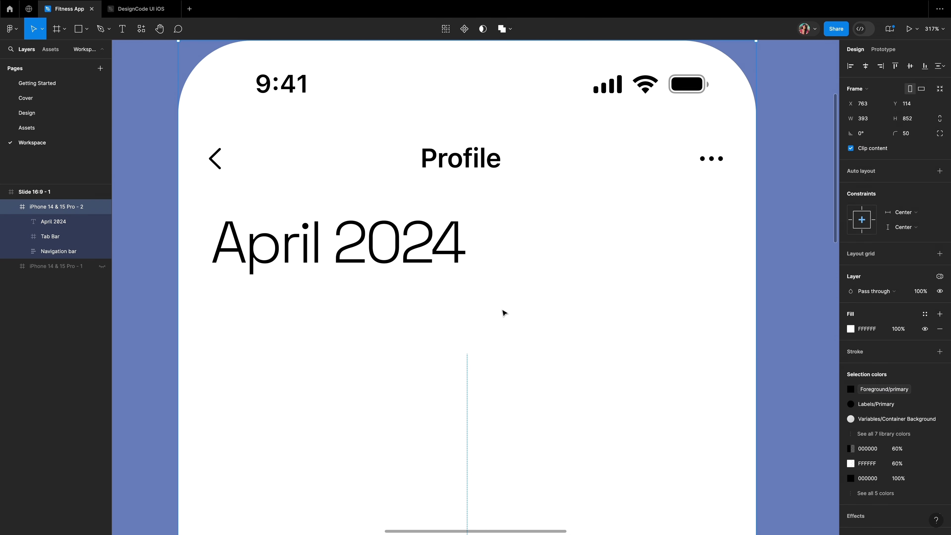
{"action": "key", "text": "t"}
{"action": "left_click", "coordinate": [228, 314]}
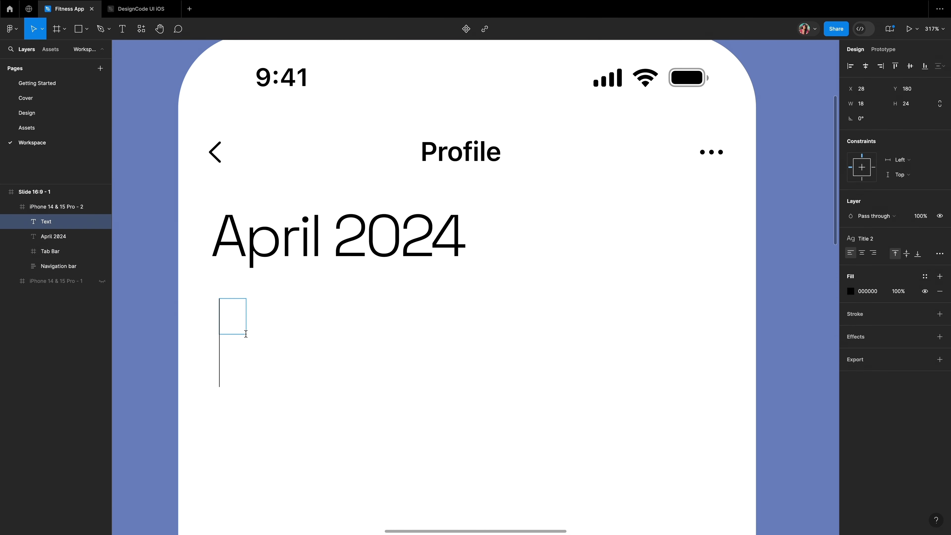
{"action": "type", "text": "S"}
- Apply the Body text style to the "S" text and set its resizing to auto width
{"action": "key", "text": "ctrl+a"}
{"action": "left_click", "coordinate": [877, 239]}
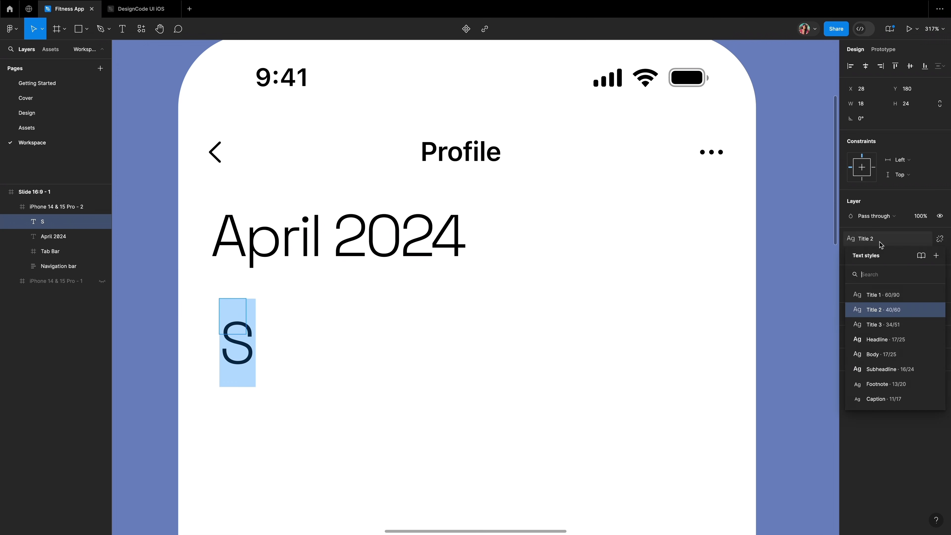
{"action": "left_click", "coordinate": [877, 355]}
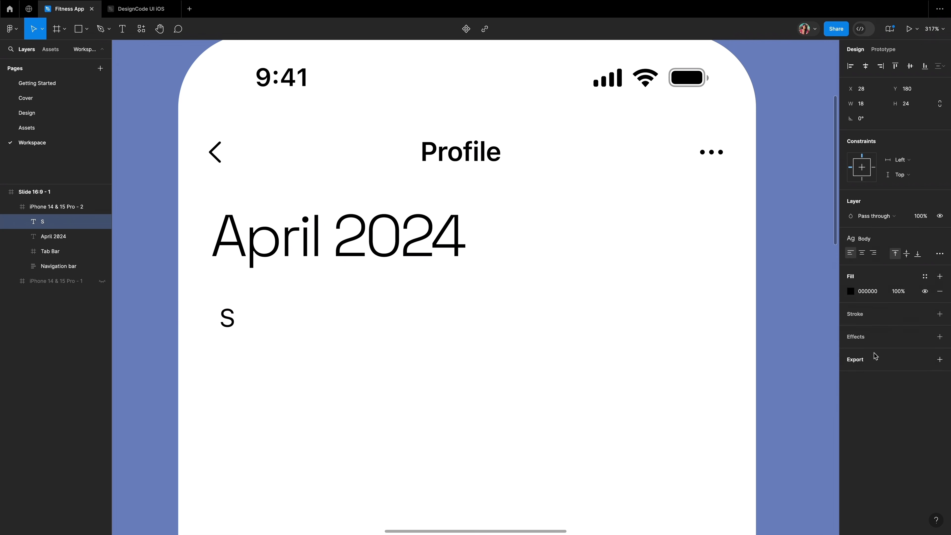
{"action": "left_click", "coordinate": [940, 254]}
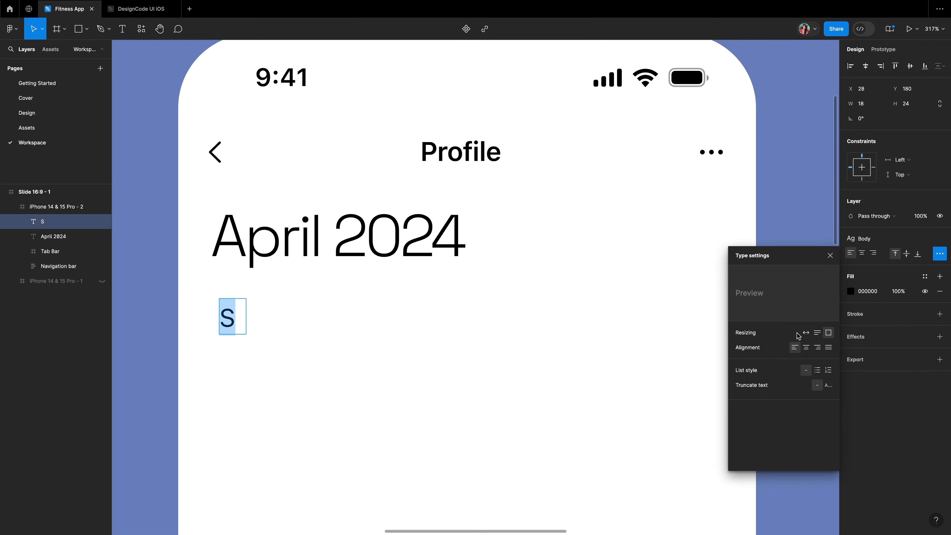
{"action": "left_click", "coordinate": [806, 332]}
{"action": "key", "text": "Escape"}
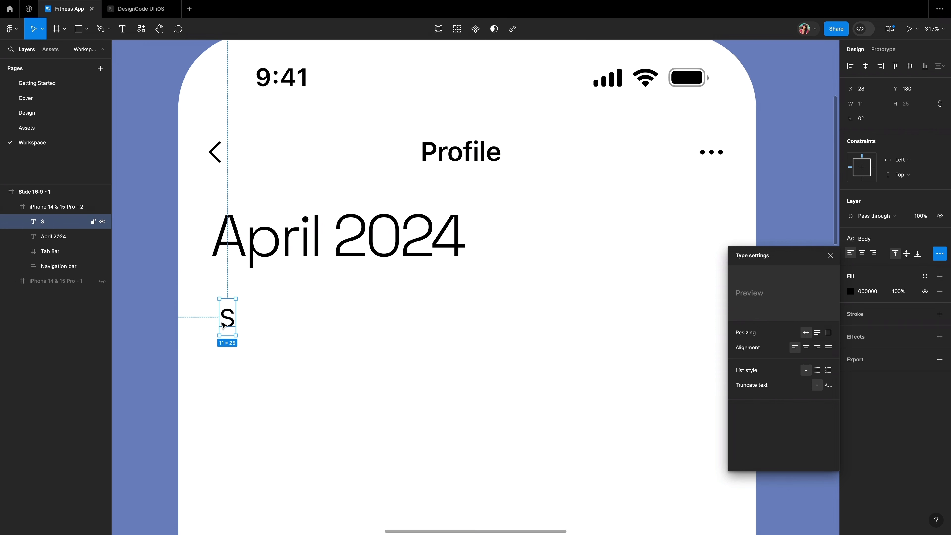
- Duplicate the "S" text directly below itself and change the copy to "14"
{"action": "left_click_drag", "start_coordinate": [223, 325], "coordinate": [223, 368]}
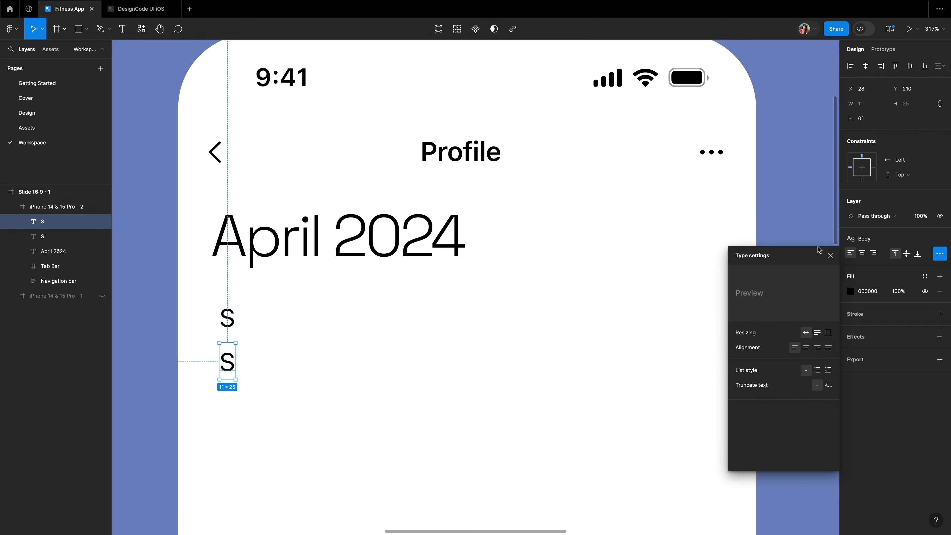
{"action": "left_click", "coordinate": [831, 256]}
{"action": "double_click", "coordinate": [226, 363]}
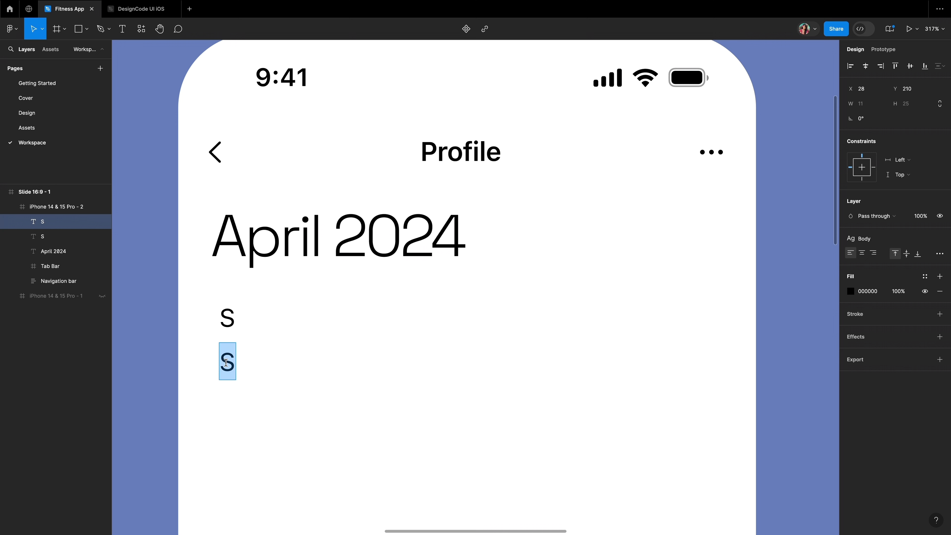
{"action": "type", "text": "14"}
- Detach the text style from "14" and format it as Space Grotesk Bold, size 20
{"action": "key", "text": "super+a"}
{"action": "left_click", "coordinate": [940, 239]}
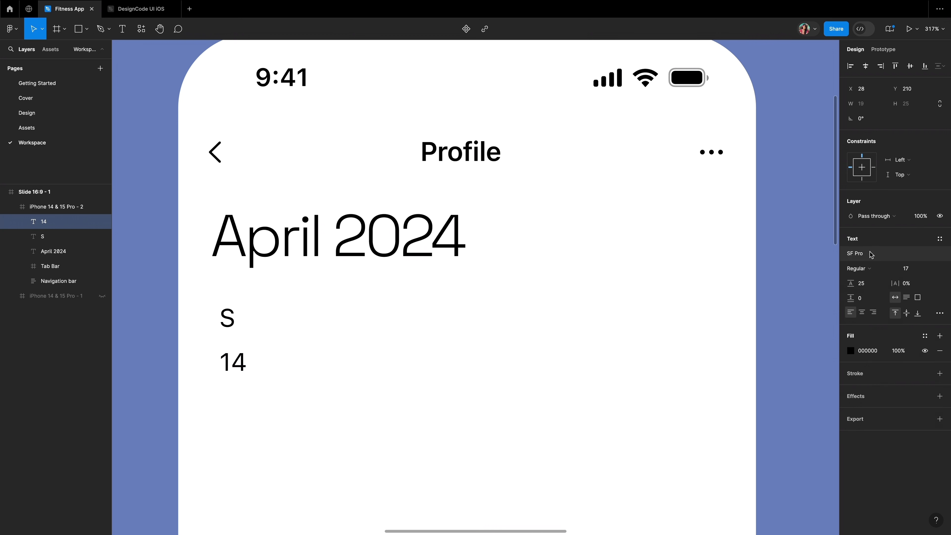
{"action": "left_click", "coordinate": [871, 255]}
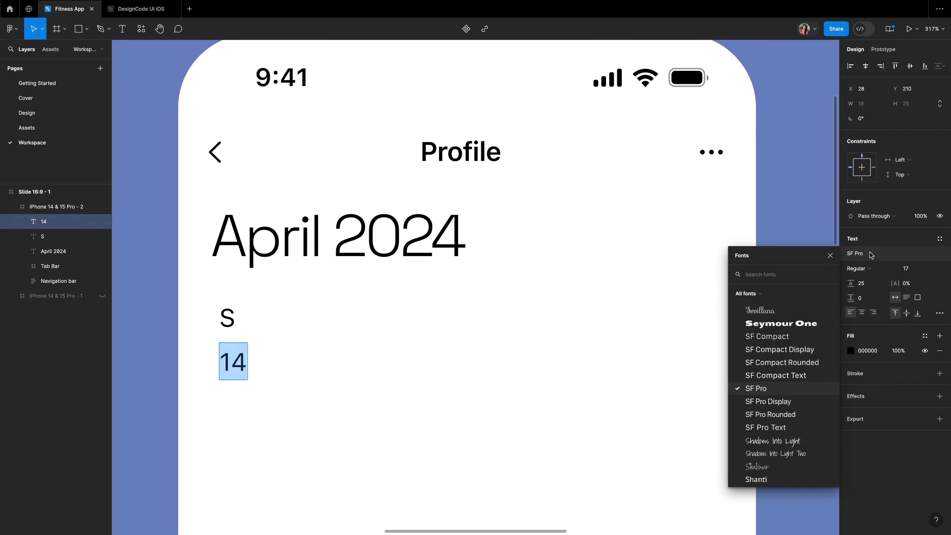
{"action": "type", "text": "space"}
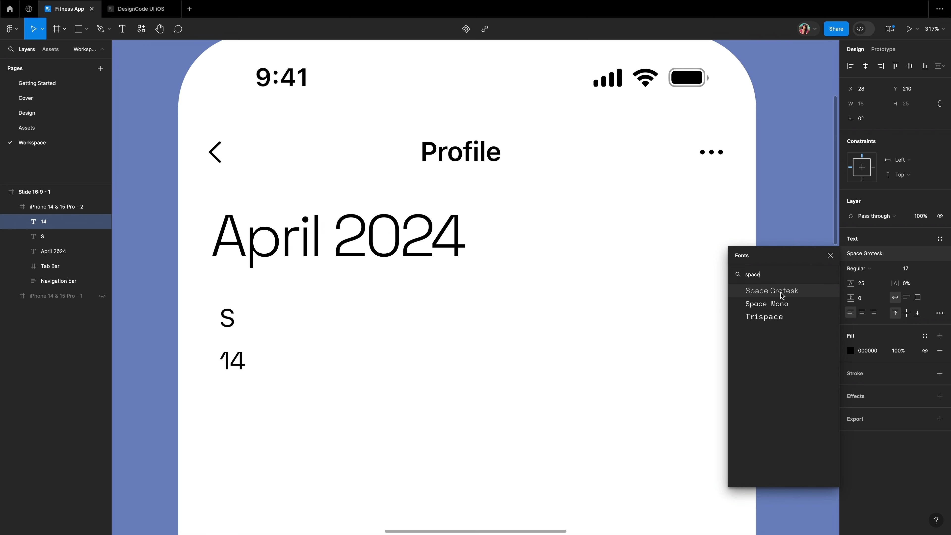
{"action": "left_click", "coordinate": [783, 293]}
{"action": "left_click", "coordinate": [913, 272]}
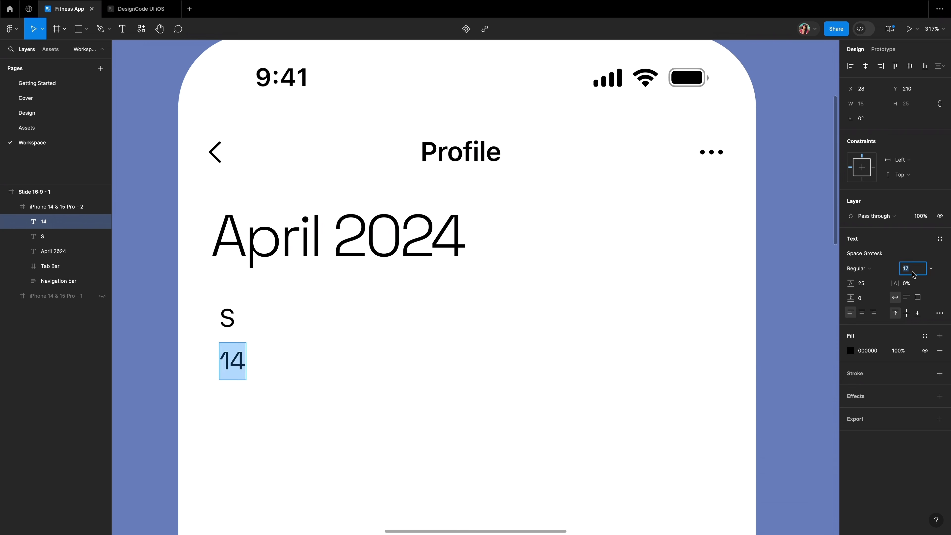
{"action": "type", "text": "20"}
{"action": "key", "text": "Return"}
{"action": "left_click", "coordinate": [858, 268]}
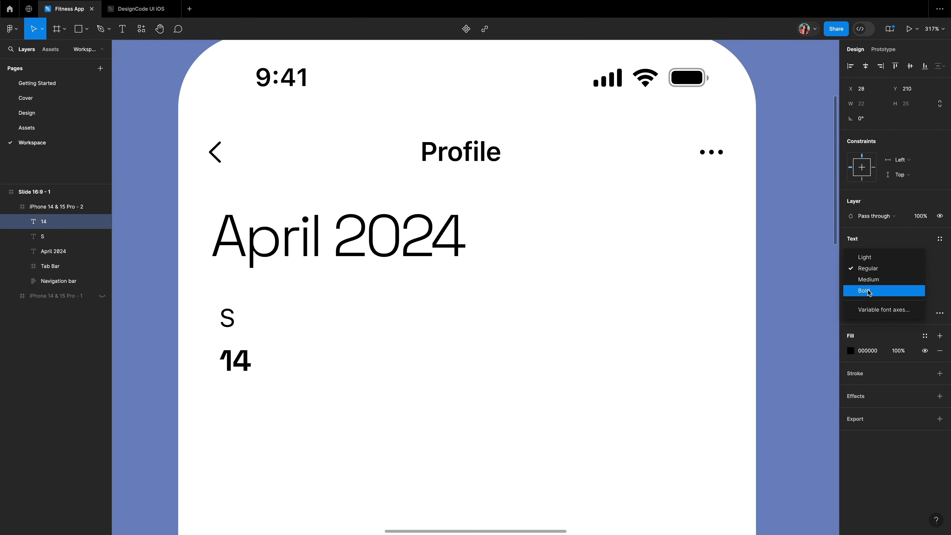
{"action": "left_click", "coordinate": [858, 291]}
- Wrap "S" and "14" in a vertical auto layout with a spacing of 10
{"action": "left_click", "coordinate": [229, 319], "text": "shift"}
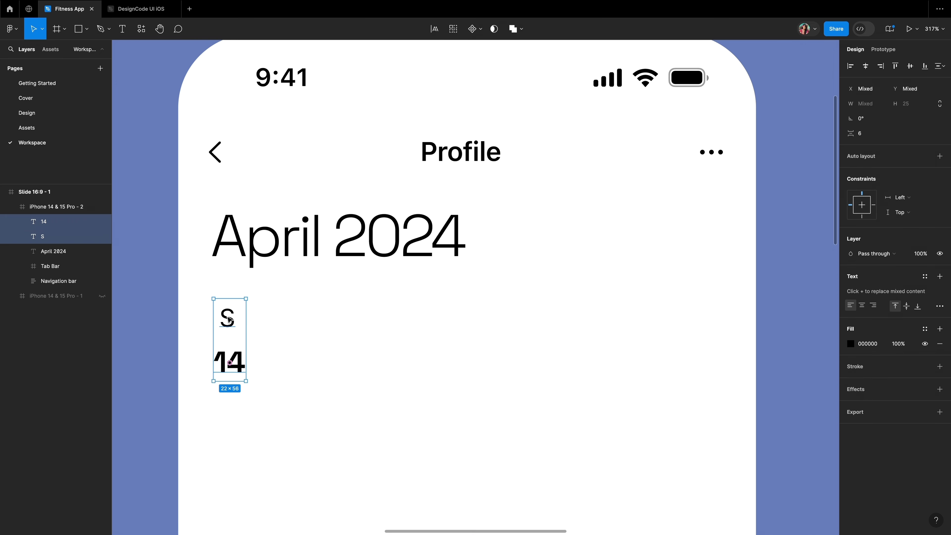
{"action": "key", "text": "shift+a"}
{"action": "scroll", "coordinate": [229, 319], "scroll_direction": "up", "scroll_amount": 6}
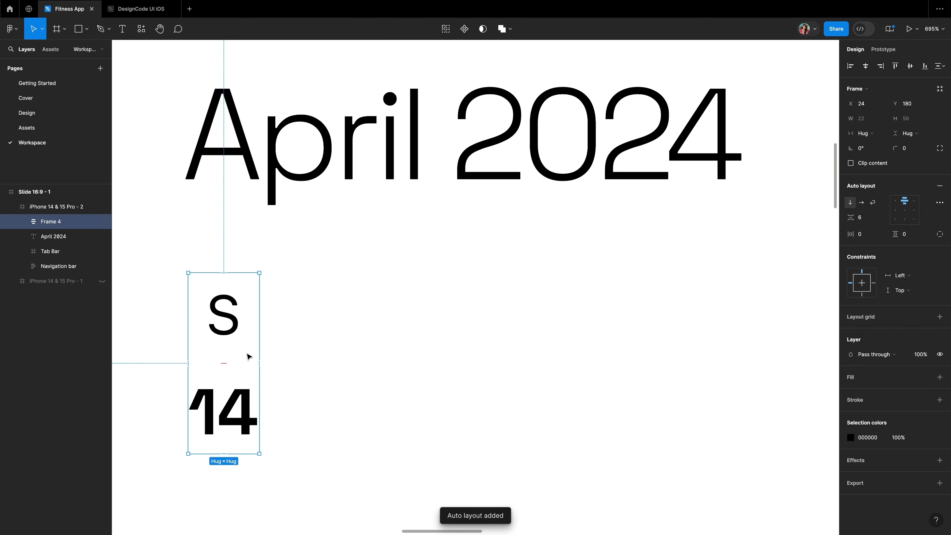
{"action": "left_click_drag", "start_coordinate": [220, 363], "coordinate": [220, 374]}
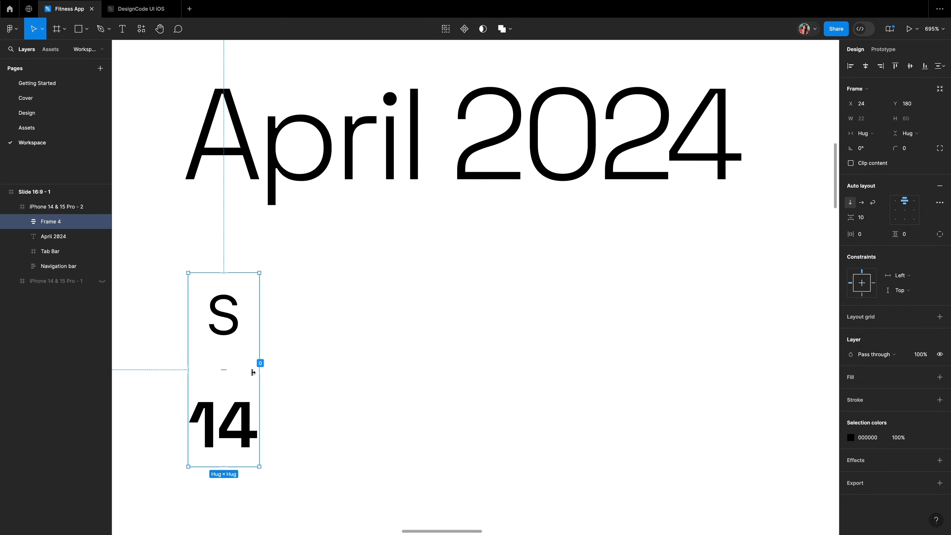
- Rename the auto layout frame holding "S" and "14" as "Day 1"
{"action": "double_click", "coordinate": [59, 225]}
{"action": "type", "text": "Day 1"}
{"action": "key", "text": "Return"}
- Duplicate the Day 1 column six times, spreading the copies in one row across the screen's width
{"action": "key", "text": "super+d"}
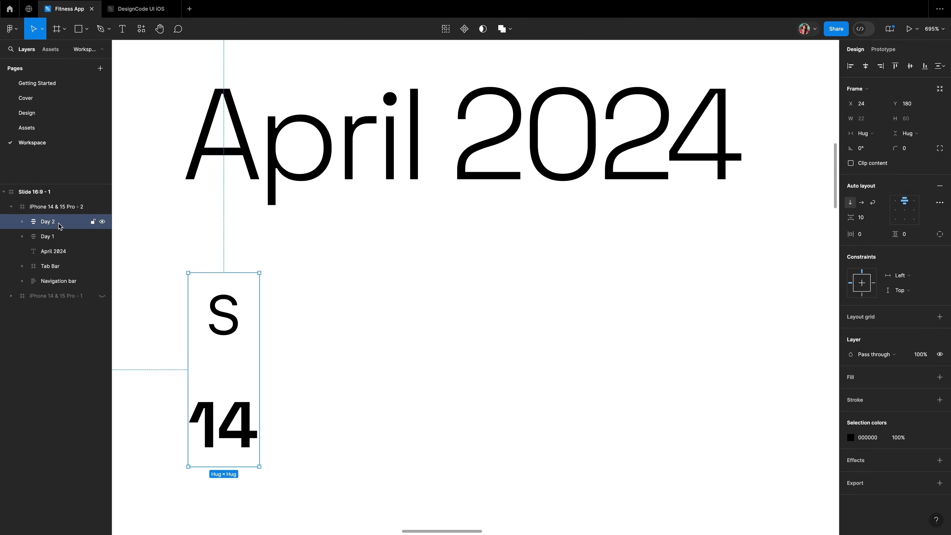
{"action": "key", "text": "super+d"}
{"action": "key", "text": "shift+Right"}
{"action": "key", "text": "shift+Right"}
{"action": "key", "text": "shift+Right"}
{"action": "key", "text": "shift+Right"}
{"action": "key", "text": "super+d"}
{"action": "key", "text": "shift+Right"}
{"action": "key", "text": "shift+Right"}
{"action": "key", "text": "shift+Right"}
{"action": "key", "text": "shift+Right"}
{"action": "key", "text": "super+d"}
{"action": "key", "text": "shift+Right"}
{"action": "key", "text": "shift+Right"}
{"action": "key", "text": "shift+Right"}
{"action": "key", "text": "shift+Right"}
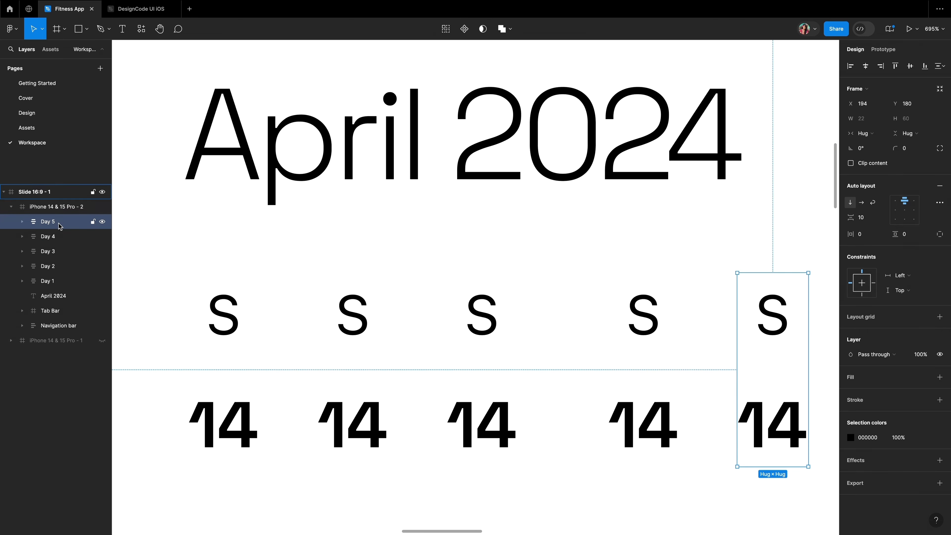
{"action": "scroll", "coordinate": [229, 264], "scroll_direction": "down", "scroll_amount": 3}
{"action": "key", "text": "super+d"}
{"action": "key", "text": "shift+Right"}
{"action": "key", "text": "shift+Right"}
{"action": "key", "text": "shift+Right"}
{"action": "key", "text": "shift+Right"}
{"action": "key", "text": "shift+Right"}
{"action": "key", "text": "shift+Right"}
{"action": "key", "text": "super+d"}
{"action": "key", "text": "shift+Right"}
{"action": "key", "text": "shift+Right"}
{"action": "key", "text": "shift+Right"}
{"action": "key", "text": "shift+Right"}
{"action": "key", "text": "shift+Right"}
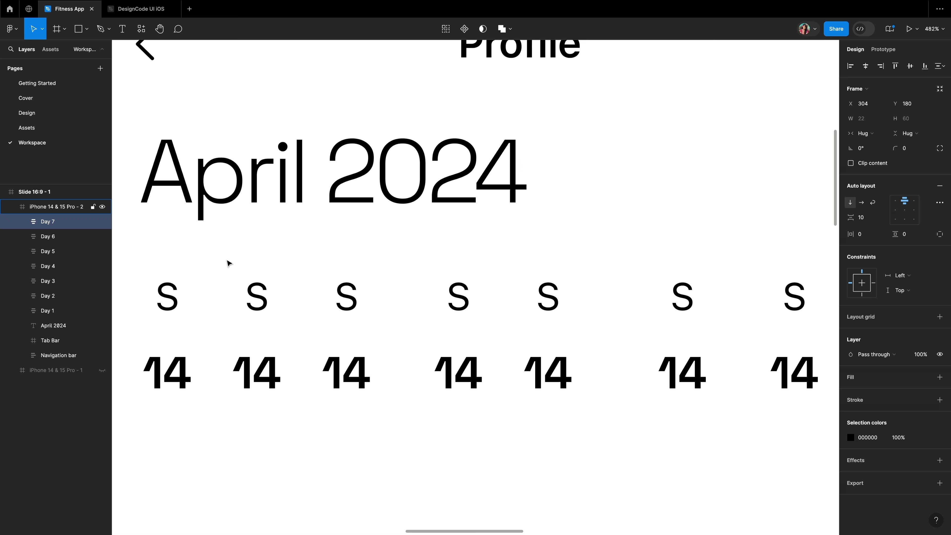
- Wrap all seven day columns in a horizontal auto layout frame and name it "Week"
{"action": "left_click", "coordinate": [49, 236], "text": "shift"}
{"action": "left_click", "coordinate": [50, 281], "text": "shift"}
{"action": "left_click", "coordinate": [51, 310], "text": "shift"}
{"action": "key", "text": "shift+a"}
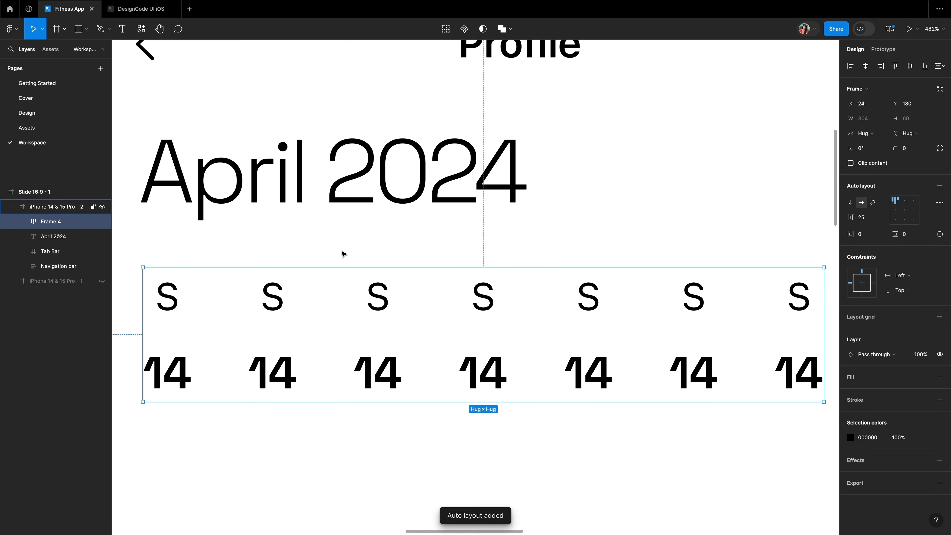
{"action": "double_click", "coordinate": [51, 221]}
{"action": "type", "text": "Week"}
{"action": "key", "text": "Return"}
- Set the Week frame's width to 353, center it on the screen, and space its day columns evenly with Auto spacing
{"action": "scroll", "coordinate": [454, 312], "scroll_direction": "down", "scroll_amount": 2}
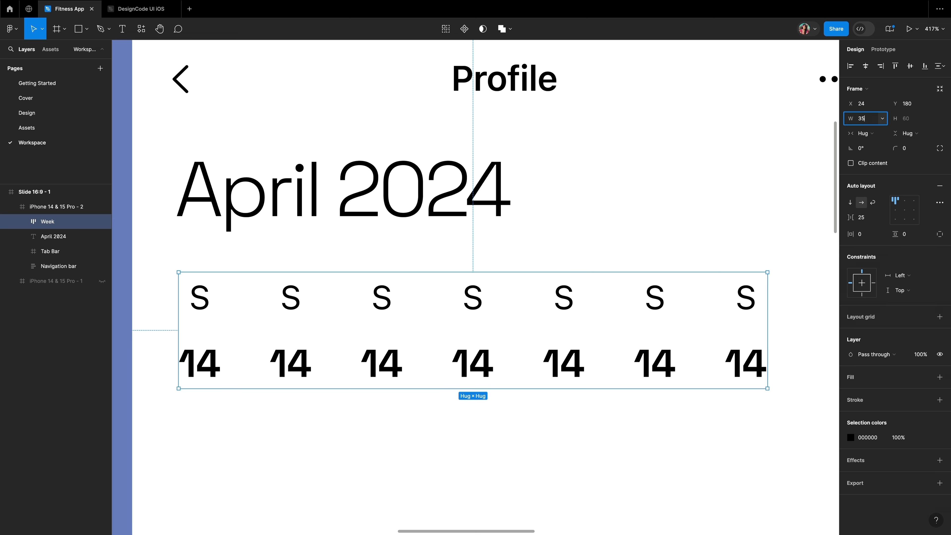
{"action": "left_click", "coordinate": [883, 217]}
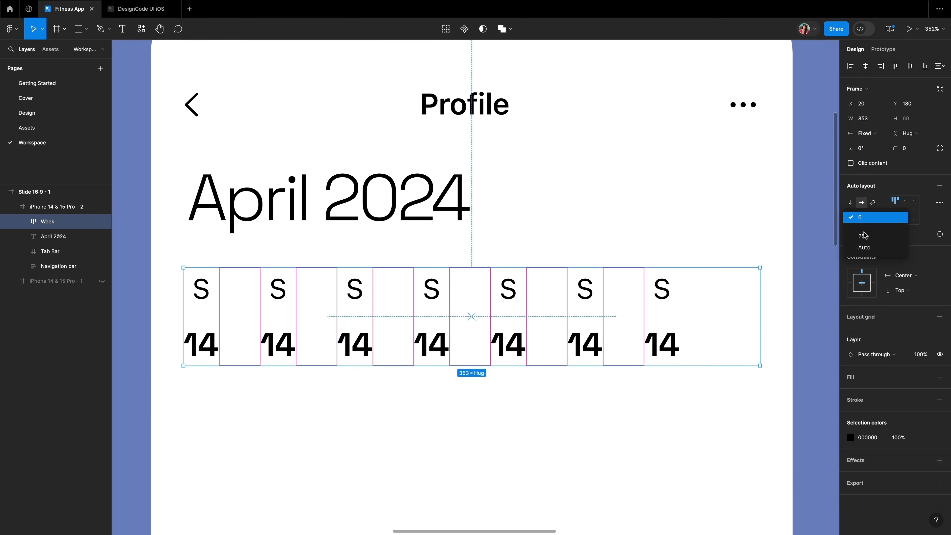
{"action": "left_click", "coordinate": [861, 232]}
- Change the weekday letters of the second to sixth columns to M, T, W, T and F
{"action": "double_click", "coordinate": [289, 289]}
{"action": "type", "text": "M"}
{"action": "double_click", "coordinate": [379, 287]}
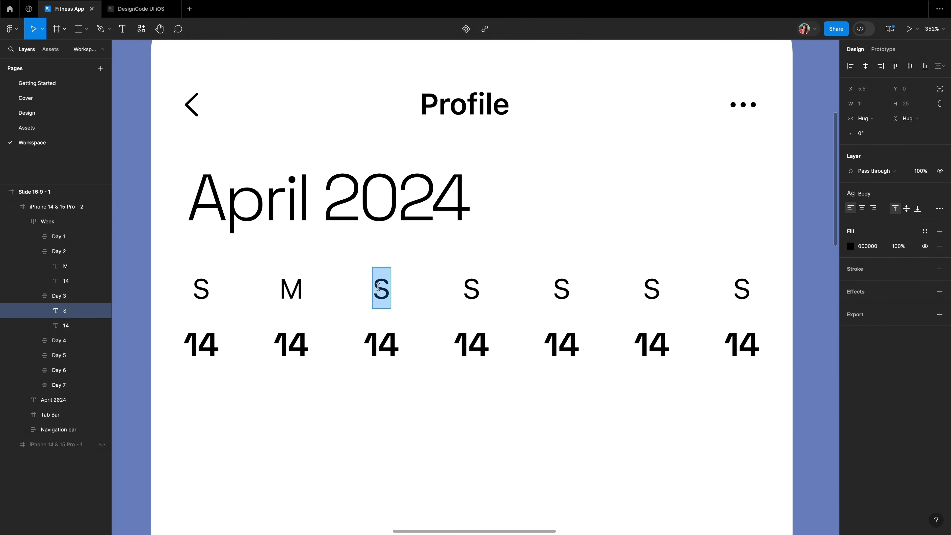
{"action": "type", "text": "T"}
{"action": "double_click", "coordinate": [477, 289]}
{"action": "type", "text": "W"}
{"action": "double_click", "coordinate": [558, 287]}
{"action": "double_click", "coordinate": [652, 290]}
{"action": "type", "text": "F"}
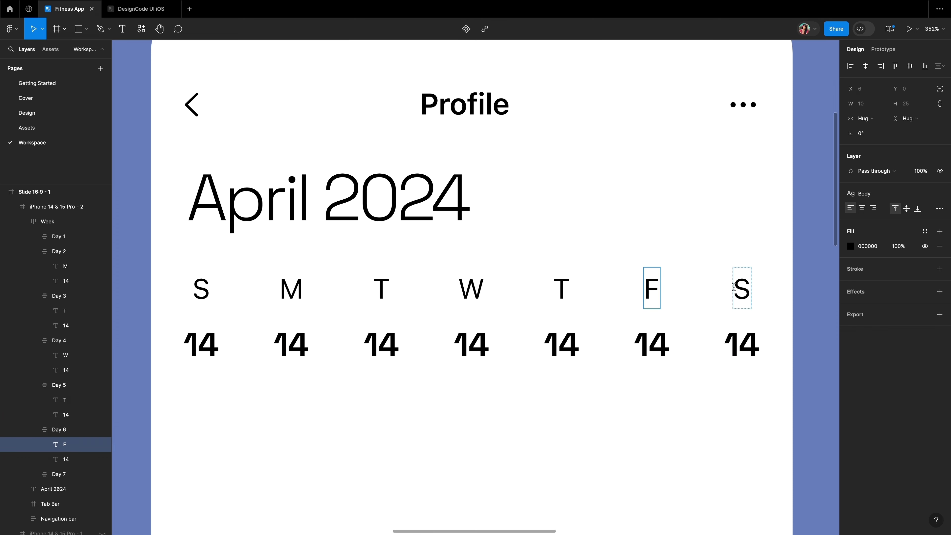
{"action": "left_click", "coordinate": [693, 292]}
- Apply the Foreground/secondary color to all seven weekday letters
{"action": "left_click", "coordinate": [201, 289], "text": "super"}
{"action": "left_click", "coordinate": [292, 288], "text": "shift+super"}
{"action": "left_click", "coordinate": [382, 288], "text": "shift+super"}
{"action": "left_click", "coordinate": [472, 288], "text": "shift+super"}
{"action": "left_click", "coordinate": [562, 287], "text": "shift+super"}
{"action": "left_click", "coordinate": [652, 288], "text": "shift+super"}
{"action": "left_click", "coordinate": [742, 288], "text": "shift+super"}
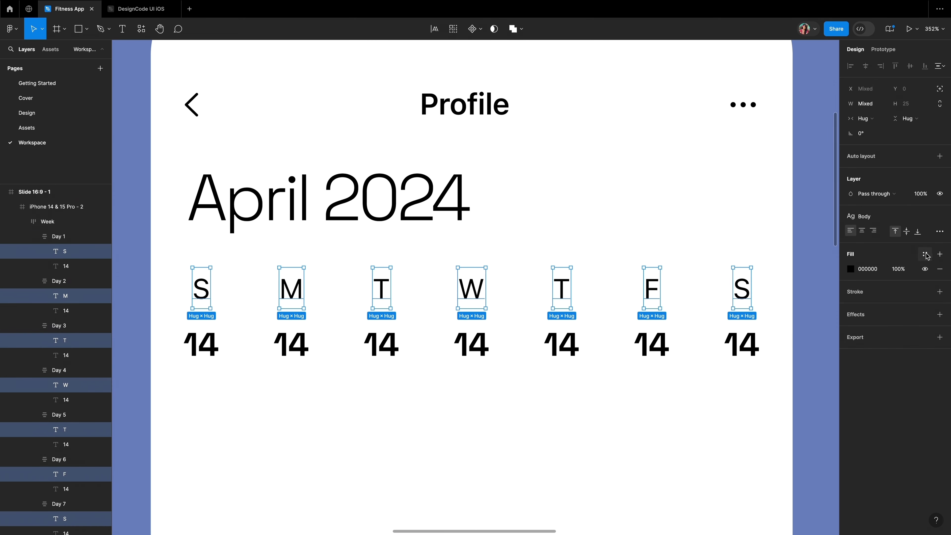
{"action": "left_click", "coordinate": [925, 254]}
{"action": "left_click", "coordinate": [758, 343]}
- Apply the Foreground/primary color to all seven date numbers
{"action": "left_click", "coordinate": [202, 347], "text": "super"}
{"action": "left_click", "coordinate": [292, 348], "text": "shift+super"}
{"action": "left_click", "coordinate": [382, 350], "text": "shift+super"}
{"action": "left_click", "coordinate": [480, 355], "text": "shift+super"}
{"action": "left_click", "coordinate": [562, 350], "text": "shift+super"}
{"action": "left_click", "coordinate": [652, 349], "text": "shift+super"}
{"action": "left_click", "coordinate": [742, 348], "text": "shift+super"}
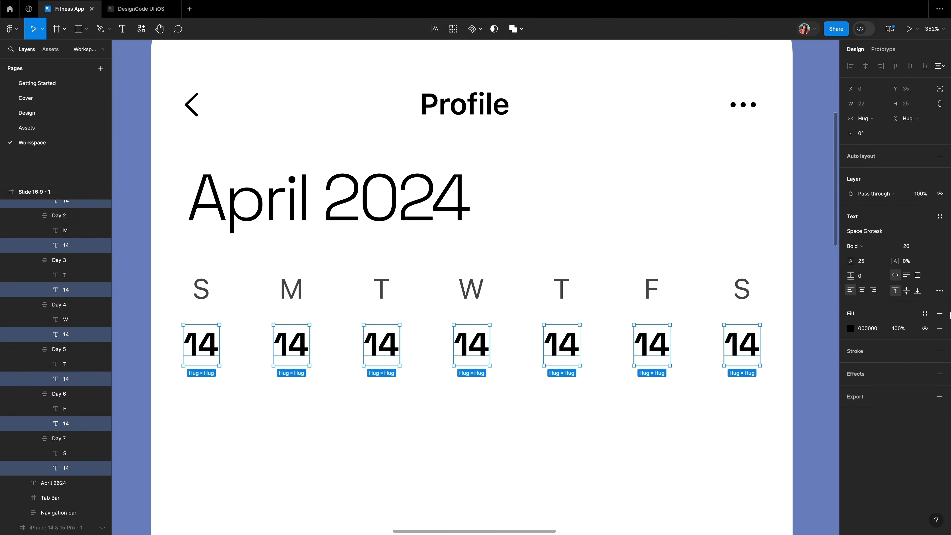
{"action": "left_click", "coordinate": [925, 314]}
{"action": "left_click", "coordinate": [743, 411]}
- Change the dates of the second to seventh day columns to 15, 16, 17, 18, 19 and 20
{"action": "double_click", "coordinate": [292, 346]}
{"action": "type", "text": "15"}
{"action": "double_click", "coordinate": [382, 346]}
{"action": "type", "text": "16"}
{"action": "double_click", "coordinate": [472, 345]}
{"action": "type", "text": "17"}
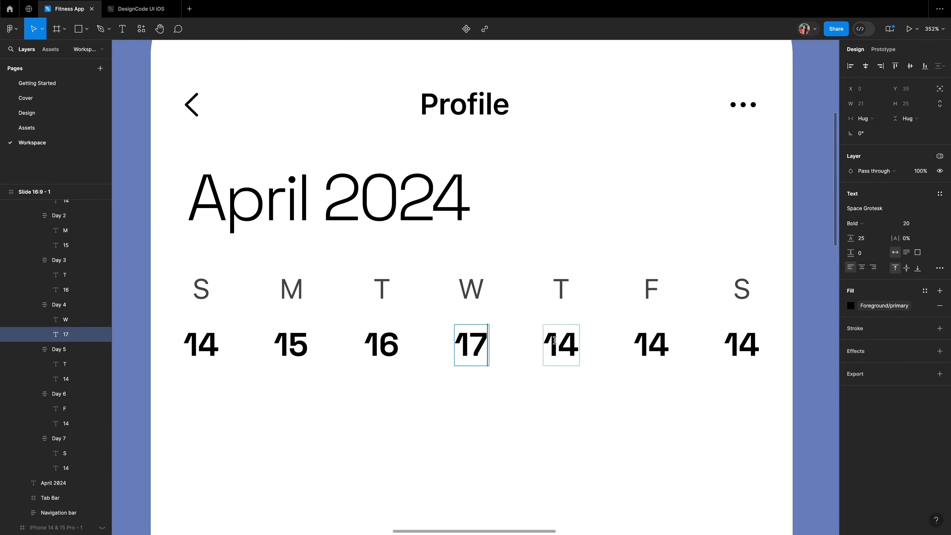
{"action": "double_click", "coordinate": [562, 345]}
{"action": "type", "text": "18"}
{"action": "double_click", "coordinate": [653, 343]}
{"action": "double_click", "coordinate": [742, 343]}
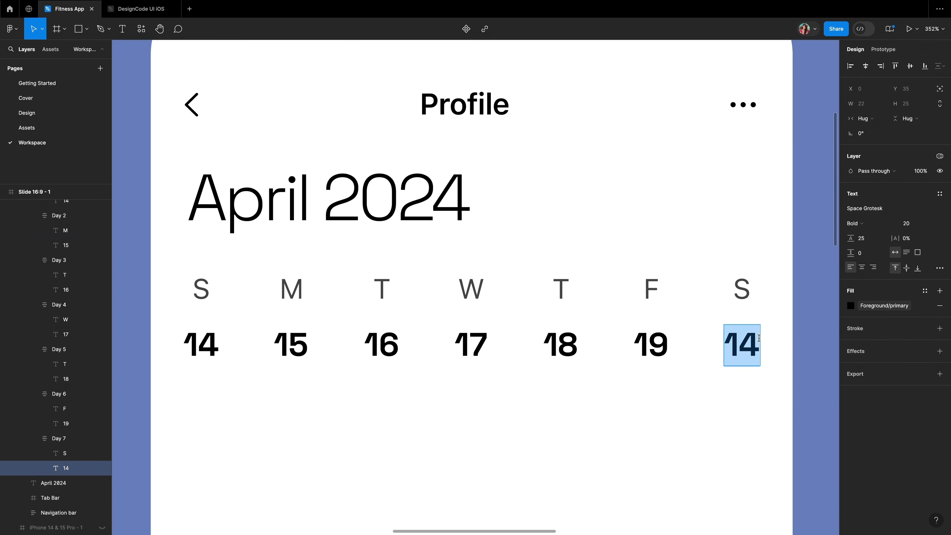
{"action": "type", "text": "20"}
{"action": "left_click", "coordinate": [574, 279]}
- Draw two 44 px circles beside the "April 2024" heading, with a small rectangle bridging them
{"action": "key", "text": "o"}
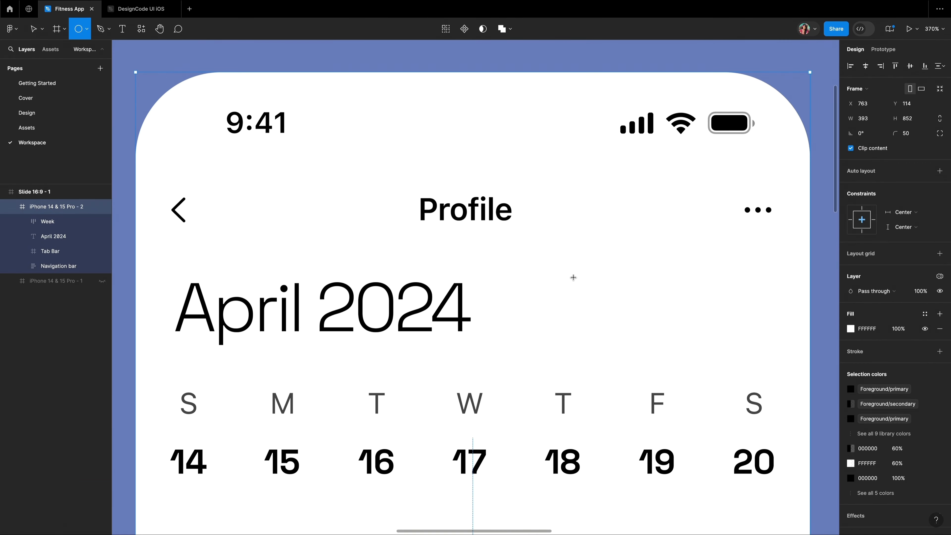
{"action": "mouse_move", "coordinate": [553, 270]}
{"action": "left_mouse_down"}
{"action": "mouse_move", "coordinate": [624, 344]}
{"action": "mouse_move", "coordinate": [597, 315]}
{"action": "mouse_move", "coordinate": [683, 301]}
{"action": "mouse_move", "coordinate": [638, 311]}
{"action": "mouse_move", "coordinate": [654, 320]}
{"action": "mouse_move", "coordinate": [639, 312]}
{"action": "left_mouse_up"}
{"action": "left_click", "coordinate": [626, 300]}
{"action": "key", "text": "r"}
- Combine the two circles and the connecting rectangle into one union shape
{"action": "left_click", "coordinate": [597, 304], "text": "shift"}
{"action": "left_click", "coordinate": [696, 307], "text": "shift"}
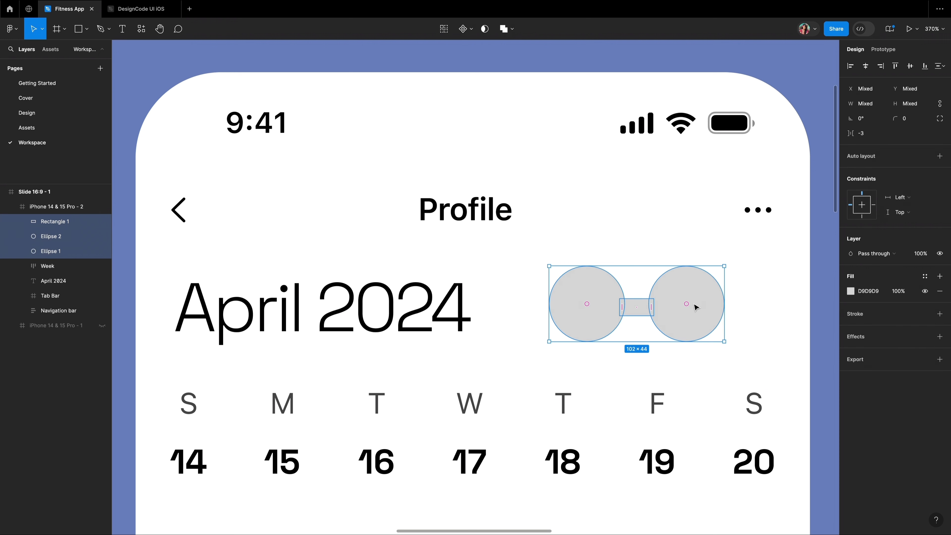
{"action": "left_click", "coordinate": [506, 31]}
- Move the second circle closer so the union is 96 px wide, and set the union's corner radius to 6
{"action": "left_click", "coordinate": [28, 234]}
{"action": "left_click", "coordinate": [33, 222]}
{"action": "left_click", "coordinate": [26, 221]}
{"action": "left_click", "coordinate": [60, 238]}
{"action": "left_click", "coordinate": [62, 251]}
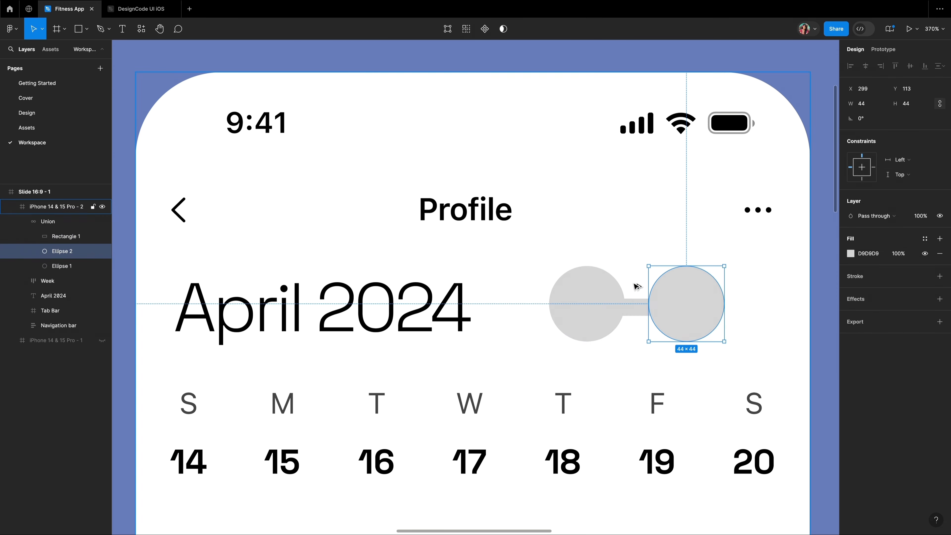
{"action": "left_click", "coordinate": [605, 305]}
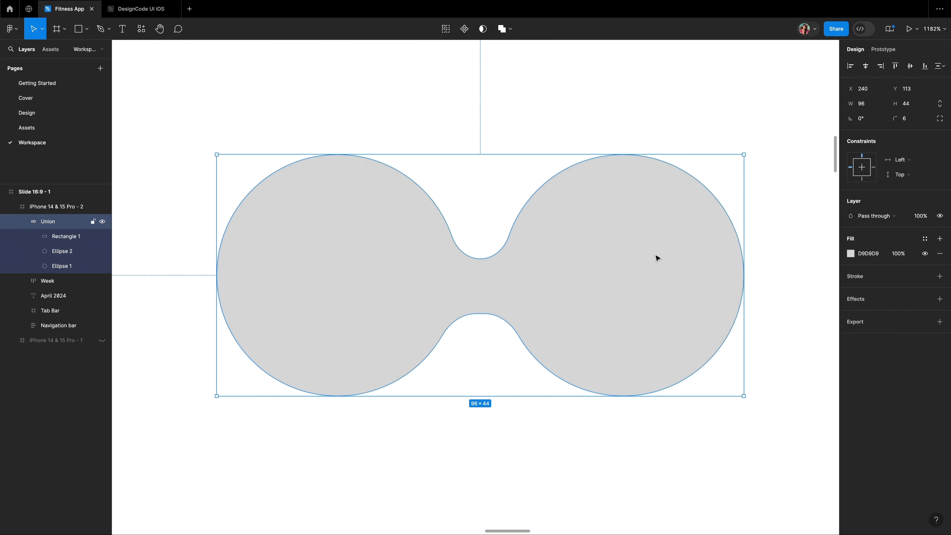
- Fill the union shape with the turquoise library color
{"action": "left_click", "coordinate": [925, 240]}
{"action": "scroll", "coordinate": [770, 390], "scroll_direction": "down", "scroll_amount": 3}
{"action": "left_click", "coordinate": [794, 414]}
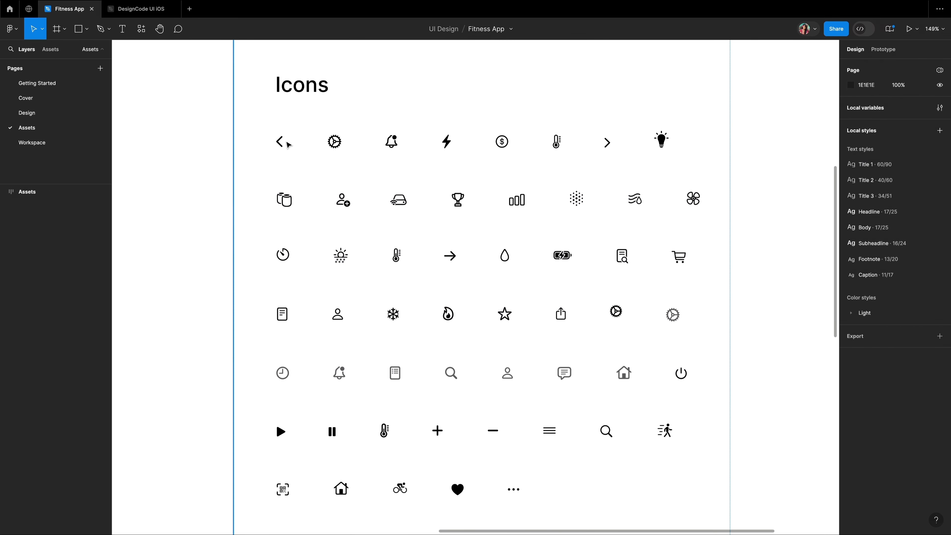
- Copy the left and right chevron icons from the Assets page onto the turquoise union shape
{"action": "left_click", "coordinate": [280, 142]}
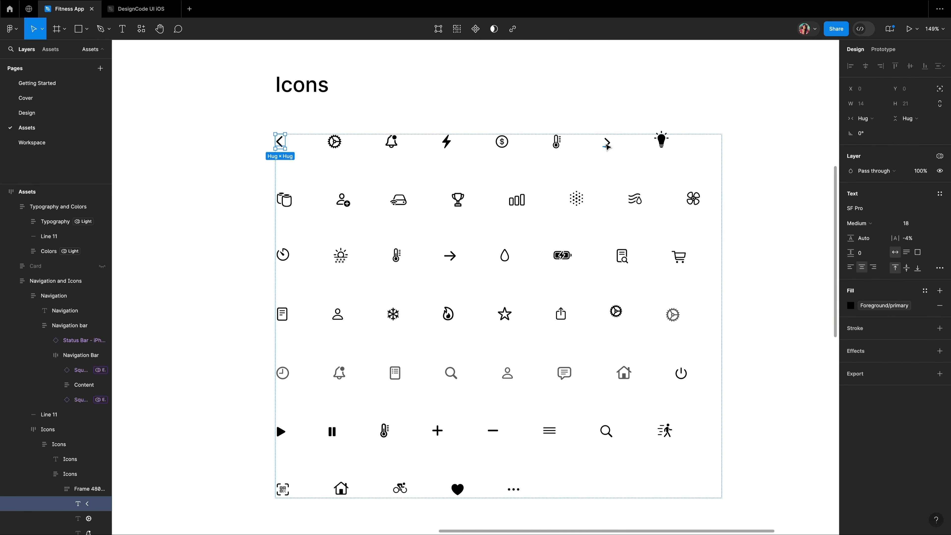
{"action": "left_click", "coordinate": [608, 144], "text": "shift"}
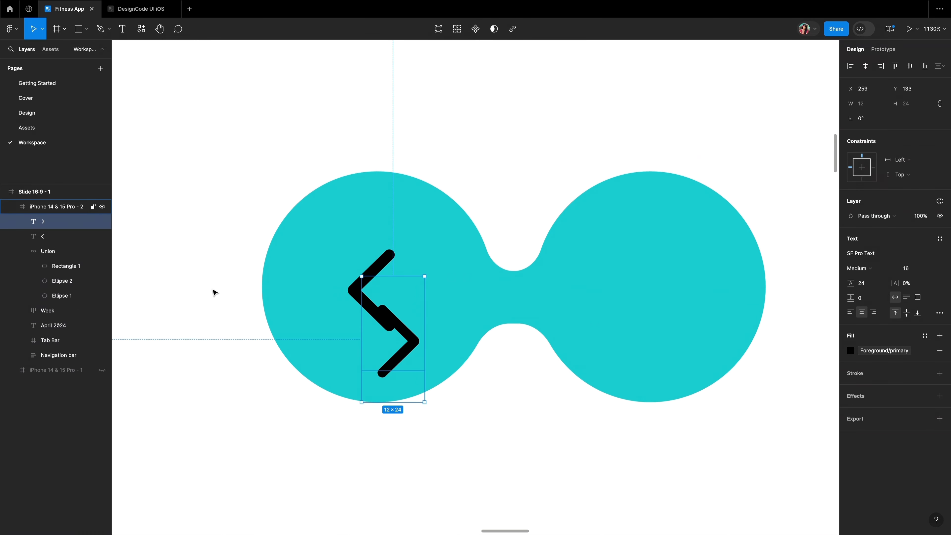
- Move the right chevron onto the second circle, and wrap the left chevron in a 44 × 44 auto layout frame
{"action": "left_click_drag", "start_coordinate": [407, 350], "coordinate": [665, 297]}
{"action": "left_click", "coordinate": [371, 308]}
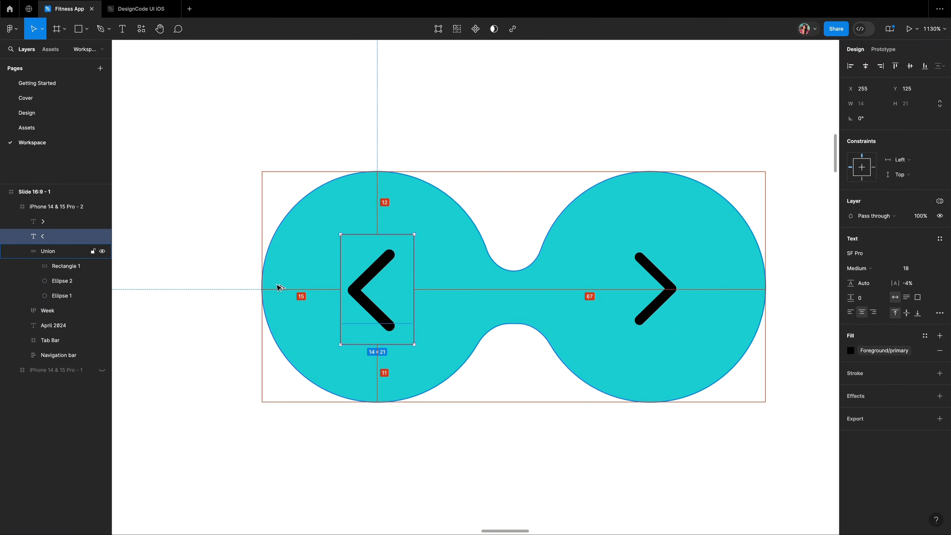
{"action": "key", "text": "shift+a"}
{"action": "type", "text": "4"}
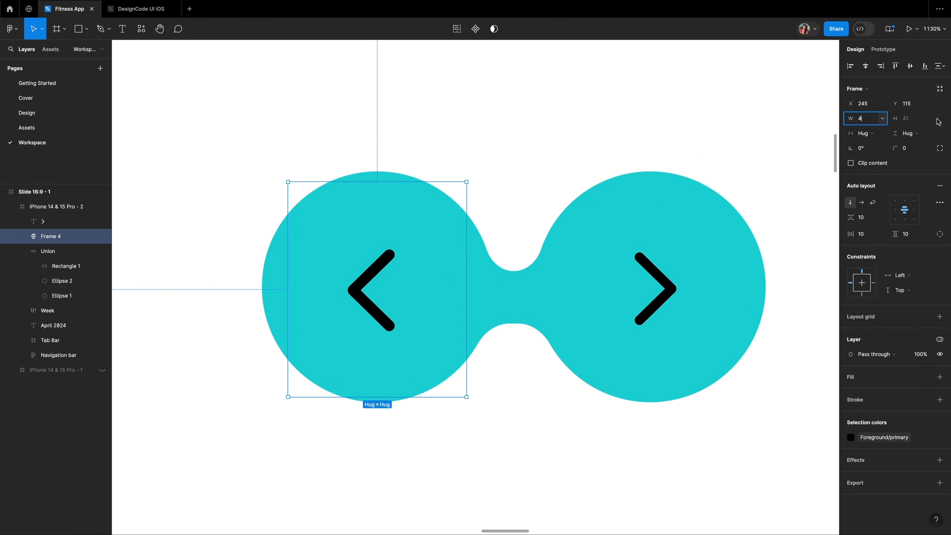
{"action": "type", "text": "4"}
{"action": "key", "text": "Tab"}
{"action": "type", "text": "44"}
{"action": "key", "text": "Return"}
- Nudge the left chevron's frame so it exactly covers the first turquoise circle
{"action": "key", "text": "Left"}
{"action": "key", "text": "Left"}
{"action": "key", "text": "Left"}
{"action": "key", "text": "Left"}
{"action": "key", "text": "Up"}
{"action": "key", "text": "Up"}
{"action": "key", "text": "Left"}
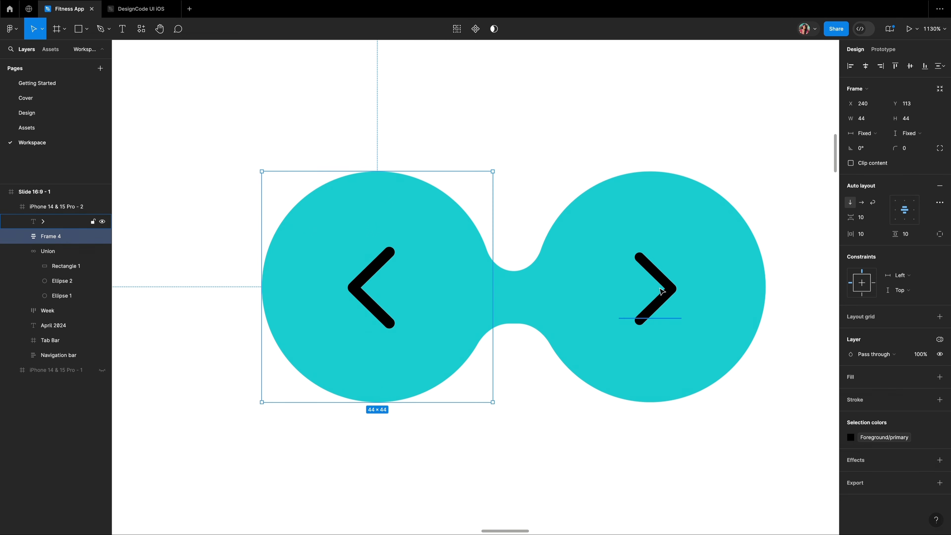
- Wrap the right chevron in a 44 px wide auto layout frame and align it over the second turquoise circle
{"action": "left_click", "coordinate": [663, 292]}
{"action": "key", "text": "shift+a"}
{"action": "left_click", "coordinate": [872, 119]}
{"action": "type", "text": "44"}
{"action": "key", "text": "Return"}
{"action": "left_click_drag", "start_coordinate": [781, 213], "coordinate": [749, 212]}
- Rename the two chevron frames as Right and Left to match their arrows
{"action": "double_click", "coordinate": [49, 225]}
{"action": "type", "text": "Right"}
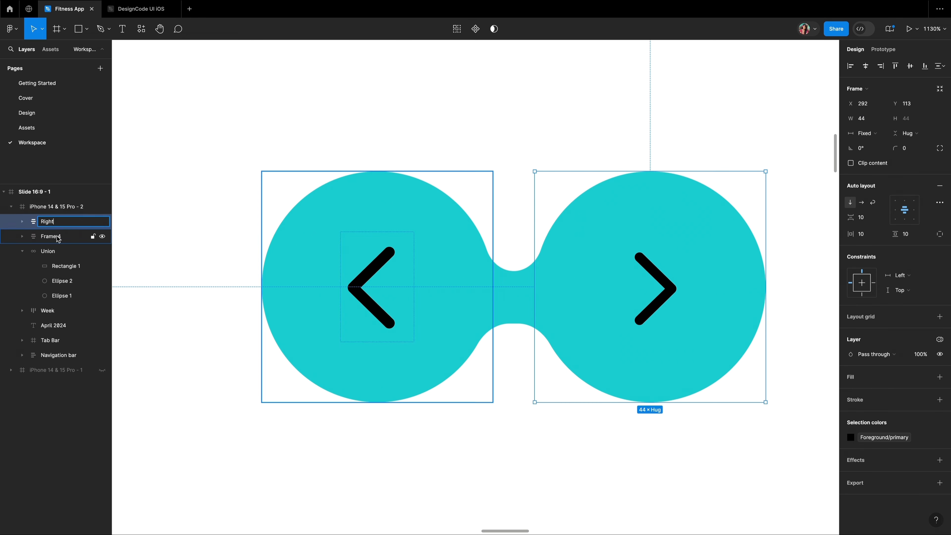
{"action": "double_click", "coordinate": [58, 239]}
{"action": "type", "text": "Left"}
- Frame the union shape and both chevron frames together, and name the new frame Navigation
{"action": "left_click", "coordinate": [22, 251]}
{"action": "left_click", "coordinate": [48, 251], "text": "shift"}
{"action": "left_click", "coordinate": [50, 222], "text": "shift"}
{"action": "right_click", "coordinate": [50, 222]}
{"action": "left_click", "coordinate": [78, 324]}
{"action": "double_click", "coordinate": [55, 223]}
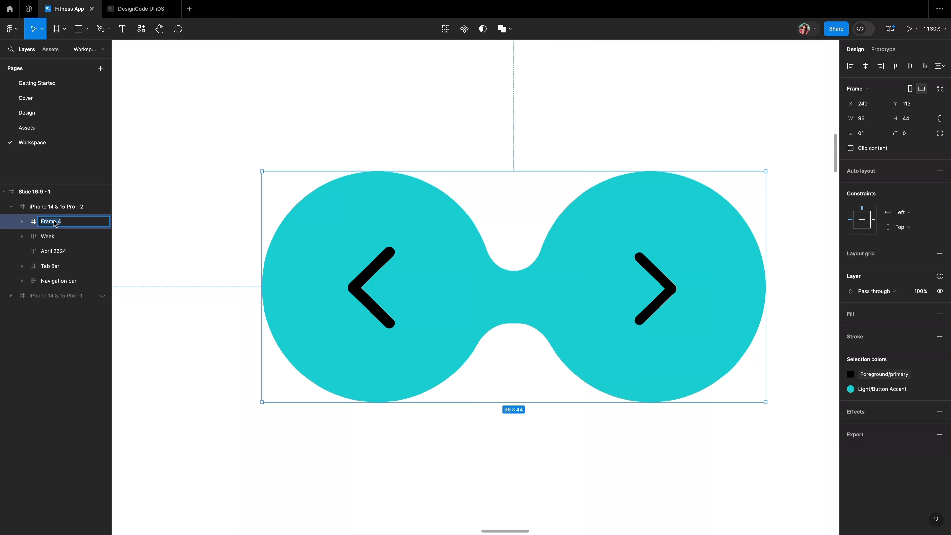
{"action": "left_click", "coordinate": [615, 435]}
{"action": "scroll", "coordinate": [648, 288], "scroll_direction": "down", "scroll_amount": 10}
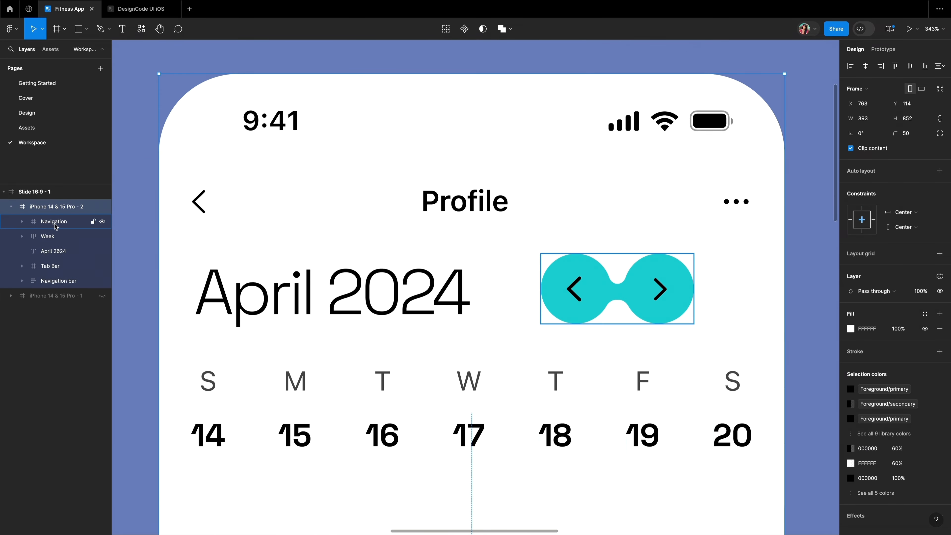
- Combine the April 2024 text and the Navigation frame into a horizontal auto layout, 353 px wide with Auto spacing
{"action": "left_click", "coordinate": [55, 225]}
{"action": "left_click", "coordinate": [22, 236]}
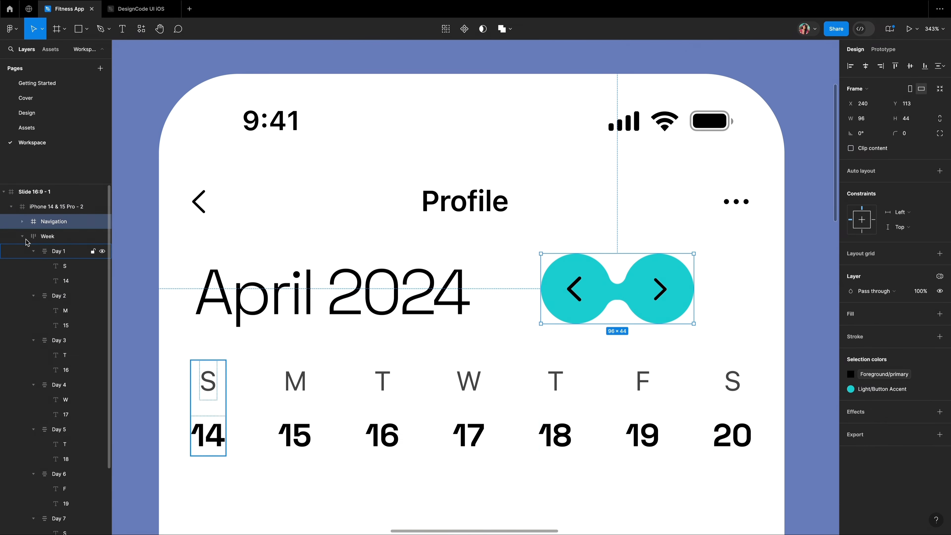
{"action": "left_click", "coordinate": [22, 236]}
{"action": "left_click", "coordinate": [48, 252], "text": "shift"}
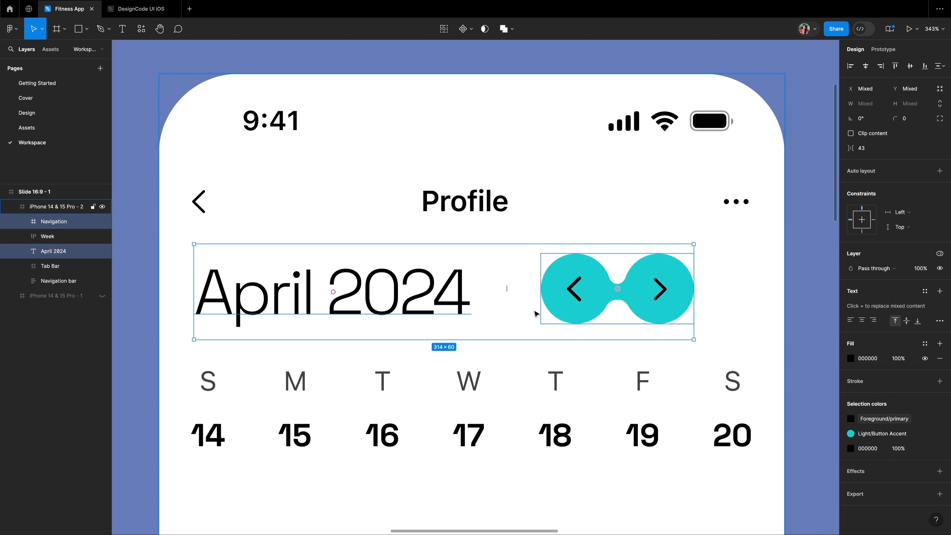
{"action": "key", "text": "shift+a"}
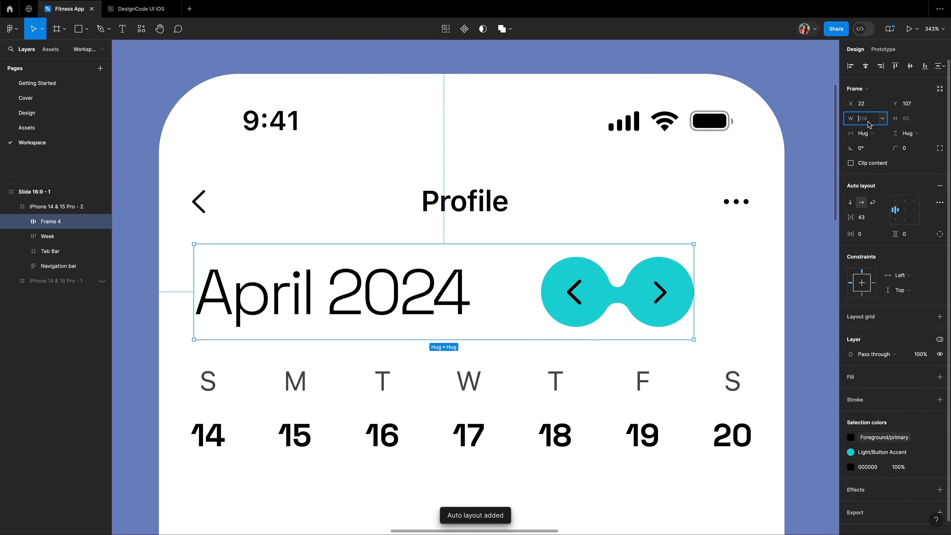
{"action": "type", "text": "353"}
{"action": "key", "text": "Return"}
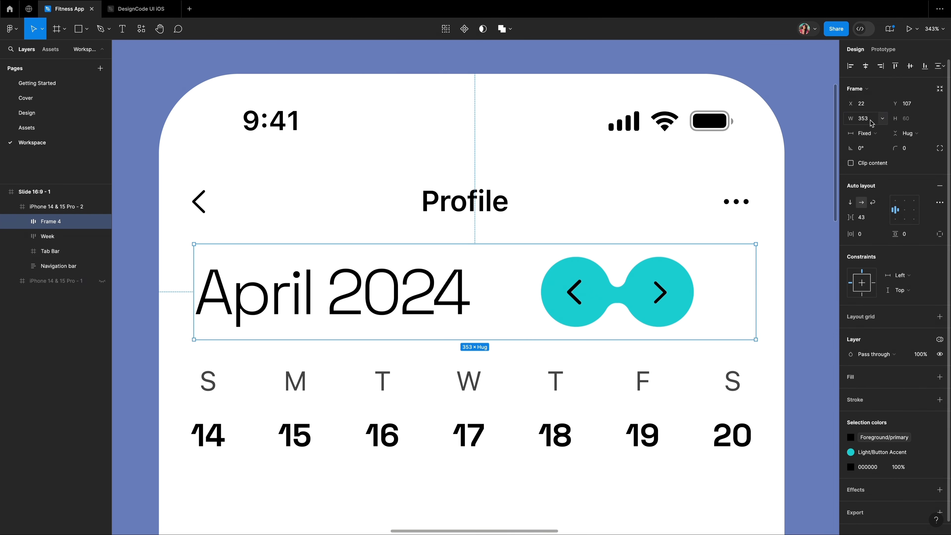
{"action": "left_click", "coordinate": [881, 217]}
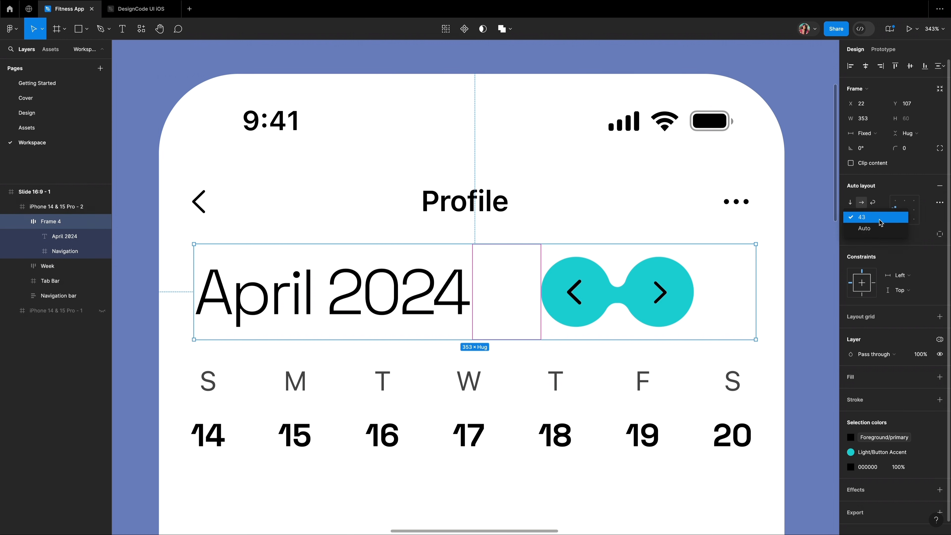
{"action": "left_click", "coordinate": [870, 230]}
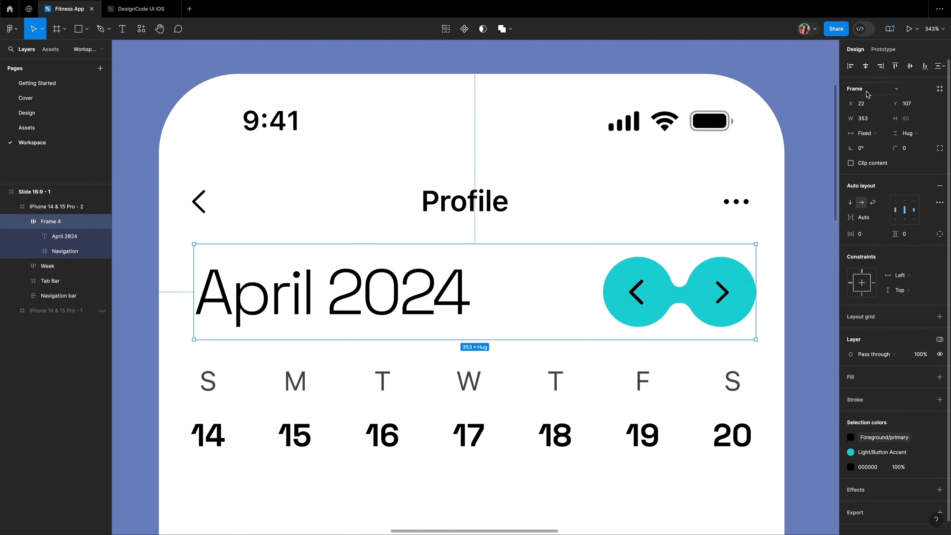
- Center the date row horizontally in the phone frame and rename it Date and navigation
{"action": "left_click_drag", "start_coordinate": [266, 255], "coordinate": [266, 255]}
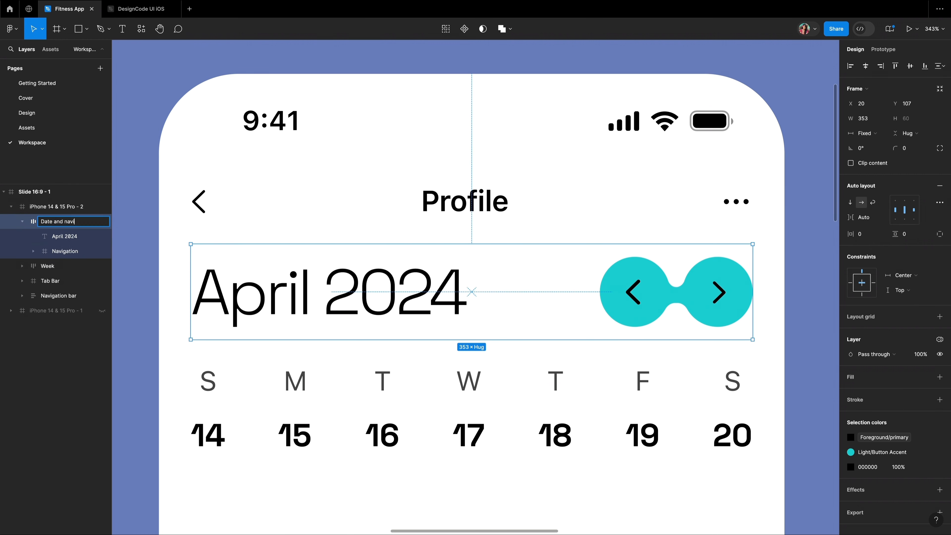
{"action": "type", "text": "ion"}
{"action": "key", "text": "Return"}
- Stack the Date and navigation row and the Week row in a vertical auto layout with a gap of 20
{"action": "left_click", "coordinate": [44, 237], "text": "shift"}
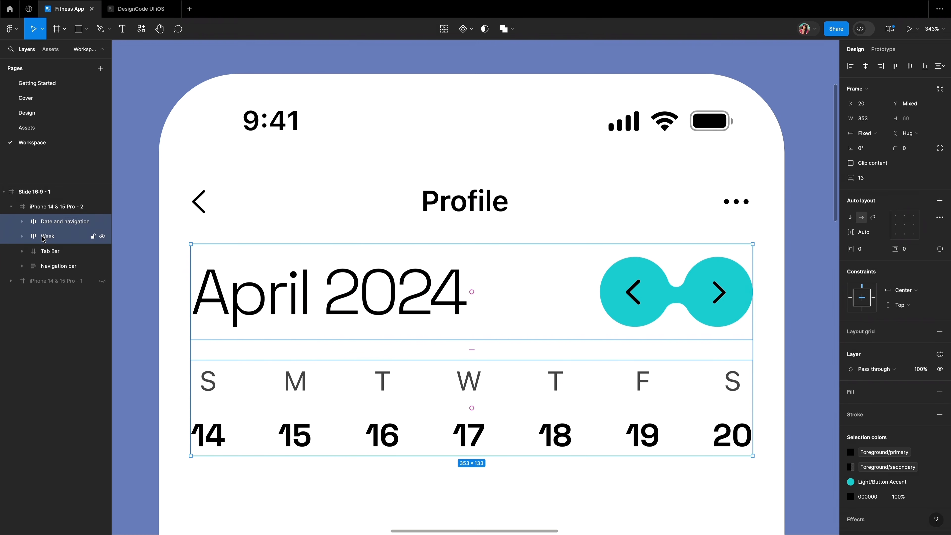
{"action": "key", "text": "shift+a"}
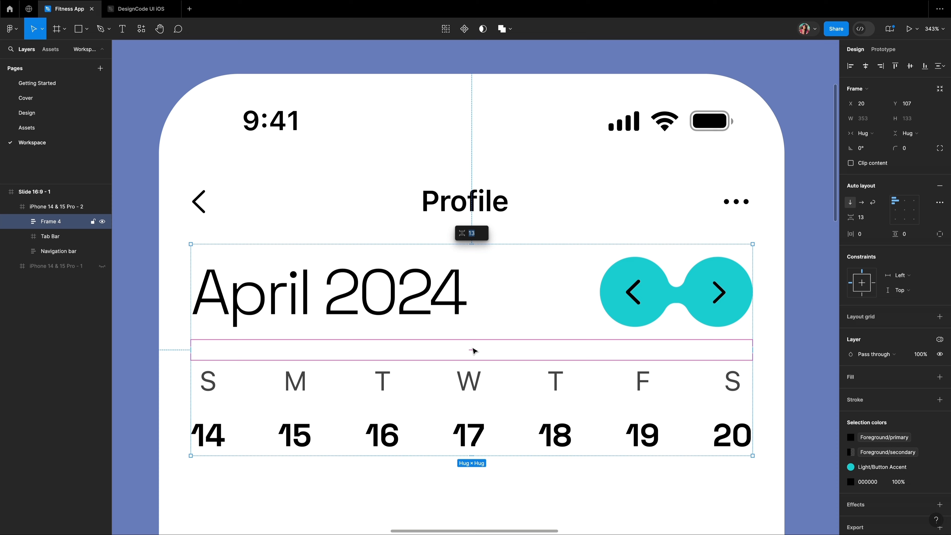
{"action": "type", "text": "20"}
{"action": "key", "text": "Return"}
- Add a 353 × 236 rectangle below the week calendar and center it horizontally in the phone frame
{"action": "key", "text": "r"}
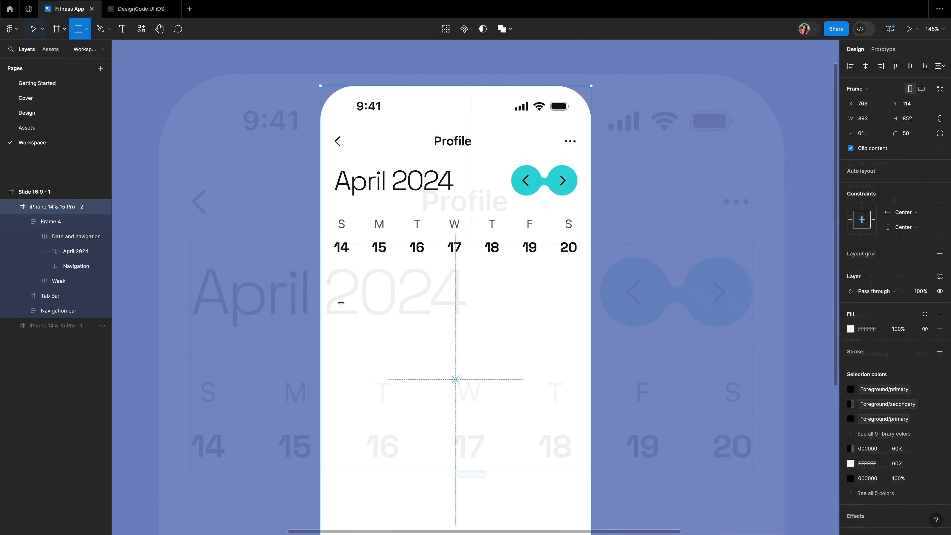
{"action": "left_click_drag", "start_coordinate": [337, 299], "coordinate": [577, 466]}
{"action": "type", "text": "353"}
{"action": "key", "text": "Return"}
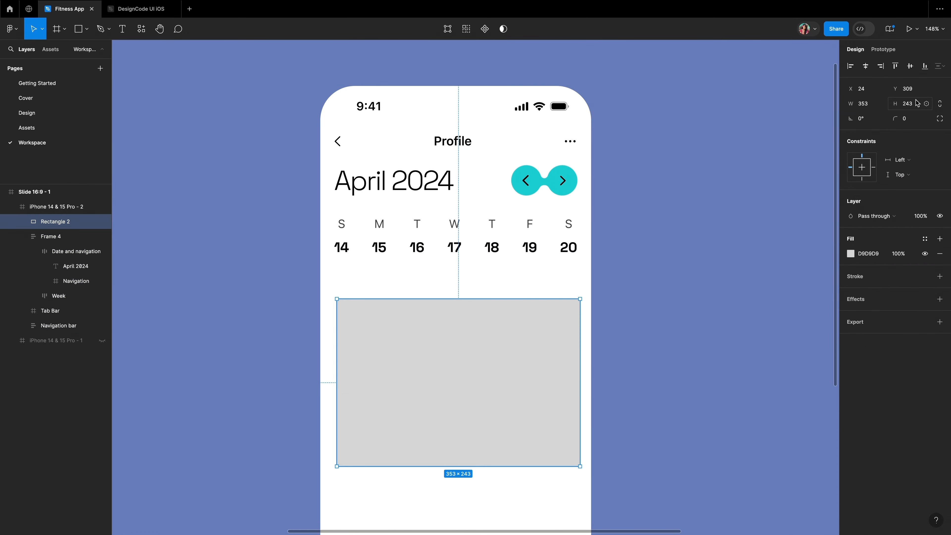
{"action": "type", "text": "36"}
{"action": "key", "text": "Return"}
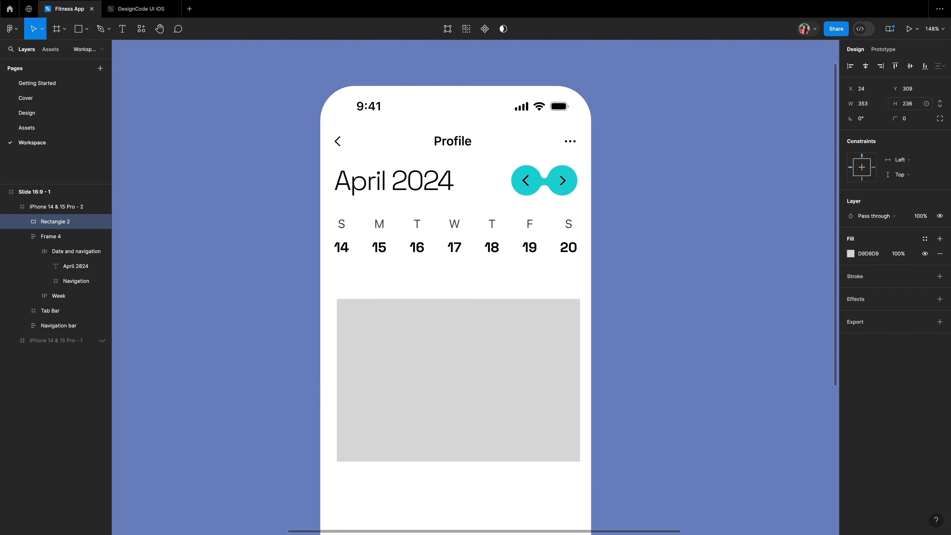
{"action": "key", "text": "alt+h"}
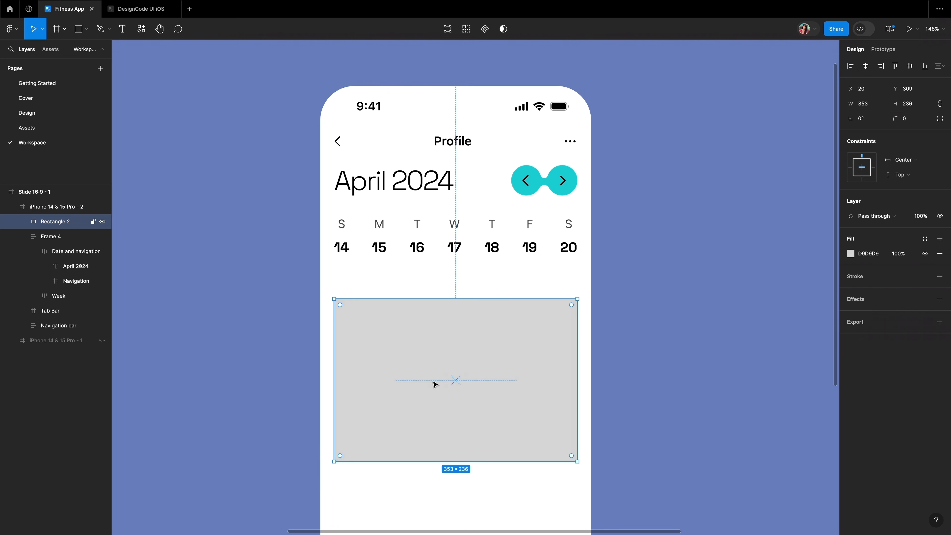
- Edit Rectangle 2's vector shape, add a point at the middle of its upper edge and lower the points right of centre about 50 px
{"action": "left_click", "coordinate": [447, 30]}
{"action": "left_click", "coordinate": [456, 299]}
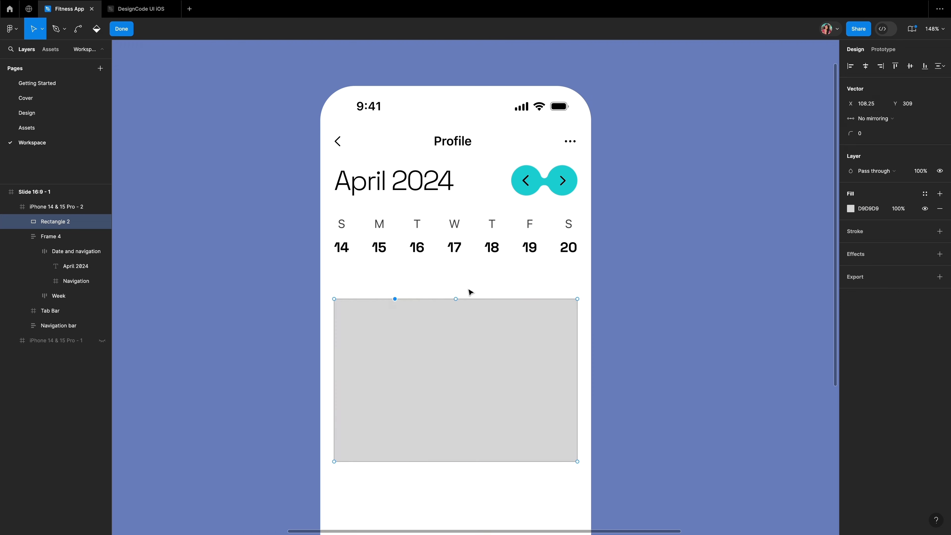
{"action": "left_click_drag", "start_coordinate": [446, 289], "coordinate": [587, 318]}
{"action": "key", "text": "shift+Down"}
{"action": "key", "text": "shift+Down"}
{"action": "key", "text": "shift+Down"}
{"action": "key", "text": "shift+Down"}
{"action": "key", "text": "shift+Down"}
{"action": "key", "text": "shift+Down"}
- Move the quarter point on Rectangle 2's upper edge right until it sits nearly above the middle point, forming a corner notch
{"action": "left_click_drag", "start_coordinate": [381, 287], "coordinate": [416, 307]}
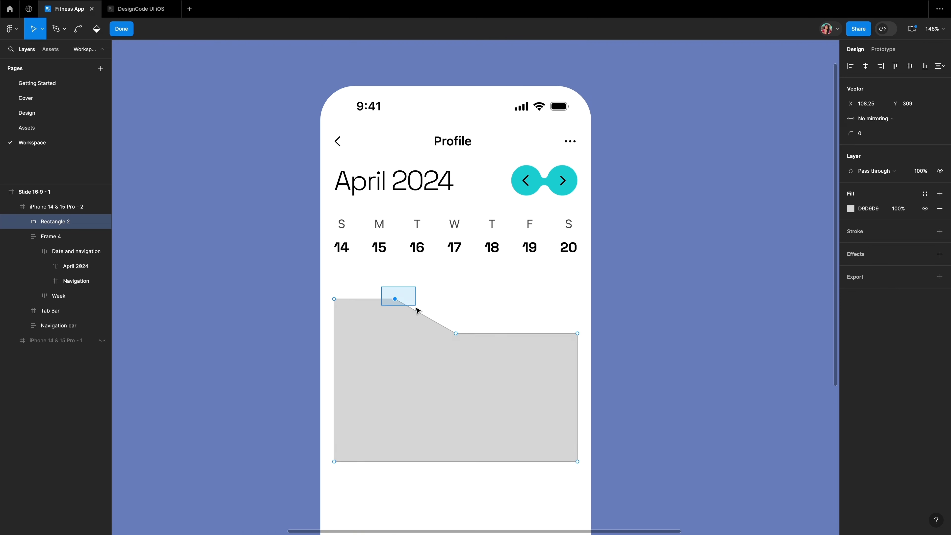
{"action": "key", "text": "shift+Right"}
{"action": "key", "text": "shift+Right"}
{"action": "key", "text": "shift+Right"}
{"action": "key", "text": "shift+Right"}
{"action": "key", "text": "shift+Right"}
{"action": "key", "text": "shift+Right"}
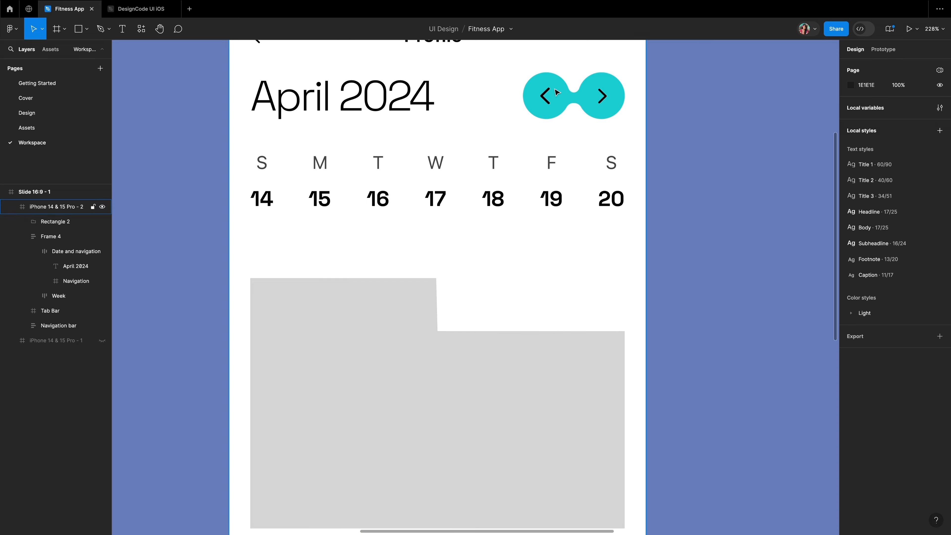
- Copy the teal Navigation arrow buttons and place the duplicate inside the card's upper-right notch
{"action": "double_click", "coordinate": [543, 96]}
{"action": "double_click", "coordinate": [543, 97]}
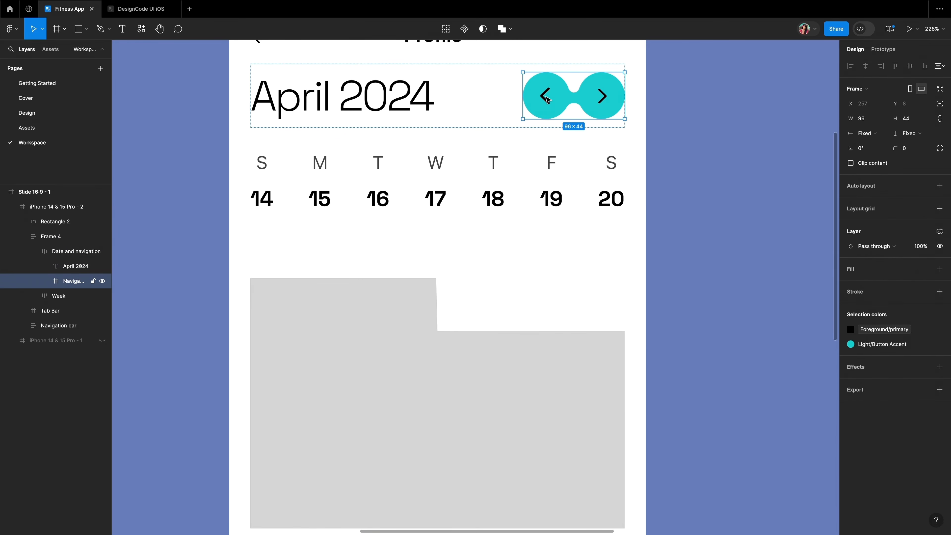
{"action": "right_click", "coordinate": [544, 97]}
{"action": "left_click", "coordinate": [558, 104]}
{"action": "right_click", "coordinate": [583, 276]}
{"action": "left_click", "coordinate": [524, 249]}
{"action": "left_click_drag", "start_coordinate": [560, 284], "coordinate": [480, 309]}
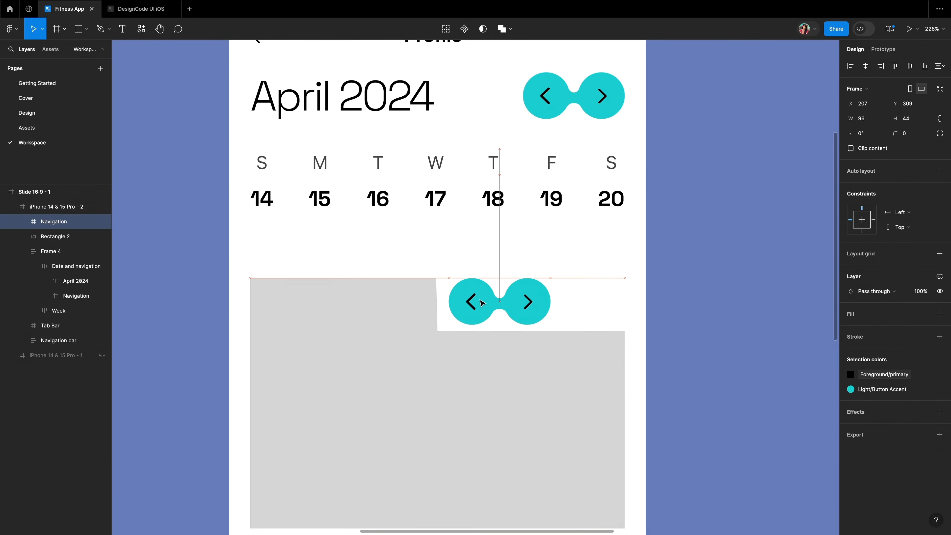
- Ungroup the duplicated Navigation frame and select Ellipse 2 inside its Union shape
{"action": "right_click", "coordinate": [46, 221]}
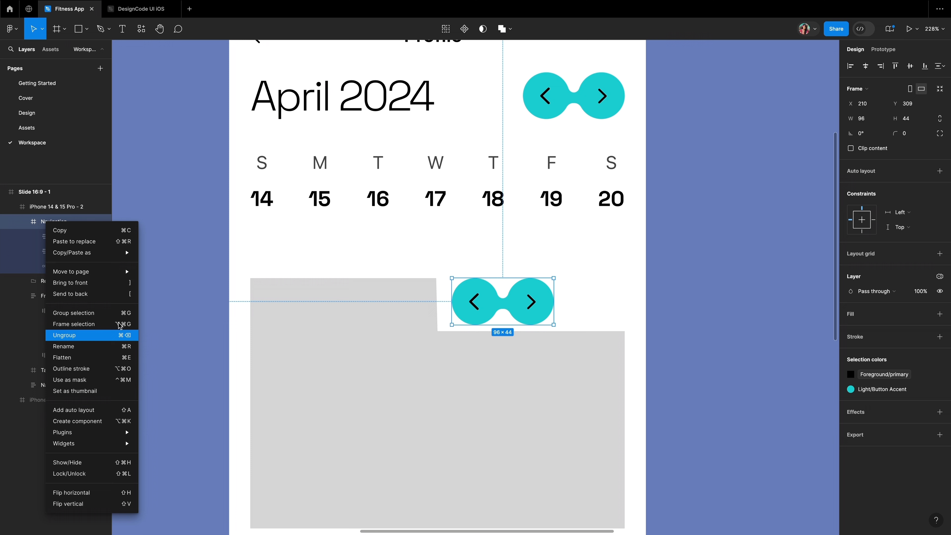
{"action": "left_click", "coordinate": [64, 335]}
{"action": "left_click", "coordinate": [23, 251]}
{"action": "left_click", "coordinate": [58, 283]}
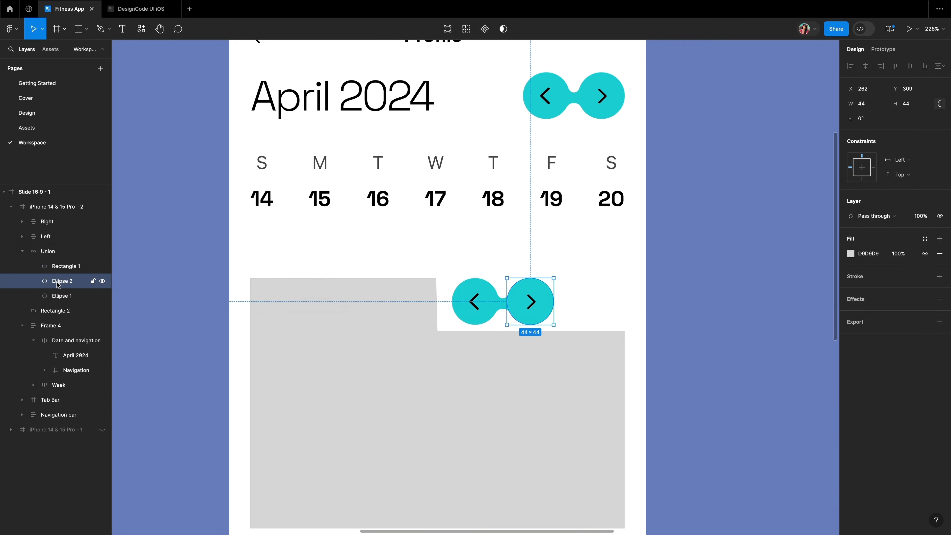
{"action": "scroll", "coordinate": [622, 283], "scroll_direction": "left", "scroll_amount": 1}
- Draw a rectangle beside the duplicated buttons, sized 100 × 44 with a corner radius of 50
{"action": "key", "text": "r"}
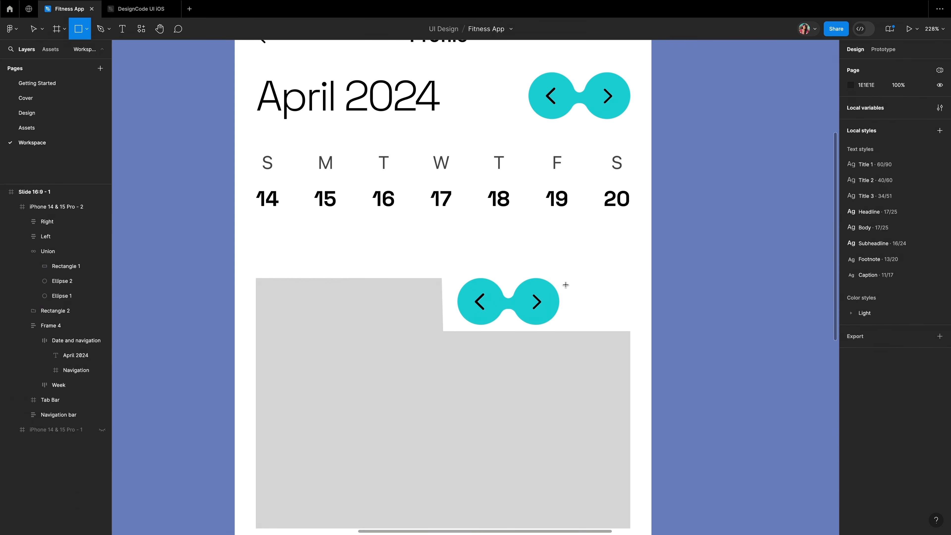
{"action": "left_click_drag", "start_coordinate": [566, 284], "coordinate": [630, 322]}
{"action": "left_click", "coordinate": [868, 108]}
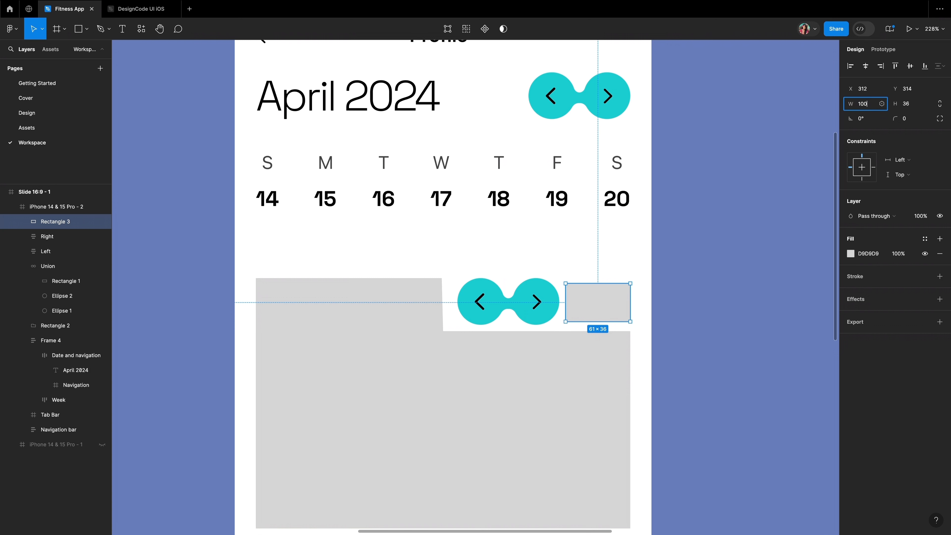
{"action": "type", "text": "100"}
{"action": "key", "text": "Return"}
{"action": "type", "text": "44"}
{"action": "left_click", "coordinate": [914, 119]}
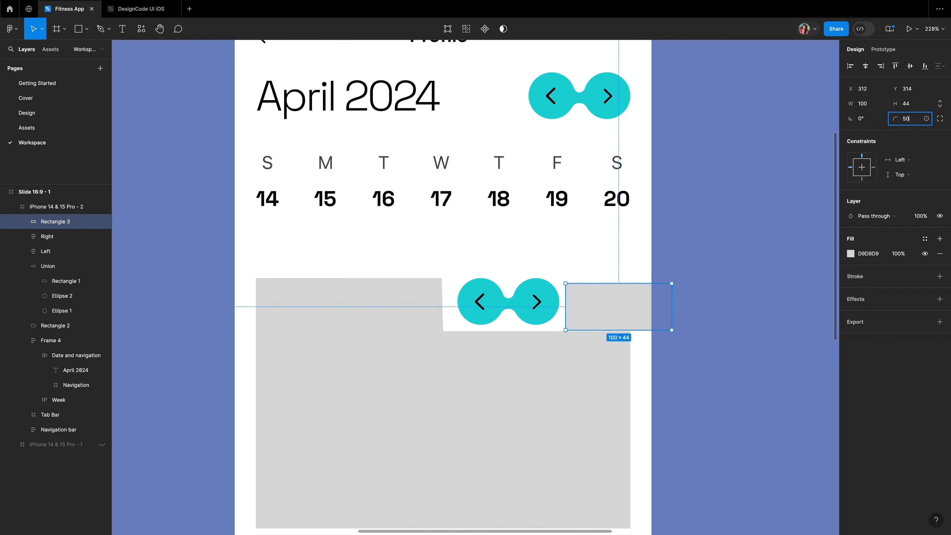
{"action": "type", "text": "50"}
{"action": "key", "text": "Return"}
- Copy and delete the rounded rectangle, replacing Ellipse 2 in the Union with it to form a pill
{"action": "right_click", "coordinate": [608, 294]}
{"action": "left_click", "coordinate": [621, 261]}
{"action": "key", "text": "Delete"}
{"action": "double_click", "coordinate": [540, 284]}
{"action": "right_click", "coordinate": [541, 286]}
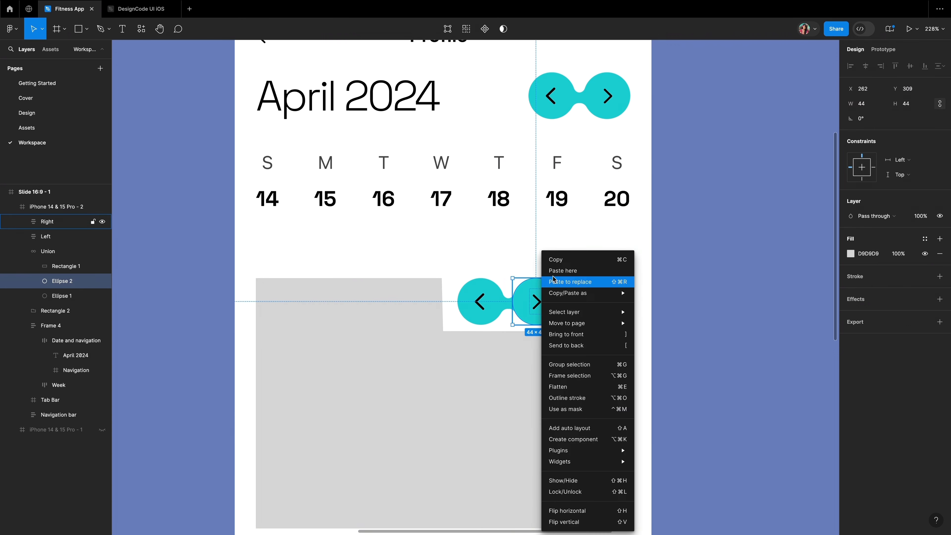
{"action": "left_click", "coordinate": [554, 281]}
- Create a styled text layer reading "More" and replace the right arrow of the duplicated button with it
{"action": "key", "text": "t"}
{"action": "left_click_drag", "start_coordinate": [444, 354], "coordinate": [500, 375]}
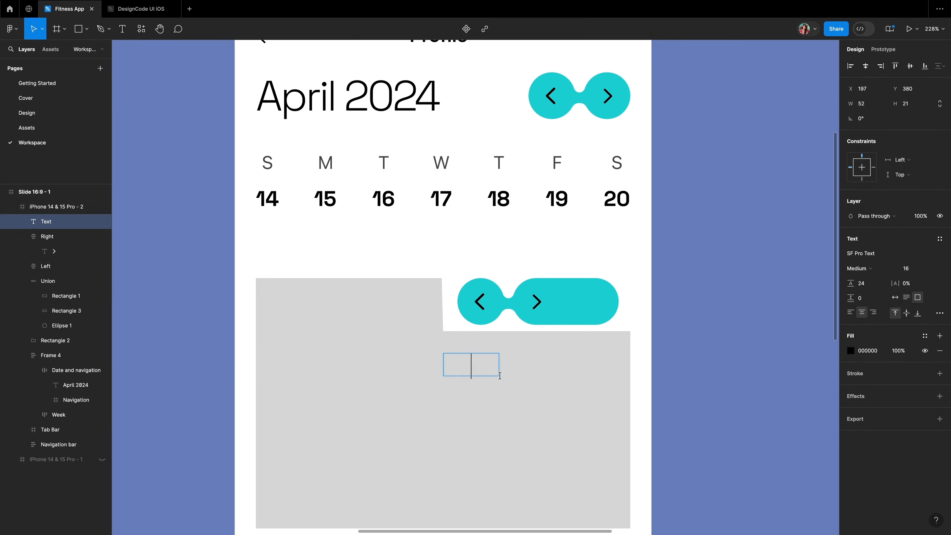
{"action": "left_click", "coordinate": [941, 239]}
{"action": "left_click", "coordinate": [886, 356]}
{"action": "left_click", "coordinate": [941, 254]}
{"action": "left_click", "coordinate": [804, 332]}
{"action": "key", "text": "Escape"}
{"action": "right_click", "coordinate": [476, 370]}
{"action": "left_click", "coordinate": [491, 261]}
{"action": "key", "text": "Delete"}
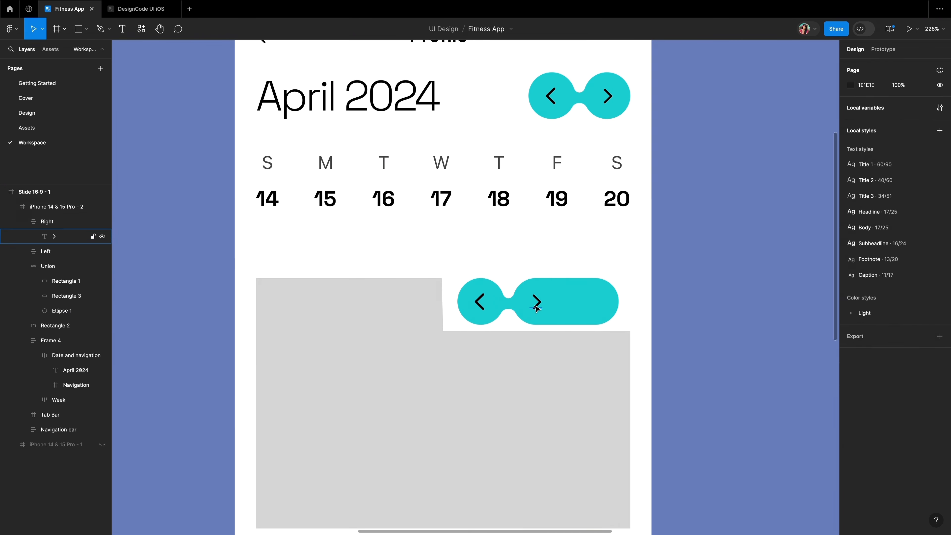
{"action": "right_click", "coordinate": [537, 308]}
{"action": "left_click", "coordinate": [559, 281]}
- Resize the Right frame holding the "More" label to 100 × 44 and align it over the teal pill
{"action": "left_click_drag", "start_coordinate": [538, 304], "coordinate": [550, 304]}
{"action": "left_click_drag", "start_coordinate": [851, 119], "coordinate": [891, 113]}
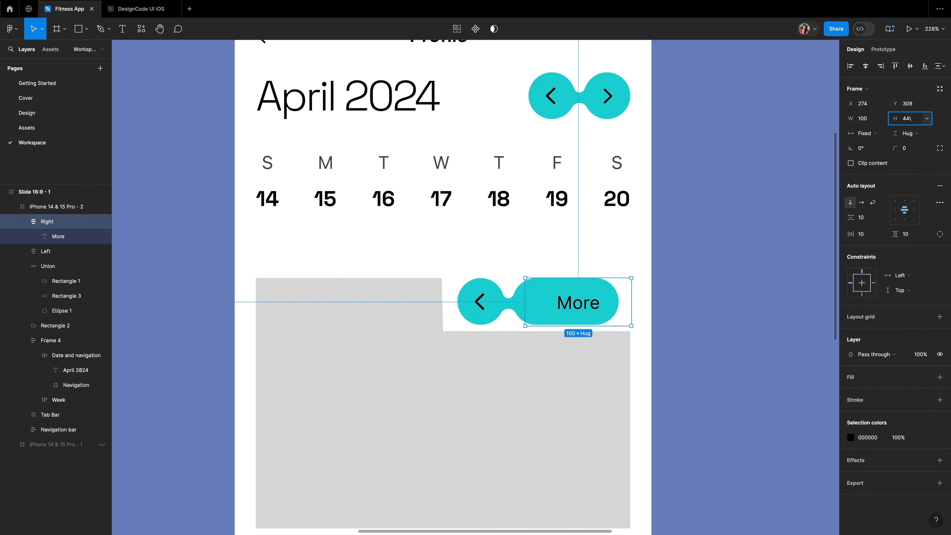
{"action": "key", "text": "Return"}
{"action": "left_click_drag", "start_coordinate": [597, 294], "coordinate": [584, 294]}
{"action": "left_click_drag", "start_coordinate": [584, 294], "coordinate": [586, 293]}
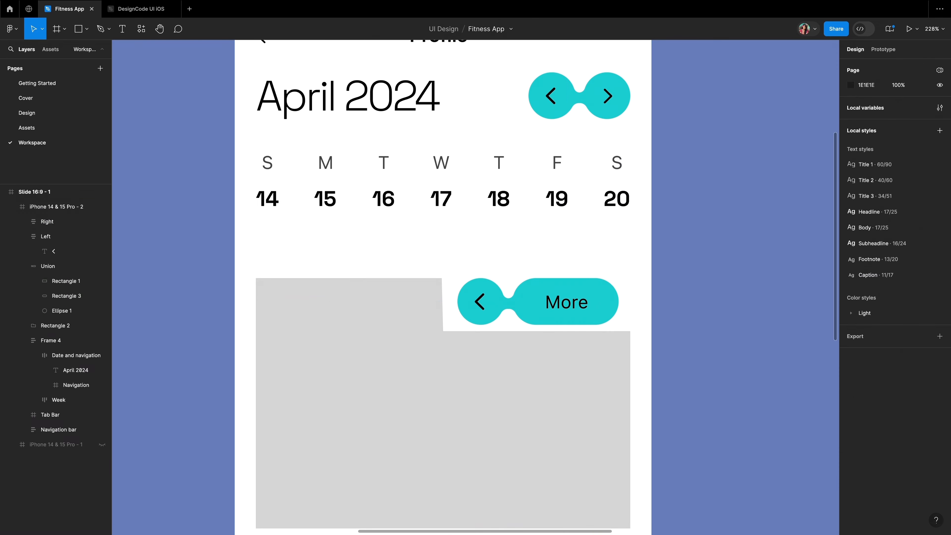
- Copy the share icon from the Assets page and replace the duplicated button's left arrow with it on the Workspace page
{"action": "left_click", "coordinate": [27, 127]}
{"action": "right_click", "coordinate": [561, 315]}
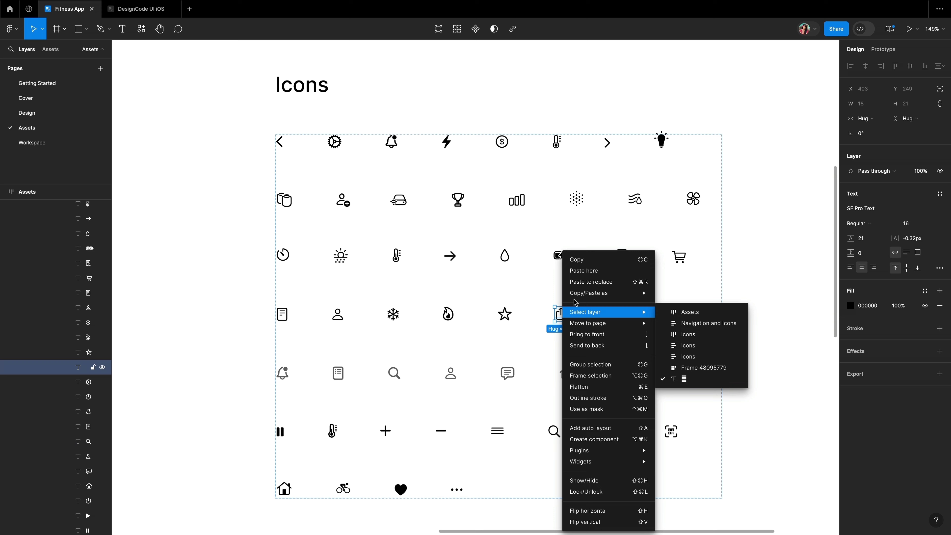
{"action": "left_click", "coordinate": [577, 259]}
{"action": "left_click", "coordinate": [32, 143]}
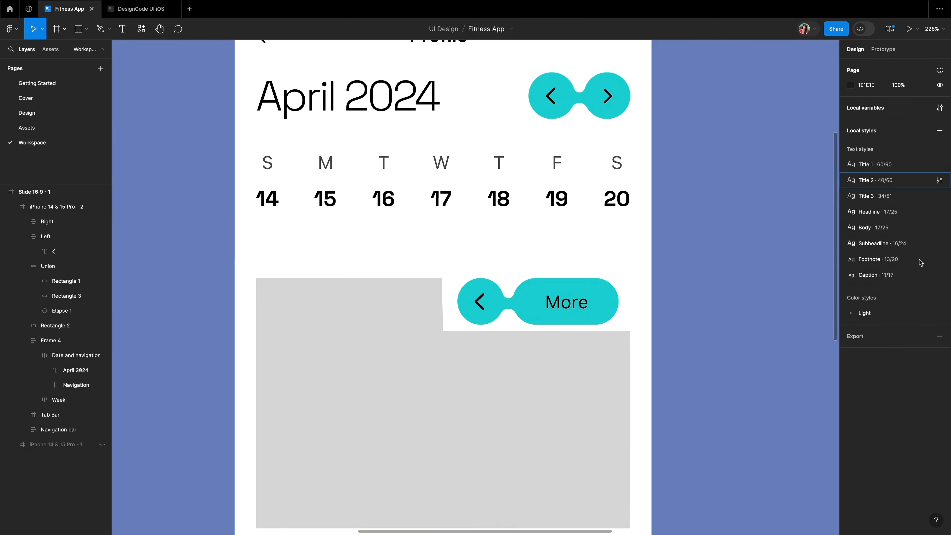
{"action": "left_click", "coordinate": [477, 302]}
{"action": "right_click", "coordinate": [480, 303]}
{"action": "left_click", "coordinate": [561, 284]}
{"action": "left_click", "coordinate": [762, 355]}
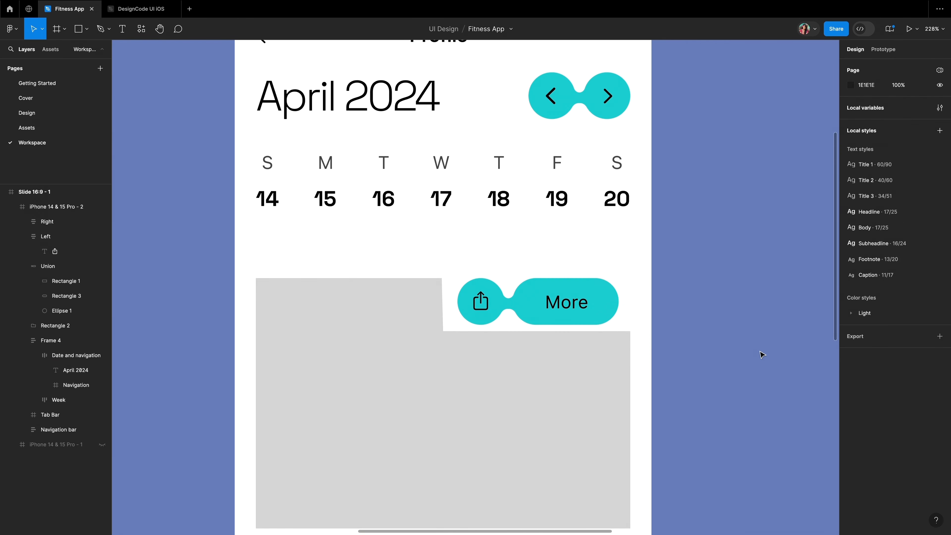
- Rename the Right frame as "More button" and the Left frame as "Share button"
{"action": "double_click", "coordinate": [48, 221]}
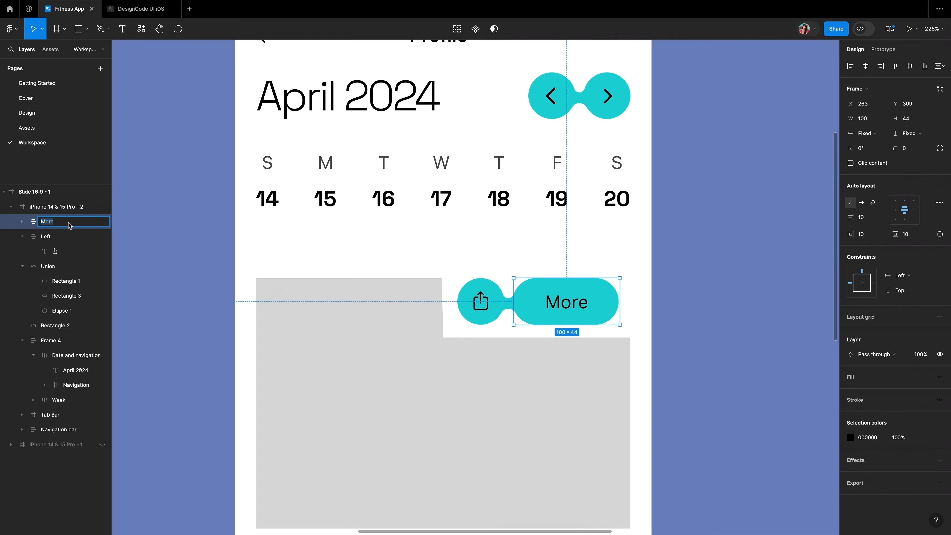
{"action": "type", "text": "More button"}
{"action": "left_click", "coordinate": [54, 238]}
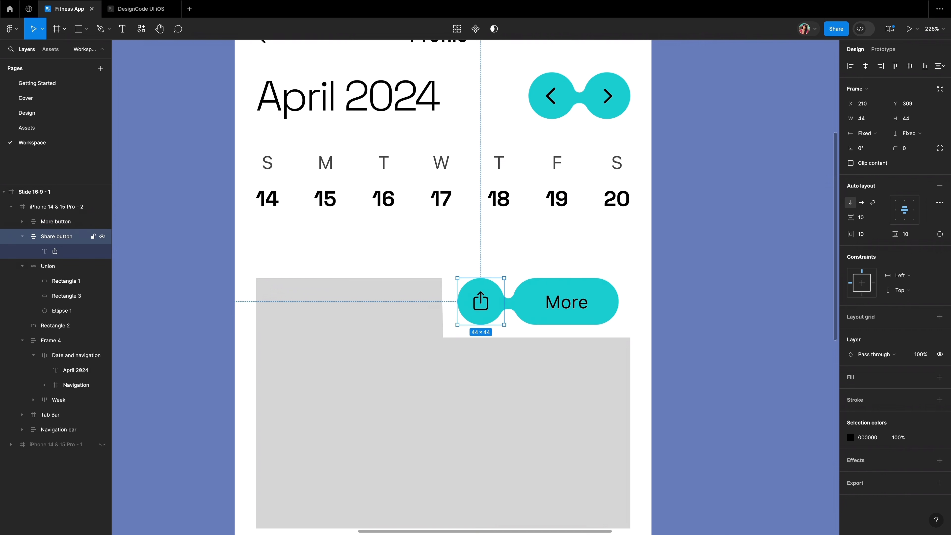
- Frame the More button, Share button and Union layers together and name the frame "Liquid Button"
{"action": "left_click", "coordinate": [22, 236]}
{"action": "left_click", "coordinate": [22, 252]}
{"action": "left_click", "coordinate": [56, 252], "text": "shift"}
{"action": "left_click", "coordinate": [50, 222], "text": "shift"}
{"action": "right_click", "coordinate": [47, 221]}
{"action": "left_click", "coordinate": [75, 324]}
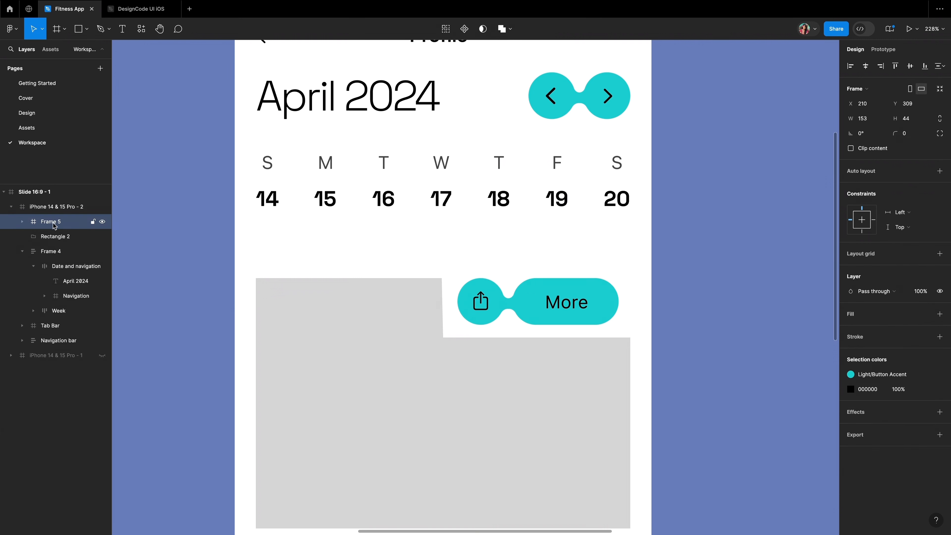
{"action": "double_click", "coordinate": [50, 221]}
{"action": "type", "text": "Liquid Button"}
{"action": "key", "text": "Return"}
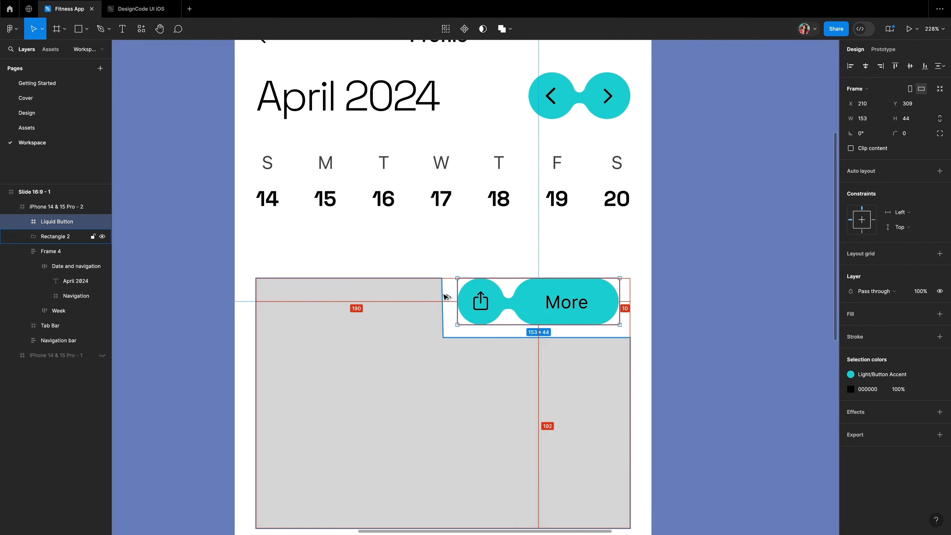
- Move the Liquid Button down 10 px and lower the horizontal edge of Rectangle 2's notch to Y 375
{"action": "key", "text": "shift+Down"}
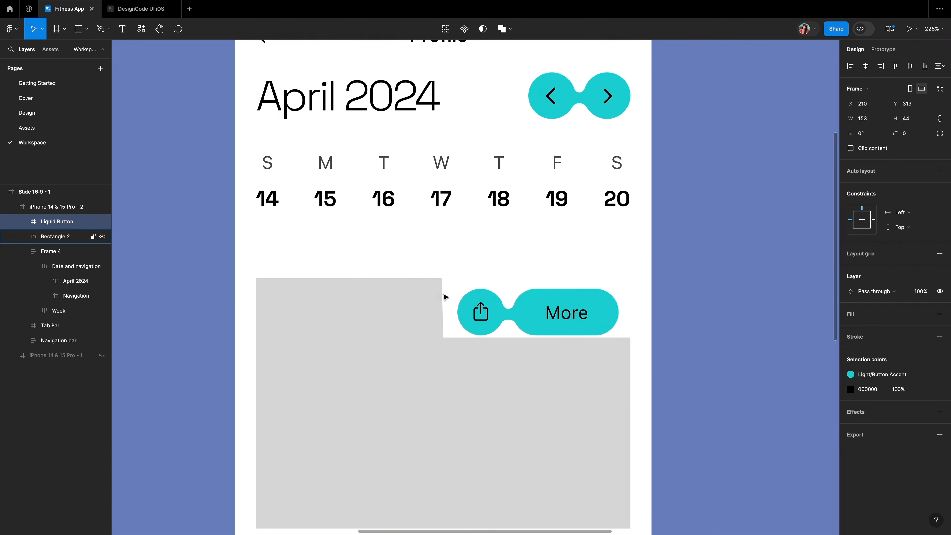
{"action": "key", "text": "alt"}
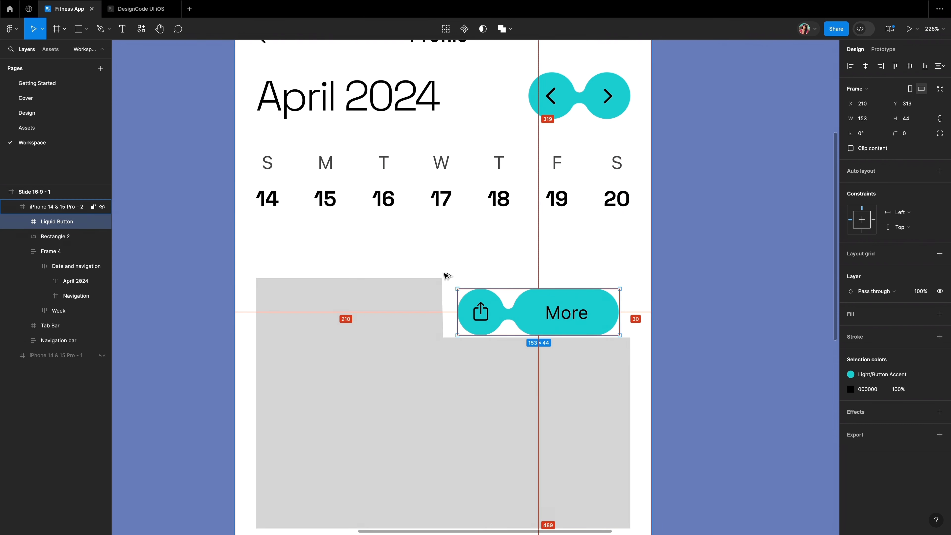
{"action": "double_click", "coordinate": [461, 398]}
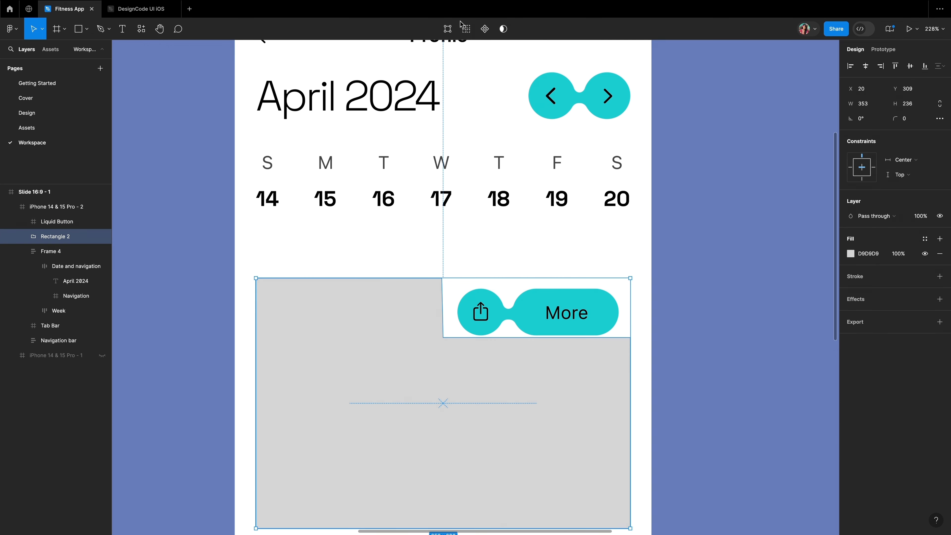
{"action": "left_click_drag", "start_coordinate": [638, 333], "coordinate": [447, 346]}
{"action": "key", "text": "shift+Down"}
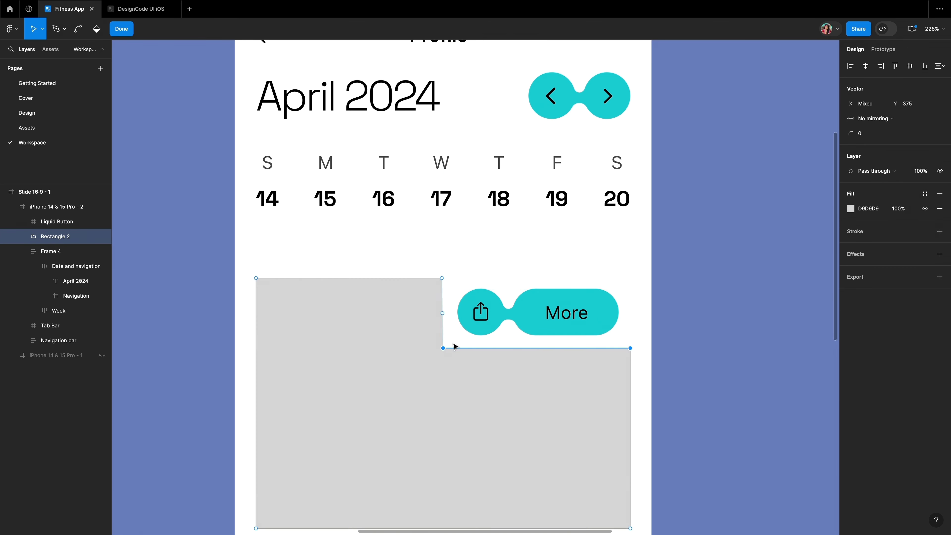
- Show the rulers and place a horizontal guide along the notch's lower edge
{"action": "mouse_move", "coordinate": [149, 3]}
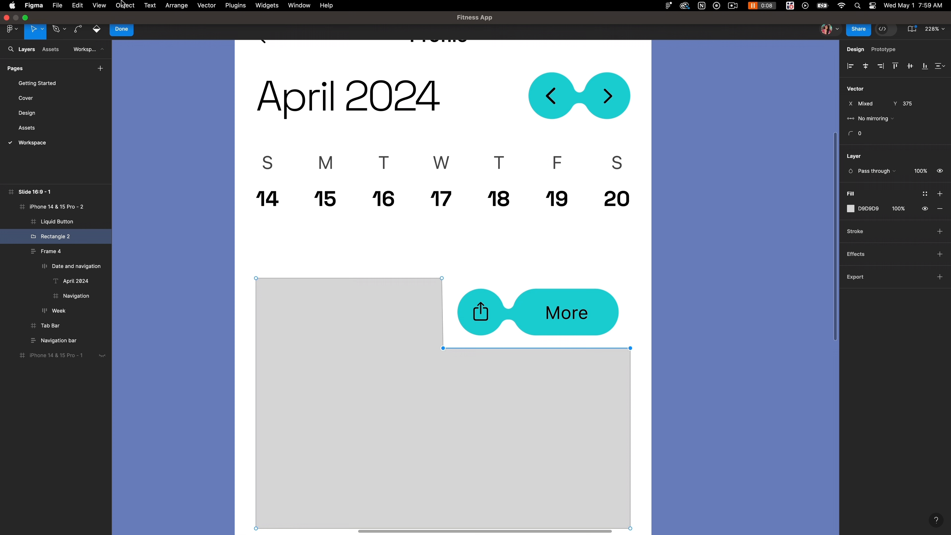
{"action": "left_click", "coordinate": [99, 6]}
{"action": "left_click", "coordinate": [116, 40]}
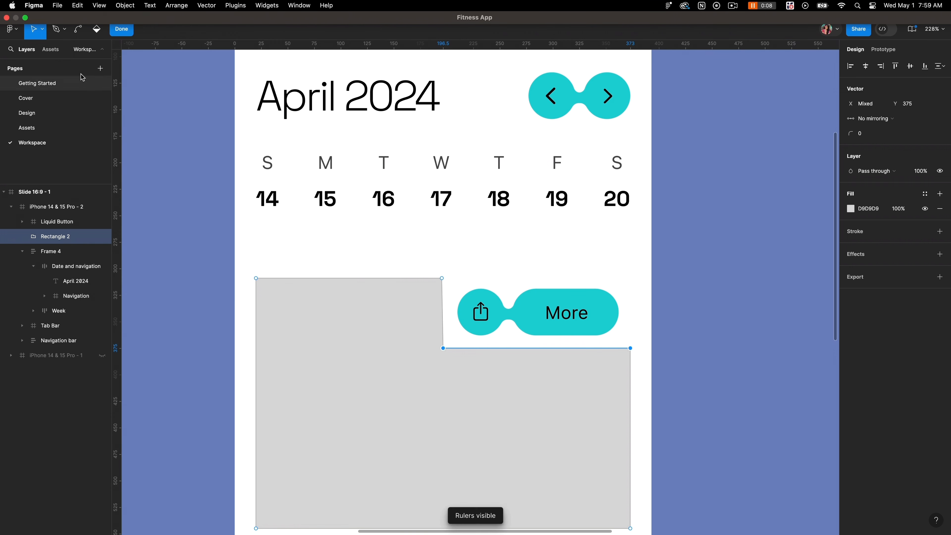
{"action": "left_click_drag", "start_coordinate": [129, 95], "coordinate": [146, 348]}
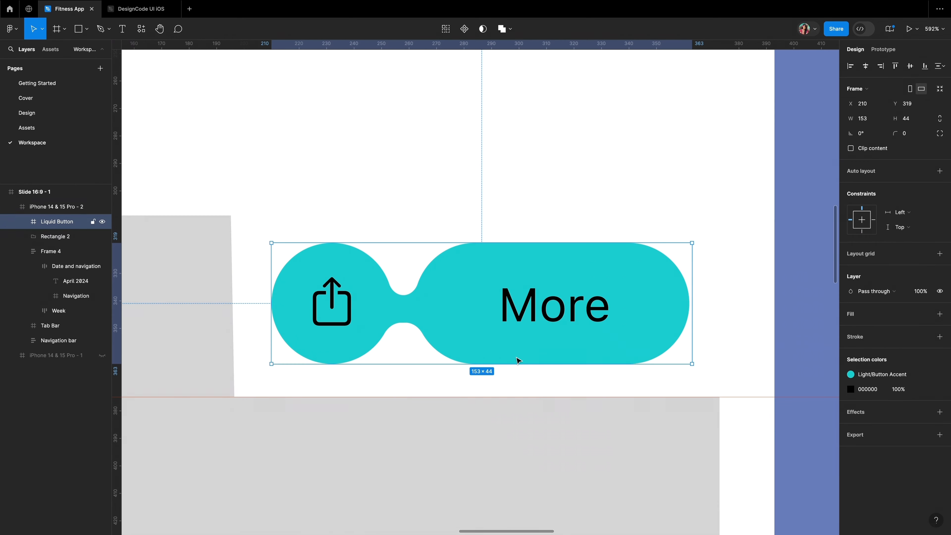
- Check the Liquid Button's spacing and raise the horizontal edge of Rectangle 2's notch to Y 373
{"action": "key", "text": "alt"}
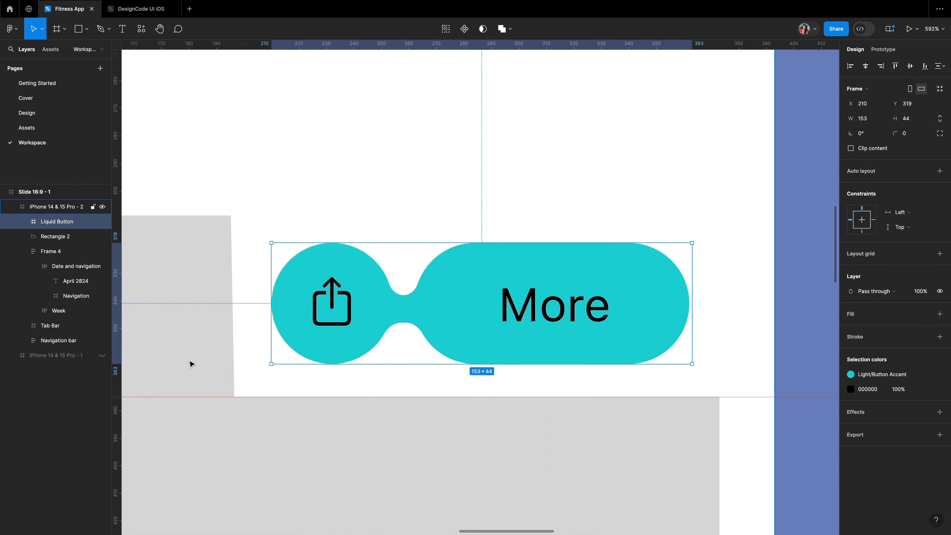
{"action": "left_click", "coordinate": [55, 236]}
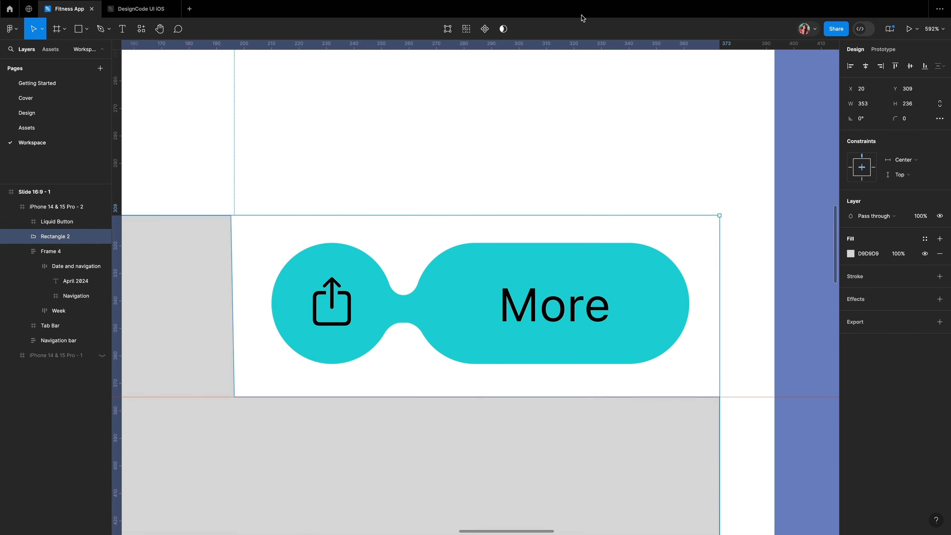
{"action": "left_click", "coordinate": [448, 29]}
{"action": "left_click_drag", "start_coordinate": [727, 373], "coordinate": [157, 426]}
{"action": "key", "text": "Up"}
{"action": "key", "text": "Up"}
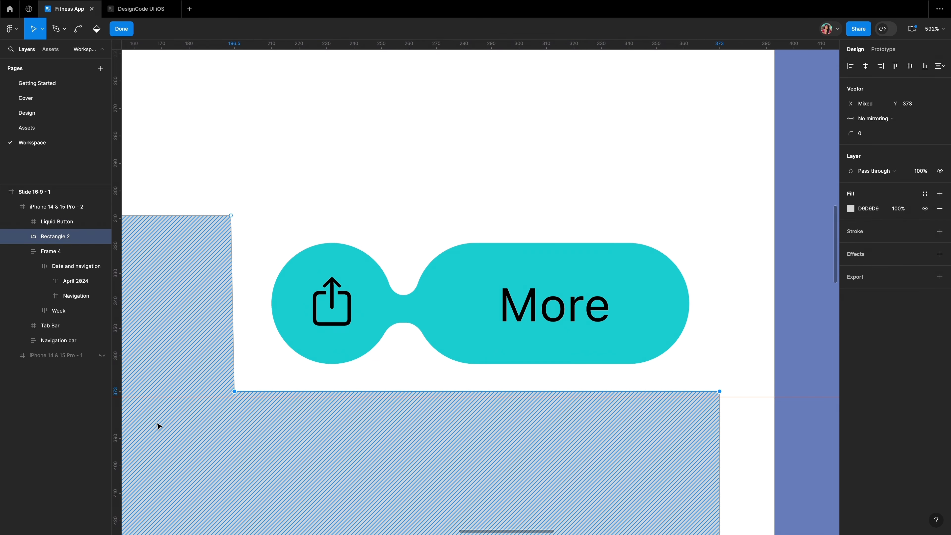
{"action": "key", "text": "Escape"}
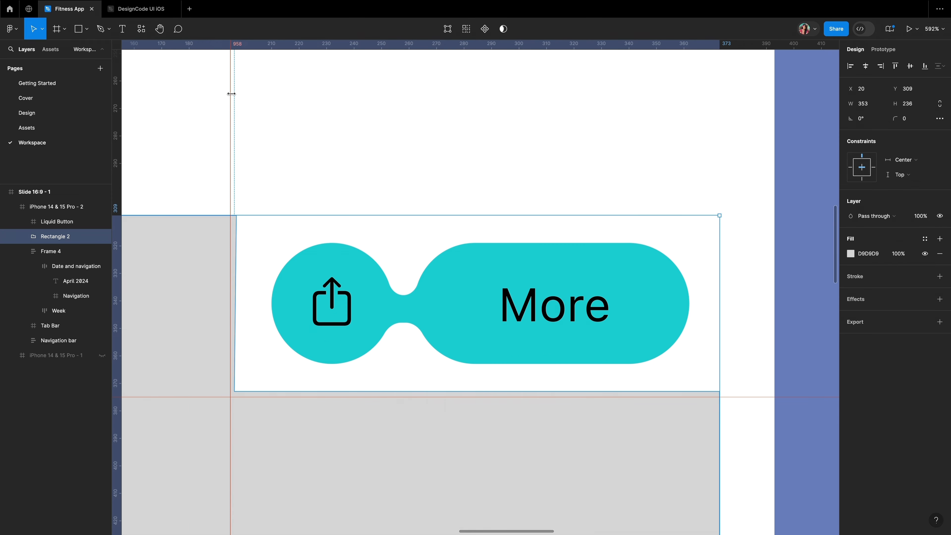
- Place a vertical guide at 960 along the notch's side edge and measure the Liquid Button's distance to the card
{"action": "left_click", "coordinate": [235, 91]}
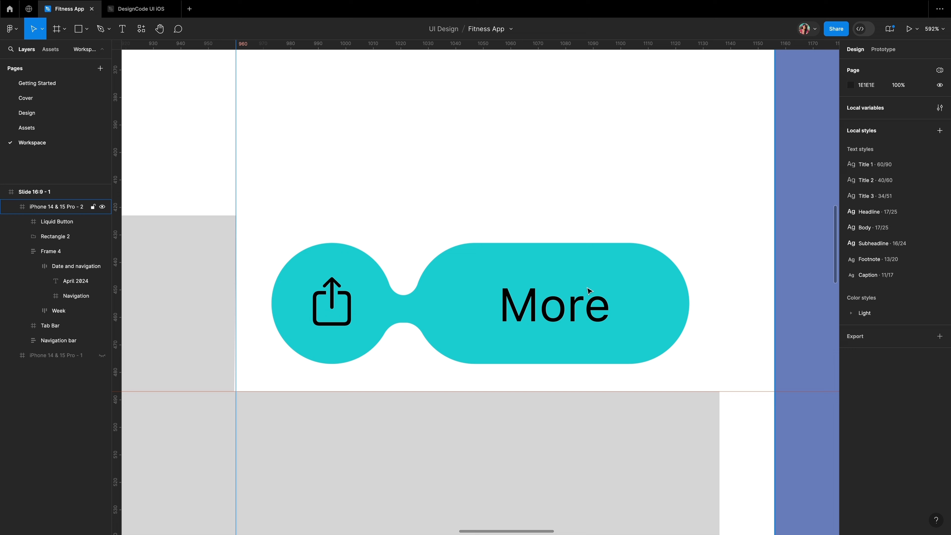
{"action": "left_click", "coordinate": [590, 261]}
{"action": "key", "text": "alt"}
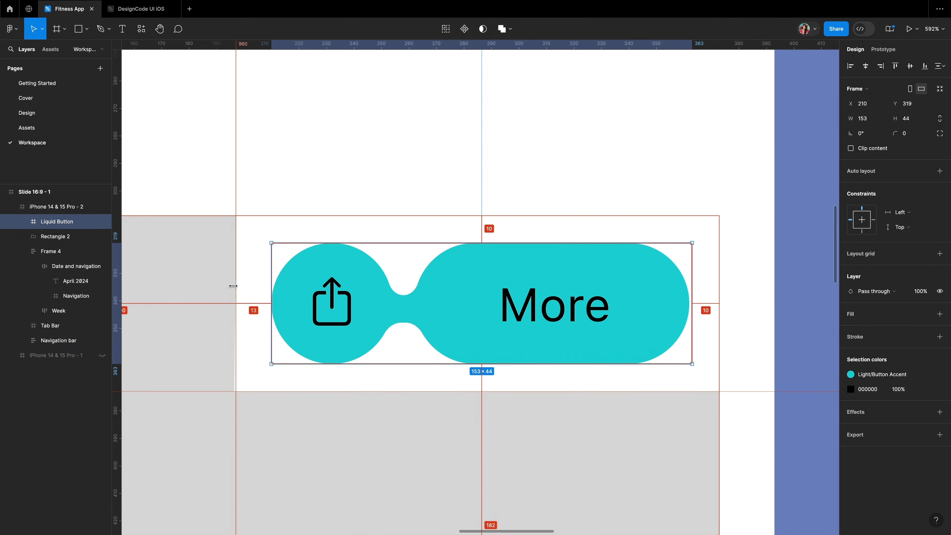
- Shift the side edge of Rectangle 2's notch toward the Liquid Button and straighten it by nudging its corner points
{"action": "double_click", "coordinate": [231, 247]}
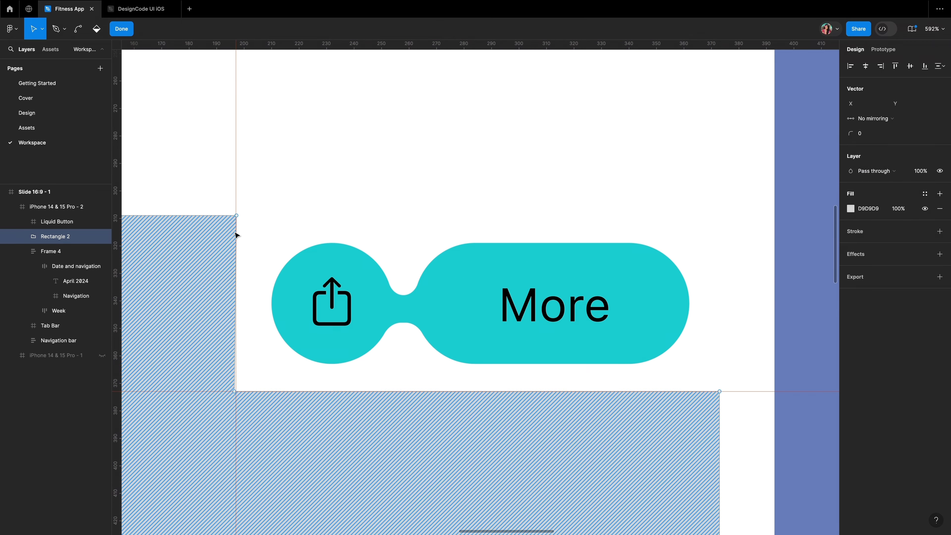
{"action": "left_click_drag", "start_coordinate": [254, 194], "coordinate": [192, 399]}
{"action": "key", "text": "Right"}
{"action": "key", "text": "Right"}
{"action": "key", "text": "Right"}
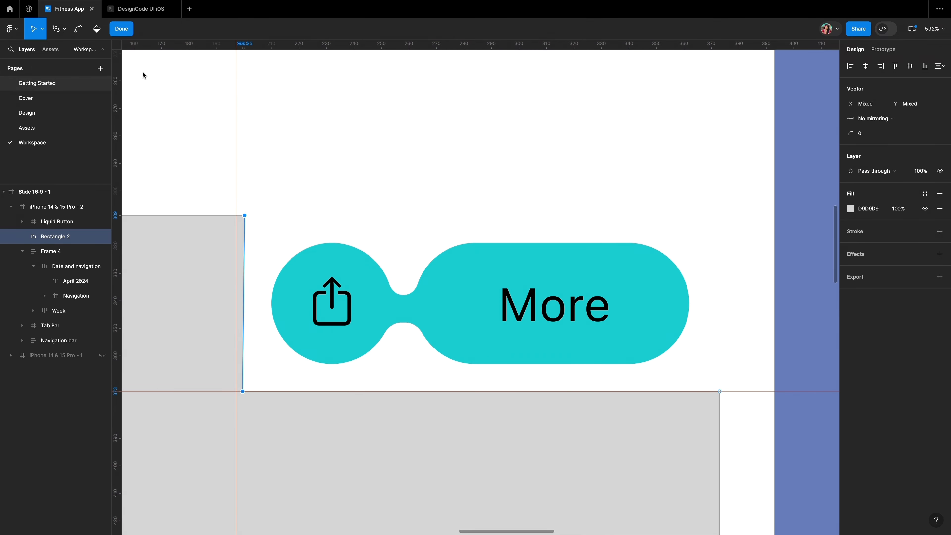
{"action": "left_click_drag", "start_coordinate": [254, 208], "coordinate": [236, 227]}
{"action": "key", "text": "Left"}
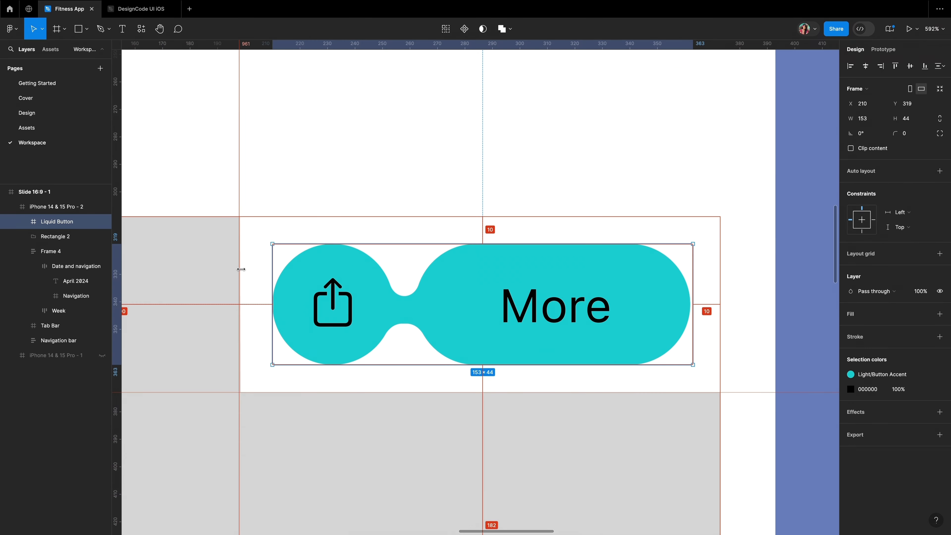
- Move the vertical guide to 963 and align the side edge of Rectangle 2's notch with it
{"action": "left_click_drag", "start_coordinate": [240, 270], "coordinate": [244, 262]}
{"action": "left_click", "coordinate": [227, 258]}
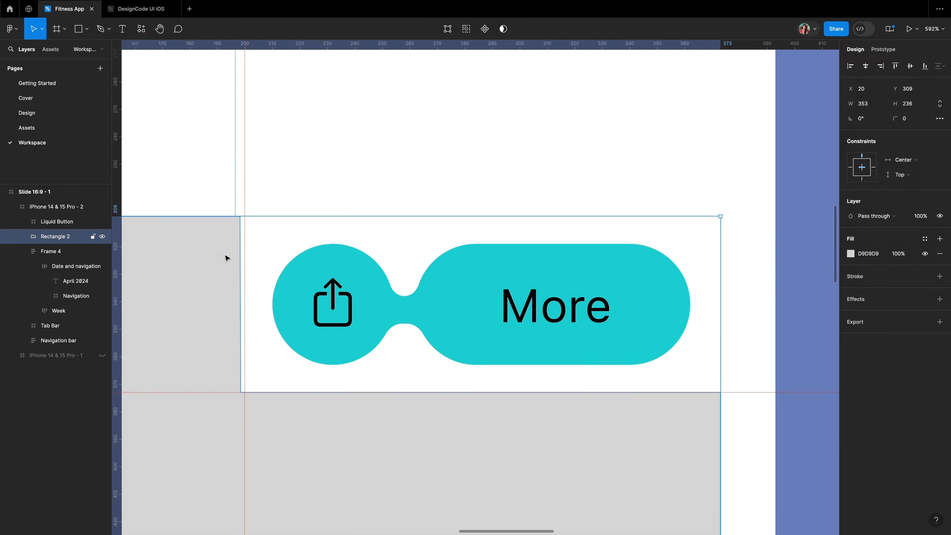
{"action": "key", "text": "Return"}
{"action": "left_click_drag", "start_coordinate": [239, 200], "coordinate": [248, 431]}
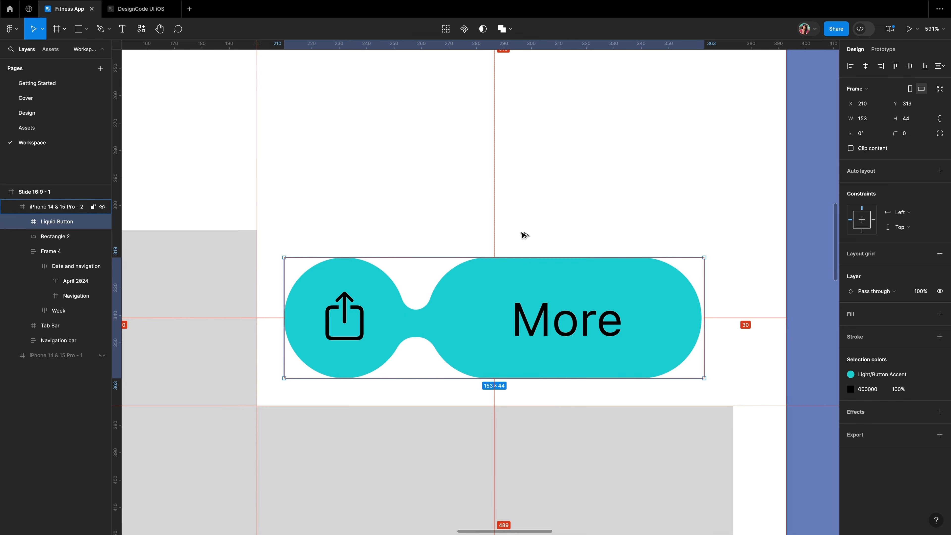
- Hide the rulers and their guides
{"action": "scroll", "coordinate": [452, 298], "scroll_direction": "down", "scroll_amount": 5}
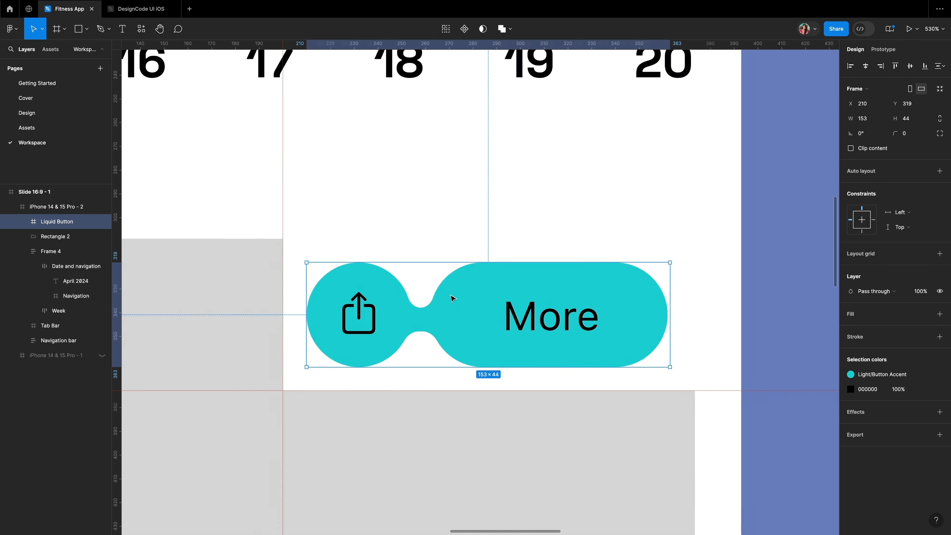
{"action": "scroll", "coordinate": [452, 298], "scroll_direction": "down", "scroll_amount": 2}
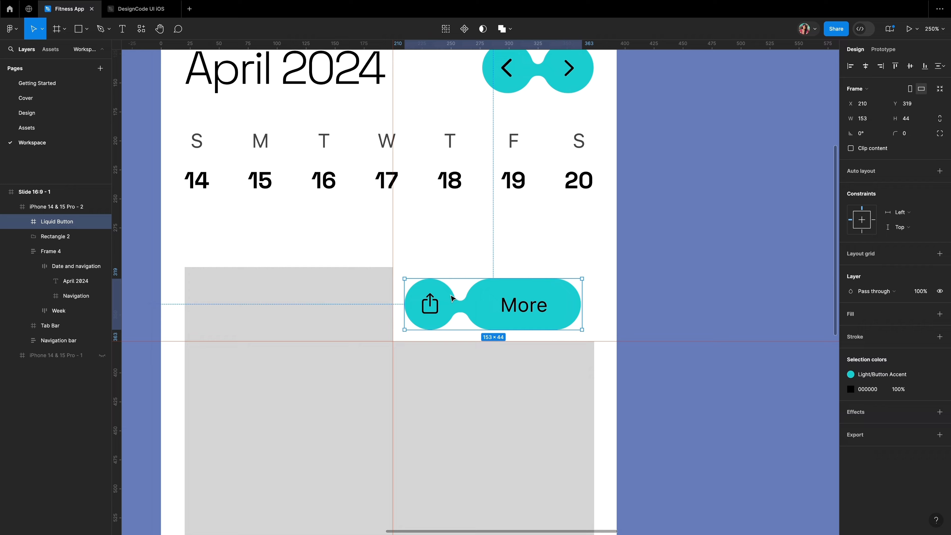
{"action": "scroll", "coordinate": [452, 298], "scroll_direction": "left", "scroll_amount": 3}
{"action": "scroll", "coordinate": [452, 298], "scroll_direction": "down", "scroll_amount": 3}
{"action": "mouse_move", "coordinate": [49, 3]}
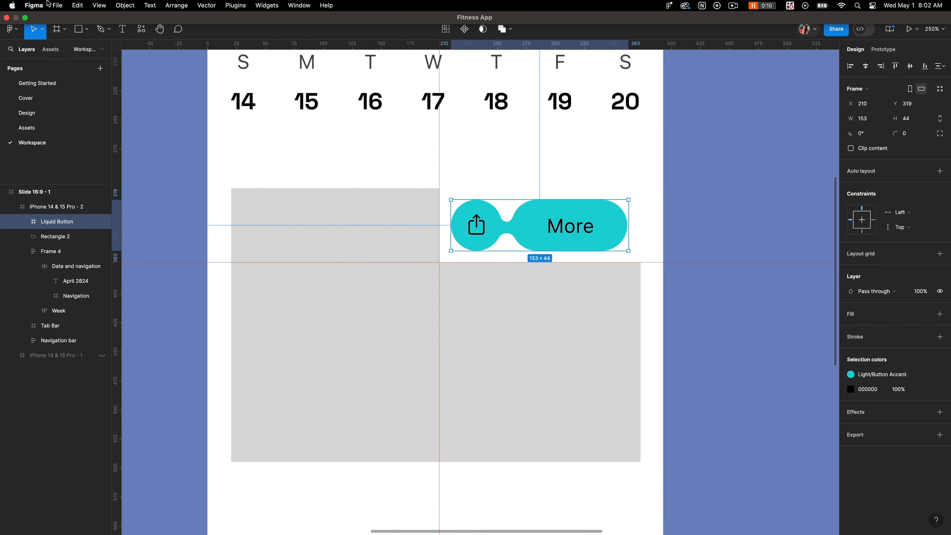
{"action": "left_click", "coordinate": [98, 5]}
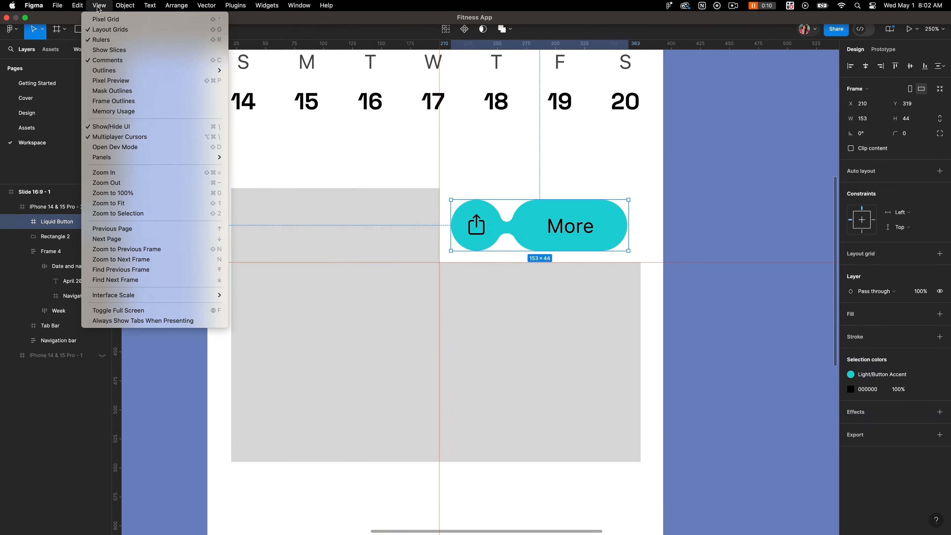
{"action": "left_click", "coordinate": [102, 39]}
- Set Rectangle 2's corner radius to 30 and apply the Light/Container Accent color style to its fill
{"action": "left_click", "coordinate": [584, 349]}
{"action": "left_click", "coordinate": [912, 119]}
{"action": "type", "text": "35"}
{"action": "key", "text": "Return"}
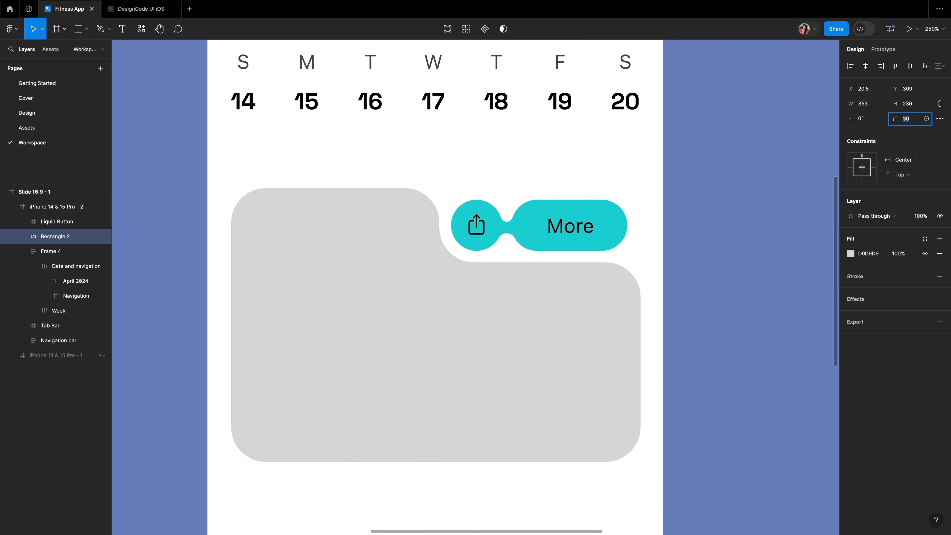
{"action": "left_click", "coordinate": [925, 239]}
{"action": "left_click", "coordinate": [776, 414]}
{"action": "left_click", "coordinate": [734, 329]}
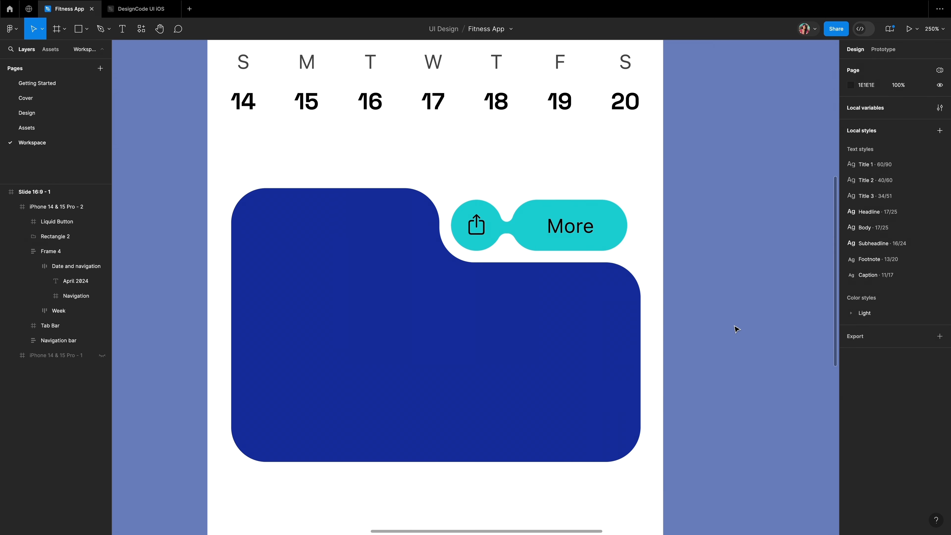
- Group the Liquid Button and Rectangle 2 into one frame and name it Exercise Card
{"action": "left_click", "coordinate": [48, 208]}
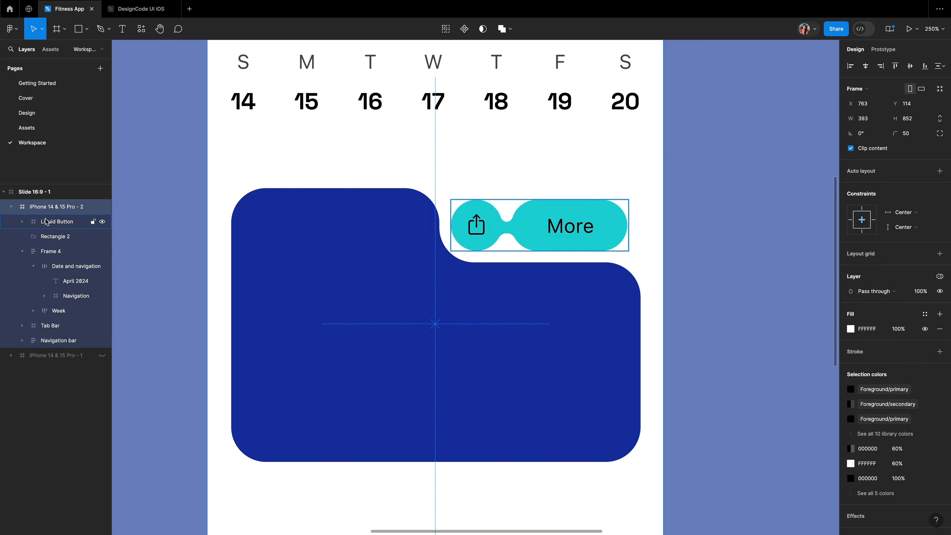
{"action": "left_click", "coordinate": [48, 222]}
{"action": "left_click", "coordinate": [48, 234], "text": "shift"}
{"action": "right_click", "coordinate": [49, 234]}
{"action": "left_click", "coordinate": [476, 392]}
{"action": "scroll", "coordinate": [461, 345], "scroll_direction": "left", "scroll_amount": 1}
{"action": "right_click", "coordinate": [445, 299]}
{"action": "left_click", "coordinate": [479, 364]}
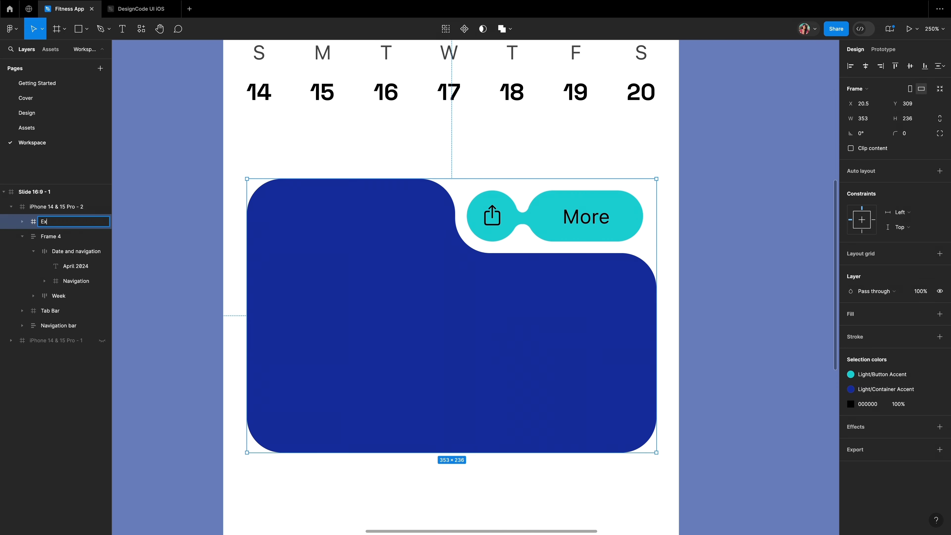
{"action": "type", "text": "Exercise Card"}
{"action": "key", "text": "Return"}
{"action": "left_click", "coordinate": [671, 239]}
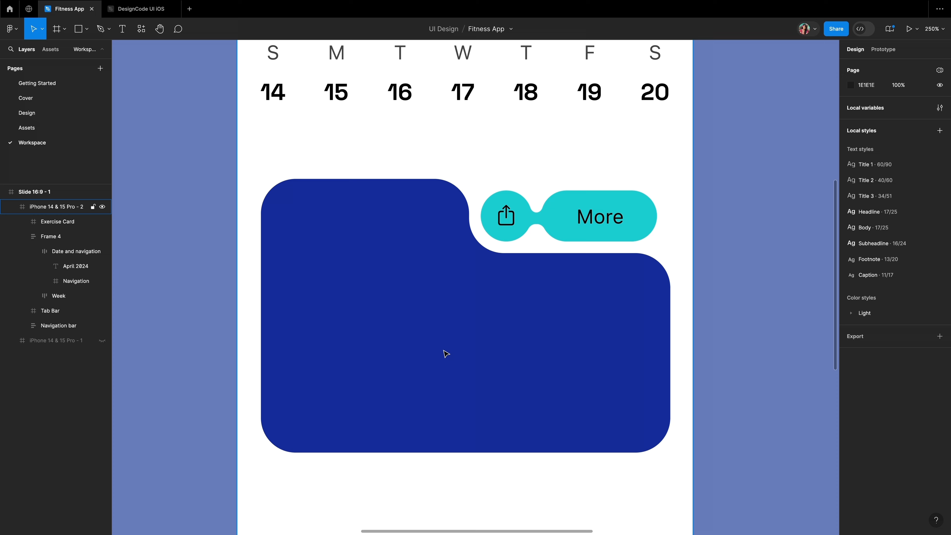
- Add a text box about 91 × 23 in the card's upper-left area reading High Intensity
{"action": "key", "text": "t"}
{"action": "scroll", "coordinate": [323, 214], "scroll_direction": "up", "scroll_amount": 5}
{"action": "left_click_drag", "start_coordinate": [229, 209], "coordinate": [562, 294]}
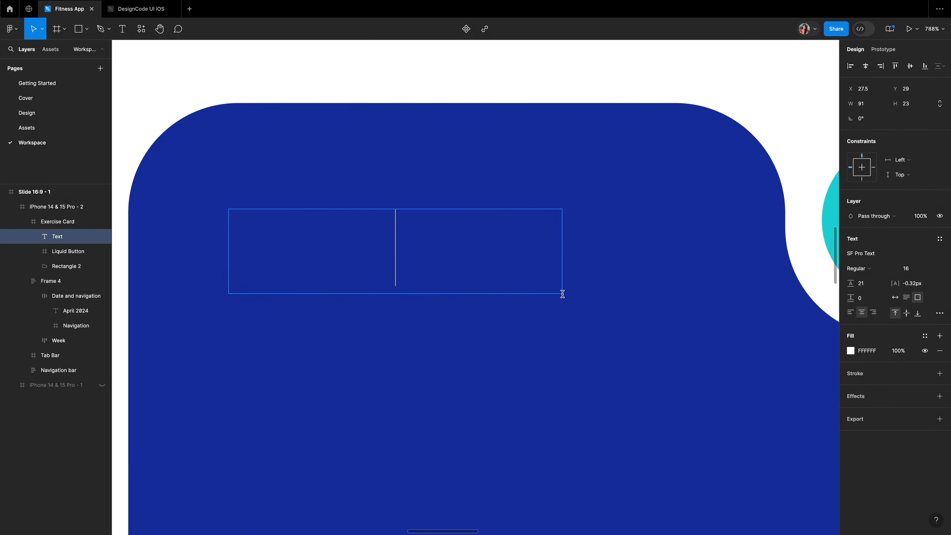
{"action": "type", "text": "High Intensity"}
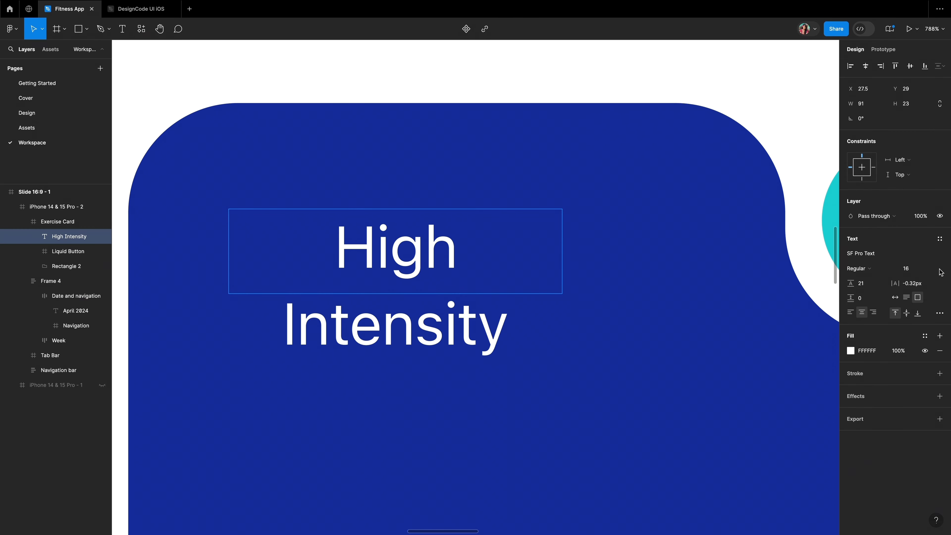
- Apply the Body text style with auto-width resizing to the High Intensity text and convert it to a vector
{"action": "left_click", "coordinate": [940, 238]}
{"action": "left_click", "coordinate": [883, 360]}
{"action": "left_click", "coordinate": [940, 254]}
{"action": "left_click", "coordinate": [806, 332]}
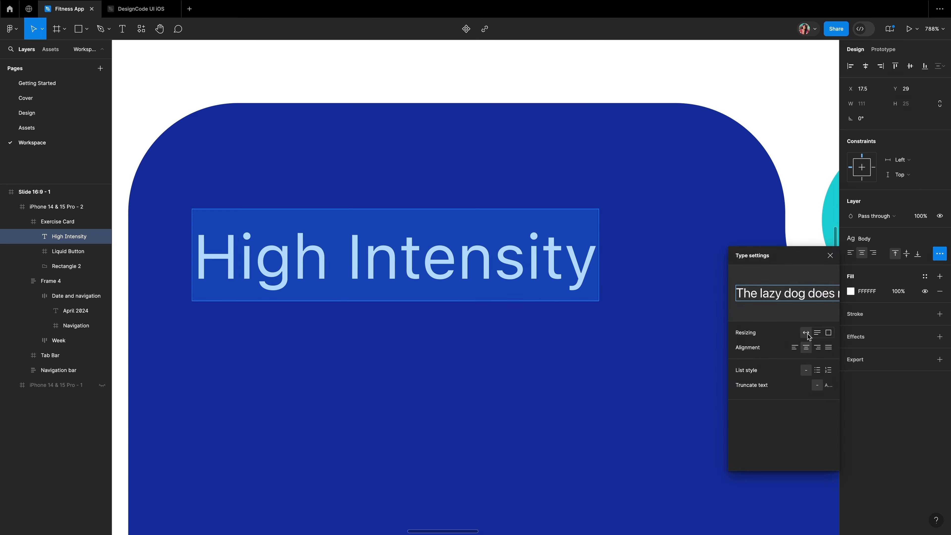
{"action": "triple_click", "coordinate": [462, 249]}
{"action": "left_click", "coordinate": [831, 256]}
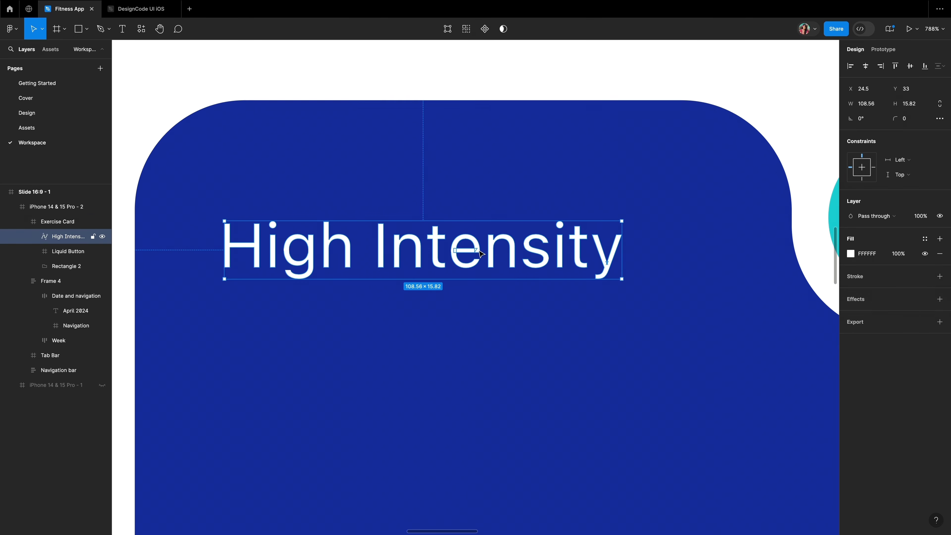
- Wrap the High Intensity label in an auto layout frame and set the frame's height to 44
{"action": "key", "text": "shift+a"}
{"action": "left_click", "coordinate": [908, 118]}
{"action": "type", "text": "44"}
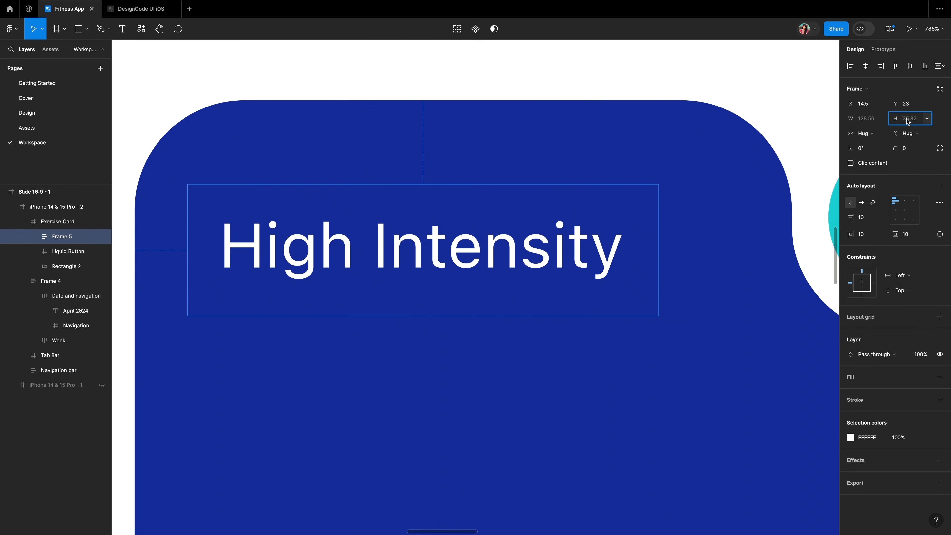
{"action": "key", "text": "Return"}
- Position the High Intensity frame at X 10, Y 10 inside the card and check its spacing
{"action": "left_click_drag", "start_coordinate": [458, 269], "coordinate": [502, 109]}
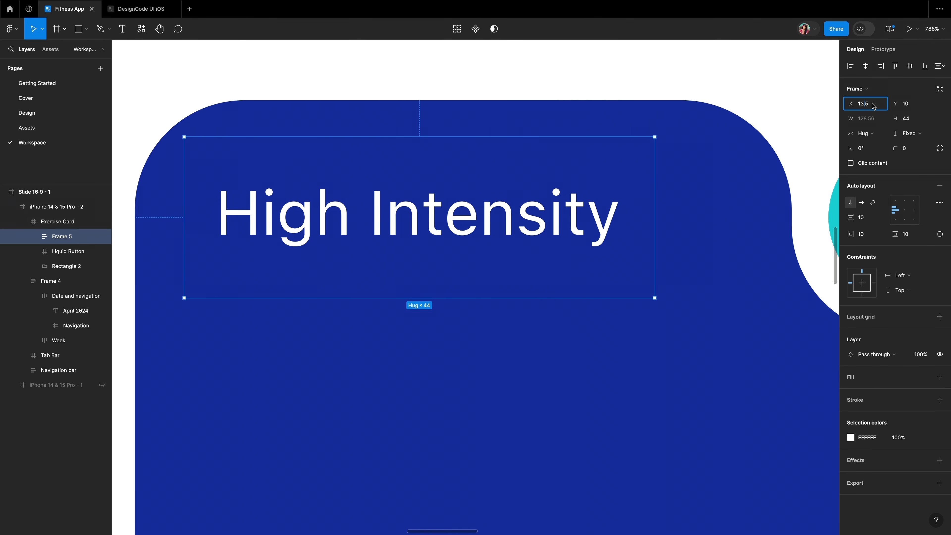
{"action": "type", "text": "13"}
{"action": "key", "text": "Return"}
{"action": "key", "text": "Left"}
{"action": "key", "text": "Left"}
{"action": "key", "text": "Left"}
{"action": "key", "text": "alt"}
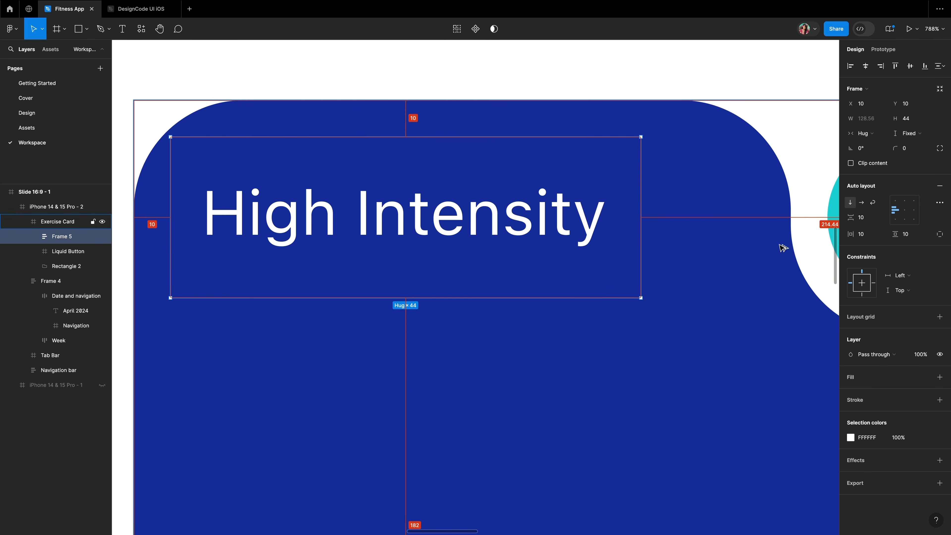
- Show the rulers and set the High Intensity frame's width to 160
{"action": "left_click_drag", "start_coordinate": [642, 225], "coordinate": [791, 232]}
{"action": "left_click", "coordinate": [99, 5]}
{"action": "left_click", "coordinate": [106, 40]}
{"action": "left_click", "coordinate": [701, 213]}
{"action": "double_click", "coordinate": [701, 212]}
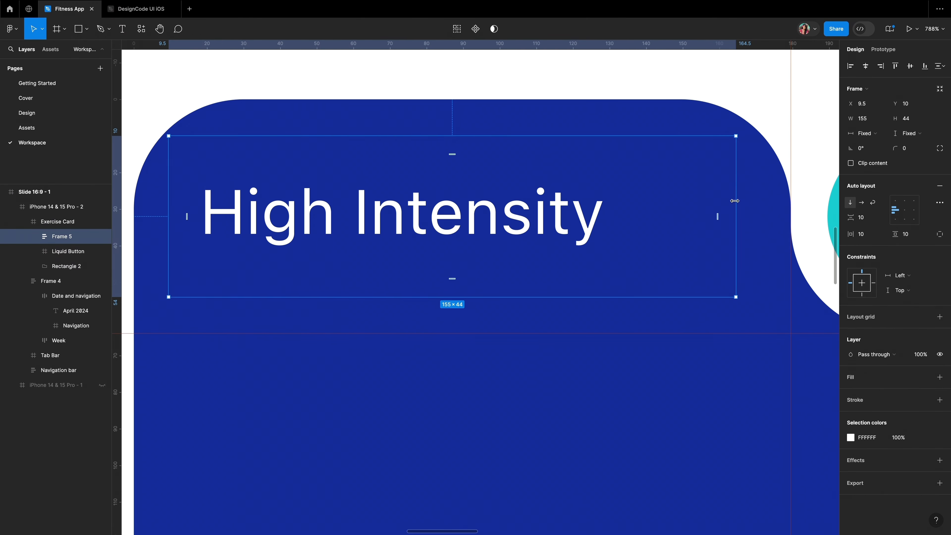
{"action": "type", "text": "160"}
{"action": "key", "text": "Return"}
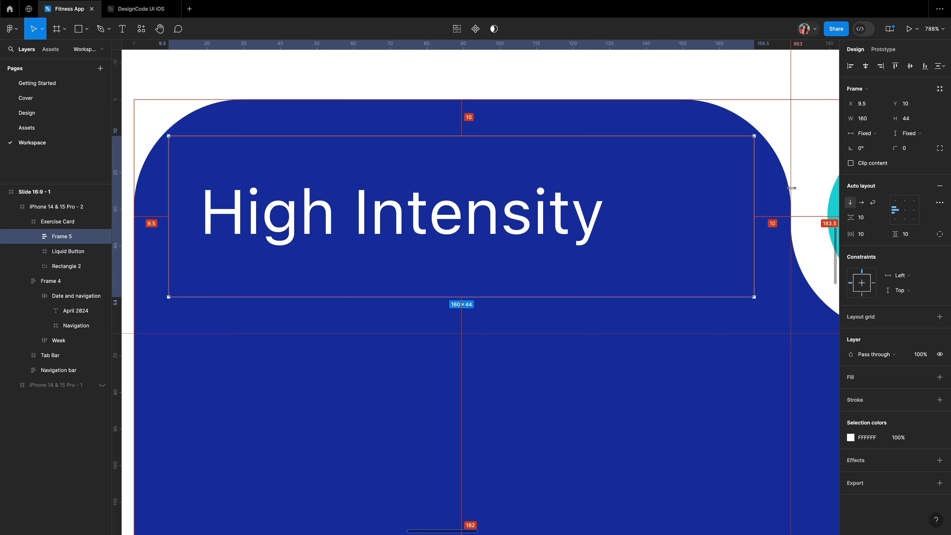
- Give the High Intensity frame a white FFFFFF fill at 10% opacity and a corner radius of 50
{"action": "left_click", "coordinate": [940, 377]}
{"action": "left_click", "coordinate": [901, 392]}
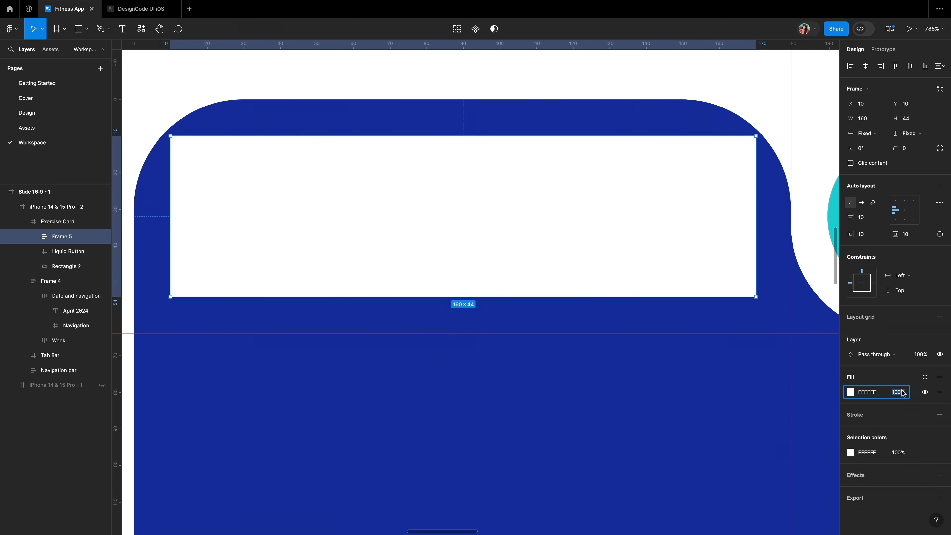
{"action": "key", "text": "Return"}
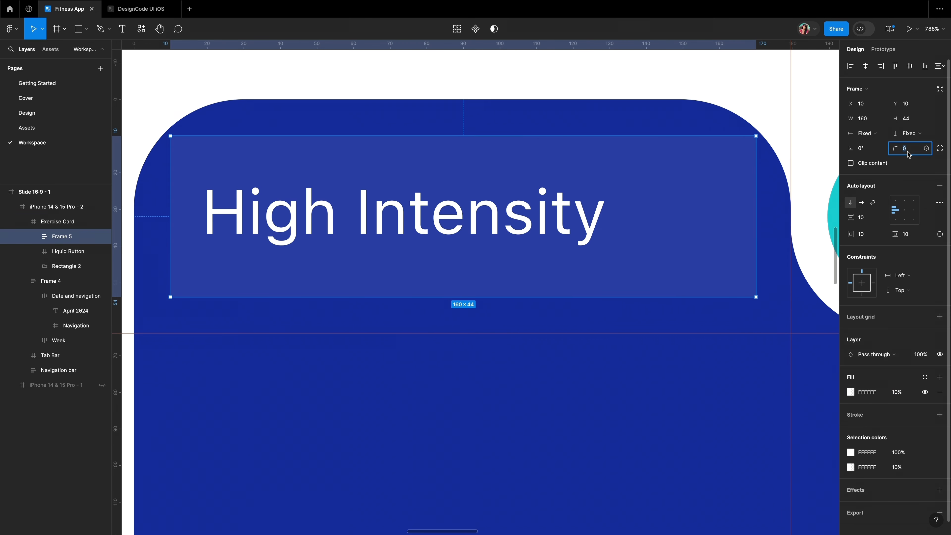
{"action": "type", "text": "50"}
{"action": "key", "text": "Return"}
- Center the label within the High Intensity frame and add a light translucent inside stroke of 1 to the frame
{"action": "left_click", "coordinate": [906, 211]}
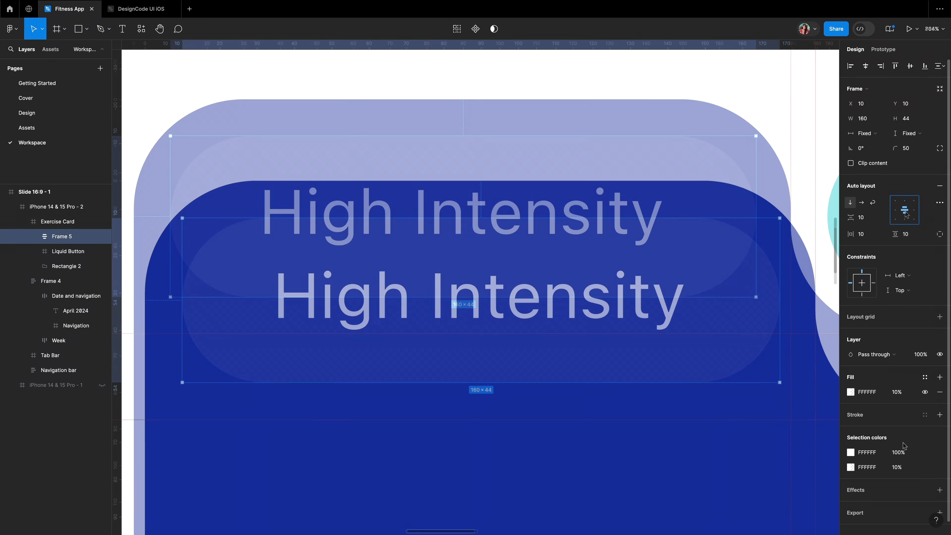
{"action": "left_click", "coordinate": [940, 414]}
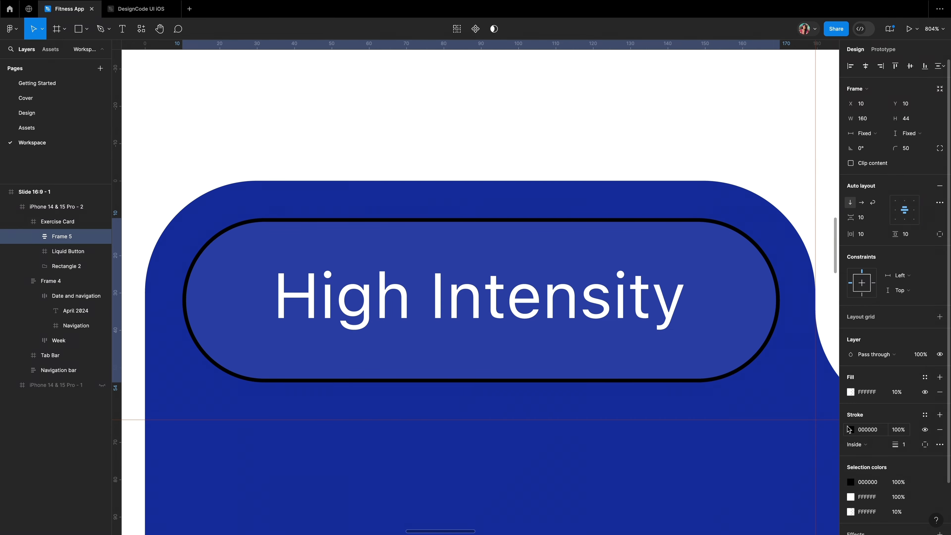
{"action": "left_click", "coordinate": [850, 429]}
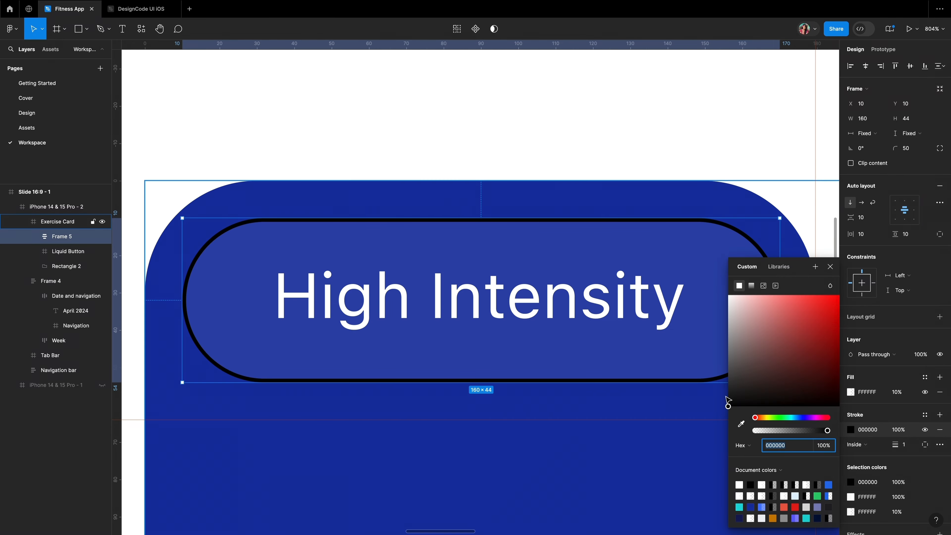
{"action": "left_click", "coordinate": [787, 485]}
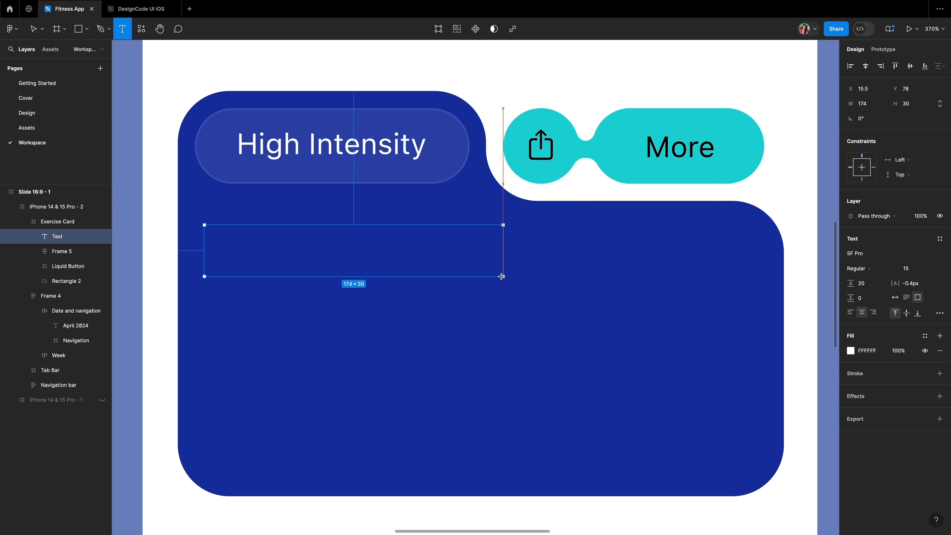
- Enter Cardio Sessions in the 174 × 30 text box below the High Intensity frame
{"action": "type", "text": "Cardio Sessions"}
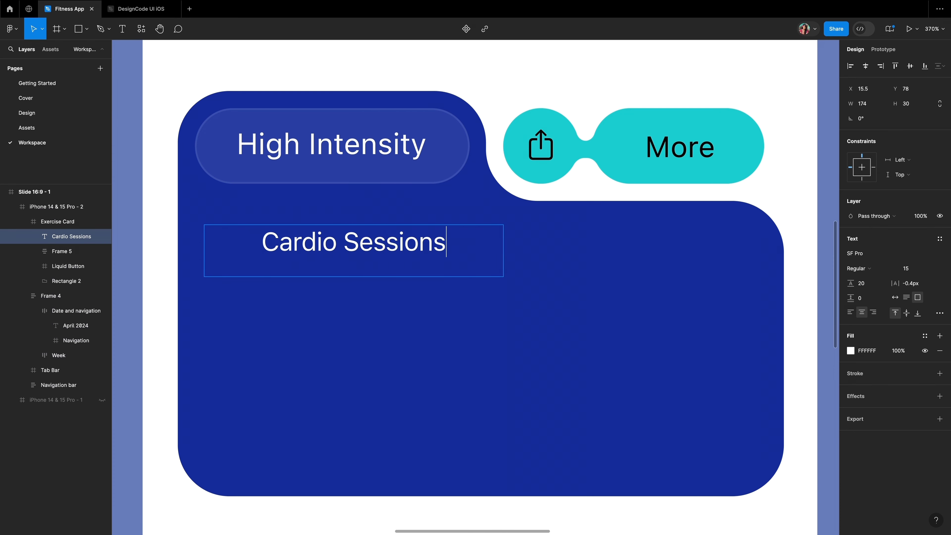
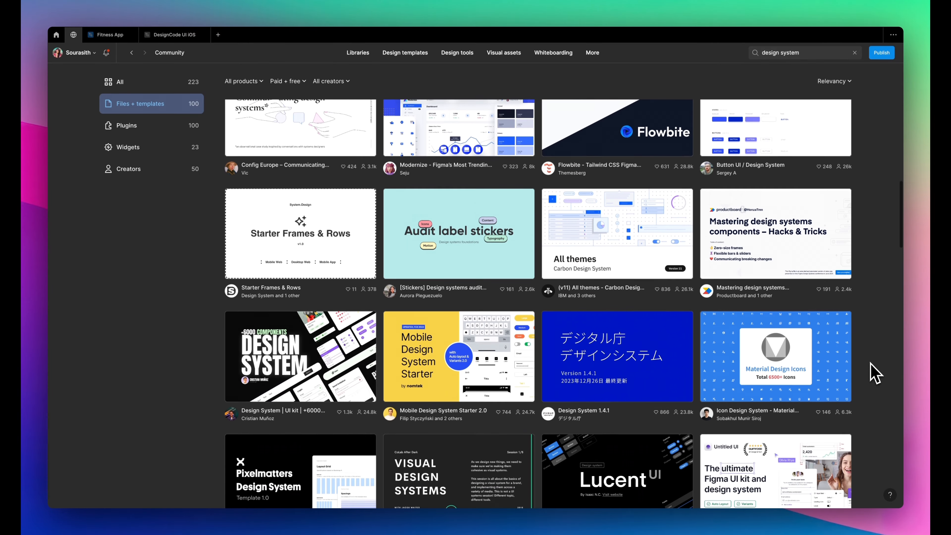
- Browse the design system files in the Community and open the DesignCode UI kit to view its Cards page
{"action": "scroll", "coordinate": [876, 373], "scroll_direction": "down", "scroll_amount": 1}
{"action": "scroll", "coordinate": [876, 374], "scroll_direction": "down", "scroll_amount": 3}
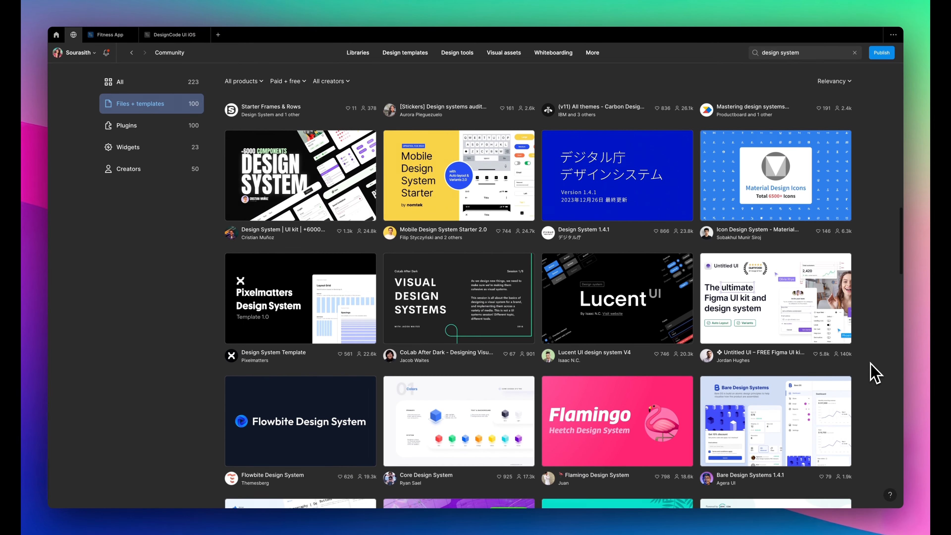
{"action": "scroll", "coordinate": [876, 373], "scroll_direction": "down", "scroll_amount": 10}
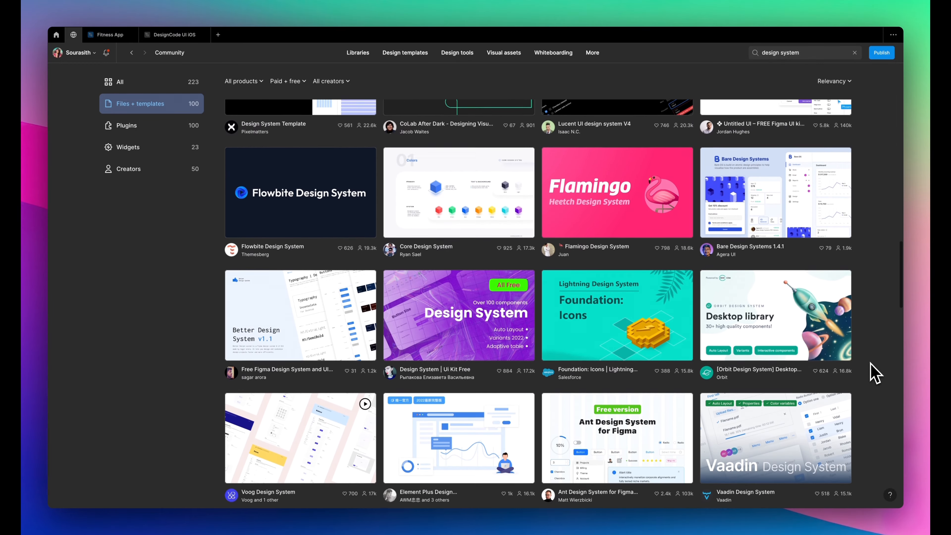
{"action": "scroll", "coordinate": [876, 373], "scroll_direction": "down", "scroll_amount": 2}
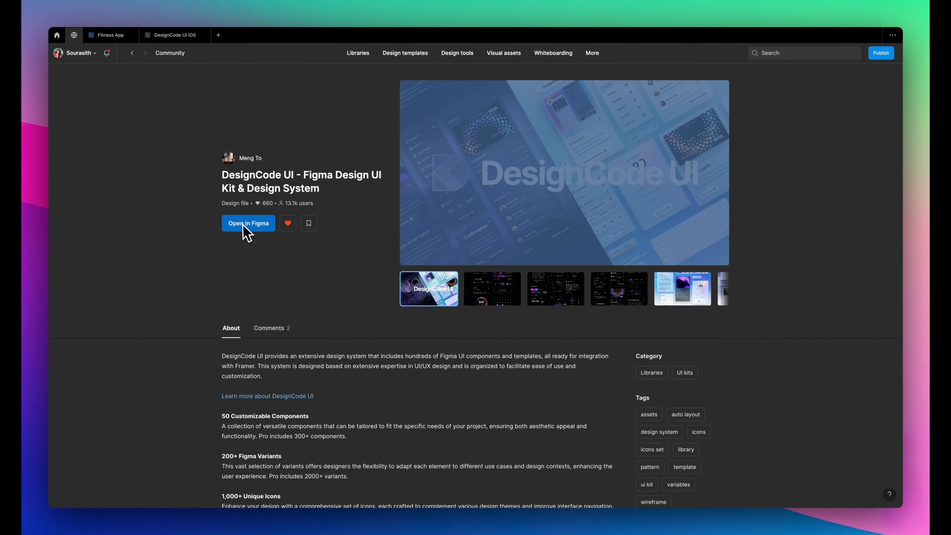
{"action": "left_click", "coordinate": [241, 224]}
{"action": "scroll", "coordinate": [801, 431], "scroll_direction": "down", "scroll_amount": 5}
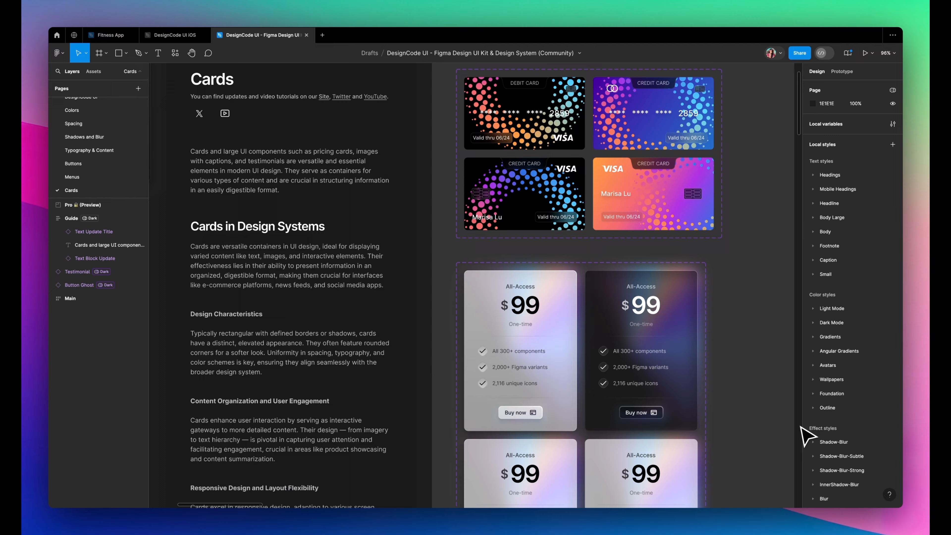
- Examine the pricing and plan card components on the DesignCode UI kit's Cards page
{"action": "scroll", "coordinate": [800, 428], "scroll_direction": "down", "scroll_amount": 8}
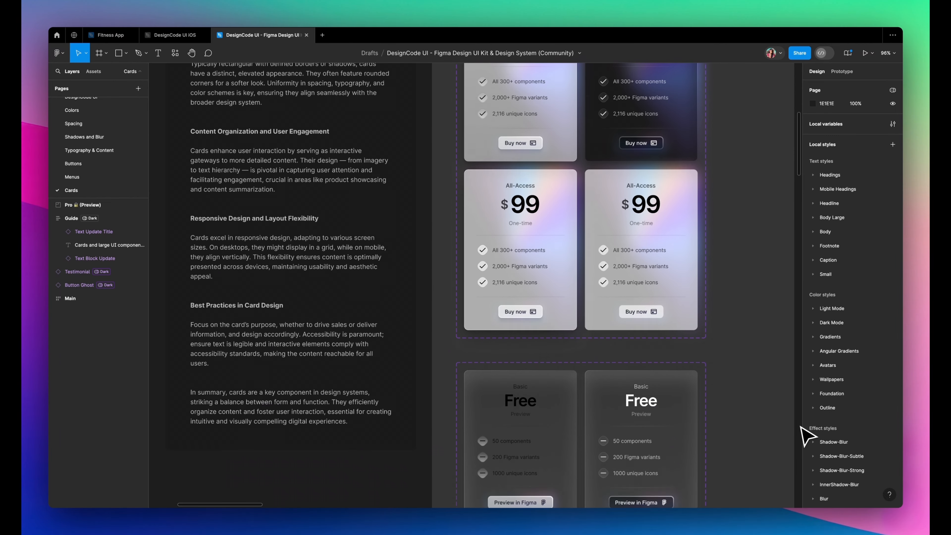
{"action": "scroll", "coordinate": [806, 436], "scroll_direction": "down", "scroll_amount": 7}
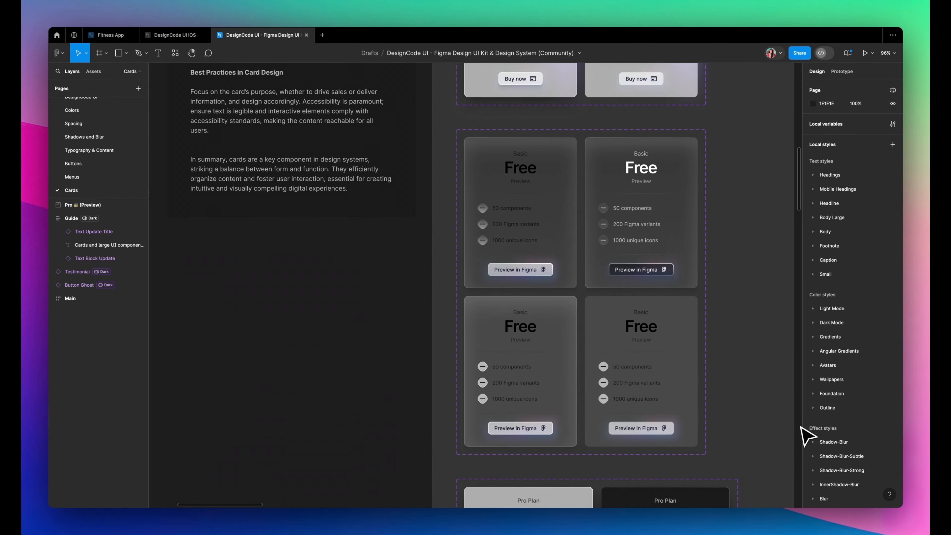
{"action": "scroll", "coordinate": [805, 435], "scroll_direction": "down", "scroll_amount": 14}
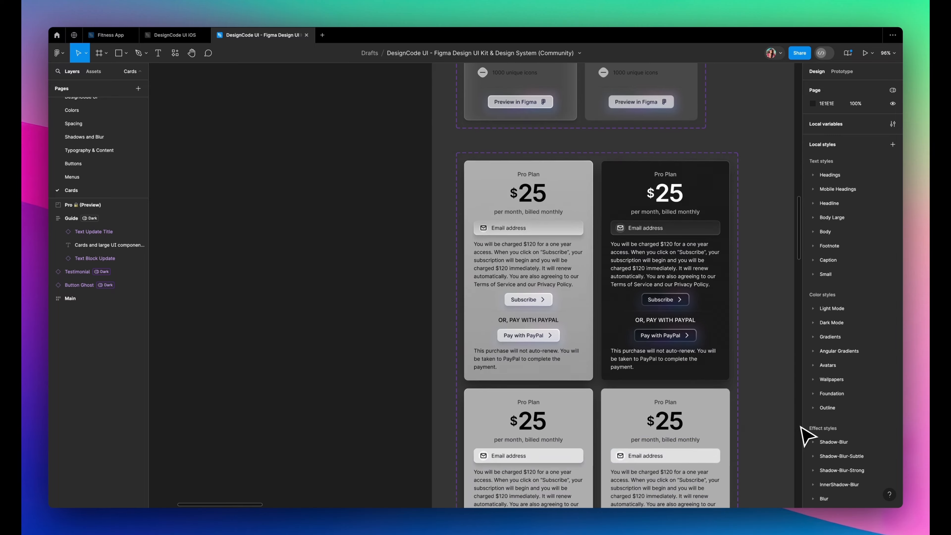
{"action": "scroll", "coordinate": [805, 435], "scroll_direction": "down", "scroll_amount": 7}
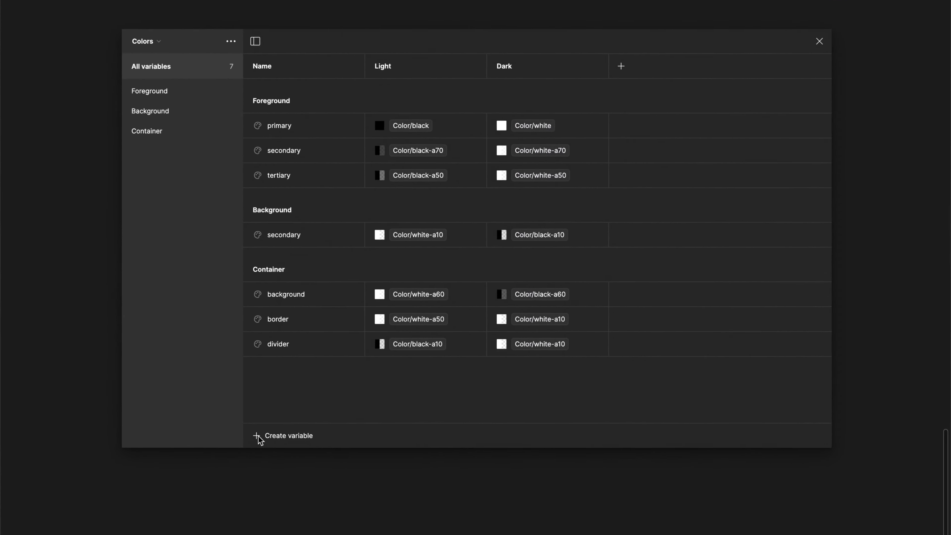
{"action": "left_click", "coordinate": [241, 430]}
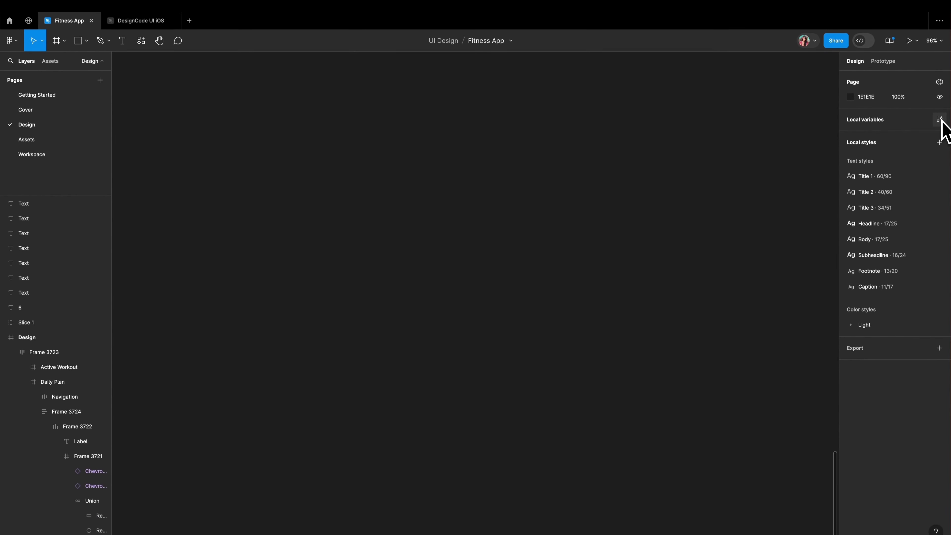
- Create a new local variable collection named Typography in the Fitness App file
{"action": "left_click", "coordinate": [941, 120]}
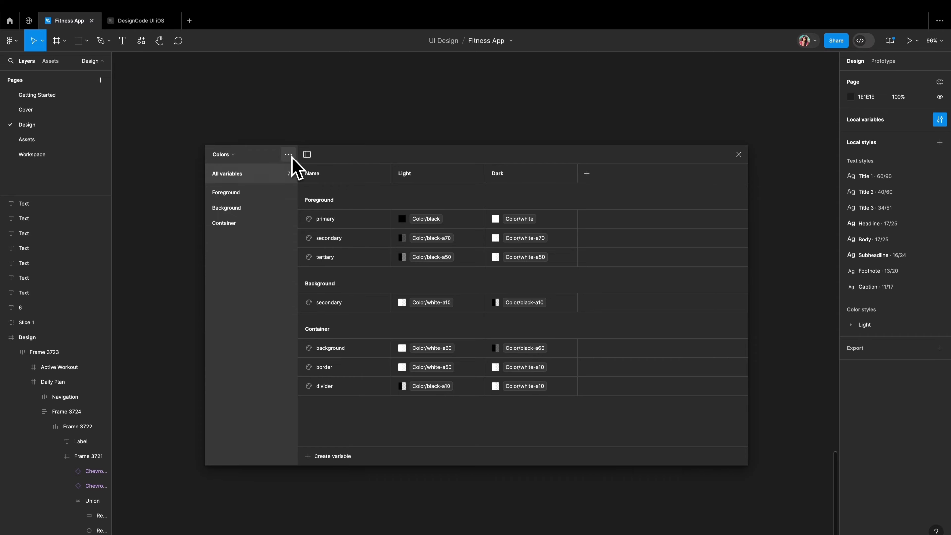
{"action": "left_click", "coordinate": [289, 155]}
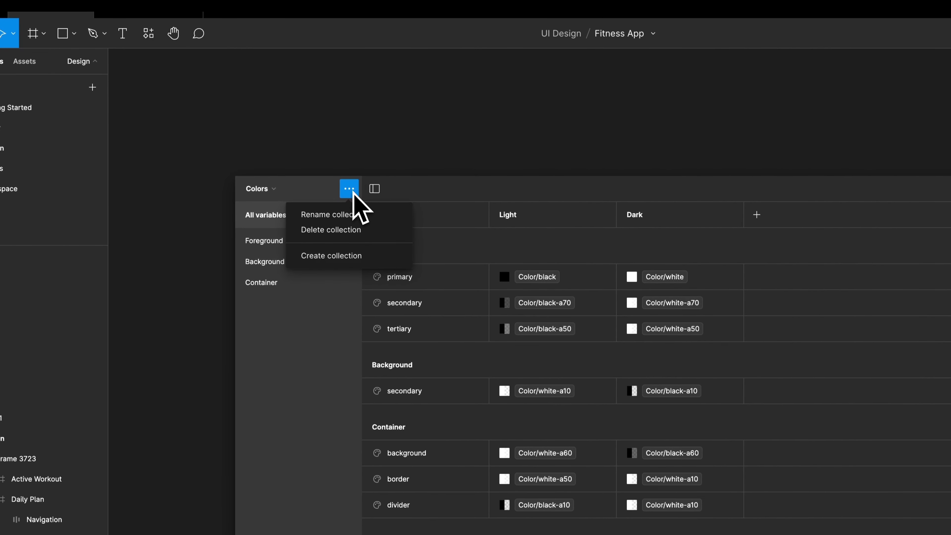
{"action": "left_click", "coordinate": [361, 267]}
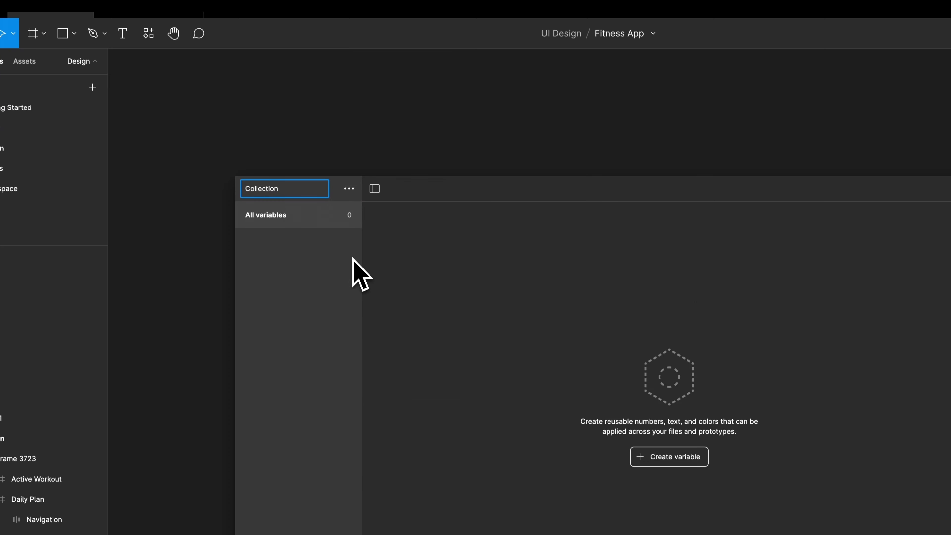
{"action": "left_click_drag", "start_coordinate": [283, 193], "coordinate": [235, 190]}
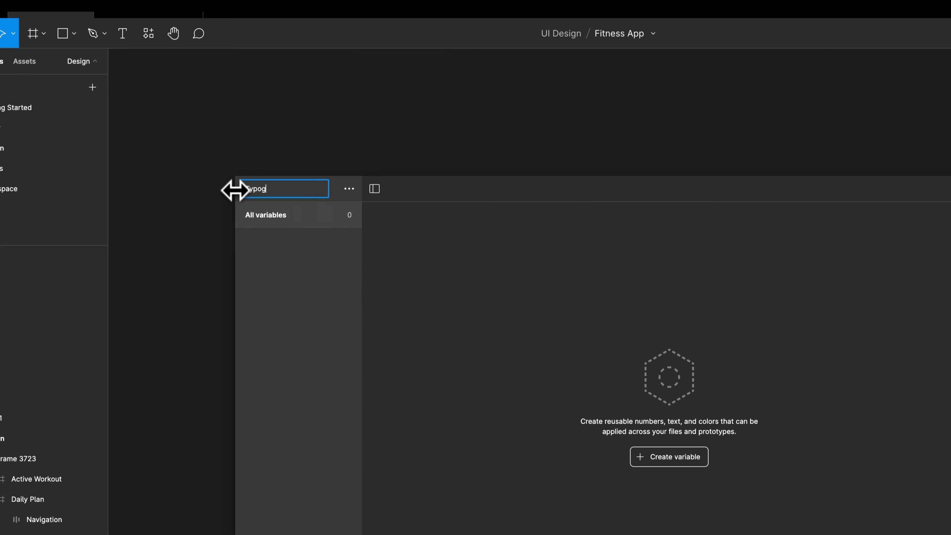
{"action": "type", "text": "Typography"}
{"action": "key", "text": "Return"}
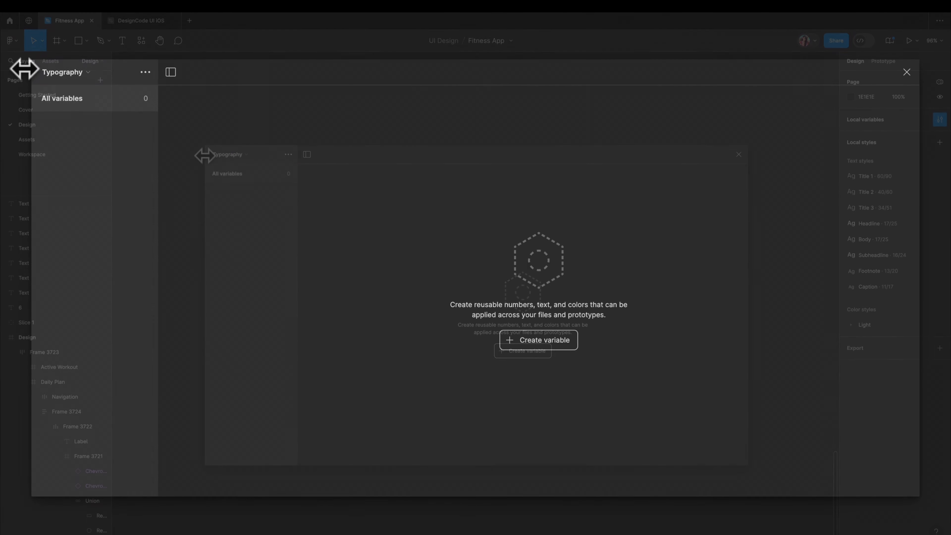
- Add a string variable named Font/Family/Title with the value Space Grotesk to the Typography collection
{"action": "left_click", "coordinate": [544, 345]}
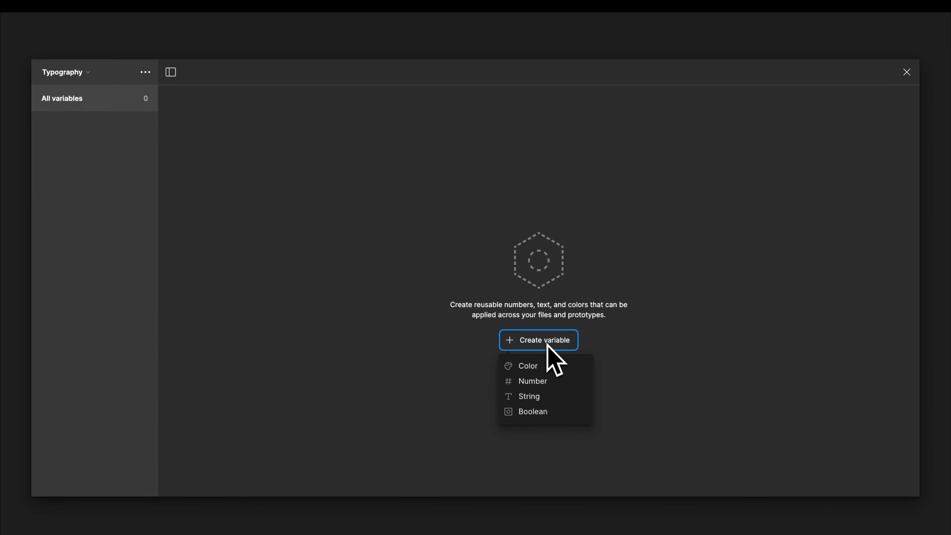
{"action": "left_click", "coordinate": [525, 399]}
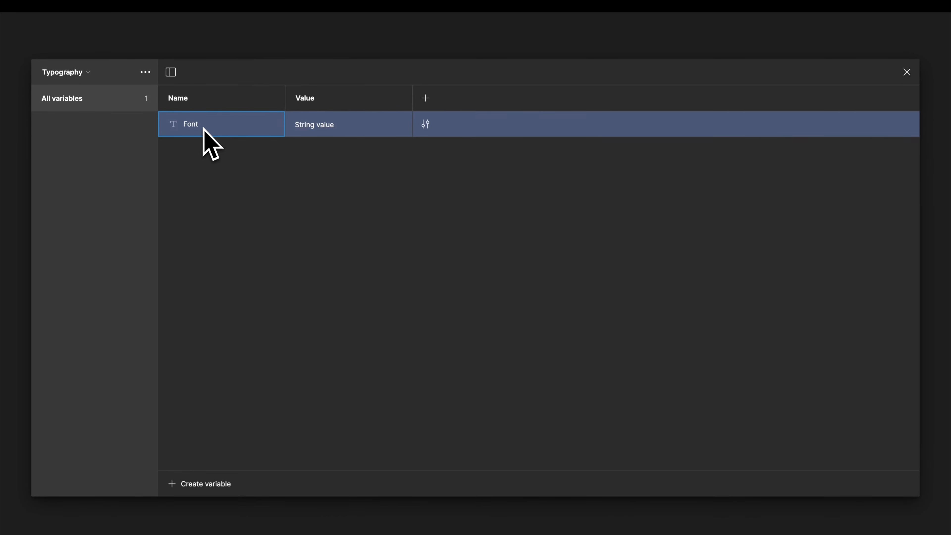
{"action": "type", "text": "Font/Family/Title"}
{"action": "key", "text": "Return"}
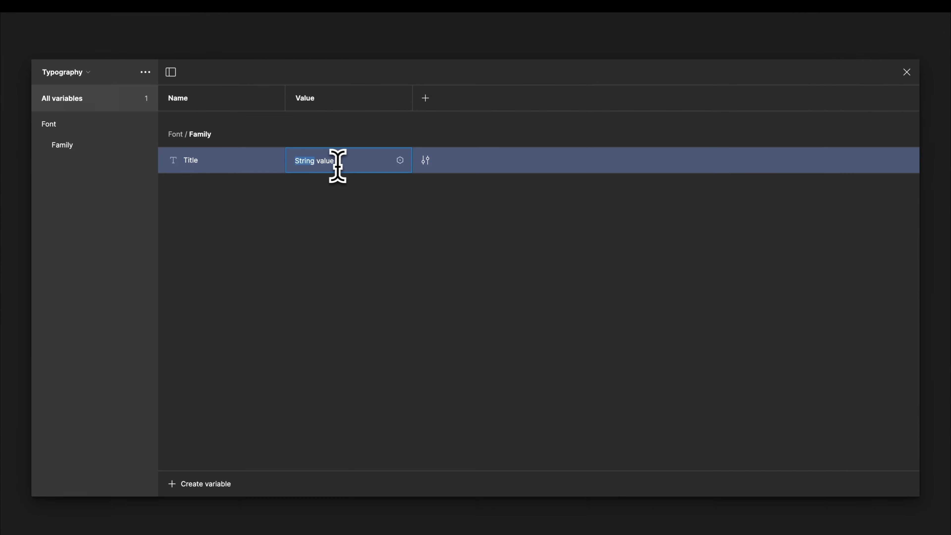
{"action": "left_click_drag", "start_coordinate": [338, 165], "coordinate": [295, 161]}
{"action": "key", "text": "BackSpace"}
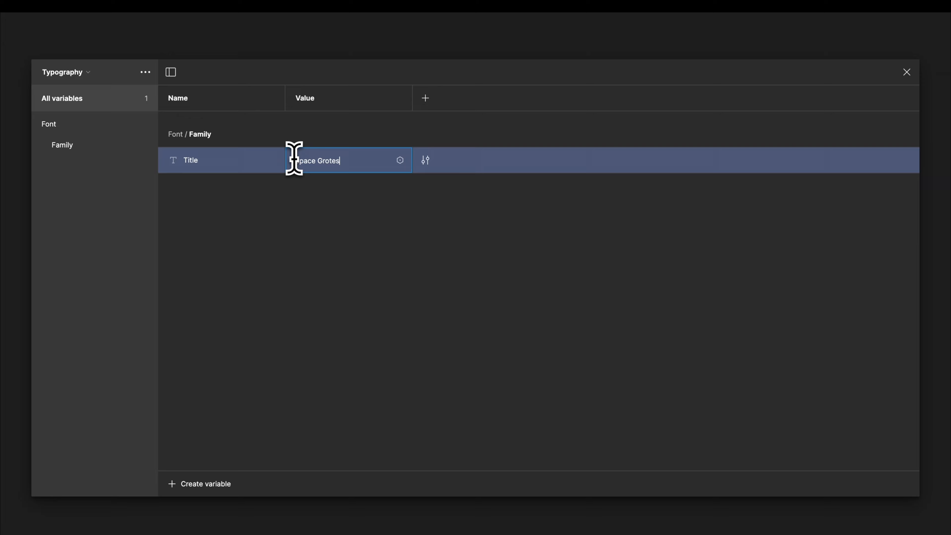
{"action": "key", "text": "Return"}
- Duplicate the Title font family variable as Body, set its value to SF Pro, and close the variables window
{"action": "right_click", "coordinate": [367, 165]}
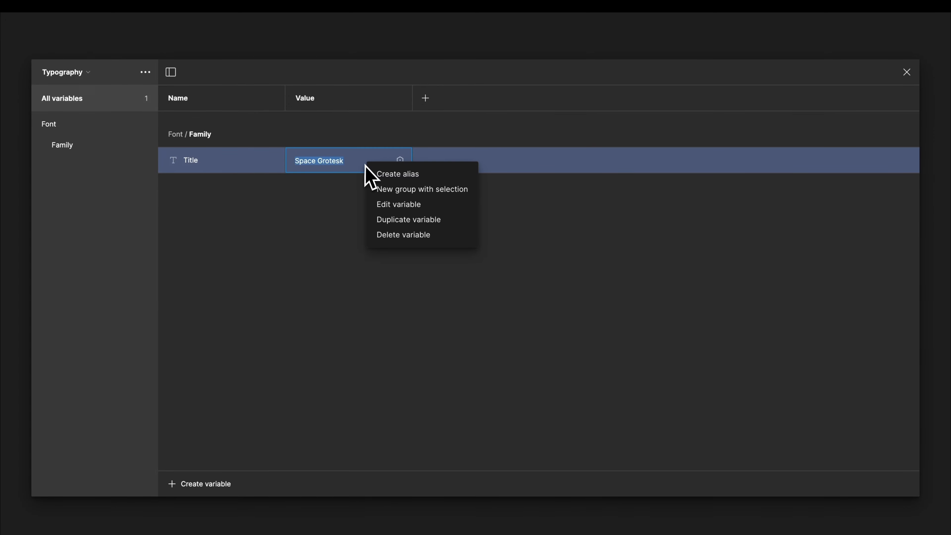
{"action": "left_click", "coordinate": [386, 219]}
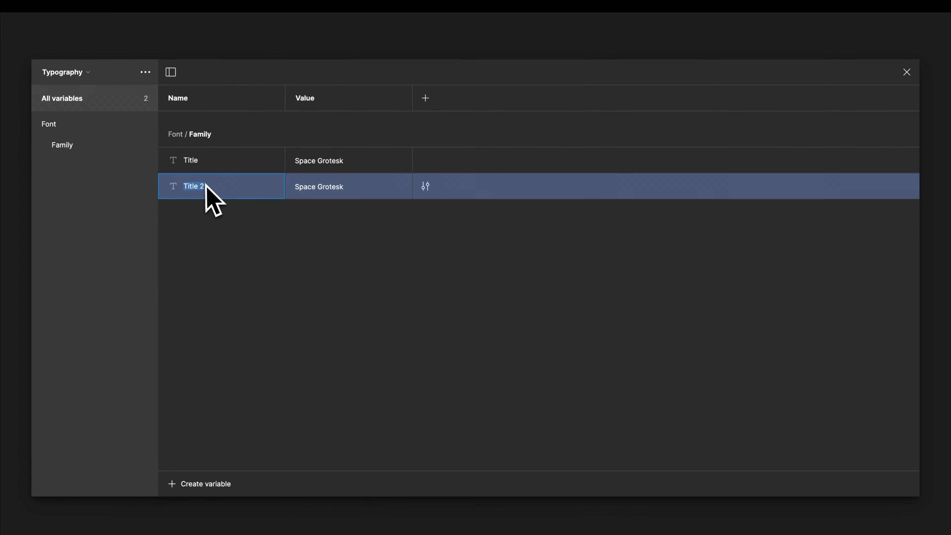
{"action": "type", "text": "Body"}
{"action": "left_click", "coordinate": [359, 187]}
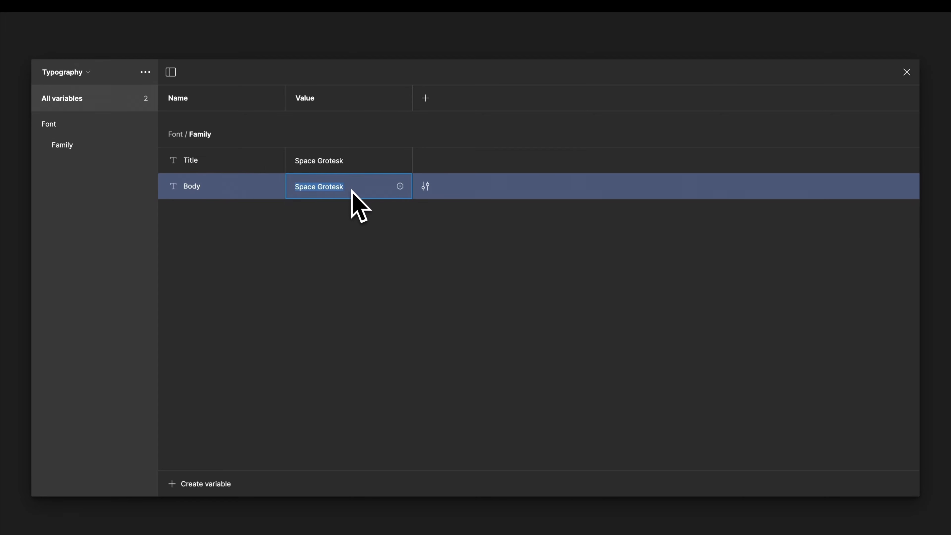
{"action": "type", "text": "SF Pro"}
{"action": "key", "text": "Return"}
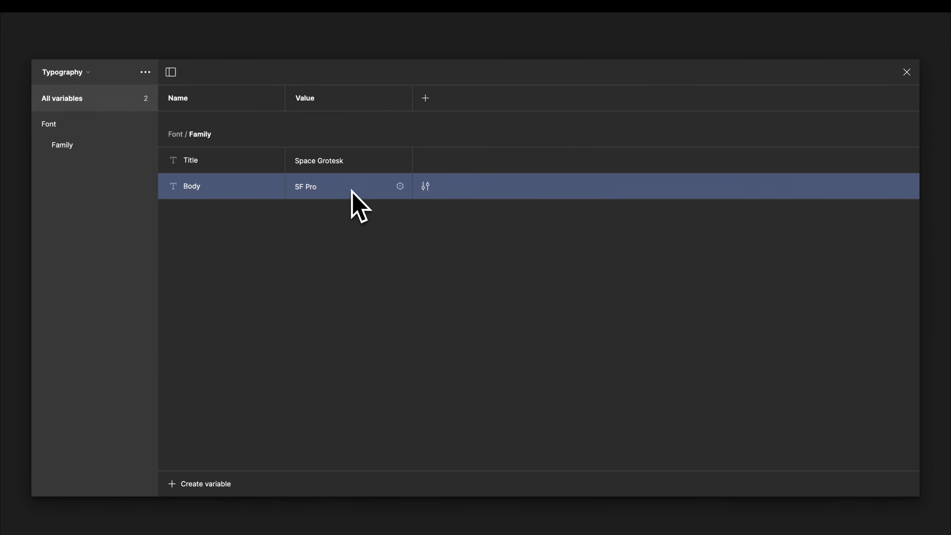
{"action": "left_click", "coordinate": [906, 72]}
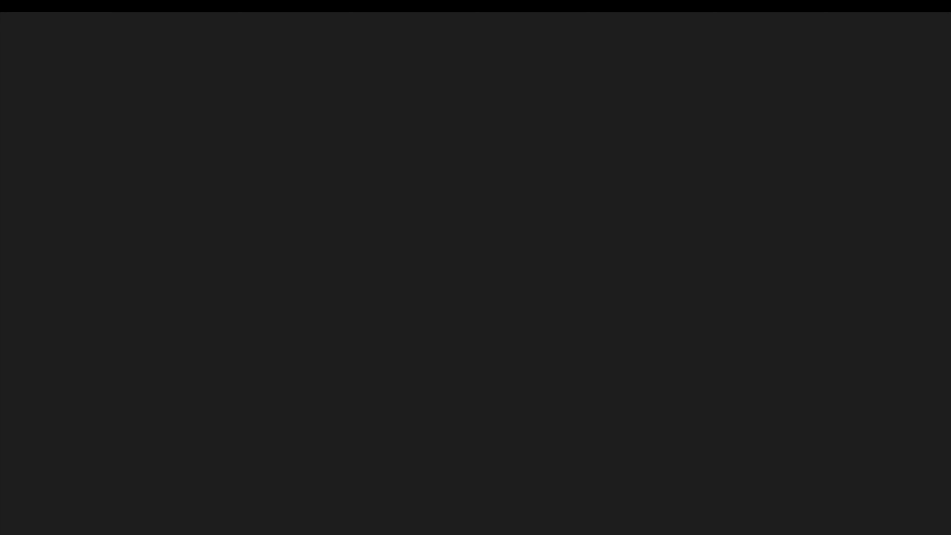
- Apply the Font/Family Title variable as the font of the Title 1 text style
{"action": "left_click", "coordinate": [837, 108]}
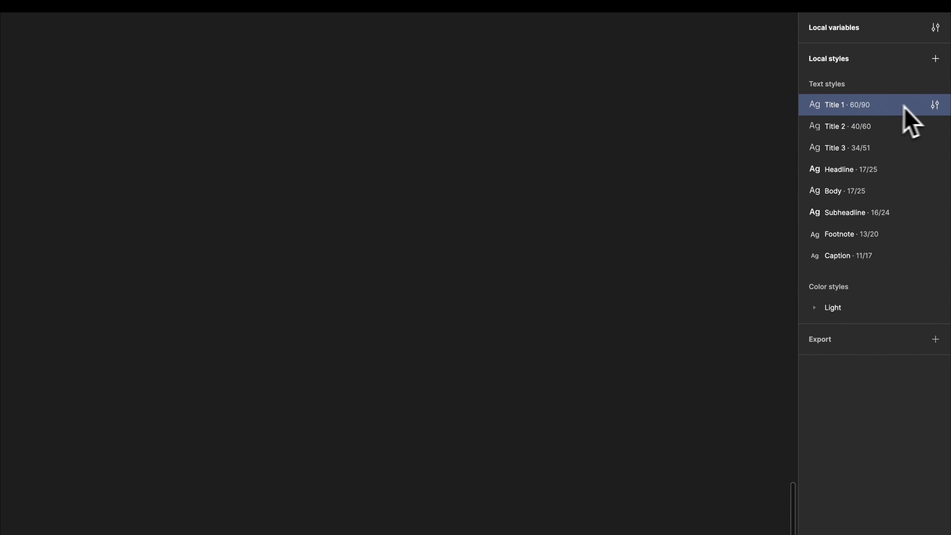
{"action": "left_click", "coordinate": [935, 104]}
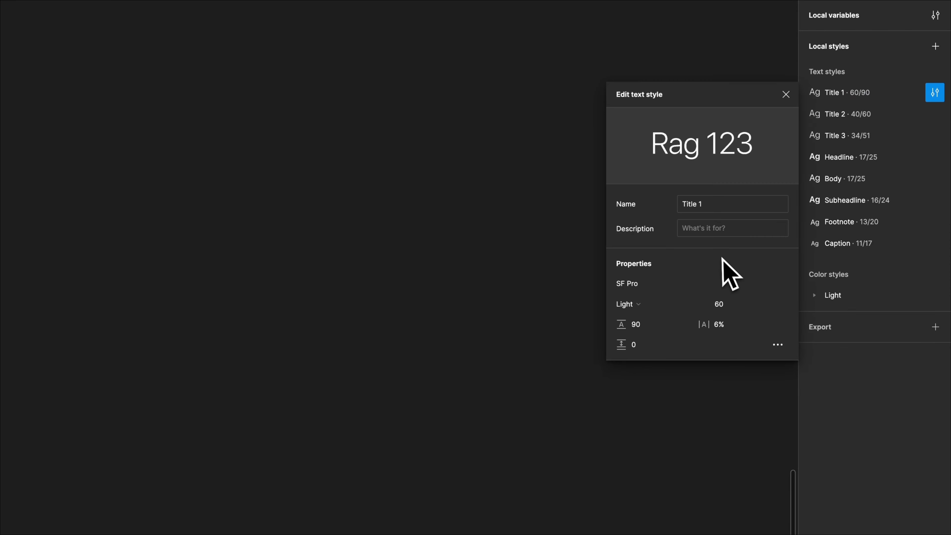
{"action": "left_click", "coordinate": [640, 288]}
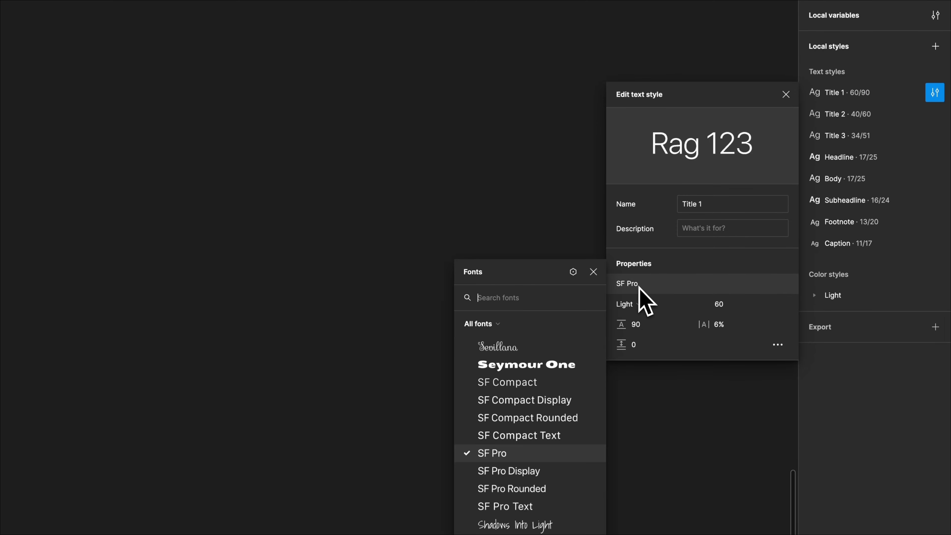
{"action": "left_click", "coordinate": [574, 277]}
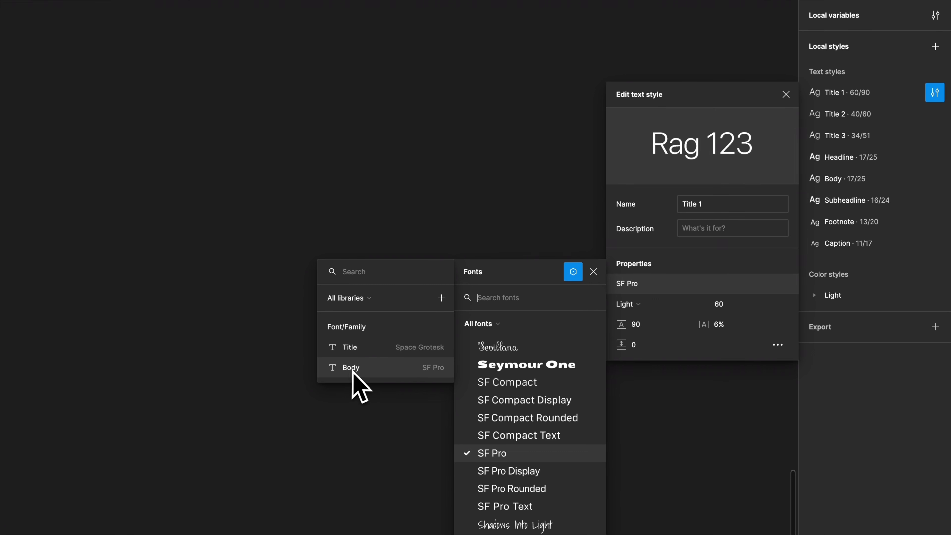
{"action": "left_click", "coordinate": [420, 353]}
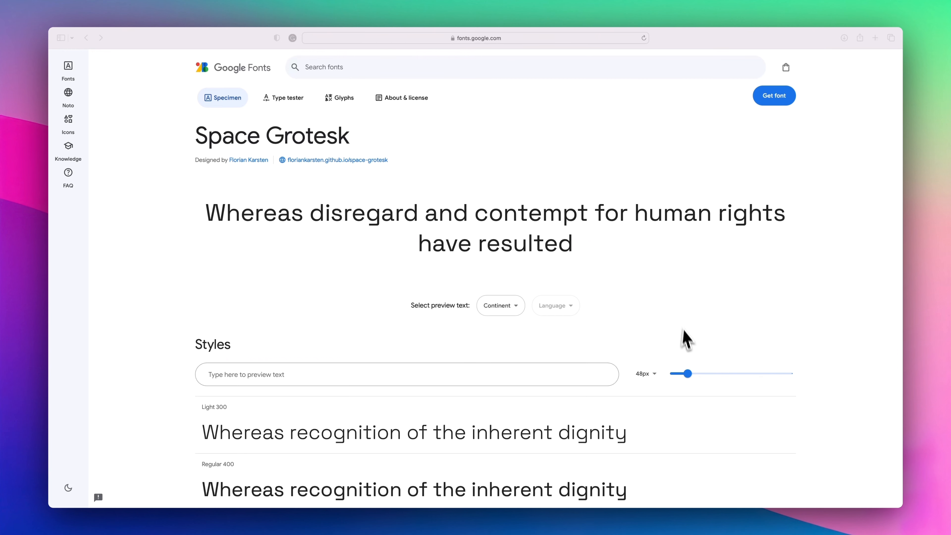
- Examine the available weights of Space Grotesk on Google Fonts
{"action": "scroll", "coordinate": [686, 339], "scroll_direction": "down", "scroll_amount": 2}
{"action": "scroll", "coordinate": [687, 341], "scroll_direction": "down", "scroll_amount": 5}
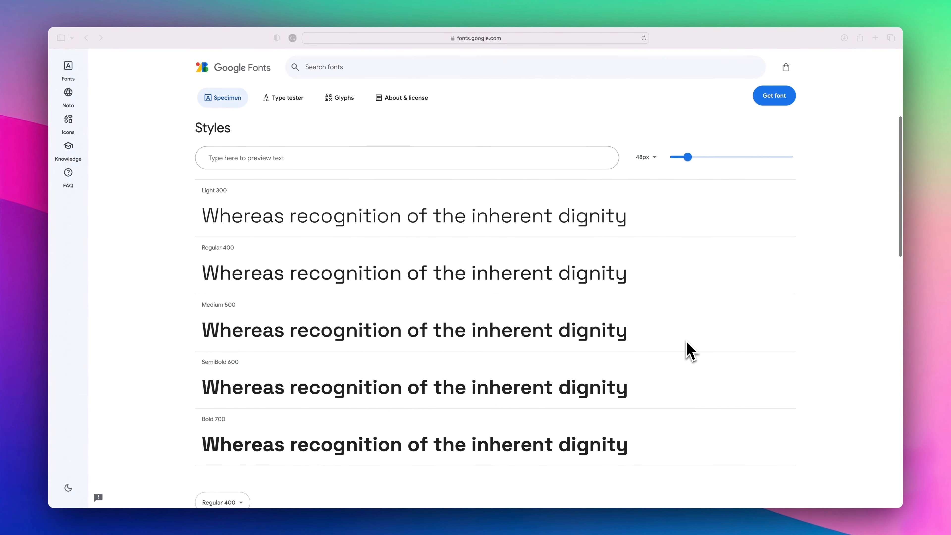
{"action": "scroll", "coordinate": [687, 348], "scroll_direction": "down", "scroll_amount": 1}
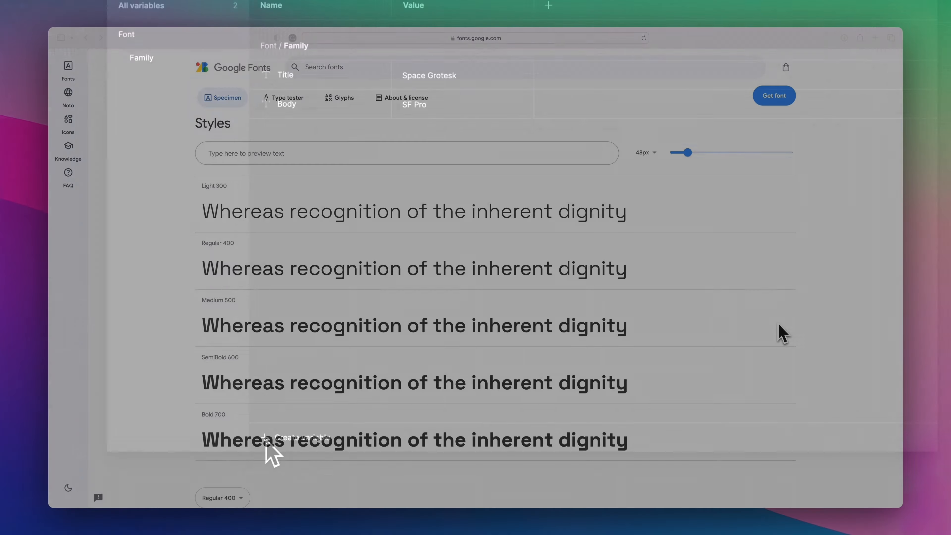
- Add a string variable named Font/Weight/Light with the value Light to the Typography collection in Figma
{"action": "left_click", "coordinate": [265, 437]}
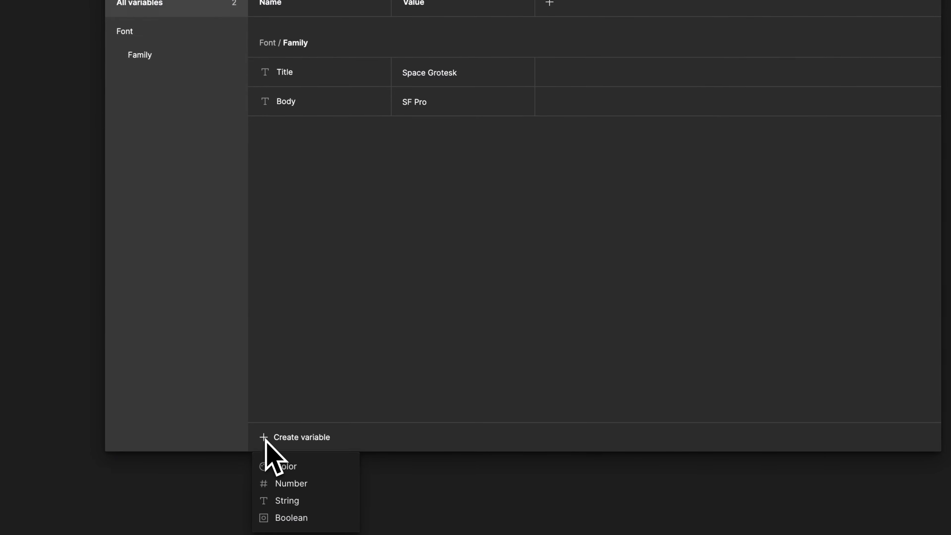
{"action": "left_click", "coordinate": [299, 501]}
{"action": "type", "text": "Font/W"}
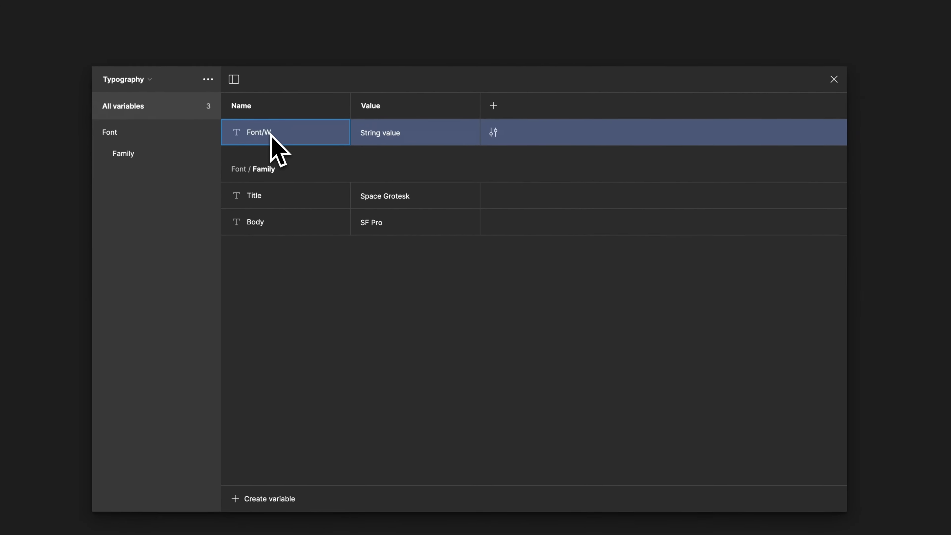
{"action": "type", "text": "eight/Light"}
{"action": "key", "text": "Return"}
{"action": "left_click", "coordinate": [385, 255]}
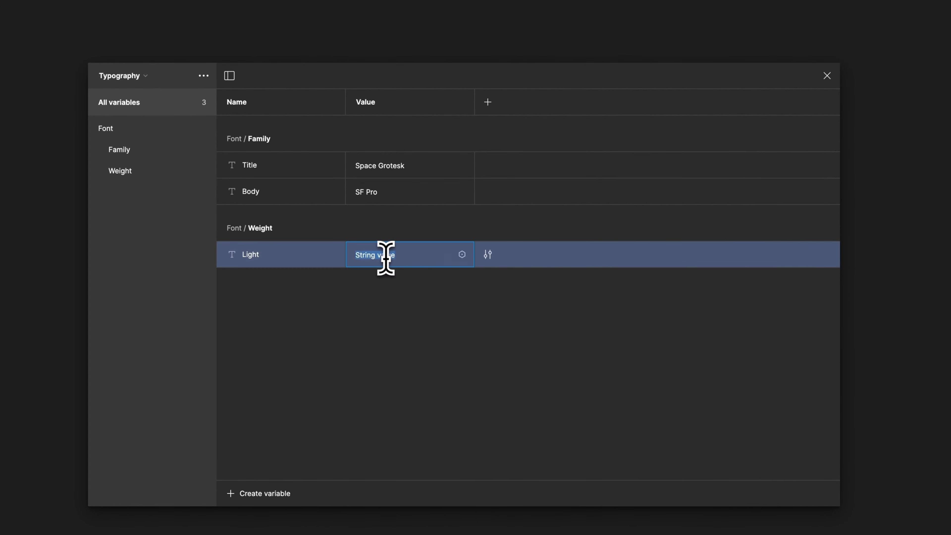
{"action": "type", "text": "Light"}
- Duplicate the Light weight variable, name the copy Semibold and set its value to Semibold
{"action": "right_click", "coordinate": [529, 254]}
{"action": "left_click", "coordinate": [562, 297]}
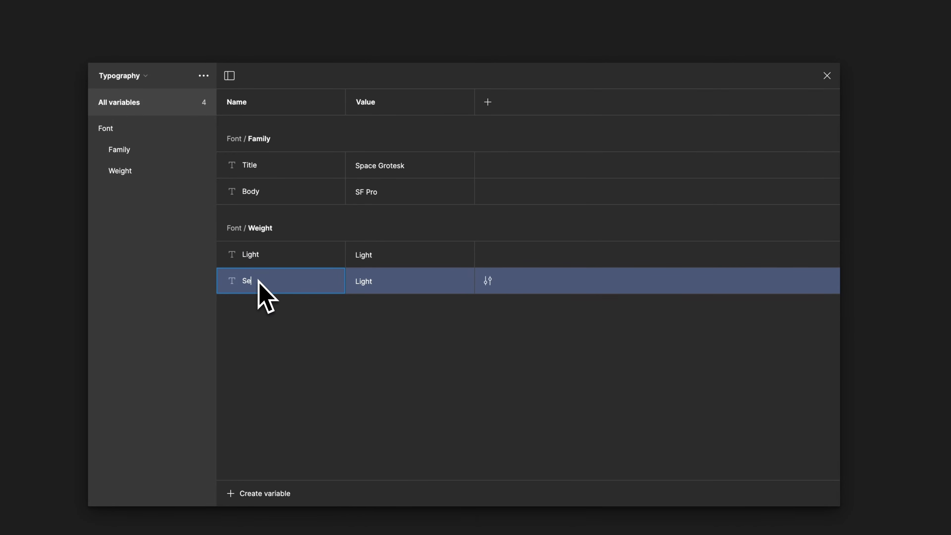
{"action": "type", "text": "Semibold"}
{"action": "left_click", "coordinate": [393, 281]}
{"action": "type", "text": "Semibold"}
{"action": "key", "text": "Return"}
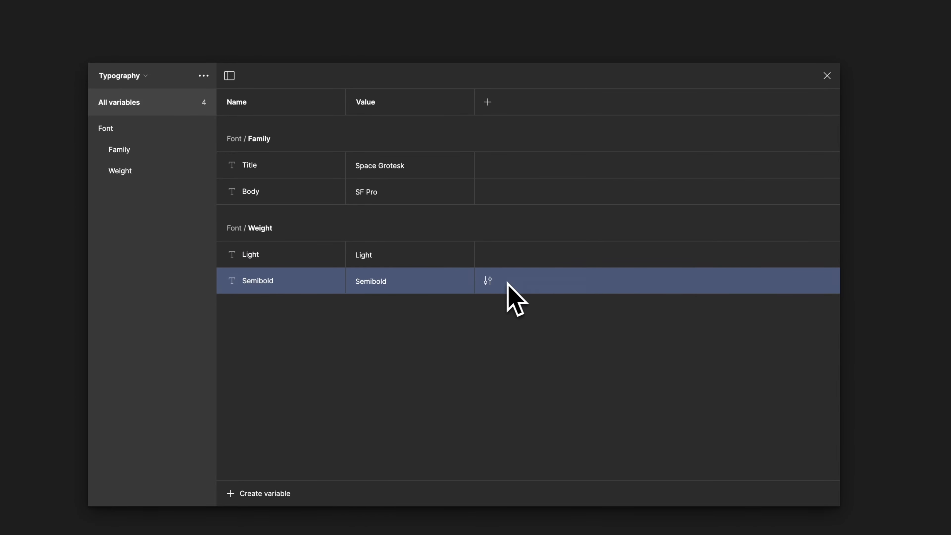
- Duplicate the Semibold weight variable, name the copy Regular and set its value to Regular
{"action": "right_click", "coordinate": [507, 284]}
{"action": "left_click", "coordinate": [544, 324]}
{"action": "type", "text": "Regular"}
{"action": "left_click", "coordinate": [391, 310]}
{"action": "type", "text": "Regular"}
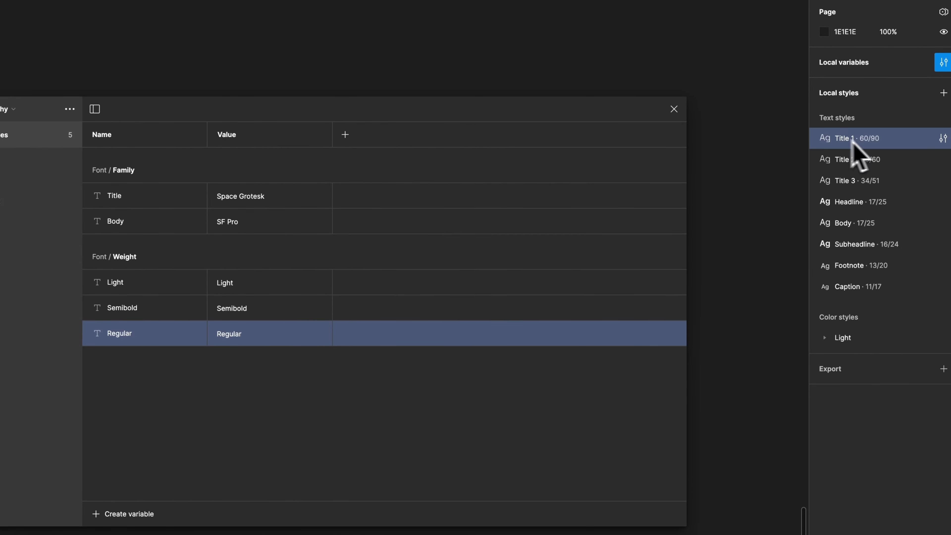
- Link the font weight of the Title 1 text style to the Font/Weight/Light variable
{"action": "left_click", "coordinate": [943, 137]}
{"action": "left_click", "coordinate": [674, 109]}
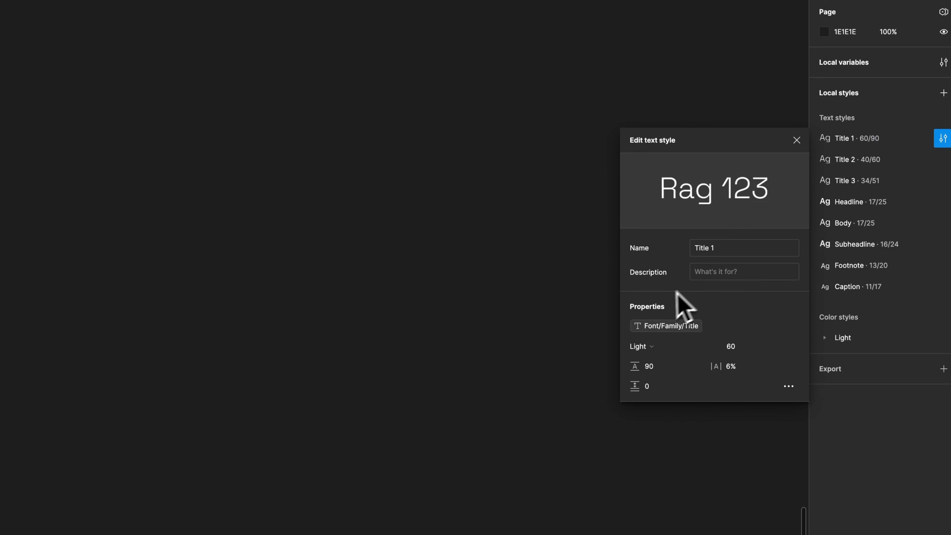
{"action": "left_click", "coordinate": [696, 347]}
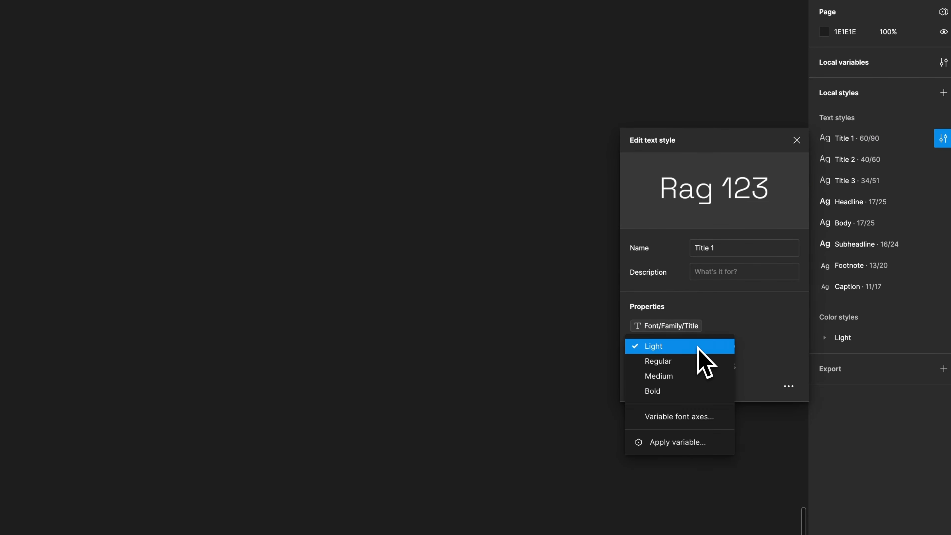
{"action": "left_click", "coordinate": [669, 446]}
{"action": "scroll", "coordinate": [522, 478], "scroll_direction": "down", "scroll_amount": 3}
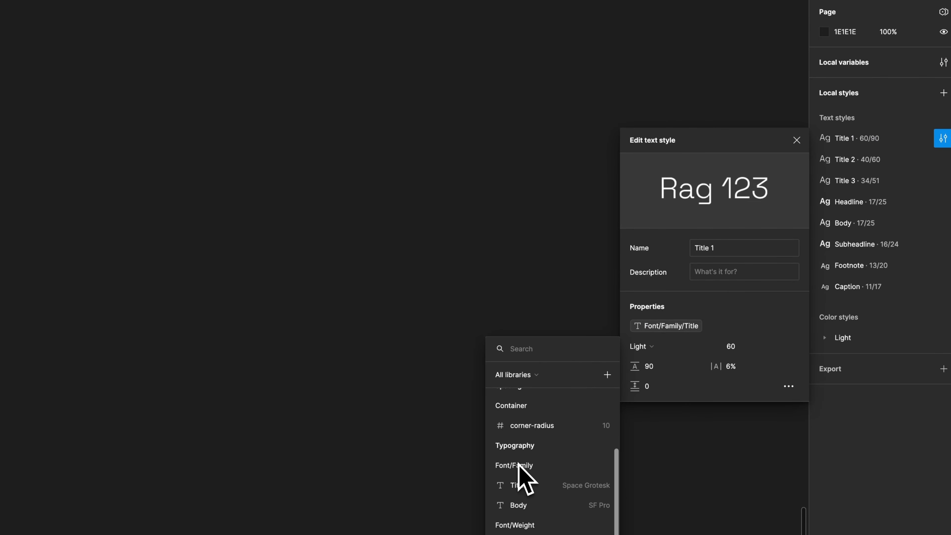
{"action": "scroll", "coordinate": [523, 479], "scroll_direction": "down", "scroll_amount": 1}
{"action": "left_click", "coordinate": [523, 521]}
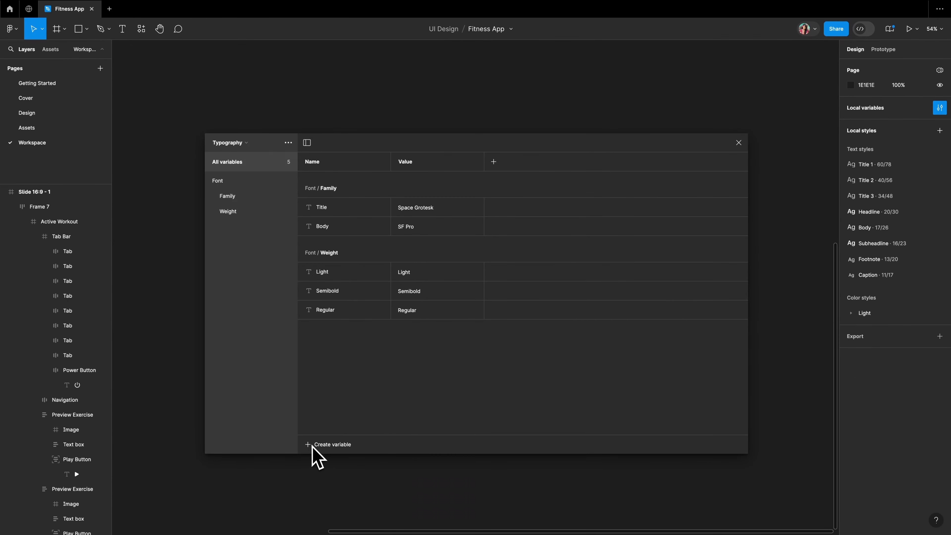
- Add a number variable named Font/Size/xs with the value 11 to the Typography collection
{"action": "left_click", "coordinate": [313, 447]}
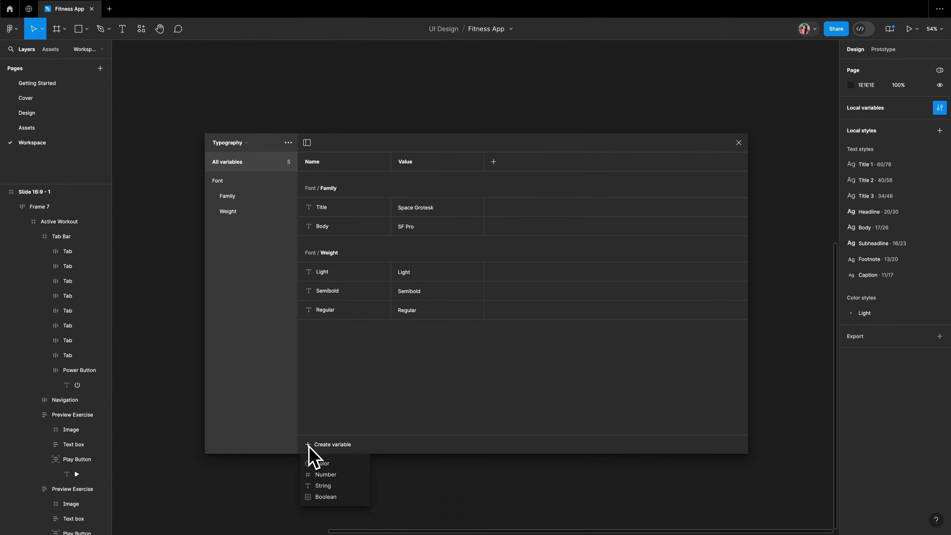
{"action": "left_click", "coordinate": [334, 478]}
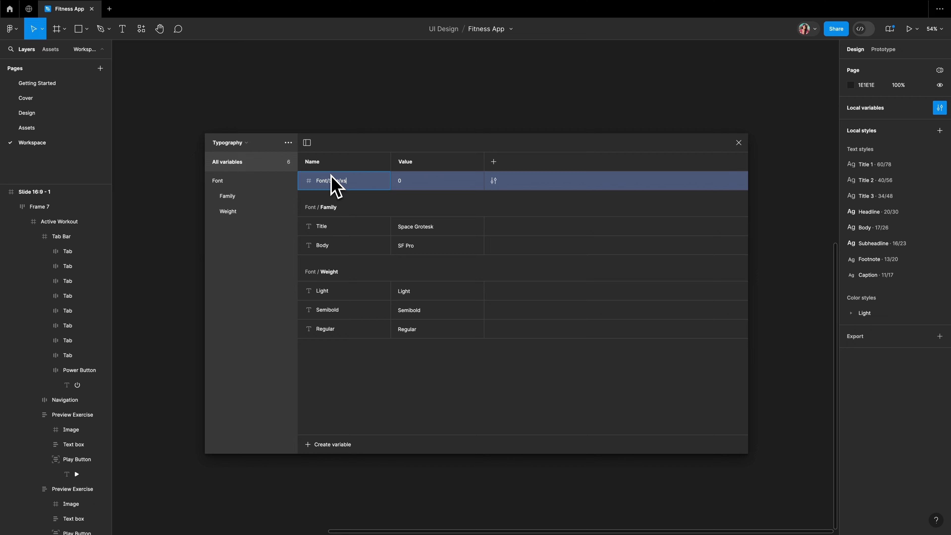
{"action": "left_click", "coordinate": [419, 181]}
{"action": "type", "text": "11"}
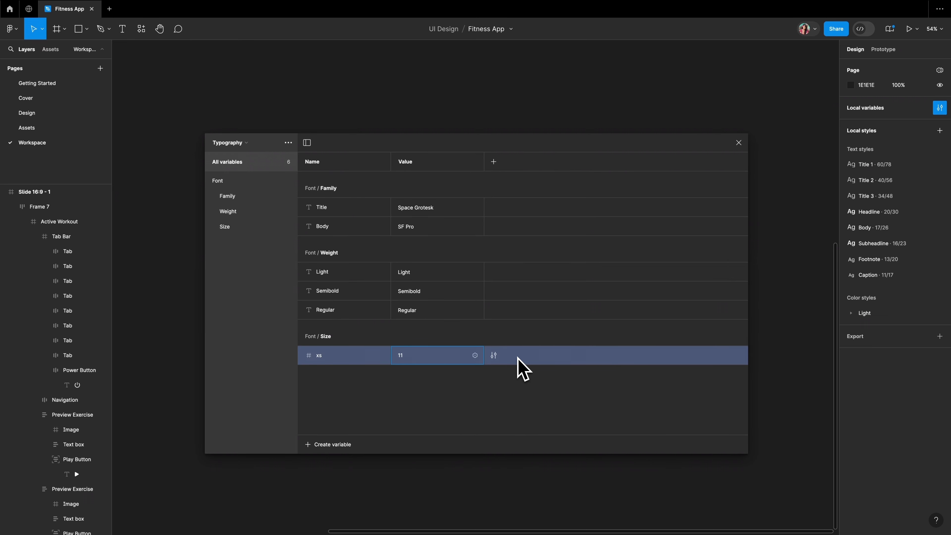
- Duplicate the xs size variable, name the copy sm and set its value to 13
{"action": "right_click", "coordinate": [554, 356]}
{"action": "left_click", "coordinate": [595, 386]}
{"action": "double_click", "coordinate": [336, 376]}
{"action": "type", "text": "sm"}
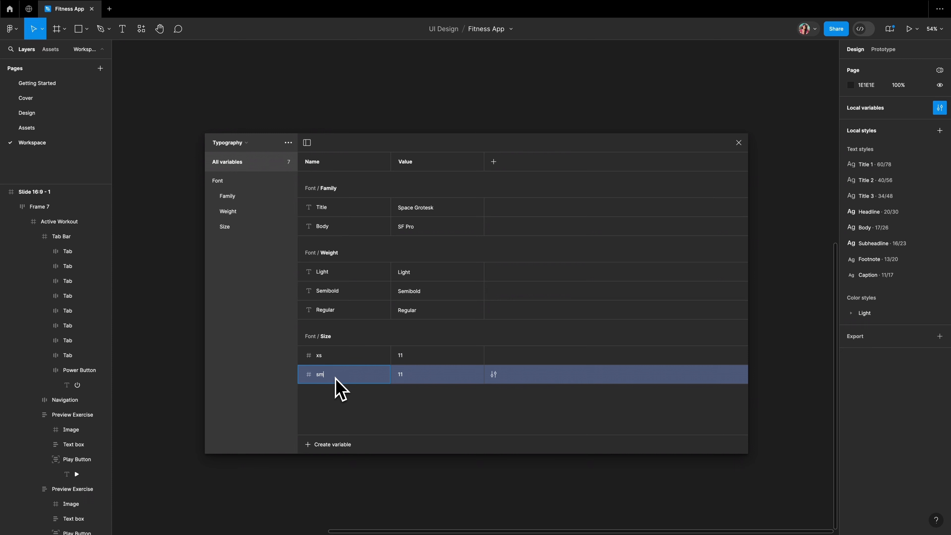
{"action": "left_click", "coordinate": [402, 375]}
{"action": "type", "text": "13"}
- Duplicate the sm size variable, name the copy md and set its value to 15
{"action": "key", "text": "ctrl+d"}
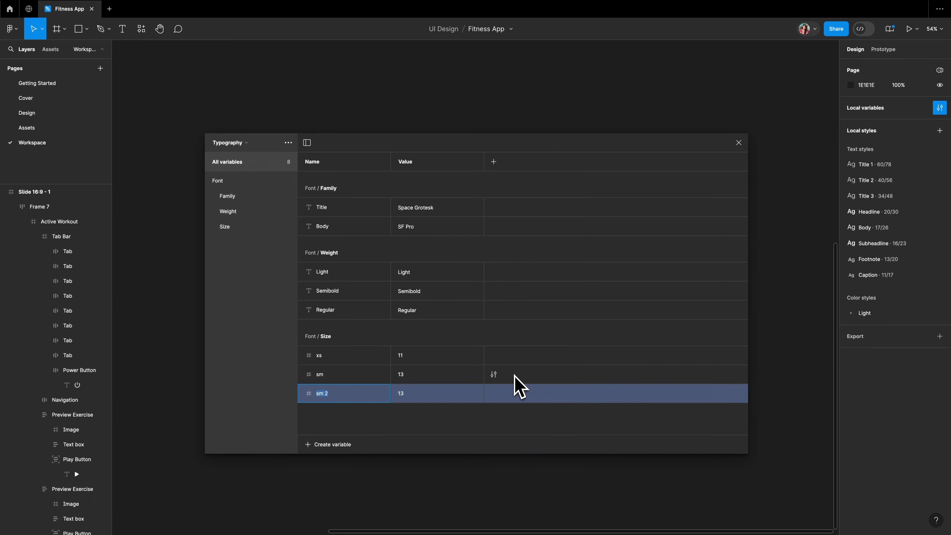
{"action": "double_click", "coordinate": [321, 394]}
{"action": "double_click", "coordinate": [409, 393]}
{"action": "type", "text": "15"}
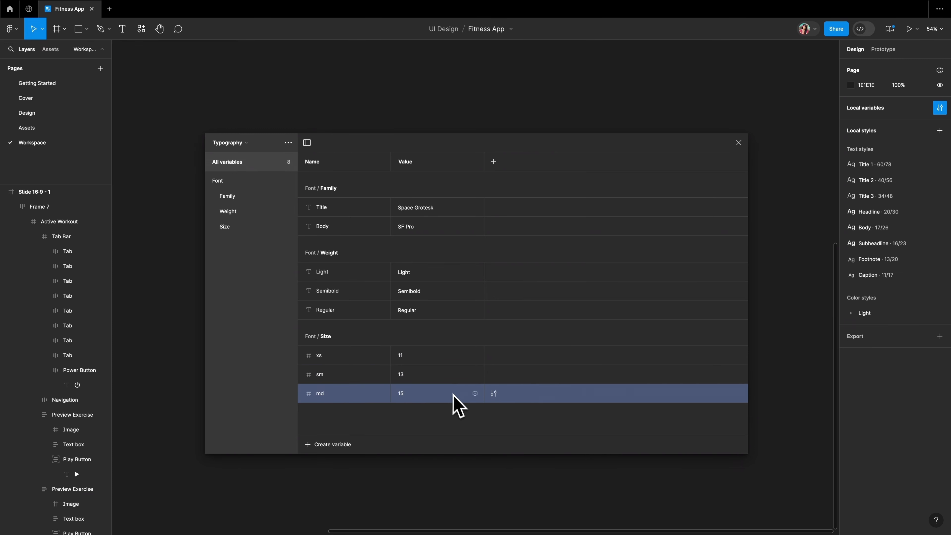
{"action": "key", "text": "Return"}
- Duplicate the md size variable, name the copy lg and set its value to 17
{"action": "key", "text": "ctrl+d"}
{"action": "double_click", "coordinate": [322, 413]}
{"action": "type", "text": "lg"}
{"action": "double_click", "coordinate": [412, 410]}
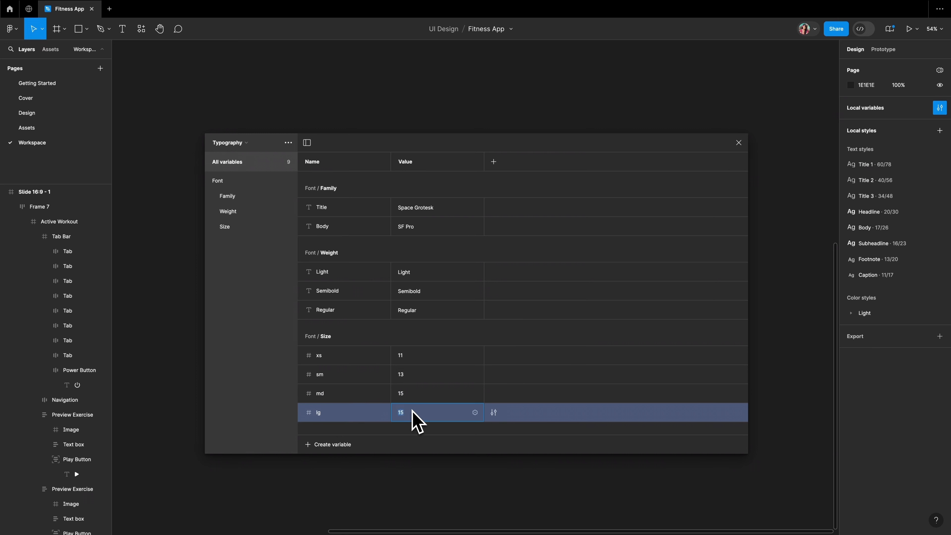
{"action": "type", "text": "17"}
{"action": "key", "text": "Return"}
- Duplicate the lg size variable, name the copy xl and set its value to 20
{"action": "key", "text": "ctrl+d"}
{"action": "double_click", "coordinate": [326, 429]}
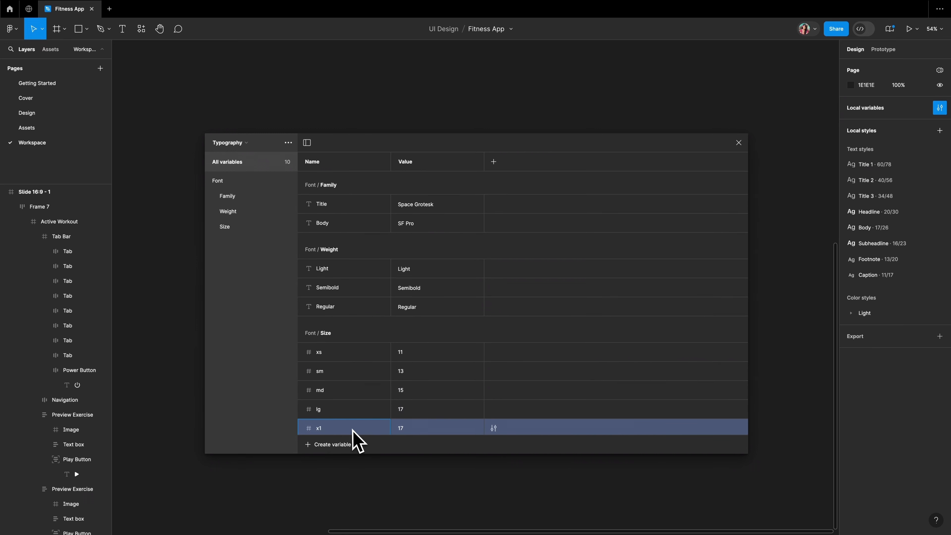
{"action": "double_click", "coordinate": [415, 430]}
- Duplicate the xl size variable, name the copy 2xl and set its value to 34
{"action": "key", "text": "ctrl+d"}
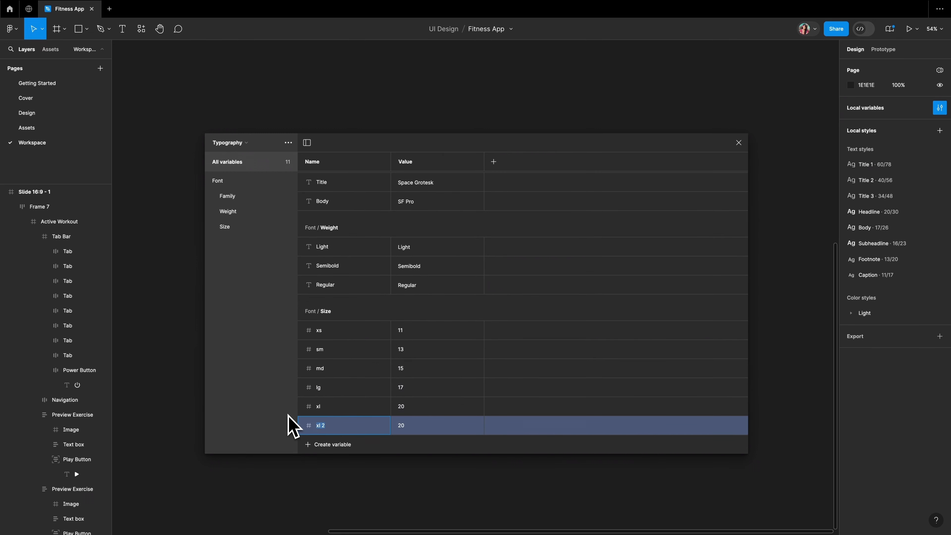
{"action": "double_click", "coordinate": [312, 425]}
{"action": "type", "text": "2xl"}
{"action": "double_click", "coordinate": [407, 427]}
{"action": "type", "text": "34"}
{"action": "key", "text": "Return"}
- Add two more size variables by duplication: 3xl with the value 40 and 4xl with the value 60
{"action": "key", "text": "ctrl+d"}
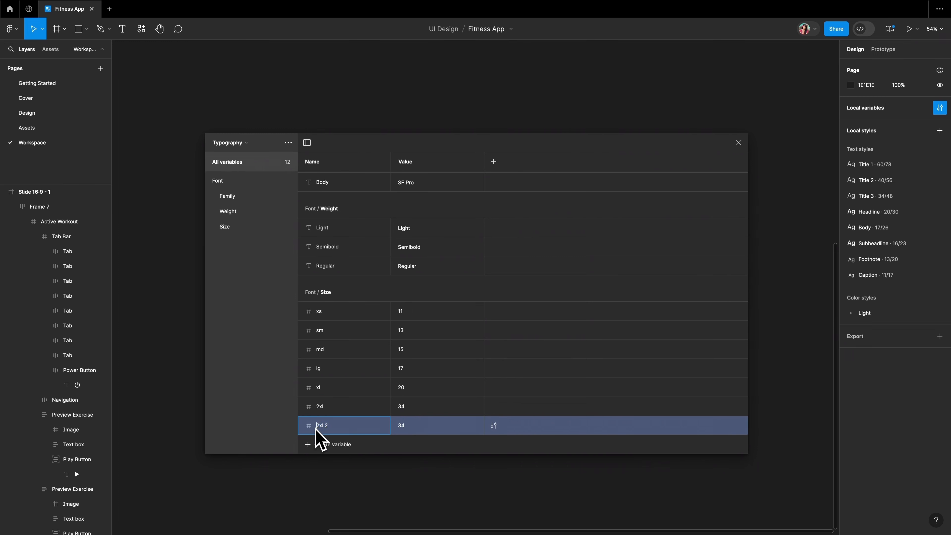
{"action": "left_click", "coordinate": [336, 426]}
{"action": "type", "text": "3xl"}
{"action": "double_click", "coordinate": [407, 426]}
{"action": "type", "text": "40"}
{"action": "key", "text": "Return"}
{"action": "key", "text": "ctrl+d"}
{"action": "left_click", "coordinate": [336, 426]}
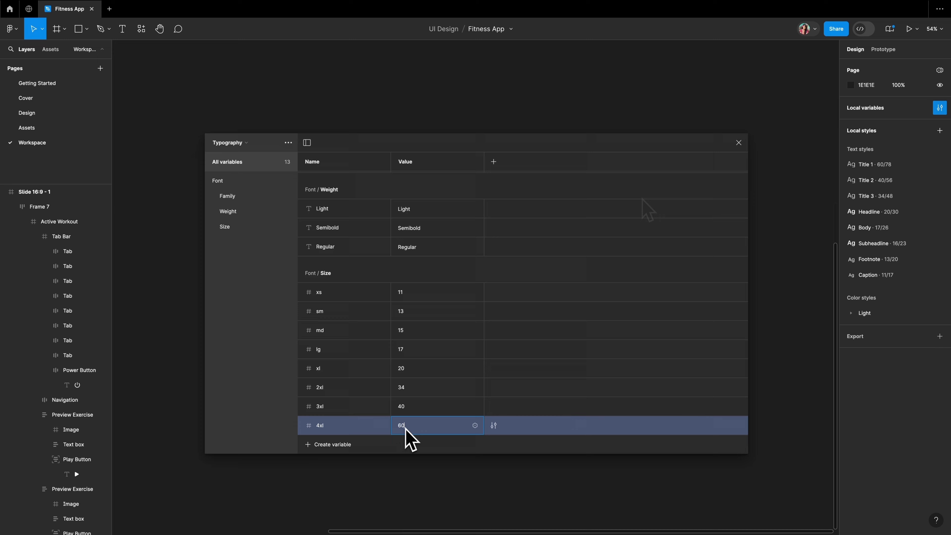
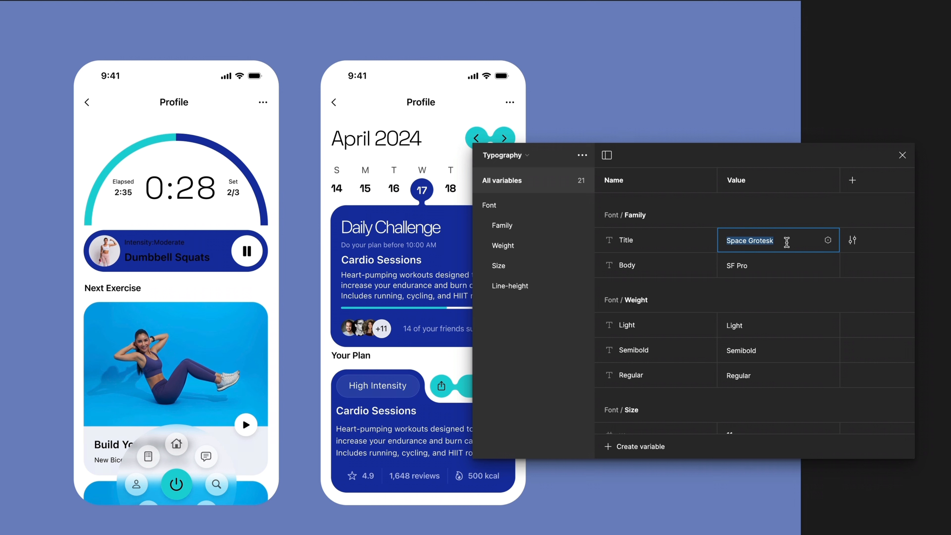
- Try poppins and inter as values of the Title font family variable
{"action": "type", "text": "poppins"}
{"action": "key", "text": "Return"}
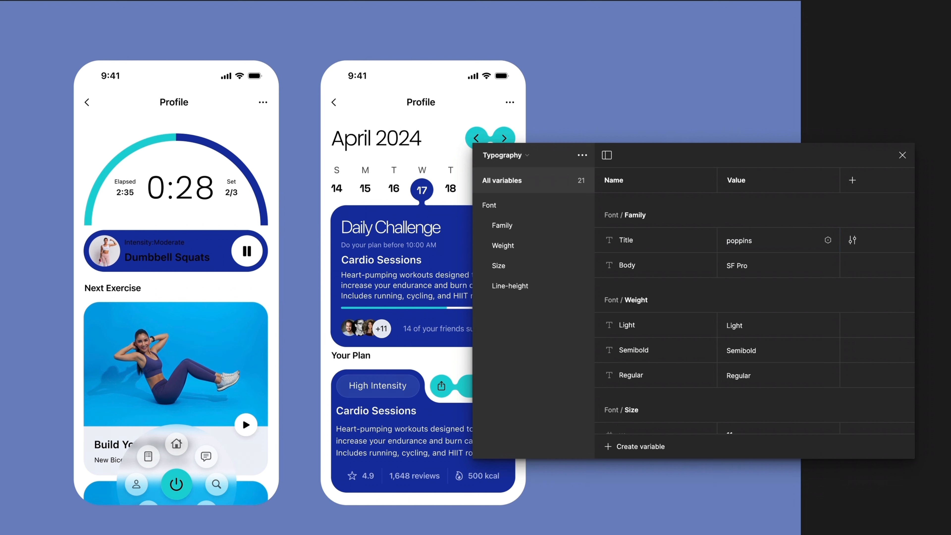
{"action": "left_click", "coordinate": [772, 243]}
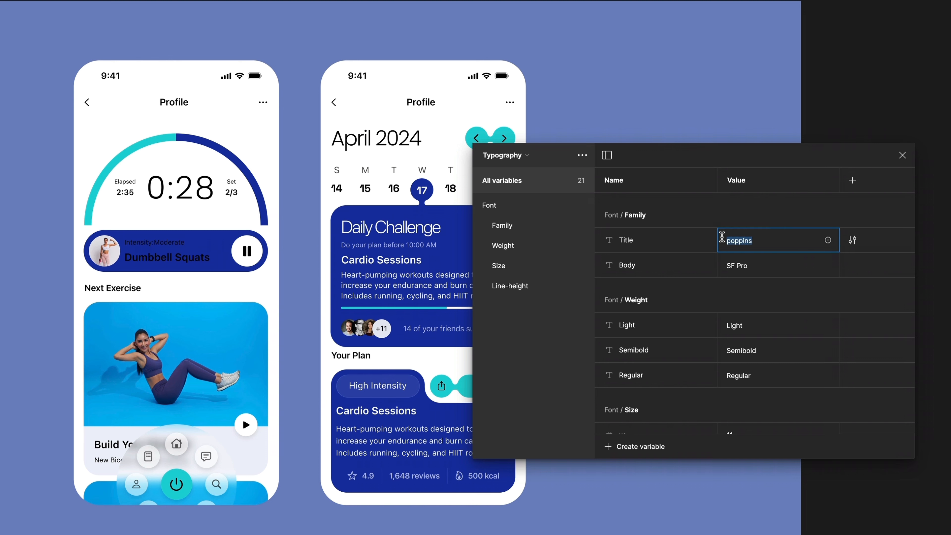
{"action": "type", "text": "inter"}
{"action": "key", "text": "Return"}
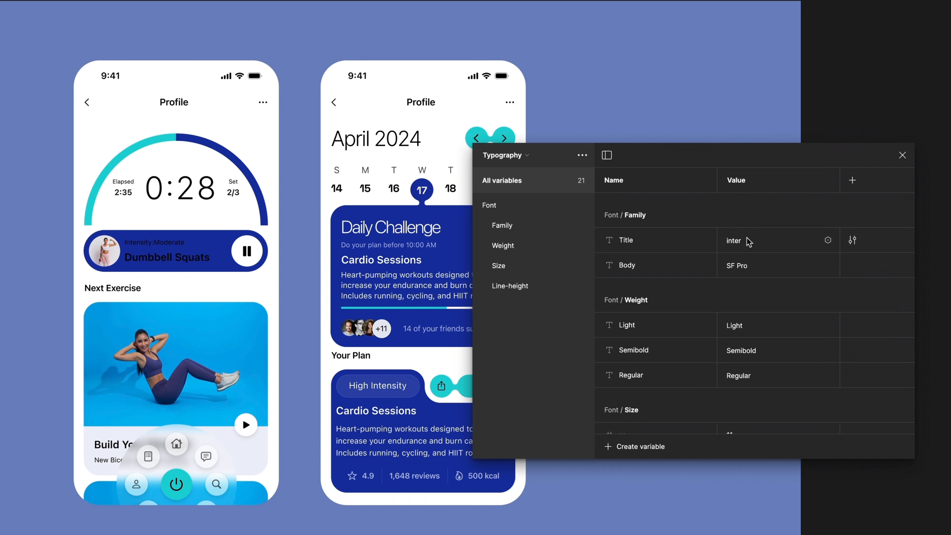
- Try lato as the value of the Body font family variable
{"action": "left_click", "coordinate": [744, 266]}
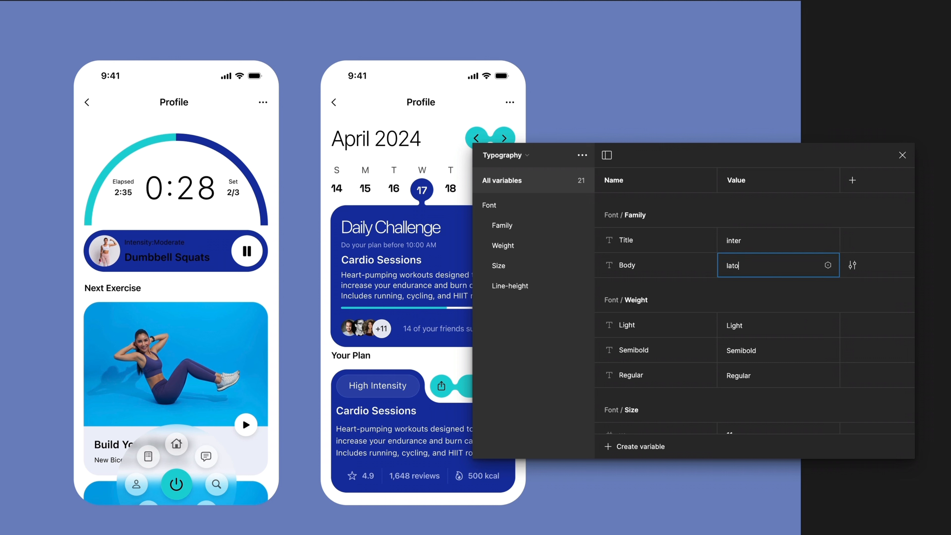
{"action": "type", "text": "lato"}
{"action": "key", "text": "Return"}
{"action": "left_click", "coordinate": [725, 266]}
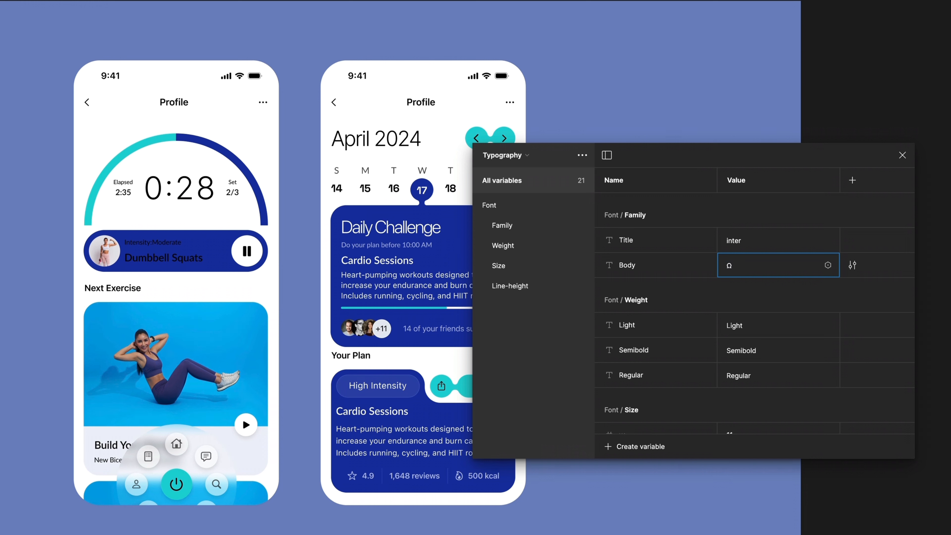
- Try bold and medium as values of the Light weight variable, and undo both changes
{"action": "double_click", "coordinate": [753, 314]}
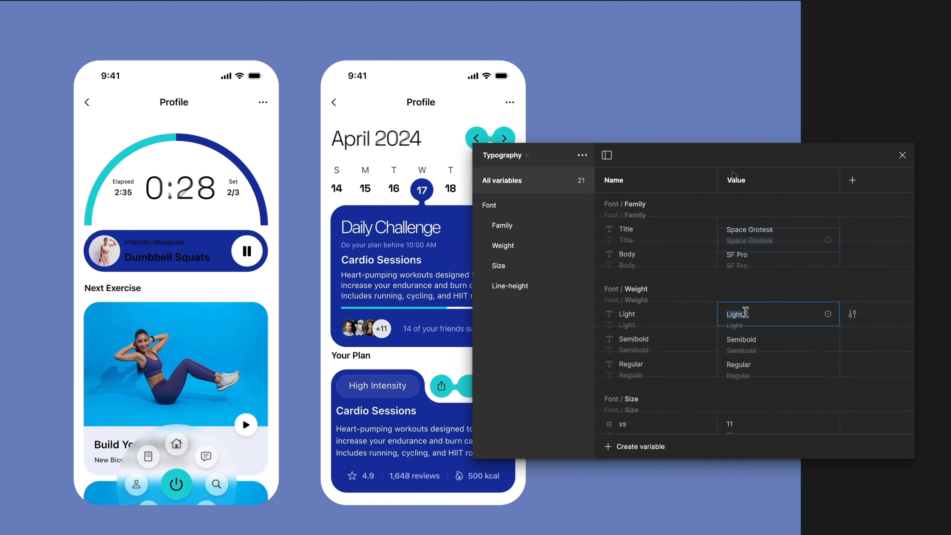
{"action": "type", "text": "bold"}
{"action": "key", "text": "Return"}
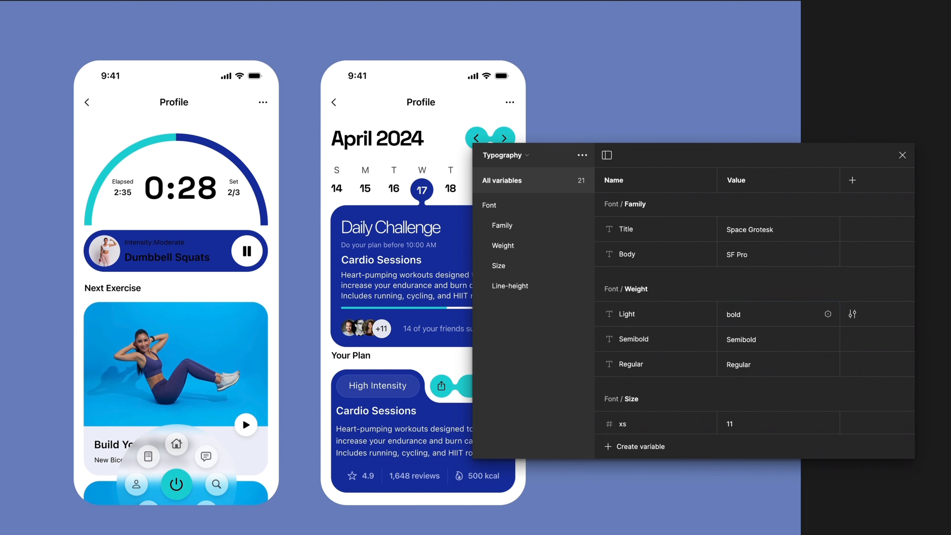
{"action": "double_click", "coordinate": [749, 319]}
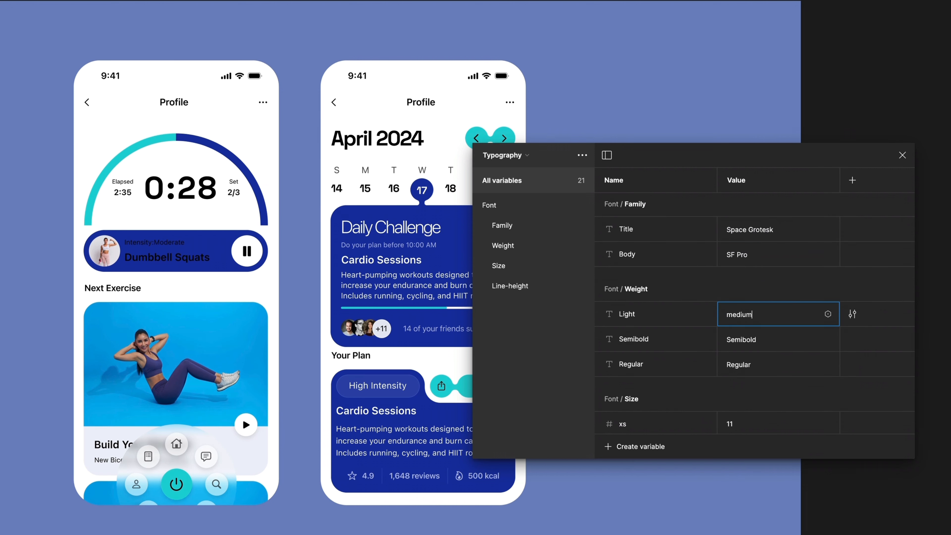
{"action": "key", "text": "Return"}
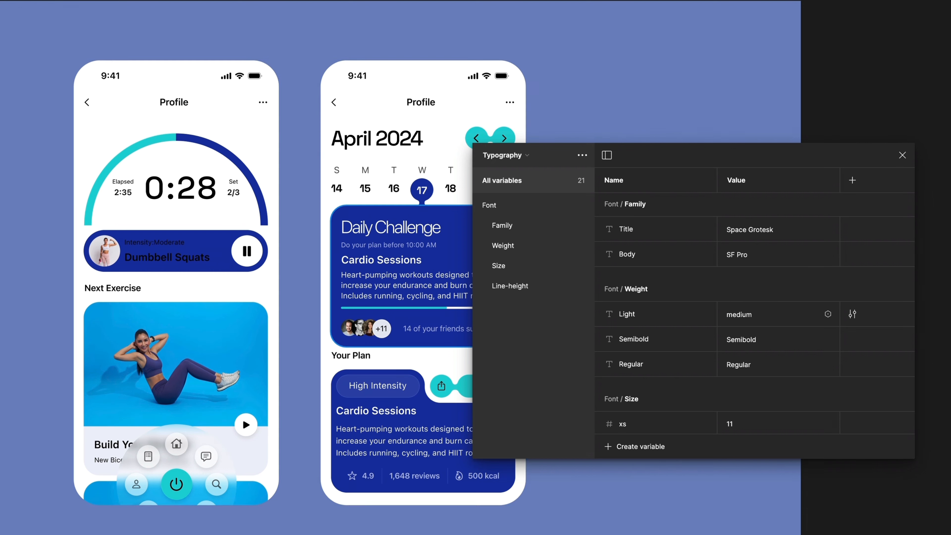
{"action": "key", "text": "super+z"}
{"action": "key", "text": "super+z"}
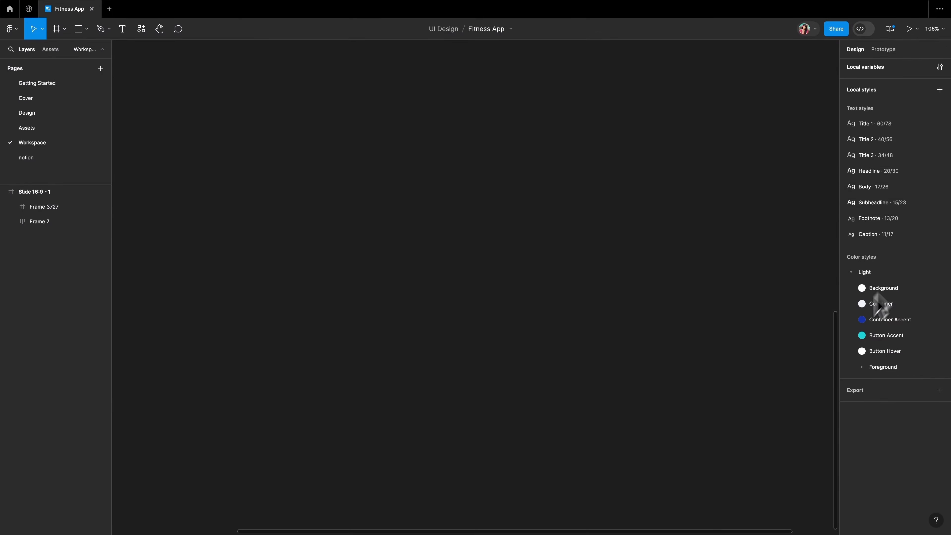
- Rename the Light color style folder to Colors and run the Styles to Variables Converter plugin
{"action": "double_click", "coordinate": [864, 273]}
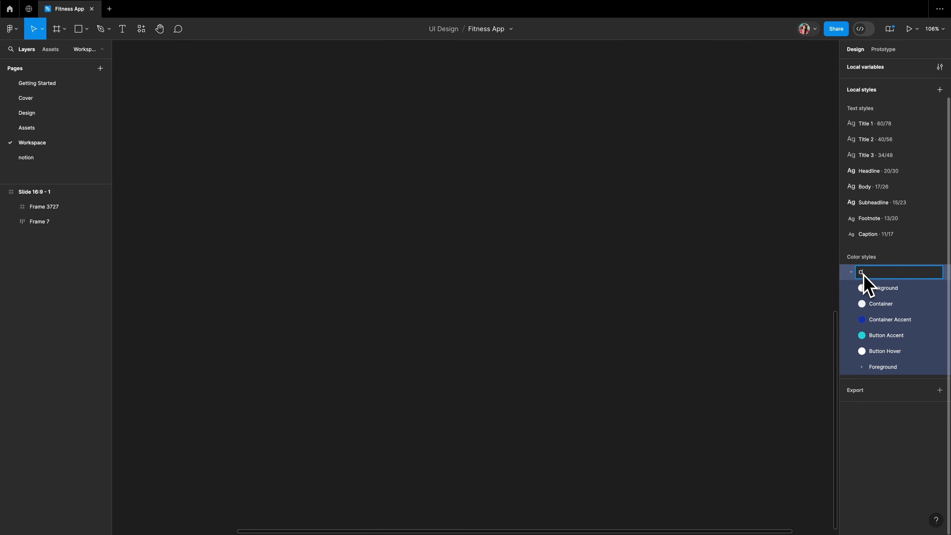
{"action": "key", "text": "Return"}
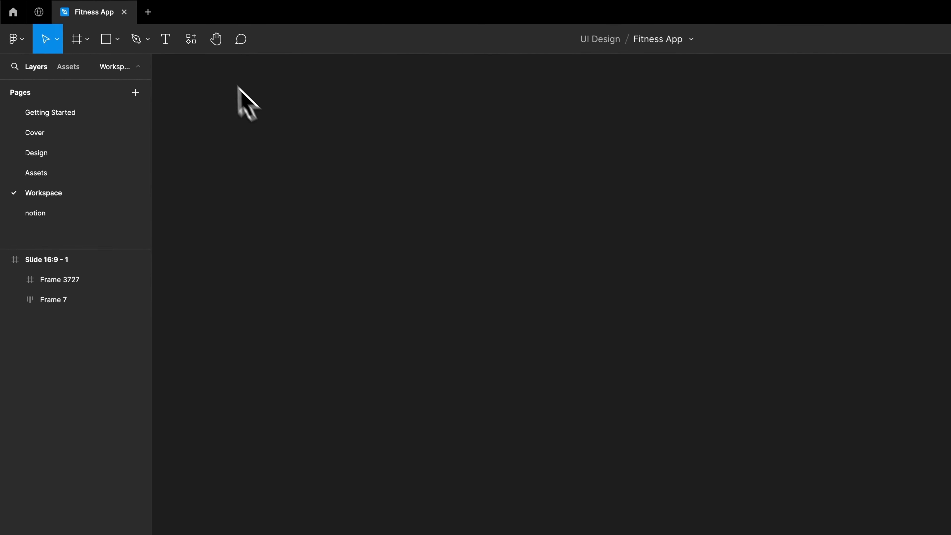
{"action": "left_click", "coordinate": [138, 29]}
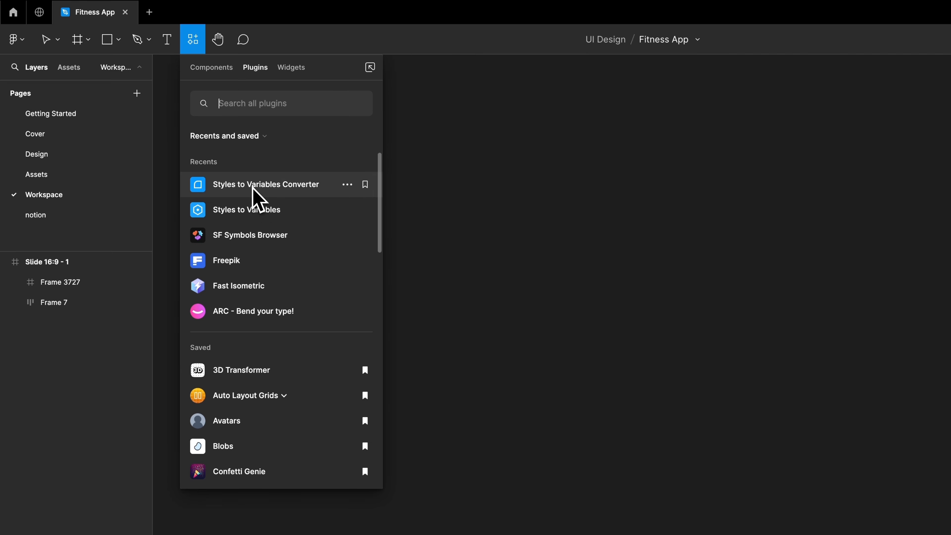
{"action": "left_click", "coordinate": [252, 188]}
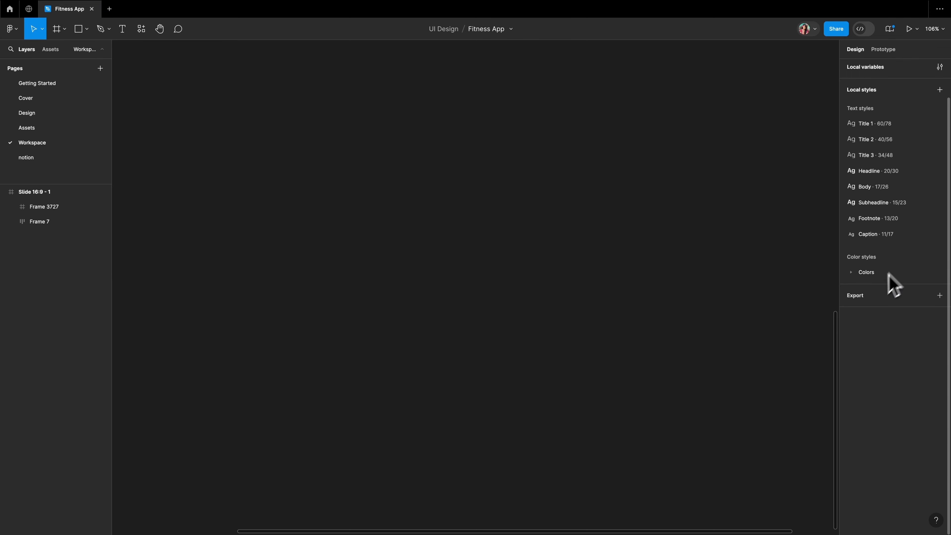
- Expand the Colors style folder and check which variable the Background color style is linked to
{"action": "left_click", "coordinate": [865, 275]}
{"action": "left_click", "coordinate": [826, 247]}
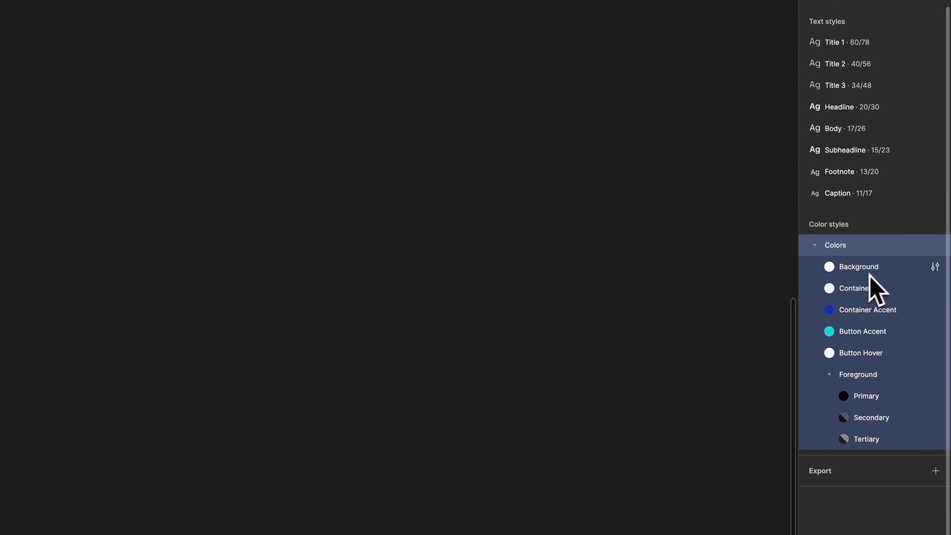
{"action": "left_click", "coordinate": [935, 267]}
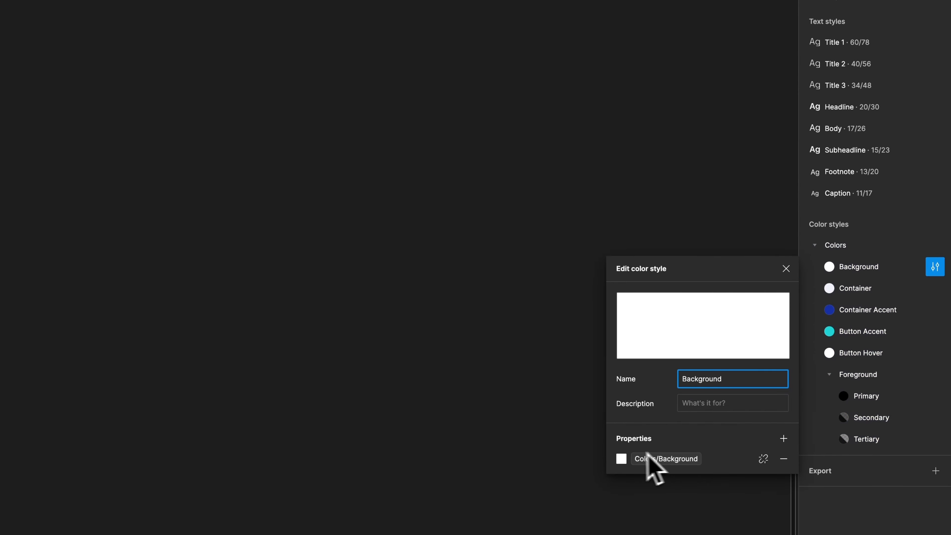
{"action": "left_click", "coordinate": [786, 268]}
- Open the local variables and display the Color Styles collection
{"action": "left_click", "coordinate": [838, 84]}
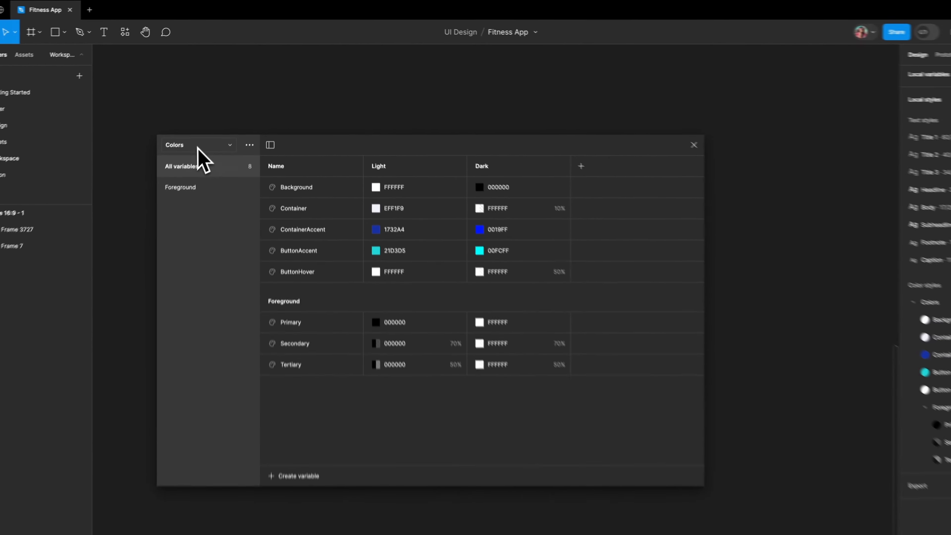
{"action": "left_click", "coordinate": [197, 148]}
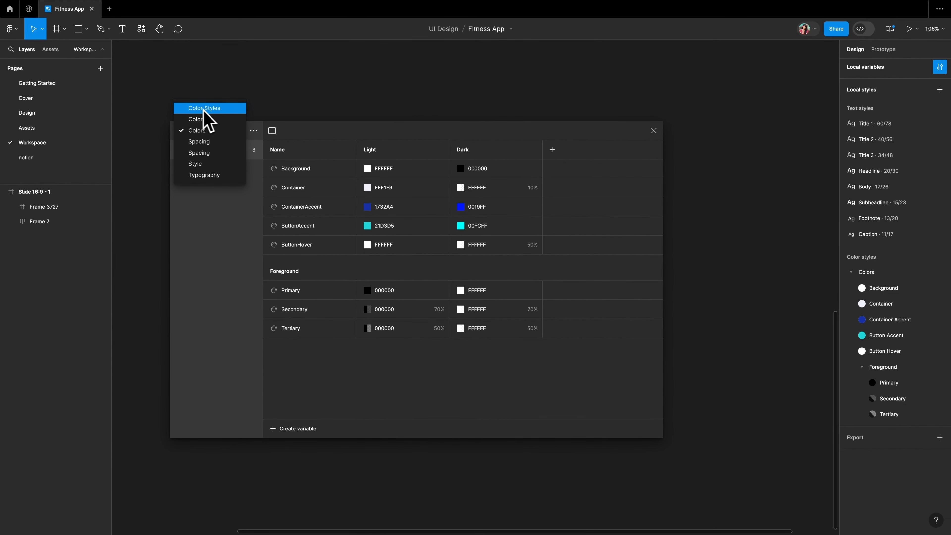
{"action": "left_click", "coordinate": [205, 109]}
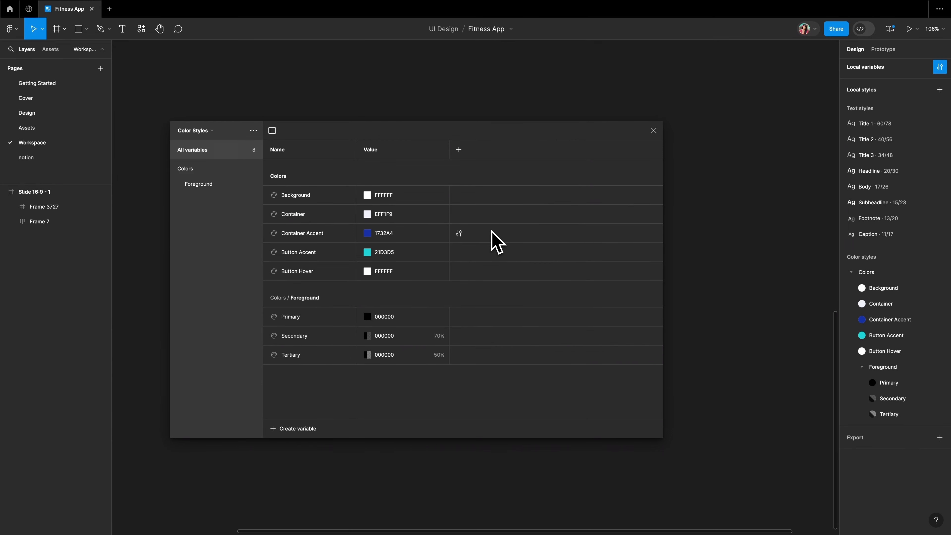
- Ungroup the Colors group so its color variables, including the Foreground ones, sit directly in the Color Styles collection
{"action": "left_click", "coordinate": [197, 168]}
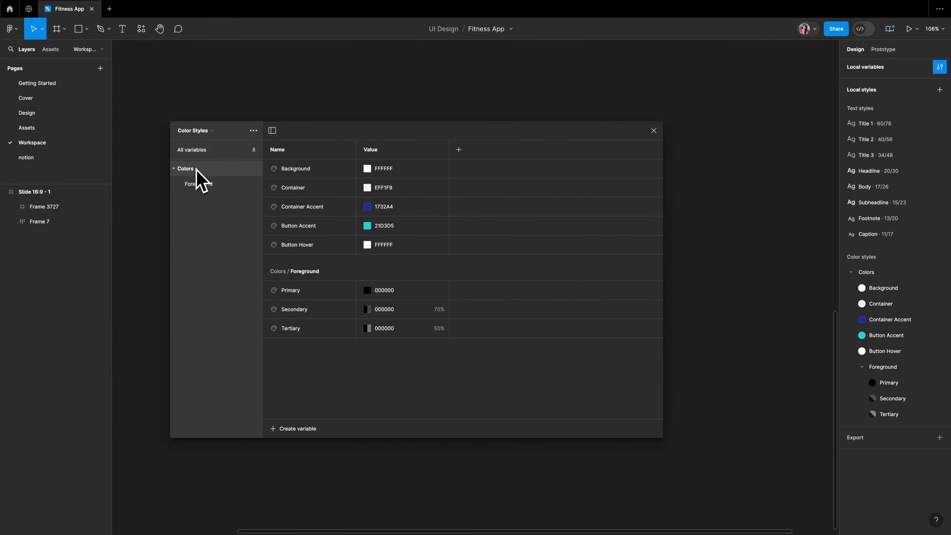
{"action": "right_click", "coordinate": [196, 169]}
{"action": "left_click", "coordinate": [198, 178]}
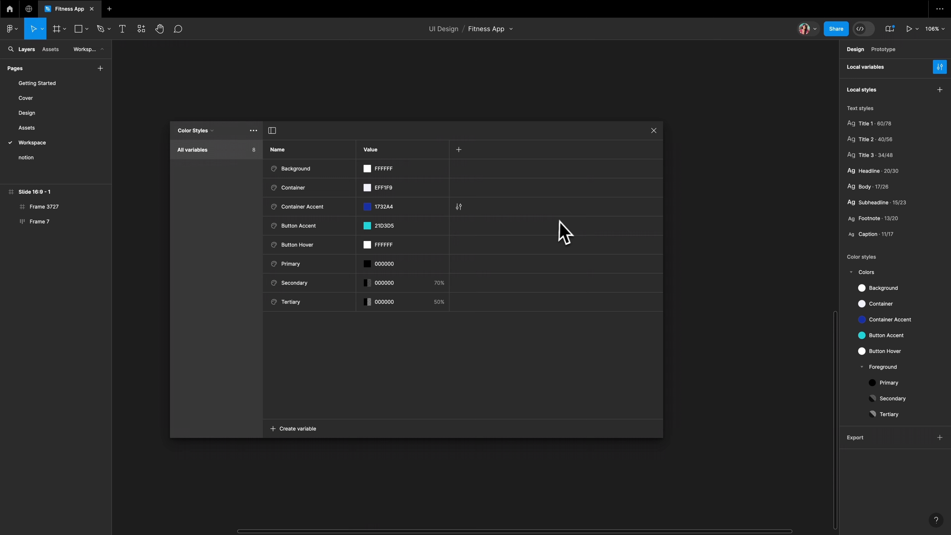
- Add a second mode named Dark to the collection and rename Mode 1 as Light
{"action": "left_click", "coordinate": [459, 150]}
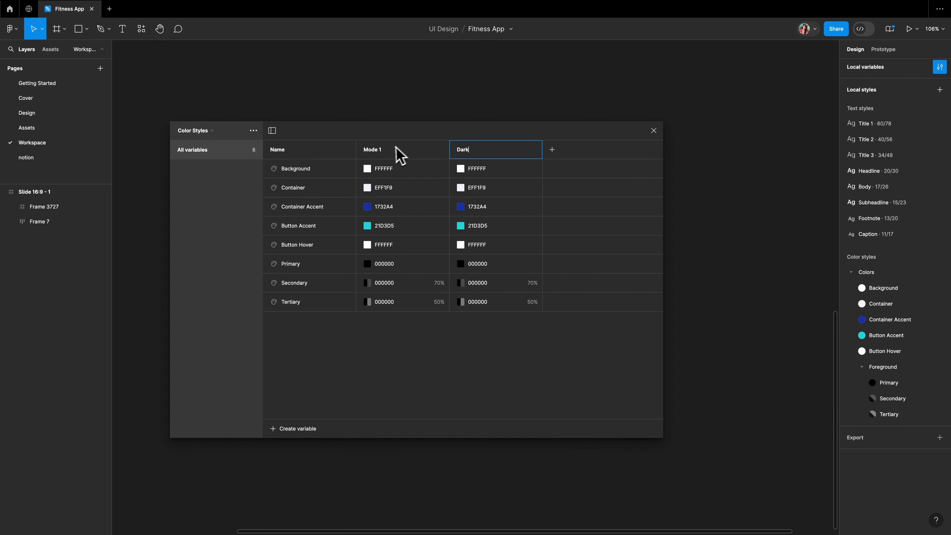
{"action": "double_click", "coordinate": [377, 152]}
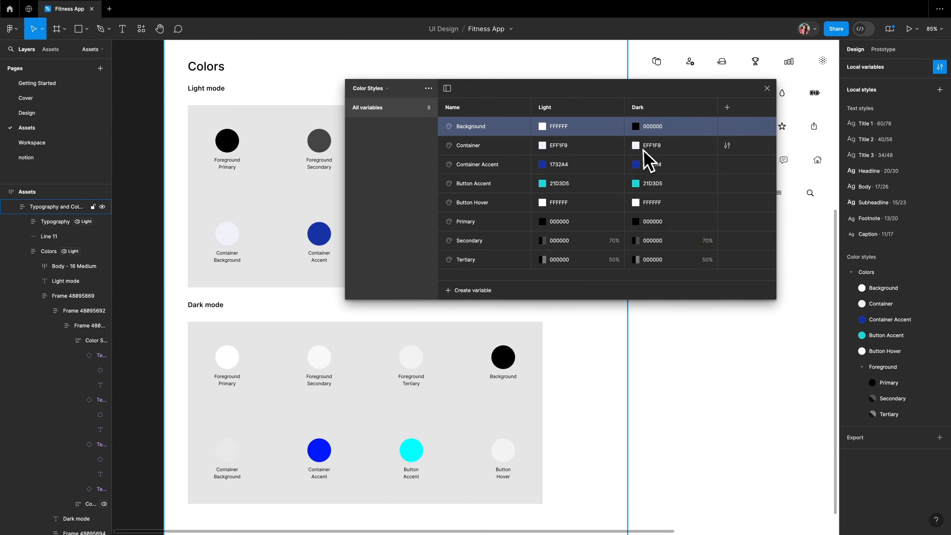
- Set the Dark values: Container FFFFFF at 10%, Container Accent 0019FF, Button Accent 00FCFF, Button Hover FFFFFF at 50% and Primary FFFFFF
{"action": "left_click", "coordinate": [636, 145]}
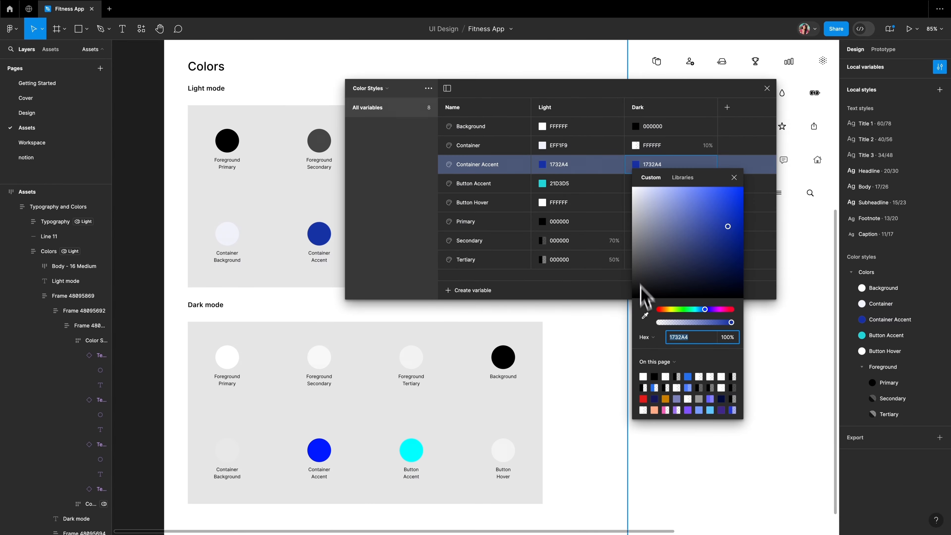
{"action": "left_click", "coordinate": [635, 221]}
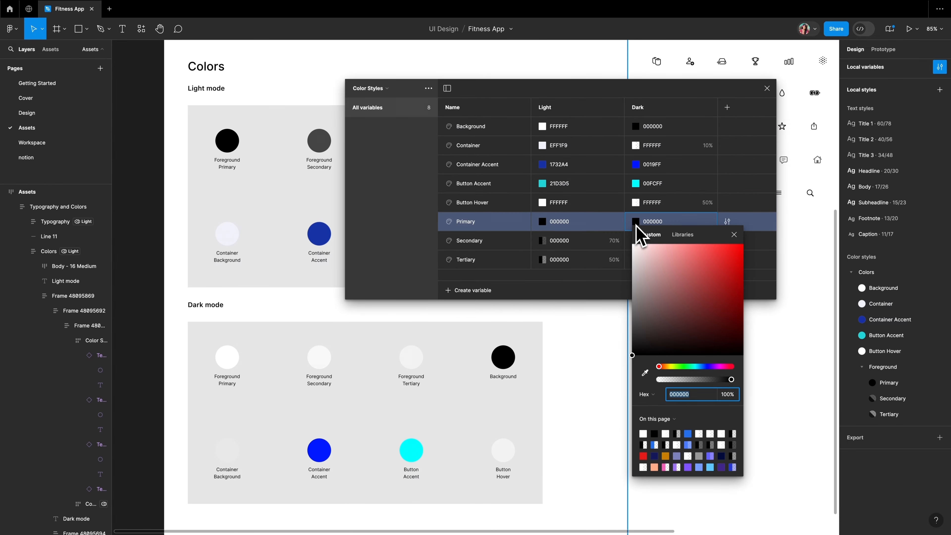
{"action": "left_click", "coordinate": [669, 244]}
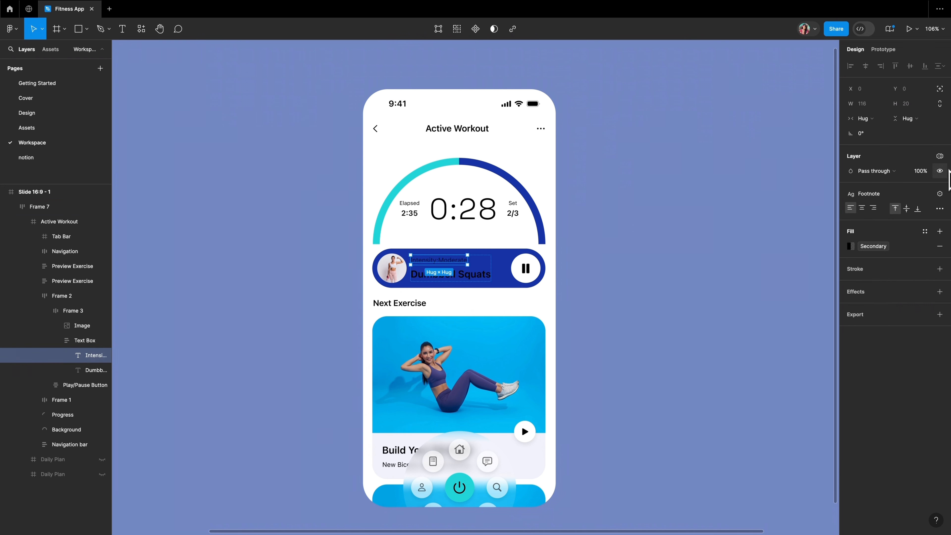
- Switch the Intensity:Moderate text on the active exercise card to the Dark mode of Color Styles
{"action": "left_click", "coordinate": [940, 155]}
{"action": "mouse_move", "coordinate": [914, 185]}
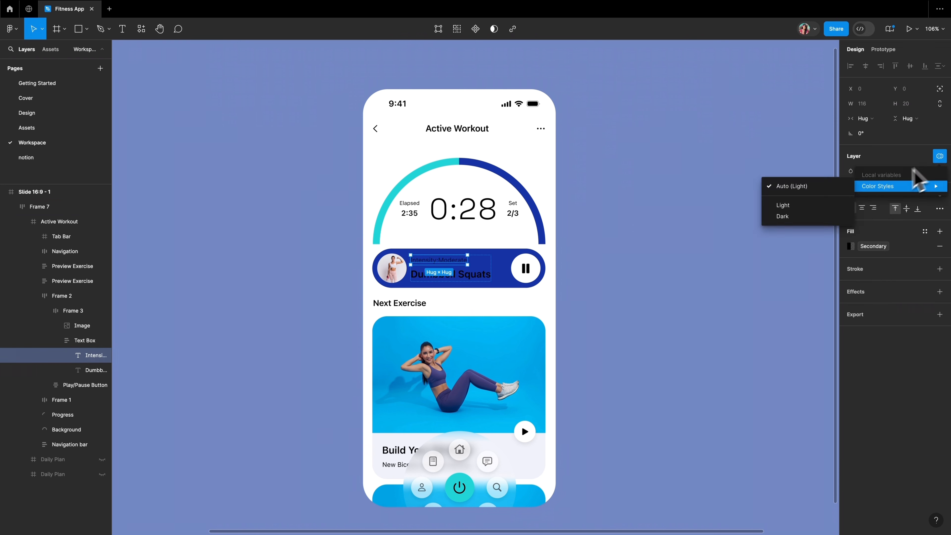
{"action": "left_click", "coordinate": [820, 205]}
- Switch the Dumbbell Squats title to the Dark mode of Color Styles
{"action": "left_click", "coordinate": [481, 277]}
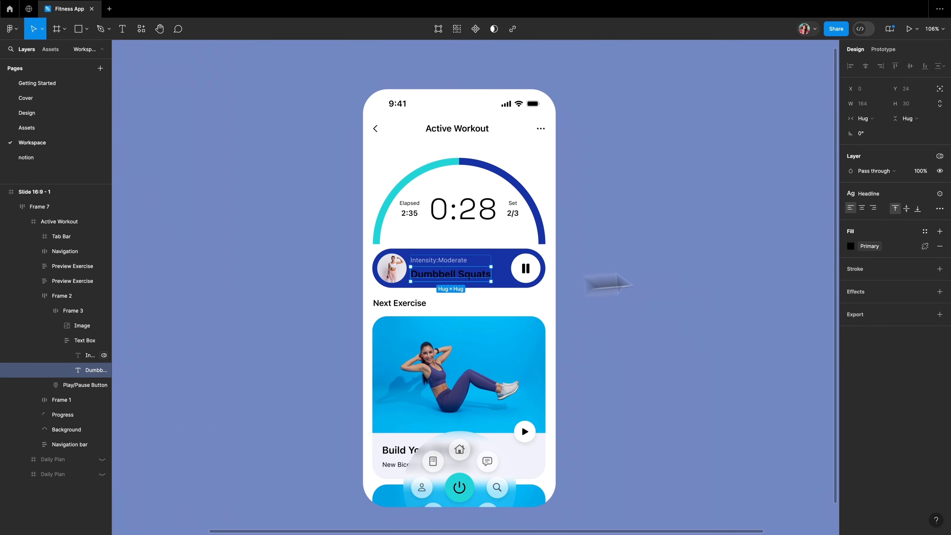
{"action": "left_click", "coordinate": [940, 193]}
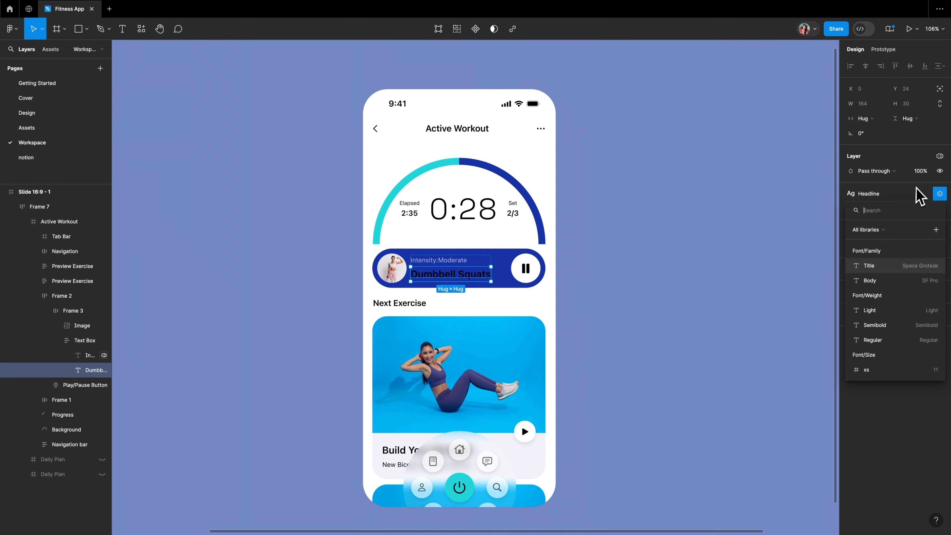
{"action": "left_click", "coordinate": [921, 195]}
{"action": "left_click", "coordinate": [940, 156]}
{"action": "mouse_move", "coordinate": [864, 188]}
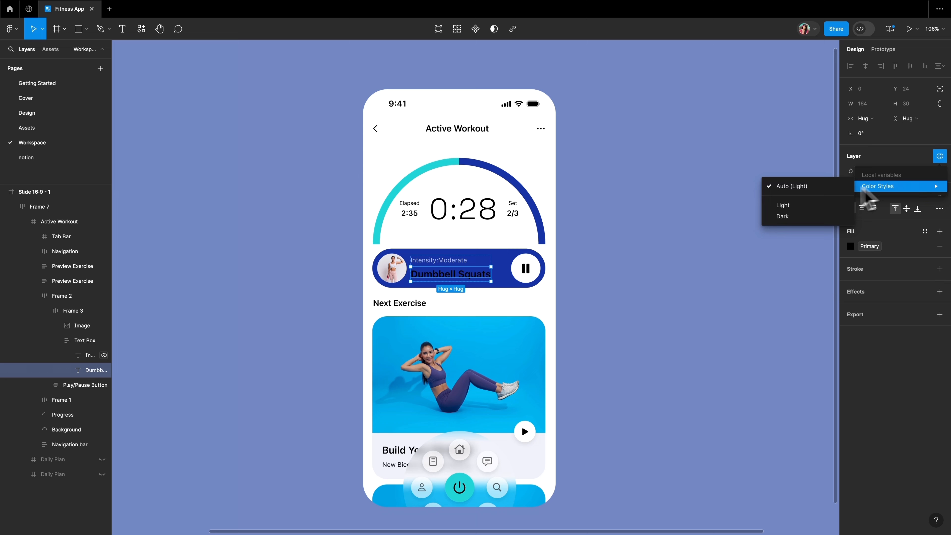
{"action": "left_click", "coordinate": [783, 217]}
{"action": "key", "text": "Escape"}
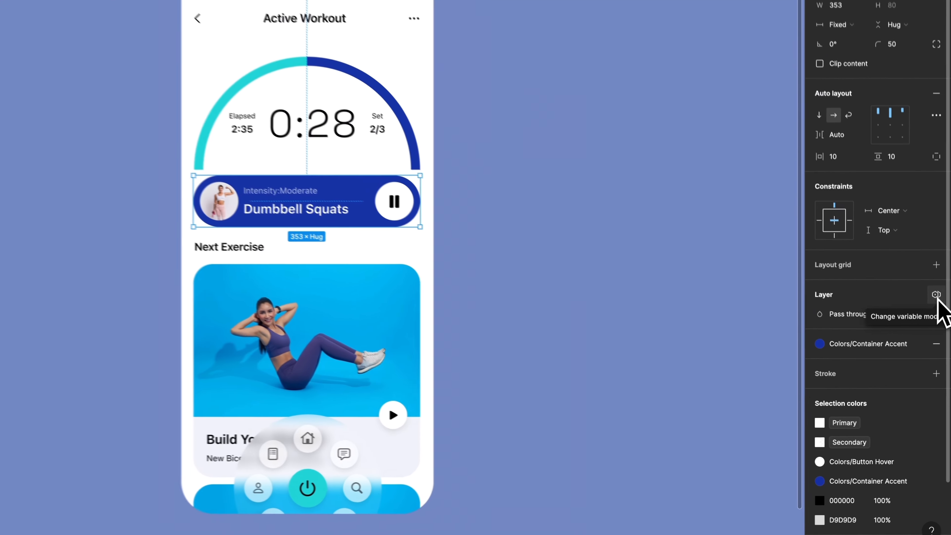
- Apply the Dark mode of Color Styles to the whole Dumbbell Squats card frame
{"action": "left_click", "coordinate": [940, 340]}
{"action": "mouse_move", "coordinate": [880, 370]}
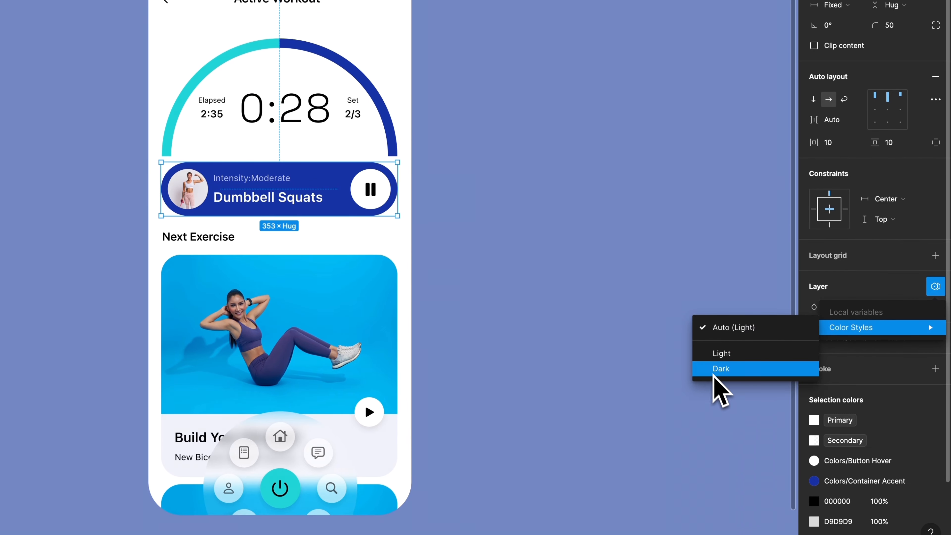
{"action": "left_click", "coordinate": [718, 371]}
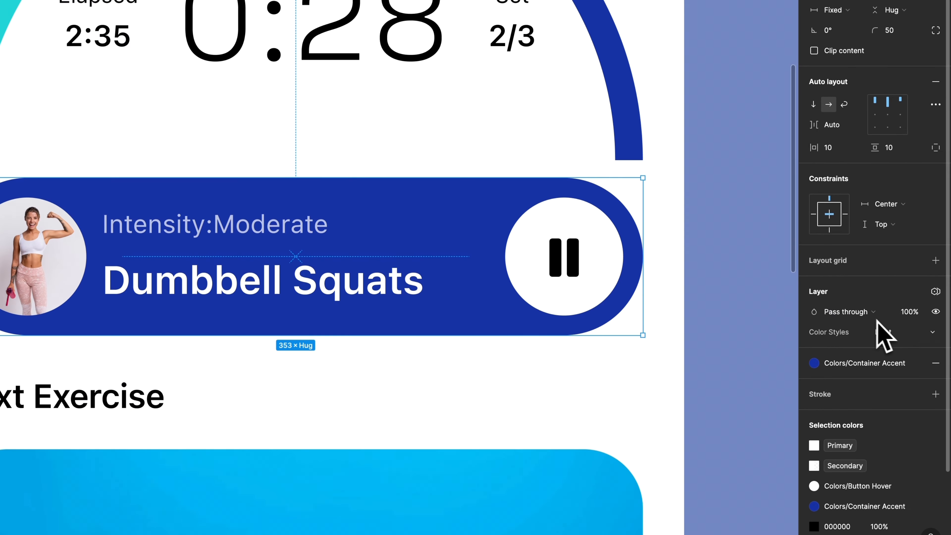
{"action": "left_click", "coordinate": [894, 332]}
{"action": "left_click", "coordinate": [895, 347]}
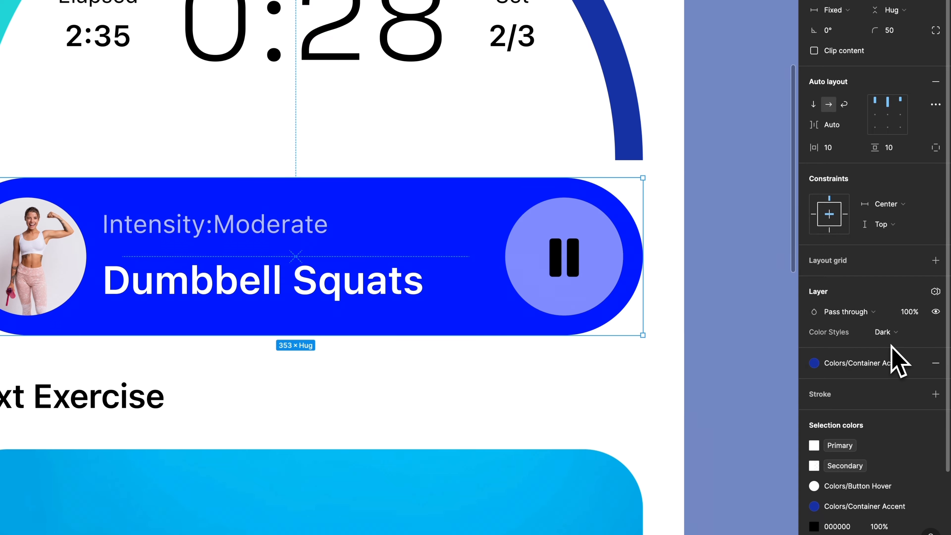
- Switch the Dumbbell Squats card to Light mode for comparison and return it to Dark
{"action": "left_click", "coordinate": [886, 332]}
{"action": "left_click", "coordinate": [884, 322]}
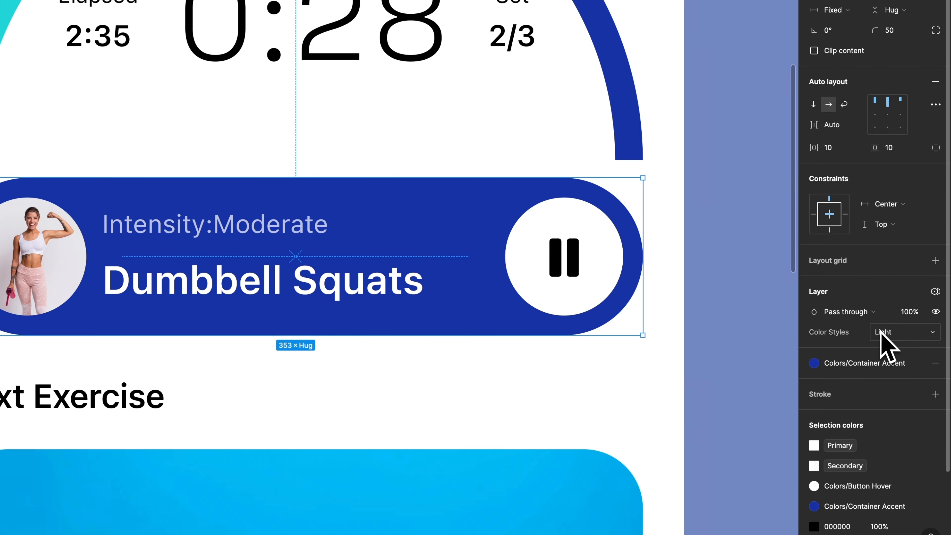
{"action": "left_click", "coordinate": [883, 332]}
{"action": "left_click", "coordinate": [894, 346]}
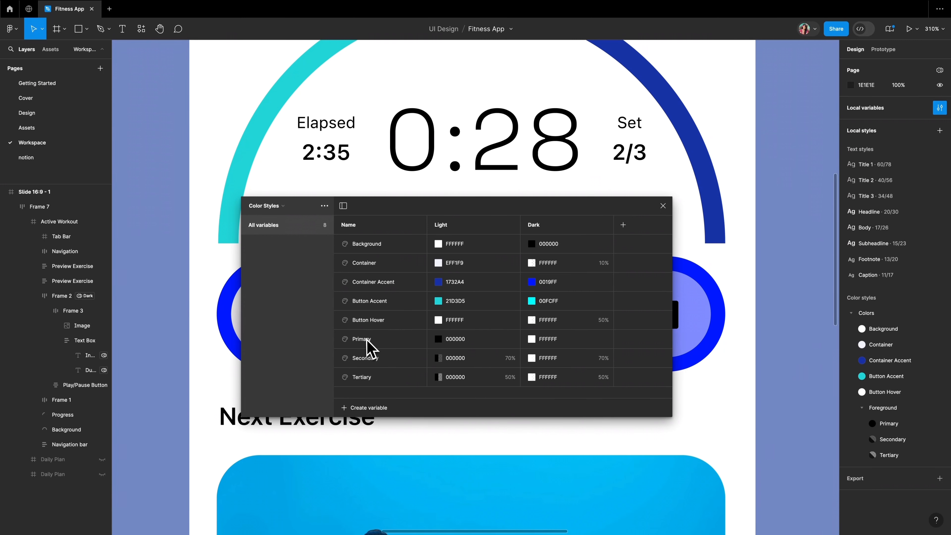
- Group the Primary, Secondary and Tertiary variables and name the group Foreground
{"action": "left_click", "coordinate": [366, 340]}
{"action": "left_click", "coordinate": [373, 378], "text": "shift"}
{"action": "right_click", "coordinate": [384, 359]}
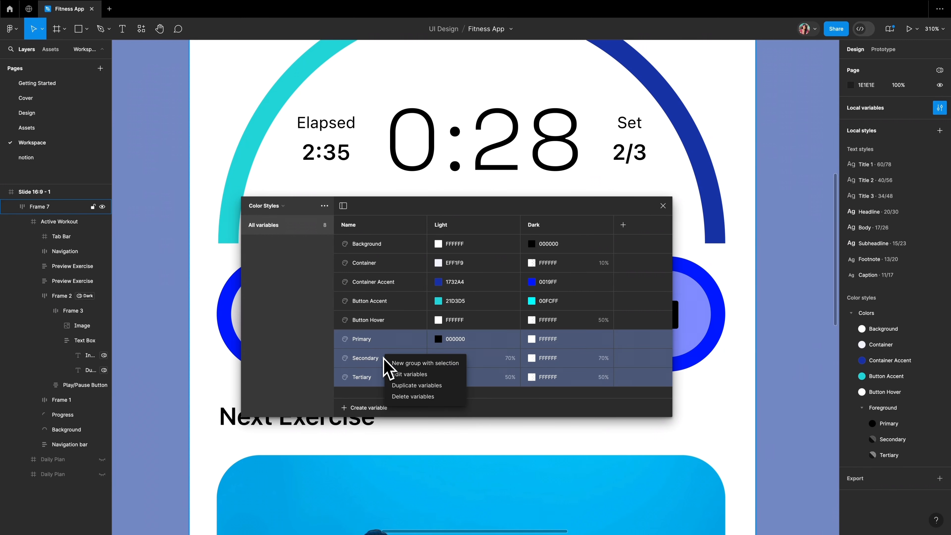
{"action": "left_click", "coordinate": [389, 363]}
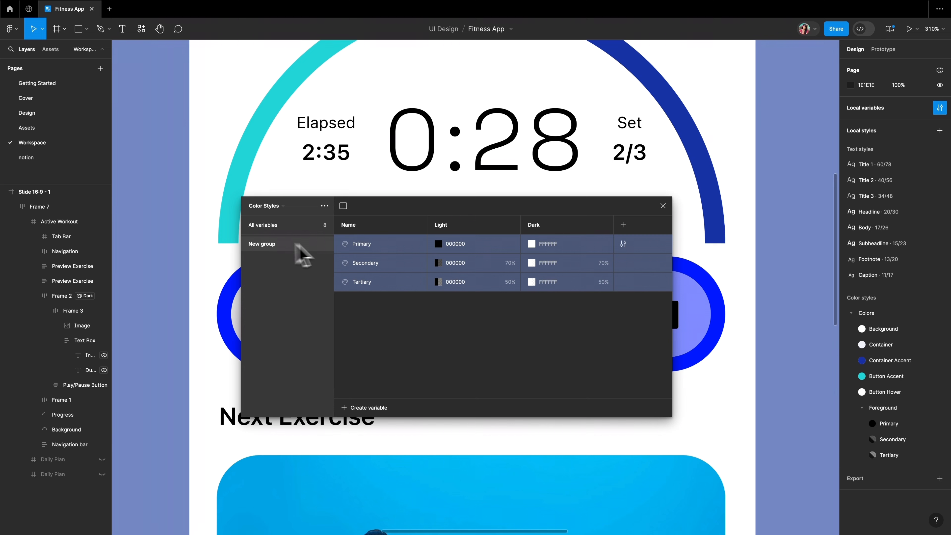
{"action": "double_click", "coordinate": [279, 244]}
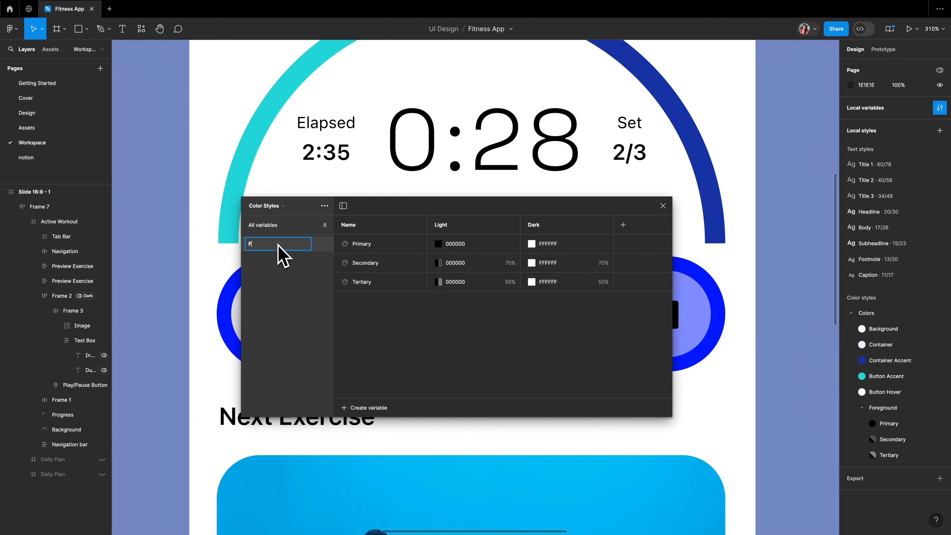
{"action": "type", "text": "Foreground"}
{"action": "key", "text": "Return"}
- Group the Background, Container, Container Accent, Button Accent and Button Hover variables and name the group Colors
{"action": "left_click", "coordinate": [279, 227]}
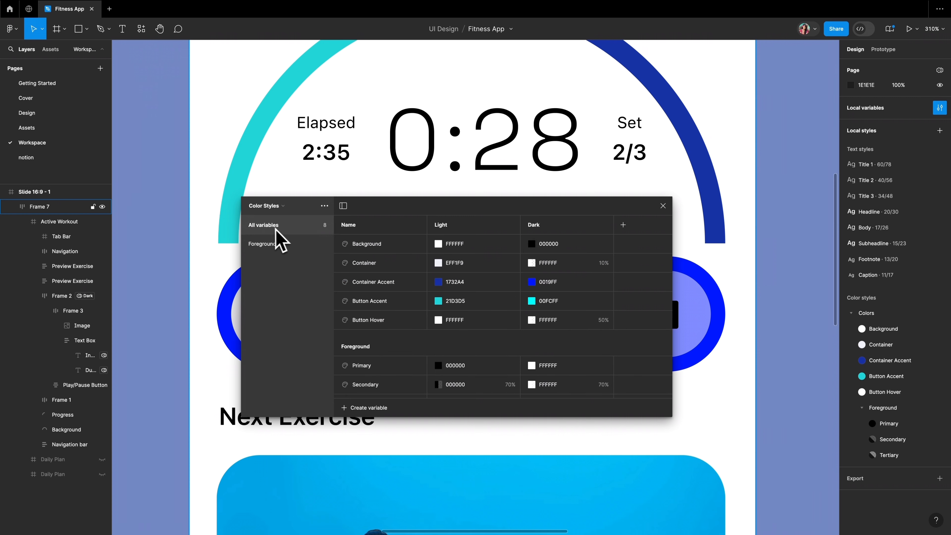
{"action": "left_click_drag", "start_coordinate": [361, 249], "coordinate": [370, 293]}
{"action": "right_click", "coordinate": [363, 278]}
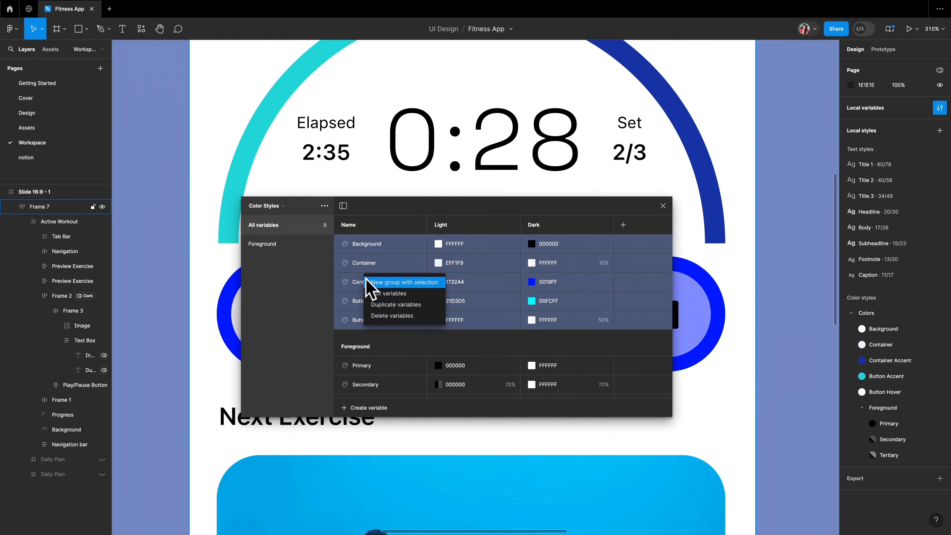
{"action": "left_click", "coordinate": [370, 283]}
{"action": "double_click", "coordinate": [279, 245]}
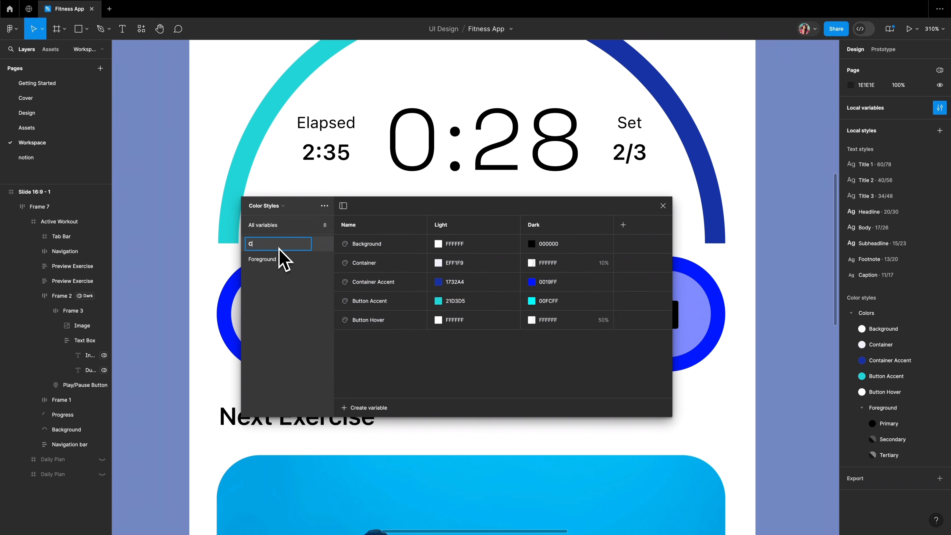
{"action": "type", "text": "Colors"}
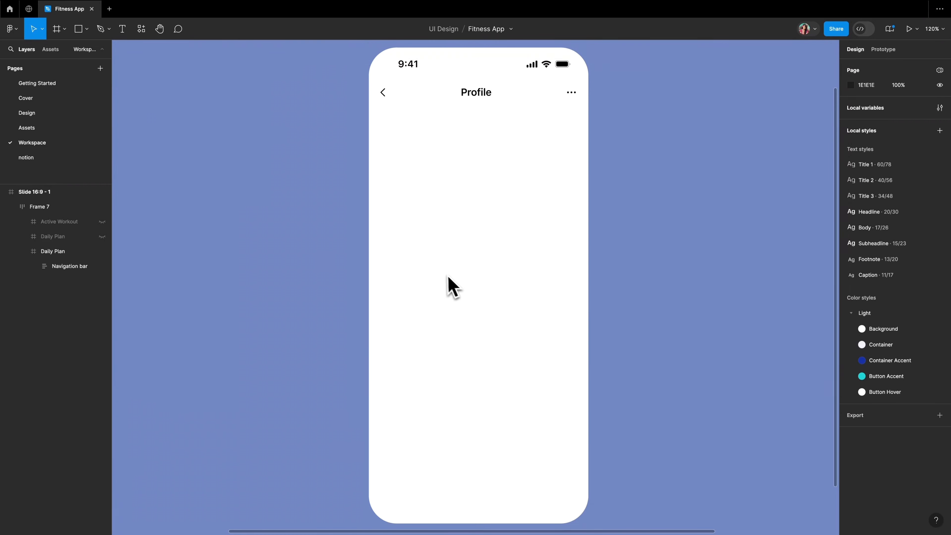
- Draw a circle of about 630 × 630 and center it horizontally over the Profile screen
{"action": "key", "text": "o"}
{"action": "left_click_drag", "start_coordinate": [324, 155], "coordinate": [678, 494]}
{"action": "left_click_drag", "start_coordinate": [552, 391], "coordinate": [530, 368]}
- Remove the circle's fill and give it a black inside stroke with a weight of 30
{"action": "left_click", "coordinate": [940, 254]}
{"action": "left_click", "coordinate": [941, 261]}
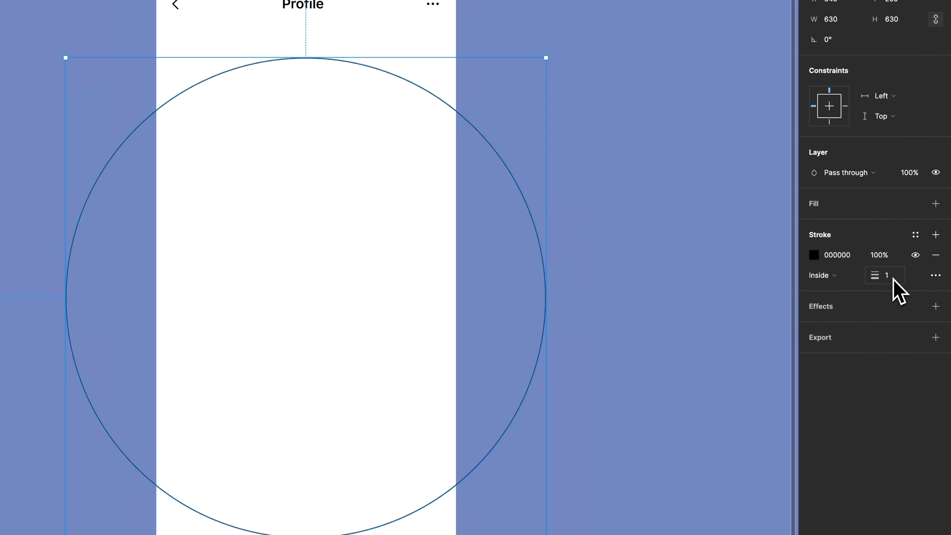
{"action": "left_click", "coordinate": [892, 278]}
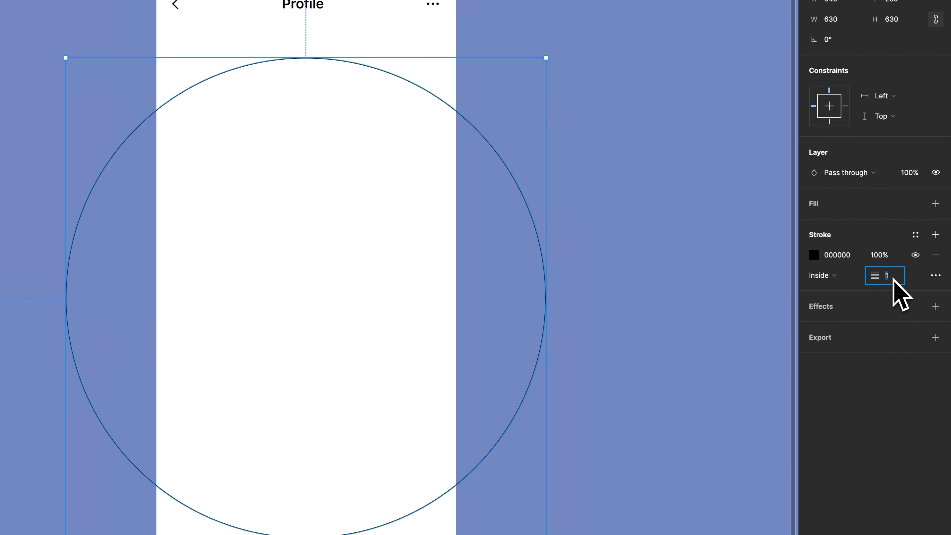
{"action": "type", "text": "30"}
{"action": "key", "text": "Return"}
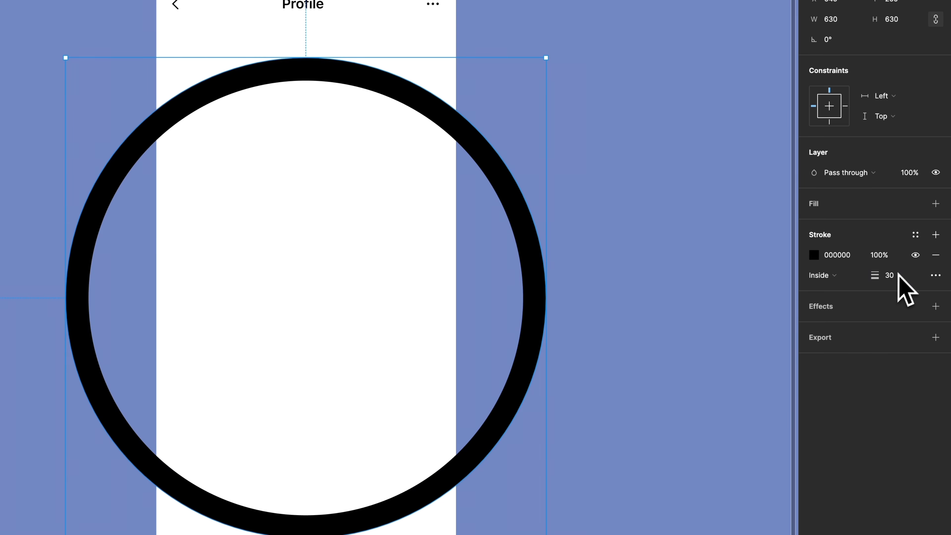
- Change the circle's stroke style to Dash with a dash of 2 and a gap of 9
{"action": "left_click", "coordinate": [936, 275]}
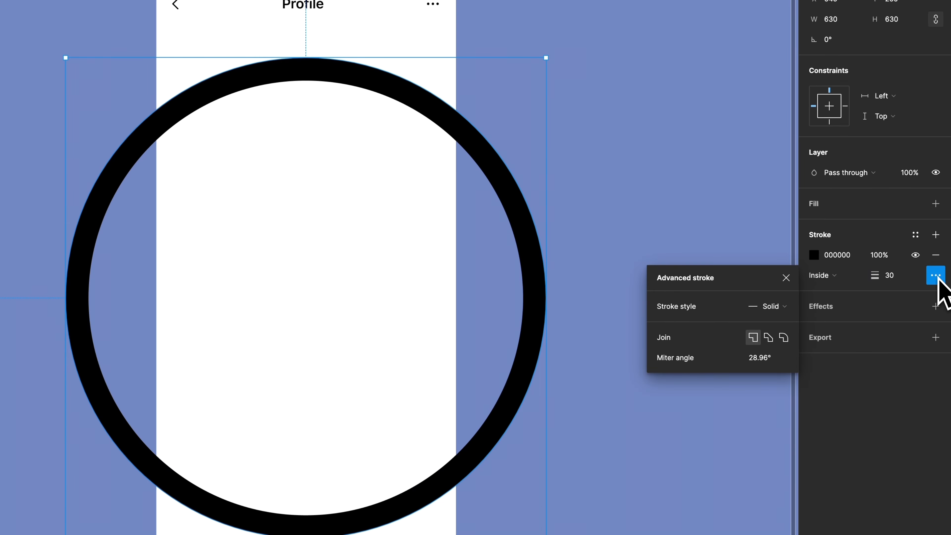
{"action": "left_click", "coordinate": [753, 307]}
{"action": "left_click", "coordinate": [772, 323]}
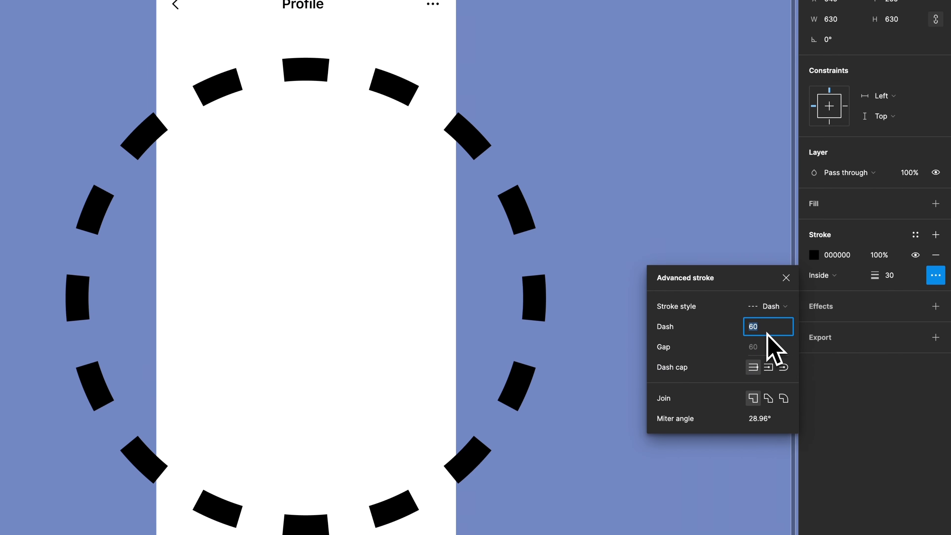
{"action": "type", "text": "2"}
{"action": "key", "text": "Return"}
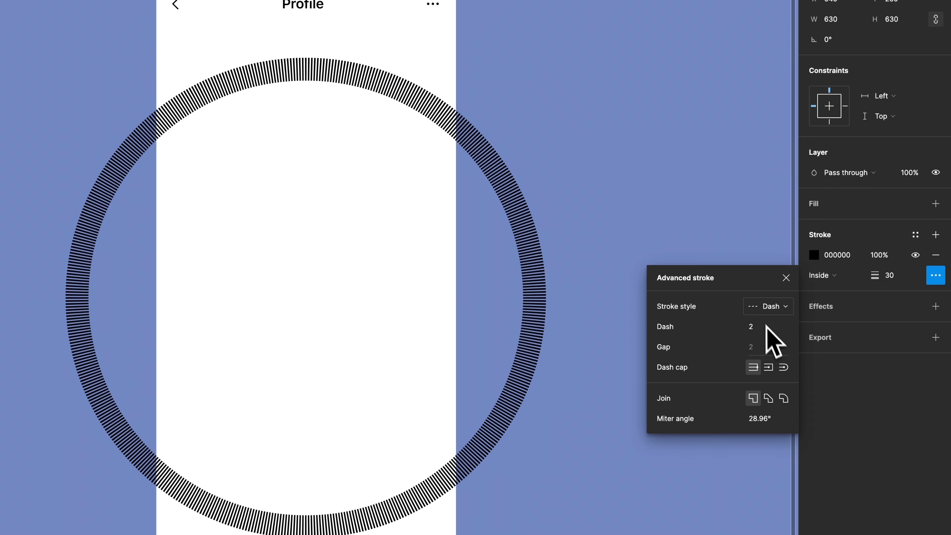
{"action": "left_click", "coordinate": [763, 348]}
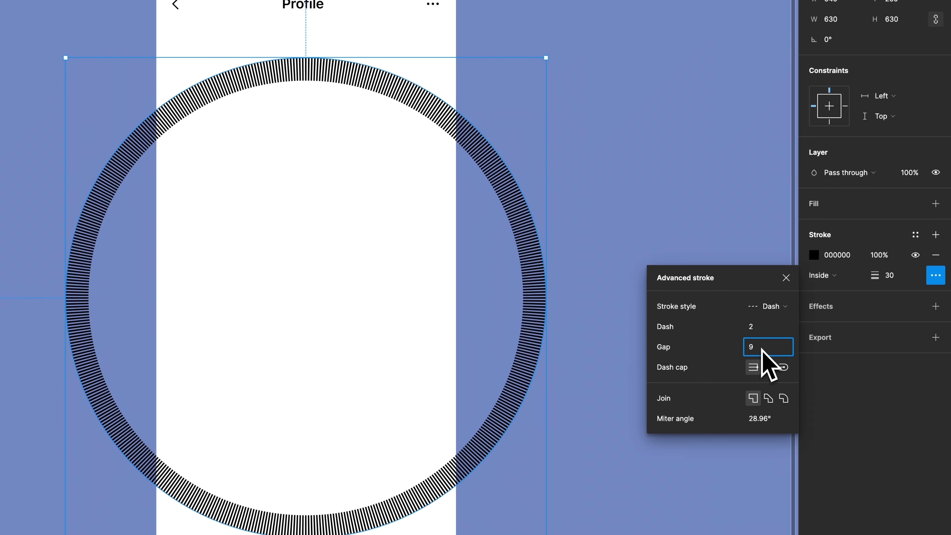
{"action": "key", "text": "Return"}
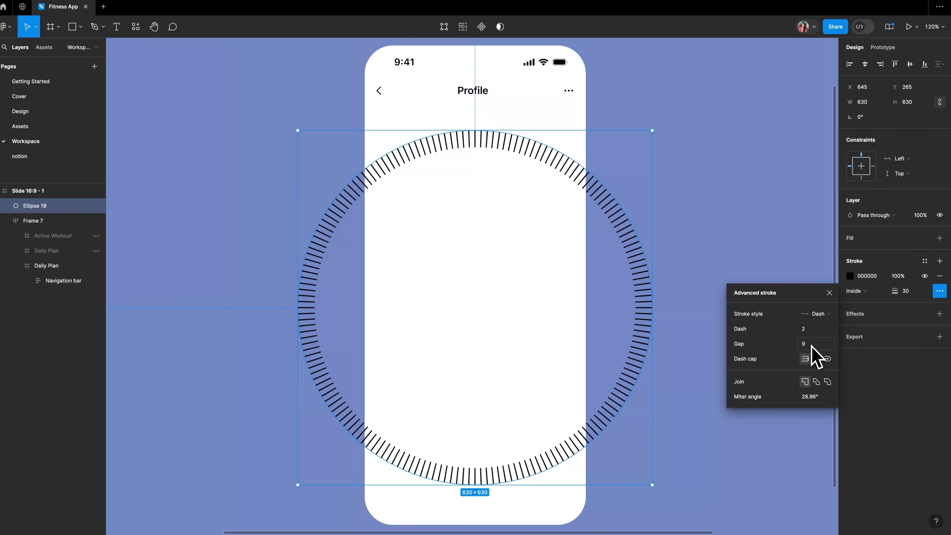
- Duplicate the dashed circle and give the copy a stroke weight of 40 with a wider gap between its dashes
{"action": "key", "text": "ctrl+d"}
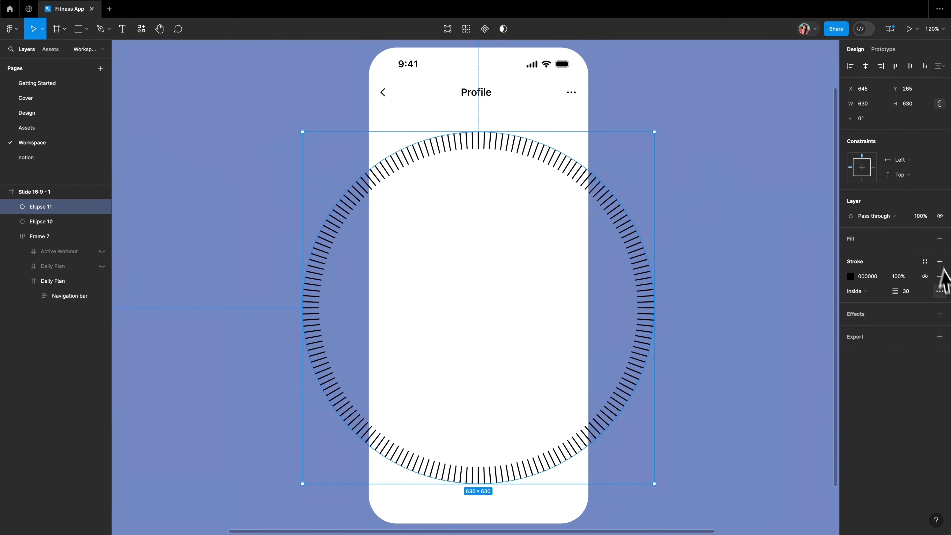
{"action": "left_click", "coordinate": [910, 292]}
{"action": "type", "text": "5"}
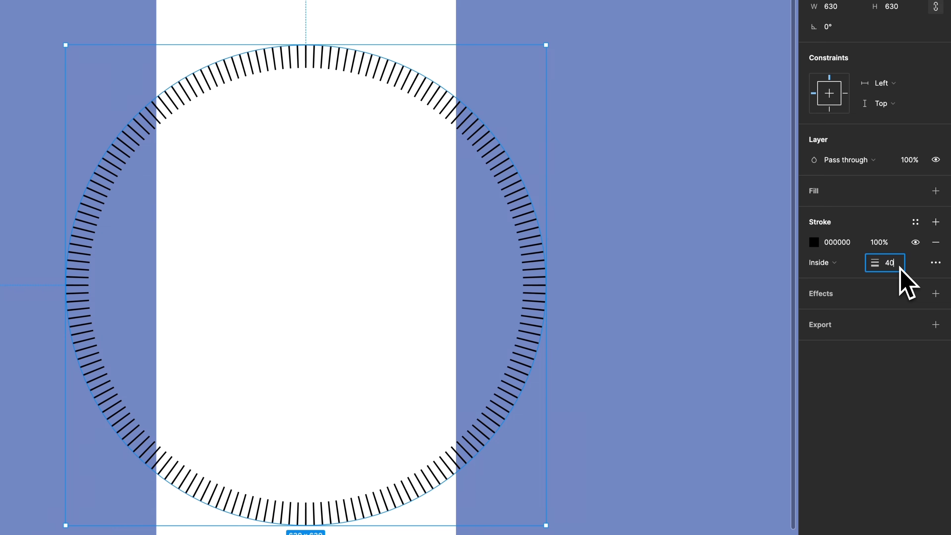
{"action": "key", "text": "Return"}
{"action": "left_click", "coordinate": [936, 262]}
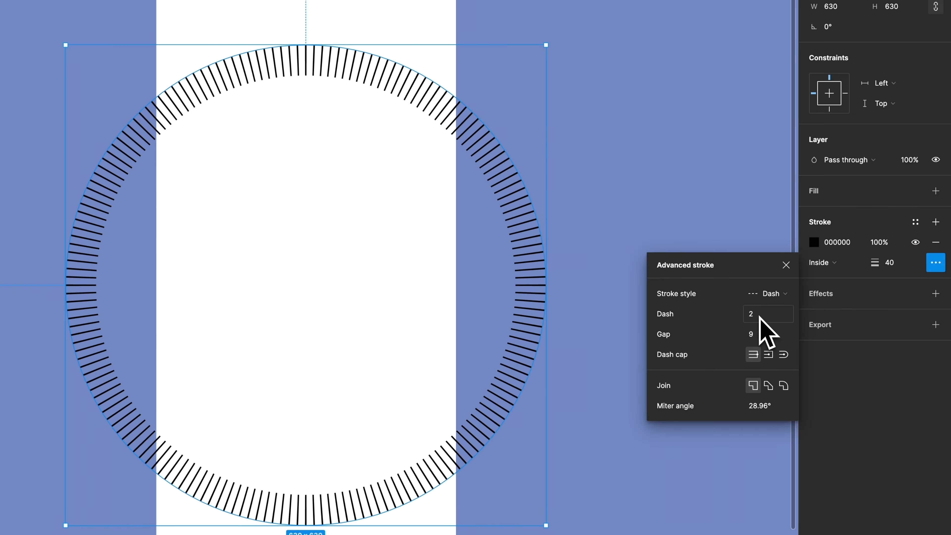
{"action": "left_click", "coordinate": [763, 337]}
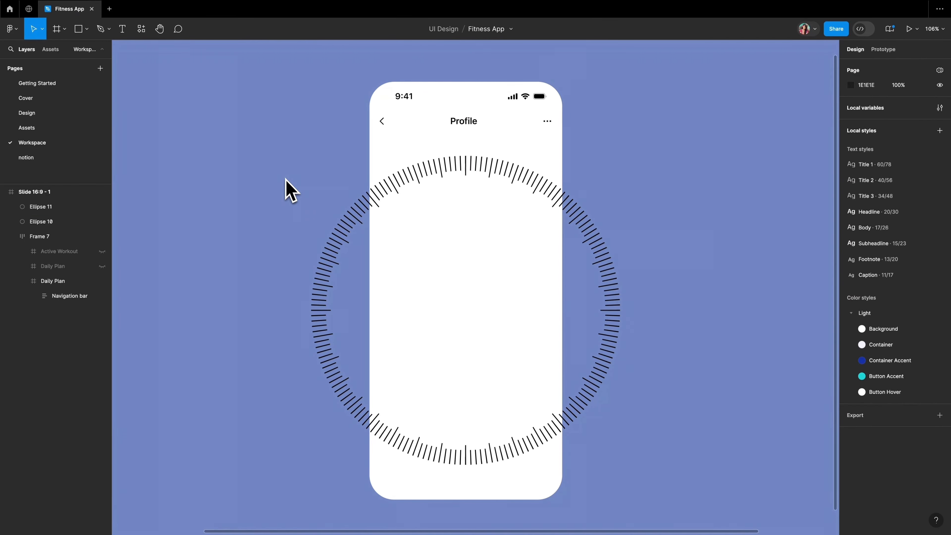
- Draw a circle of about 700 × 700 centered around the dial, with no fill and a thin black inside stroke
{"action": "key", "text": "o"}
{"action": "mouse_move", "coordinate": [298, 138]}
{"action": "left_mouse_down"}
{"action": "mouse_move", "coordinate": [610, 450]}
{"action": "mouse_move", "coordinate": [641, 454]}
{"action": "left_mouse_up"}
{"action": "left_click_drag", "start_coordinate": [518, 367], "coordinate": [512, 368]}
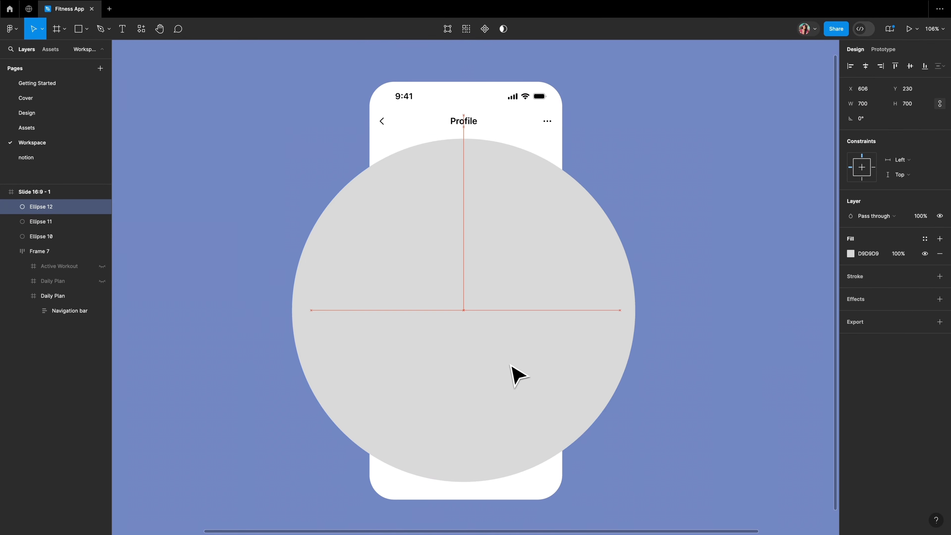
{"action": "left_click", "coordinate": [941, 253]}
{"action": "left_click", "coordinate": [941, 263]}
{"action": "mouse_move", "coordinate": [427, 269]}
{"action": "left_mouse_down"}
{"action": "mouse_move", "coordinate": [434, 274]}
{"action": "mouse_move", "coordinate": [427, 263]}
{"action": "left_mouse_up"}
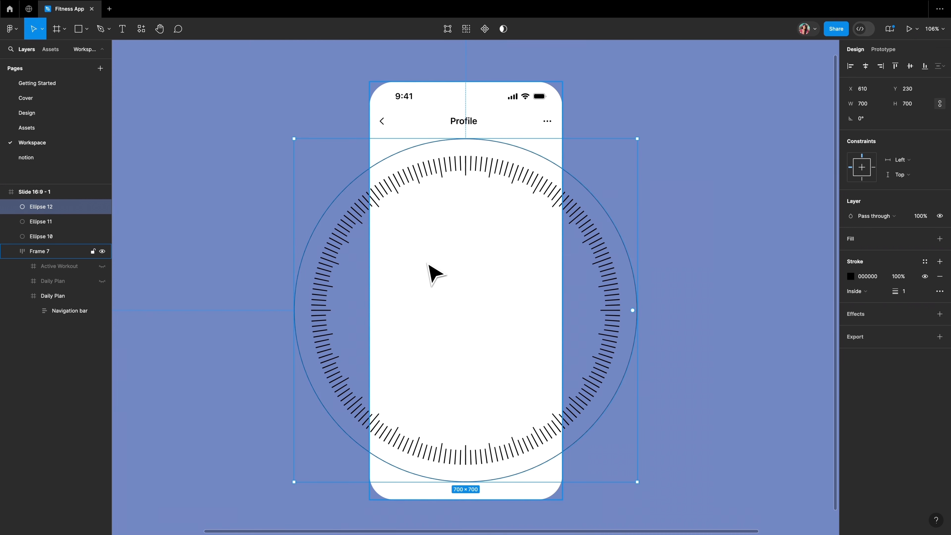
- Duplicate the thin outlined circle, resize the copy to 500 × 500 and center it inside the dial
{"action": "key", "text": "super+d"}
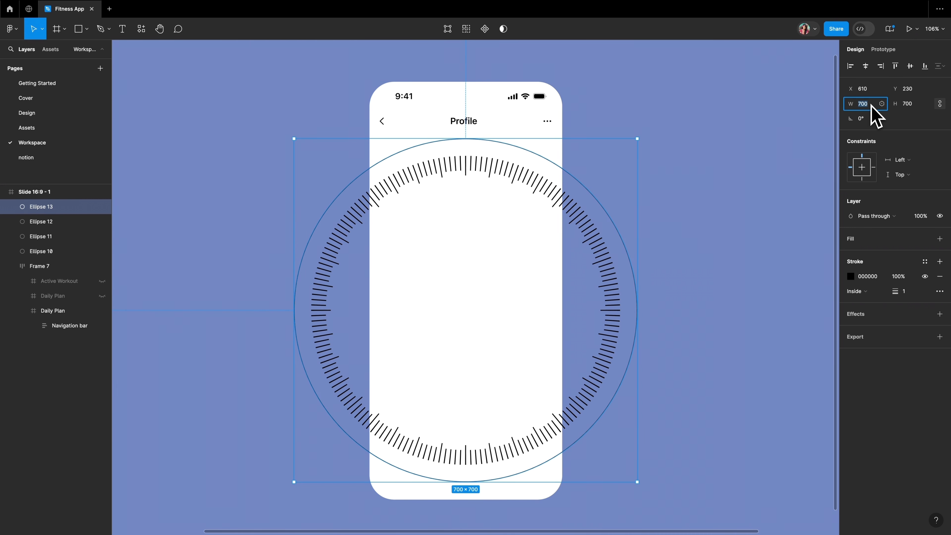
{"action": "type", "text": "600"}
{"action": "key", "text": "Return"}
{"action": "left_click_drag", "start_coordinate": [476, 235], "coordinate": [502, 271]}
{"action": "type", "text": "500"}
{"action": "key", "text": "Return"}
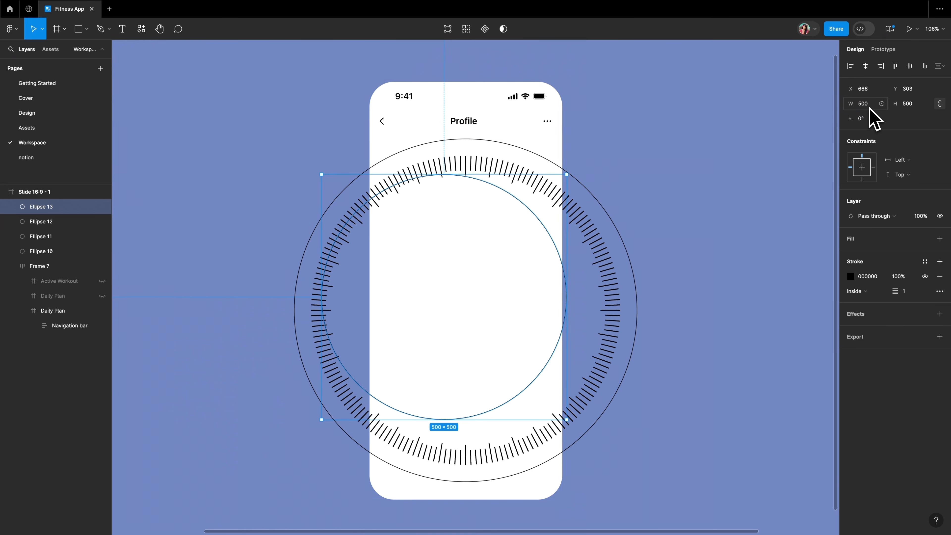
{"action": "mouse_move", "coordinate": [467, 229]}
{"action": "left_mouse_down"}
{"action": "mouse_move", "coordinate": [472, 251]}
{"action": "mouse_move", "coordinate": [467, 241]}
{"action": "left_mouse_up"}
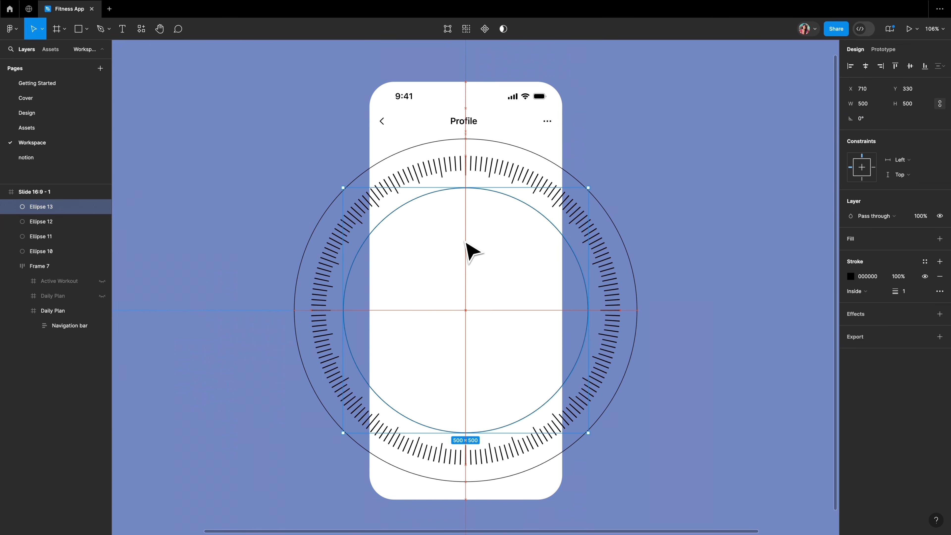
{"action": "left_click", "coordinate": [688, 215]}
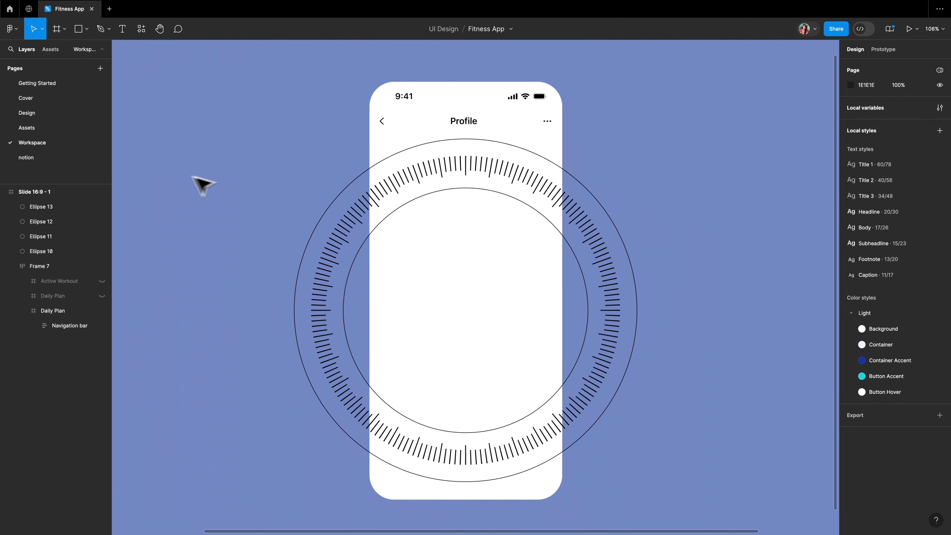
- Group the four dial circles and move the group into the Profile screen's frame above the navigation bar
{"action": "left_click", "coordinate": [43, 207]}
{"action": "left_click", "coordinate": [45, 251], "text": "shift"}
{"action": "key", "text": "super+g"}
{"action": "left_click_drag", "start_coordinate": [46, 208], "coordinate": [49, 212]}
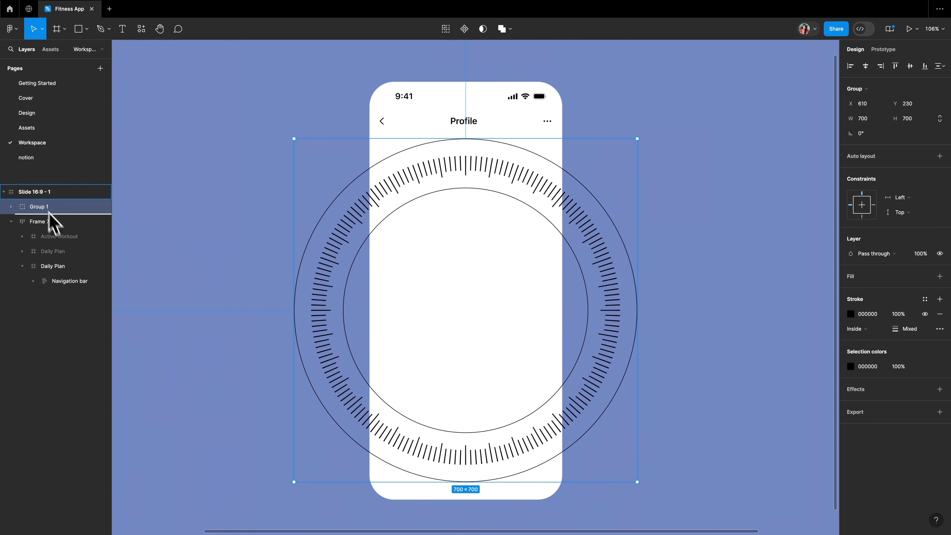
{"action": "left_click_drag", "start_coordinate": [48, 213], "coordinate": [56, 272]}
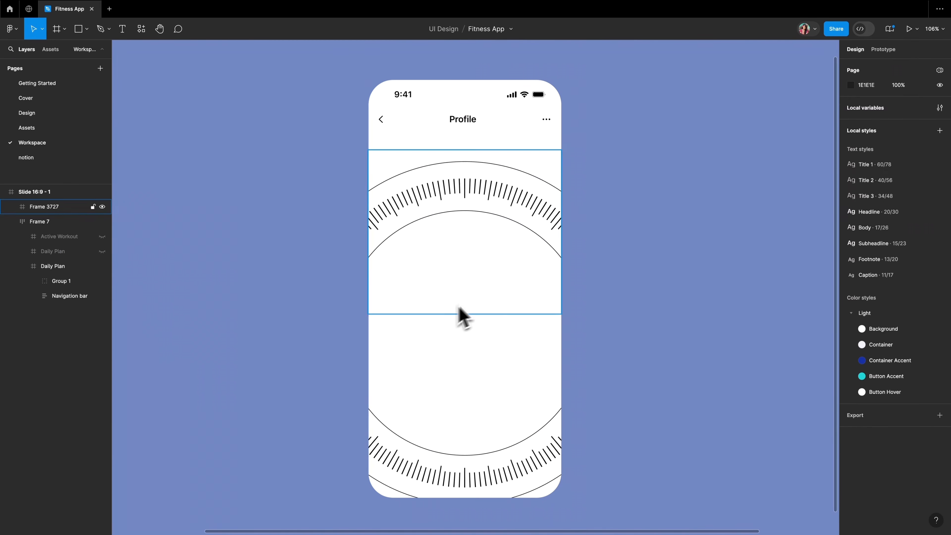
- Draw a clipping frame of about 395 × 328 over the dial's upper part and nest the dial group inside it on the Profile screen
{"action": "key", "text": "f"}
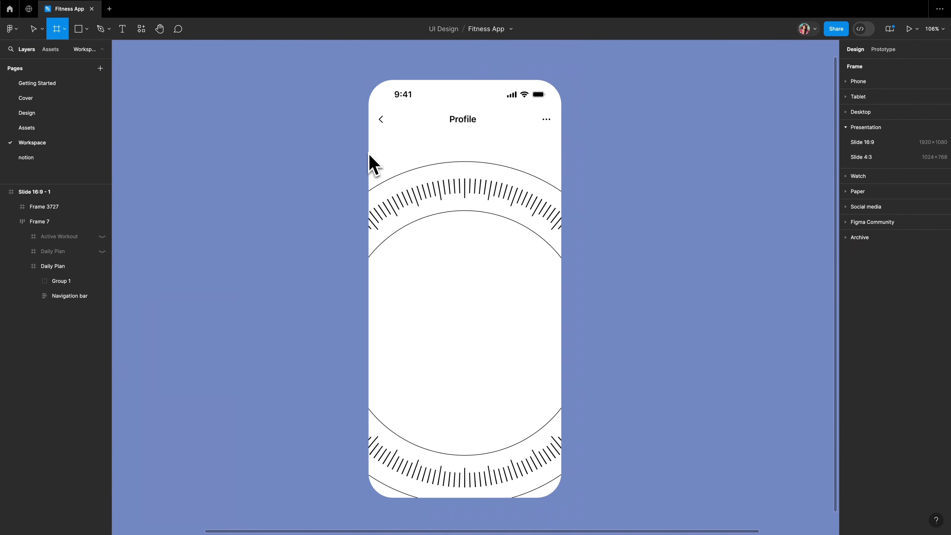
{"action": "left_click_drag", "start_coordinate": [370, 149], "coordinate": [562, 311]}
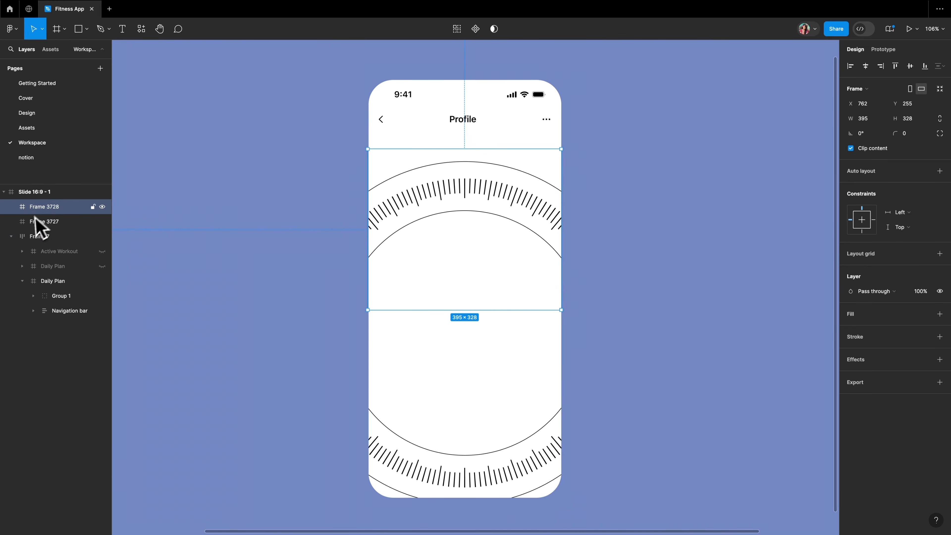
{"action": "left_click_drag", "start_coordinate": [43, 210], "coordinate": [61, 292]}
{"action": "mouse_move", "coordinate": [63, 297]}
{"action": "left_mouse_down"}
{"action": "mouse_move", "coordinate": [77, 286]}
{"action": "mouse_move", "coordinate": [70, 281]}
{"action": "left_mouse_up"}
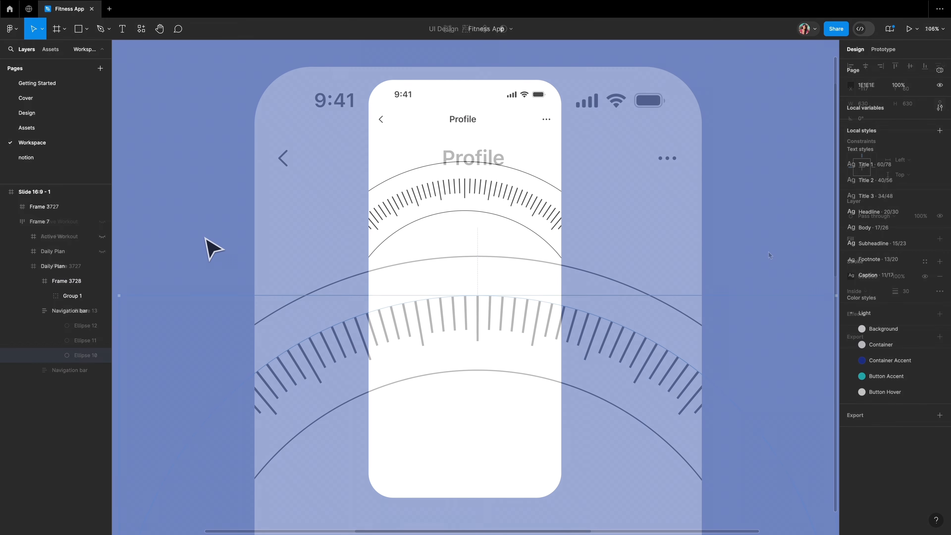
- Change the short-dash circle's stroke to a linear gradient running horizontally across the dial
{"action": "left_click", "coordinate": [851, 276]}
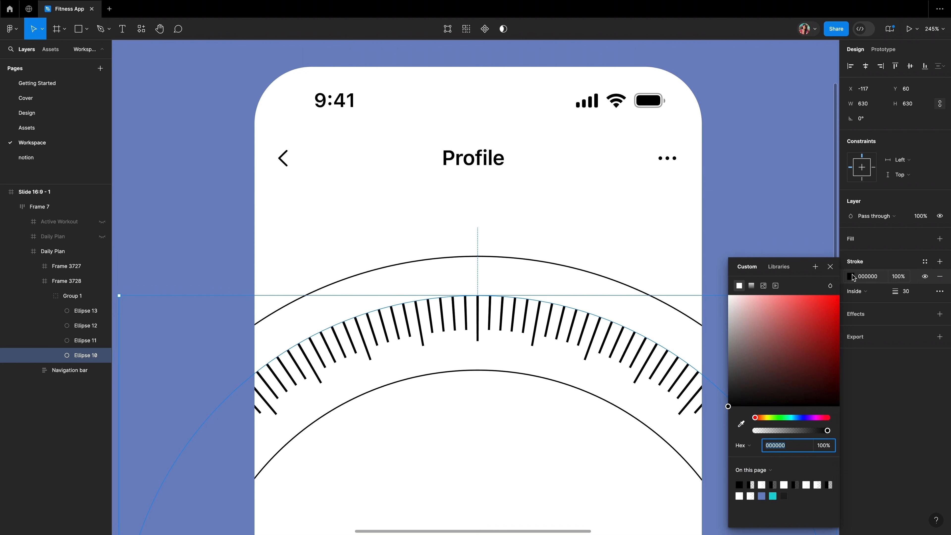
{"action": "left_click", "coordinate": [751, 286]}
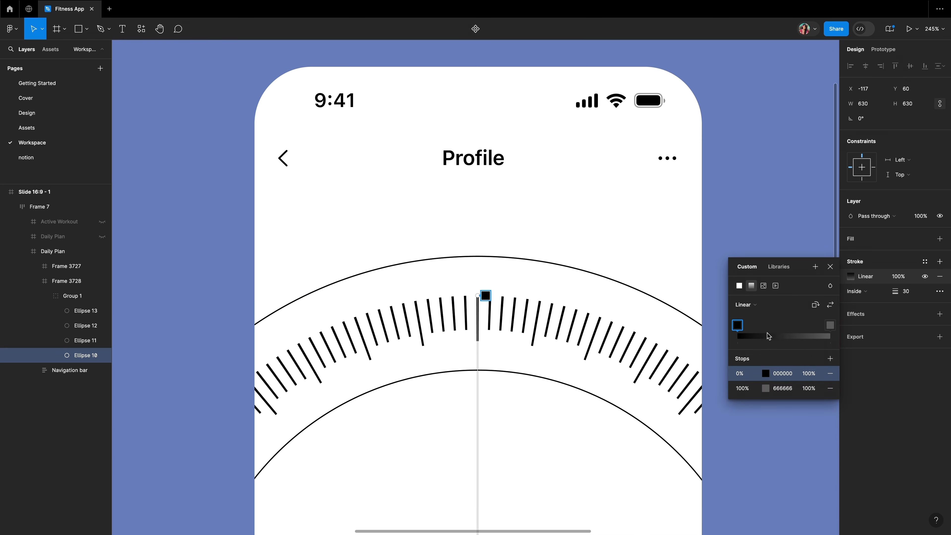
{"action": "left_click", "coordinate": [833, 306]}
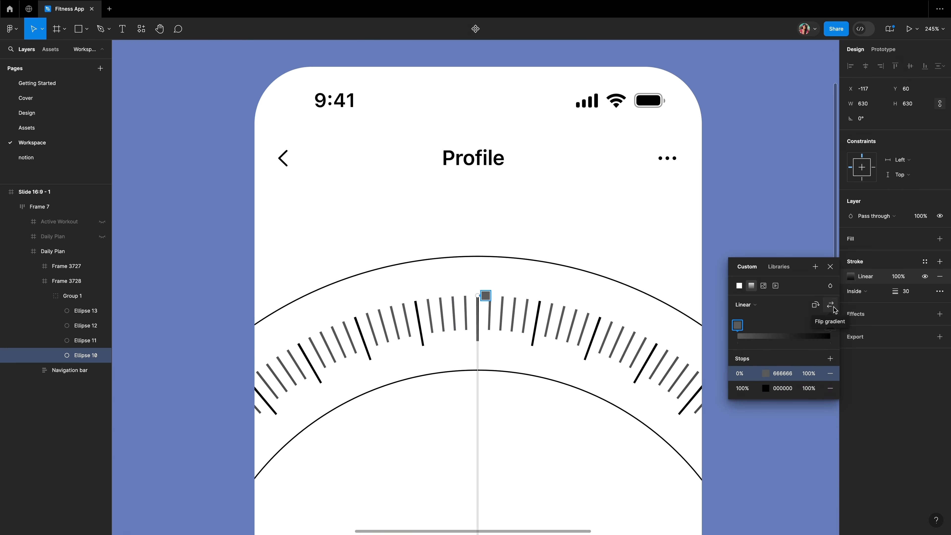
{"action": "left_click", "coordinate": [831, 306]}
{"action": "scroll", "coordinate": [415, 256], "scroll_direction": "down", "scroll_amount": 5}
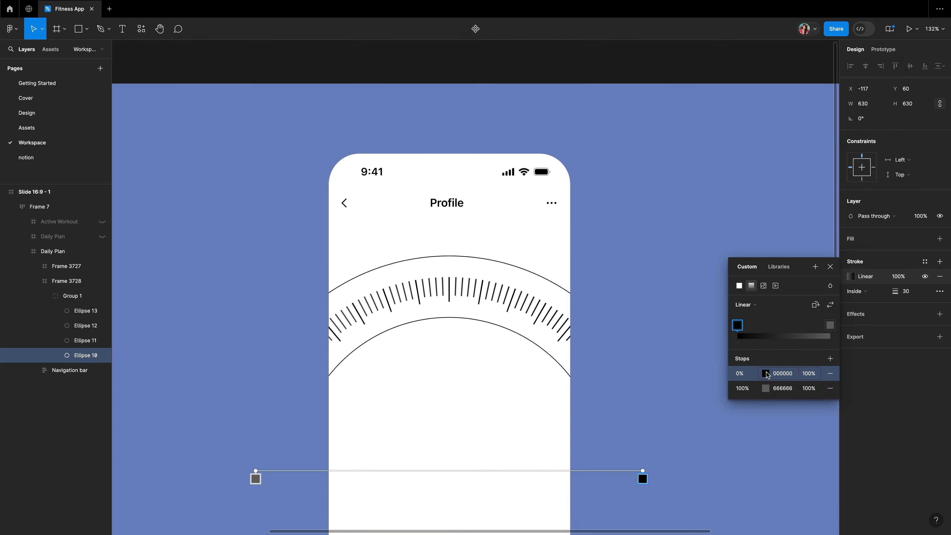
- Color the gradient's end stops with the library colors ContainerAccent at 0% and ButtonAccent at 100%
{"action": "left_click", "coordinate": [766, 374]}
{"action": "left_click", "coordinate": [668, 286]}
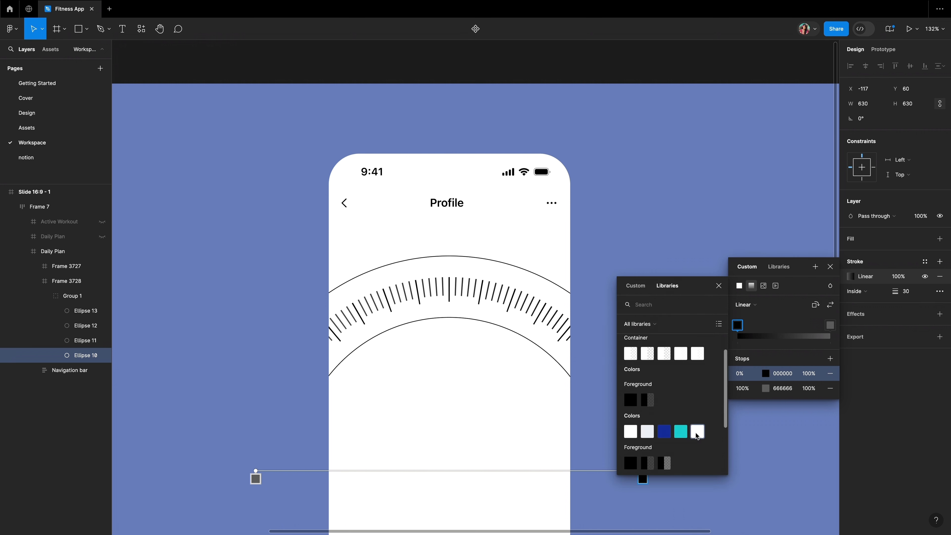
{"action": "left_click", "coordinate": [676, 430]}
{"action": "left_click", "coordinate": [764, 389]}
{"action": "left_click", "coordinate": [667, 286]}
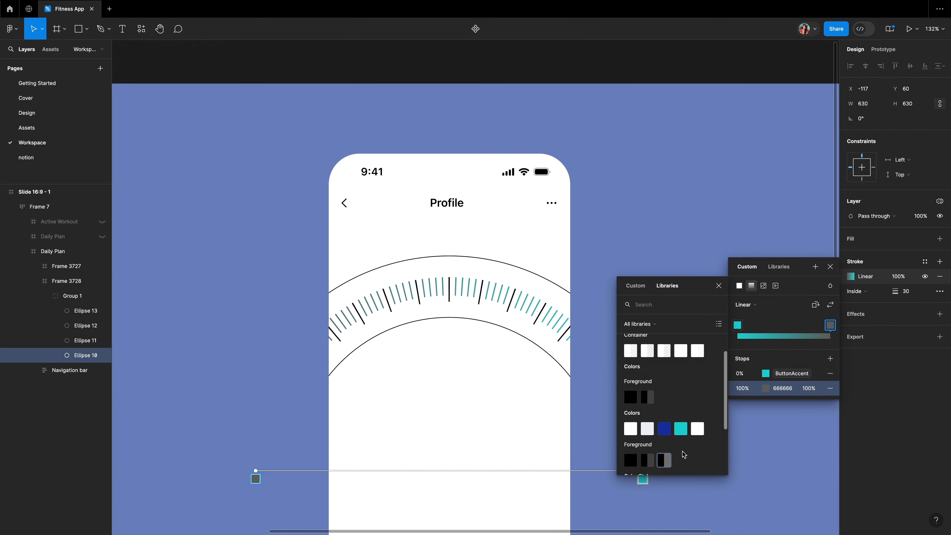
{"action": "left_click", "coordinate": [663, 430]}
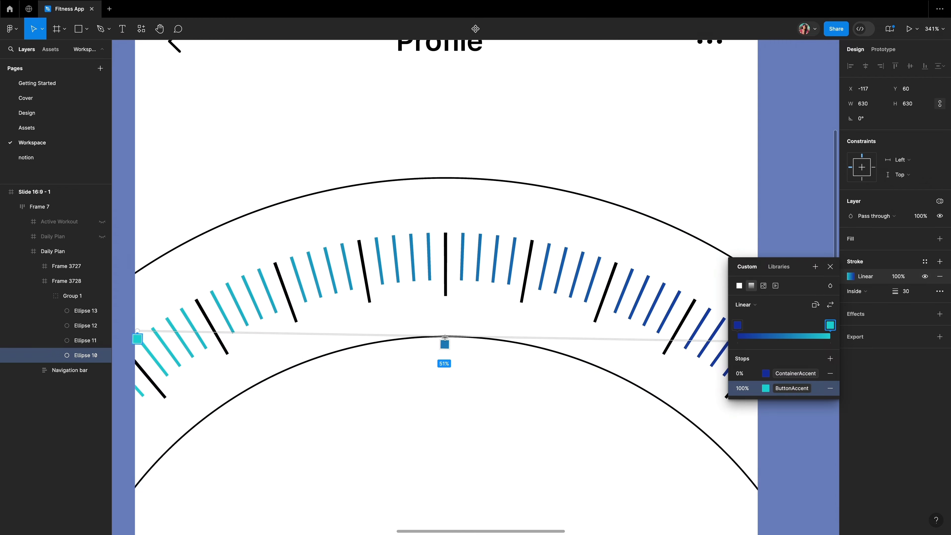
- Add middle gradient stops of ButtonAccent at 51% and ContainerAccent at 50% to split the dashes sharply into two colors
{"action": "left_click", "coordinate": [447, 339]}
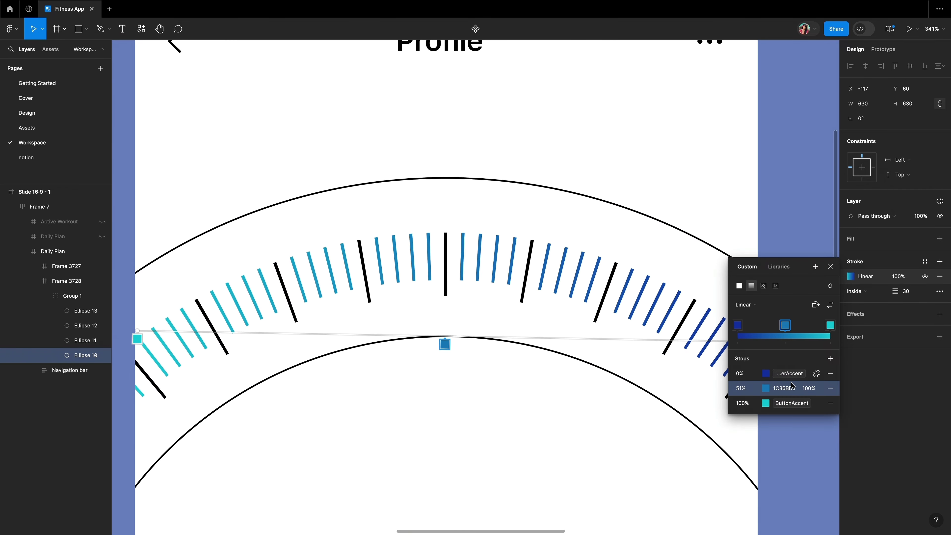
{"action": "left_click", "coordinate": [766, 388]}
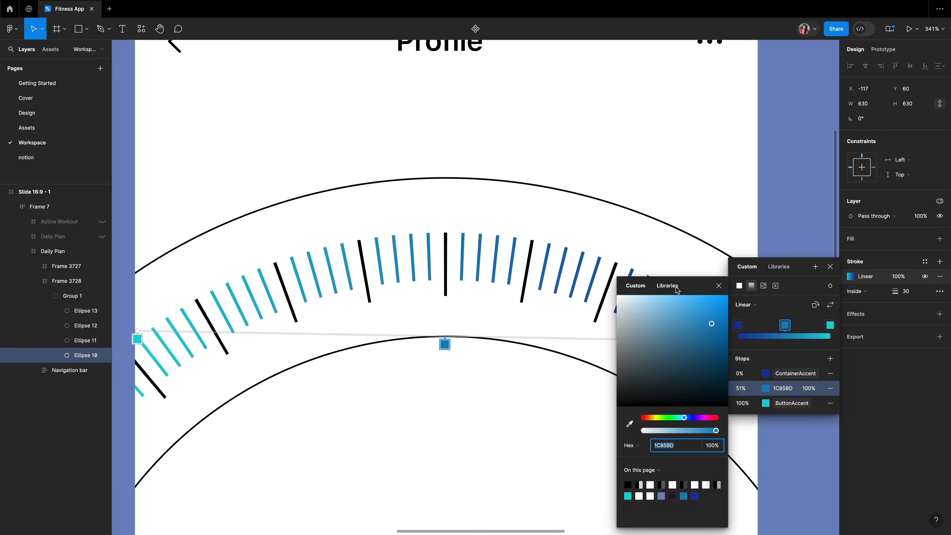
{"action": "left_click", "coordinate": [669, 291]}
{"action": "left_click", "coordinate": [678, 456]}
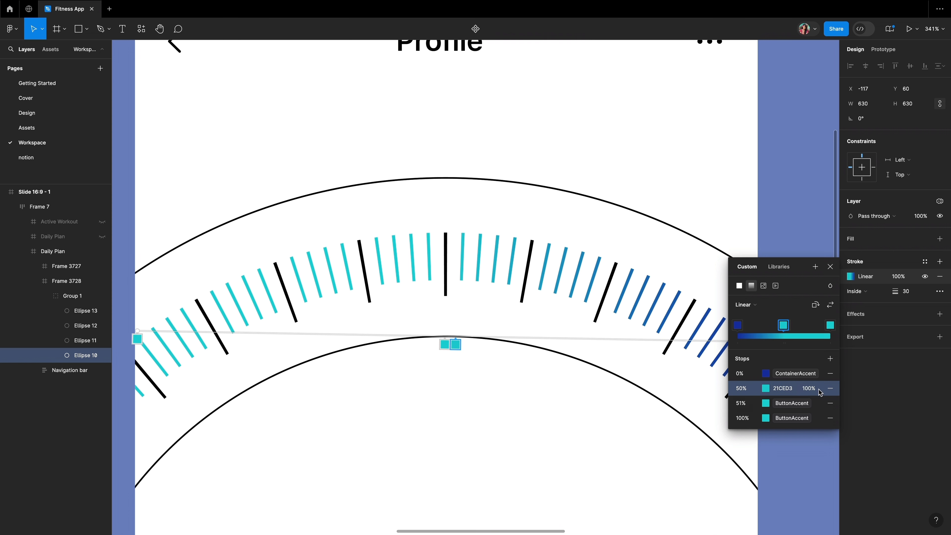
{"action": "left_click", "coordinate": [766, 389]}
{"action": "left_click", "coordinate": [667, 285]}
{"action": "left_click", "coordinate": [664, 458]}
{"action": "scroll", "coordinate": [719, 322], "scroll_direction": "down", "scroll_amount": 2}
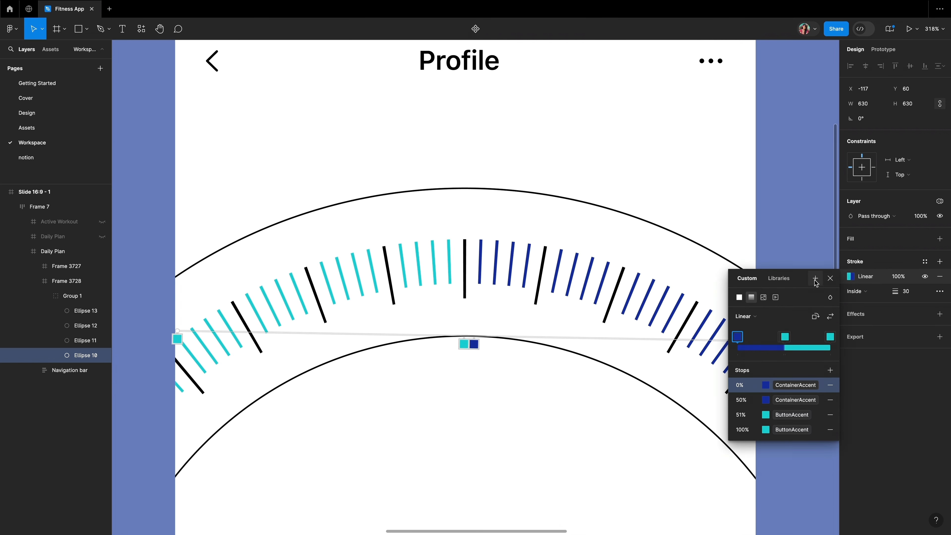
- Save the split gradient as a color style named Dashed line and apply it to the long-dash circle's stroke
{"action": "left_click", "coordinate": [816, 278]}
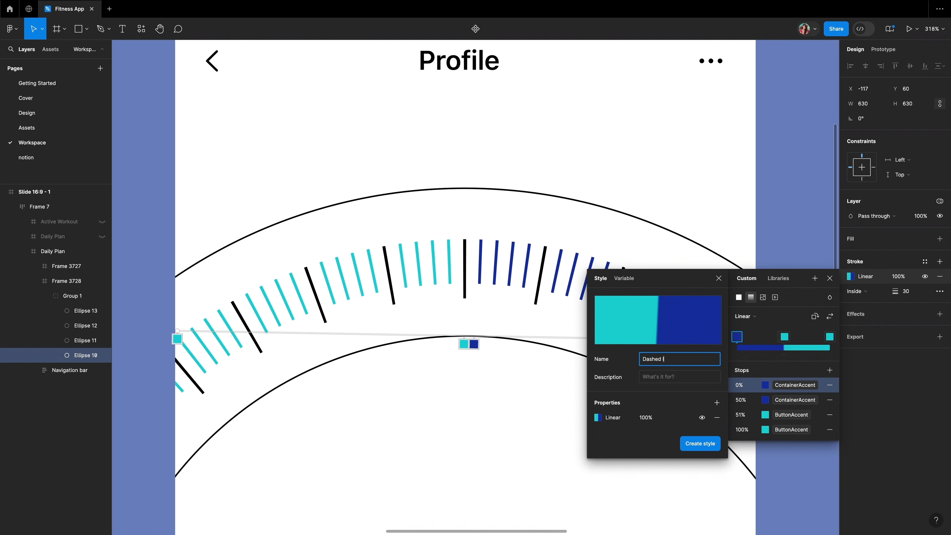
{"action": "left_click", "coordinate": [701, 443]}
{"action": "left_click", "coordinate": [704, 337]}
{"action": "left_click", "coordinate": [925, 262]}
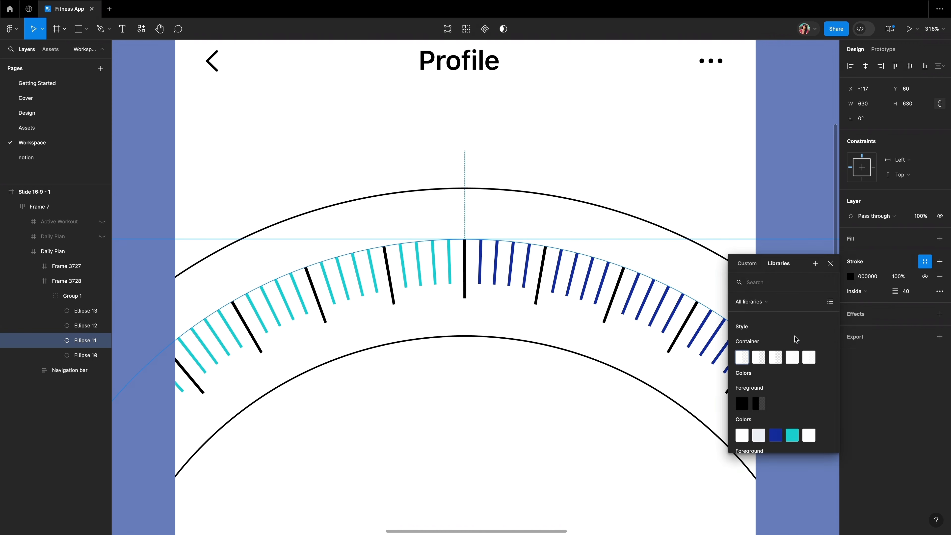
{"action": "left_click", "coordinate": [741, 379]}
{"action": "left_click", "coordinate": [796, 219]}
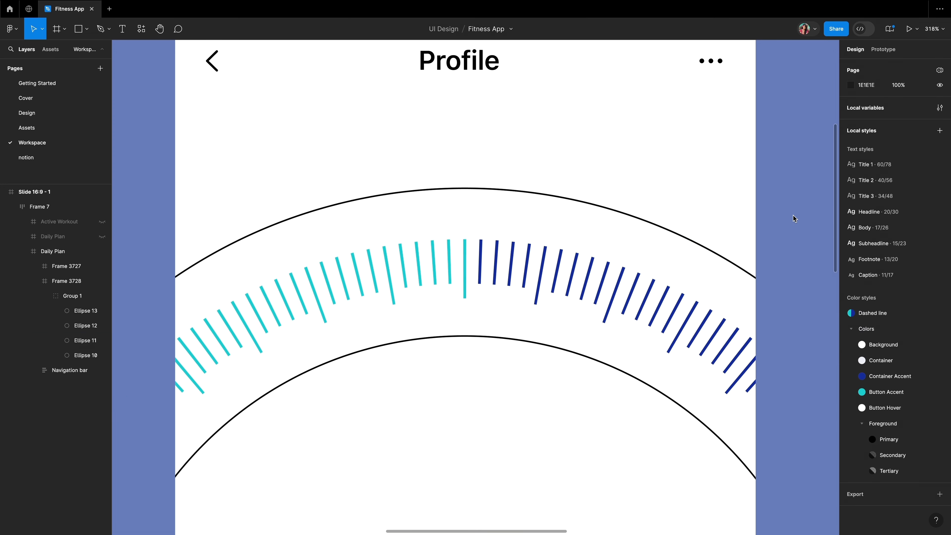
- Apply the light Container library color to the strokes of the outer and inner thin circles
{"action": "left_click", "coordinate": [431, 188]}
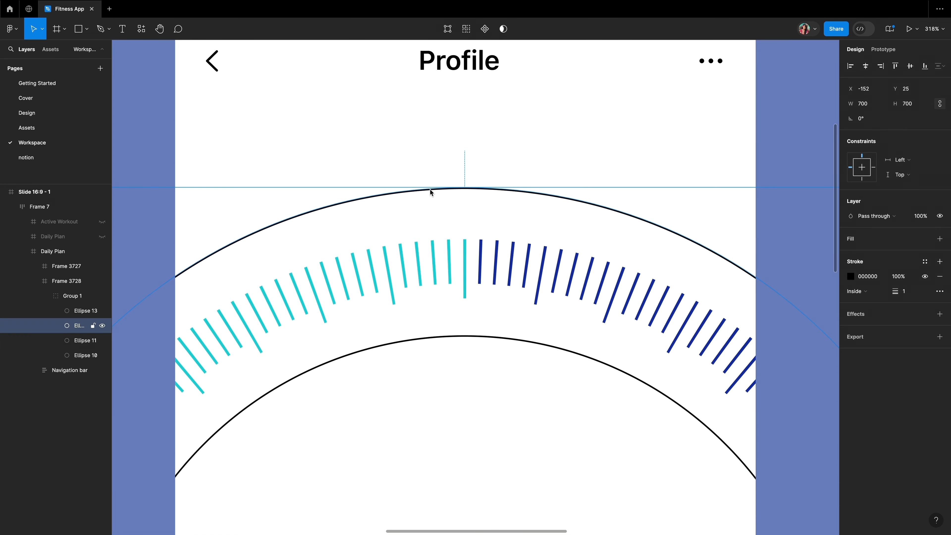
{"action": "left_click", "coordinate": [468, 336], "text": "shift"}
{"action": "left_click", "coordinate": [924, 283]}
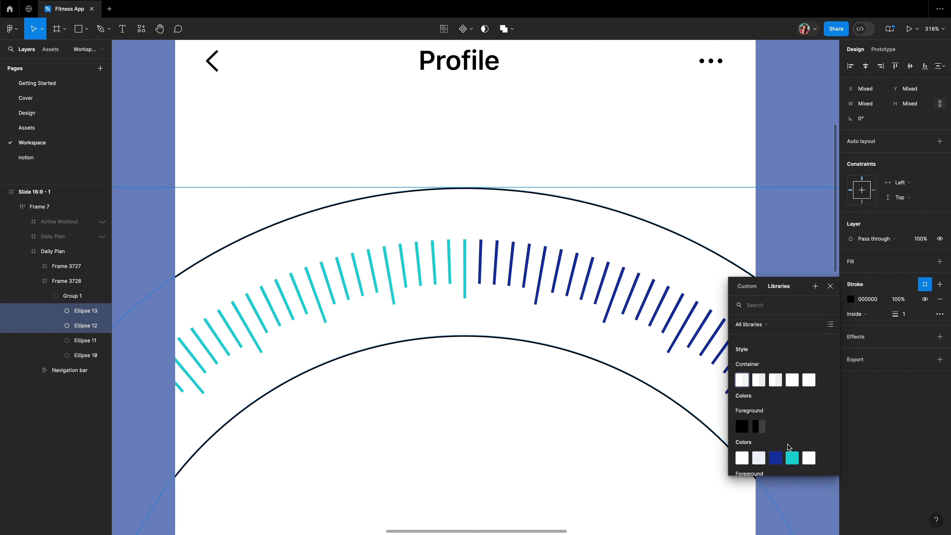
{"action": "scroll", "coordinate": [789, 447], "scroll_direction": "down", "scroll_amount": 3}
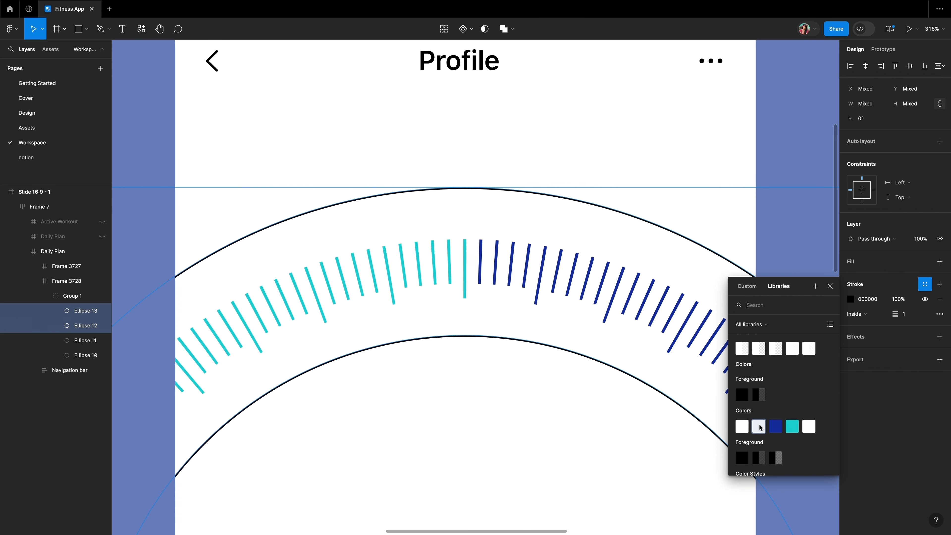
{"action": "left_click", "coordinate": [760, 428]}
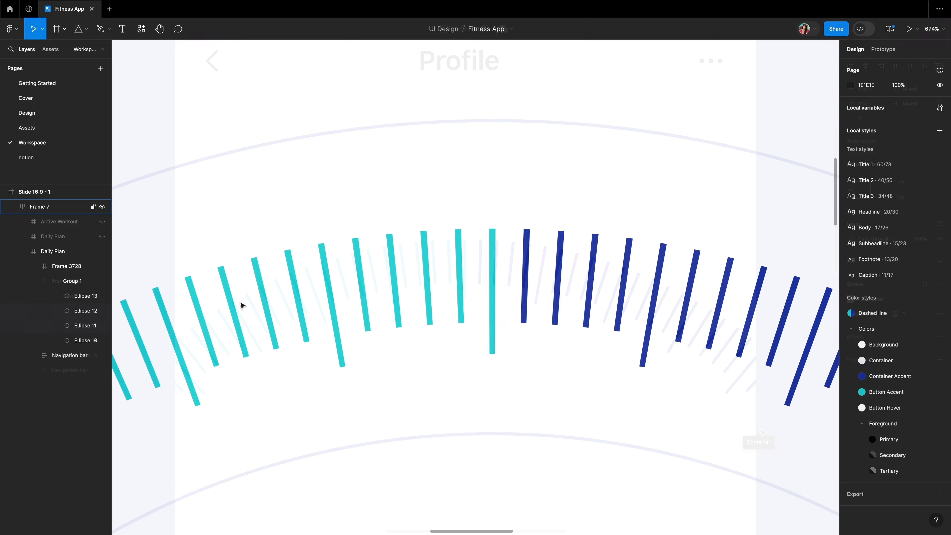
- Draw a vertical line over the dial's center dash and set its length to 60
{"action": "left_click", "coordinate": [336, 198]}
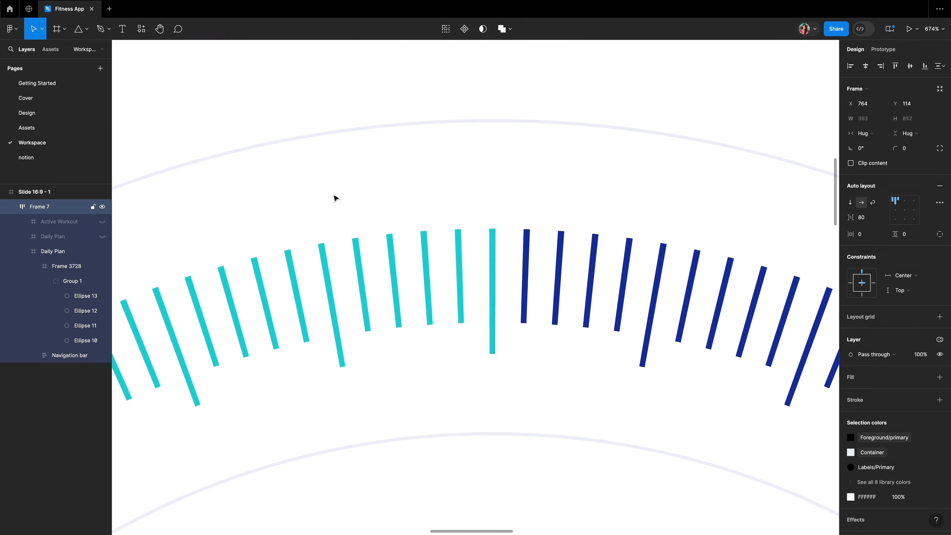
{"action": "key", "text": "l"}
{"action": "left_click_drag", "start_coordinate": [492, 228], "coordinate": [493, 353]}
{"action": "left_click", "coordinate": [863, 104]}
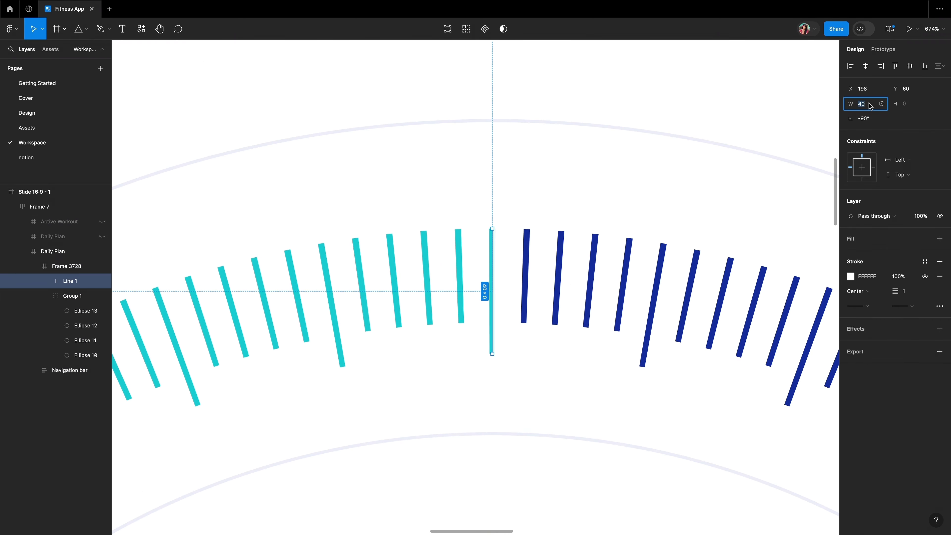
{"action": "type", "text": "60"}
{"action": "key", "text": "Return"}
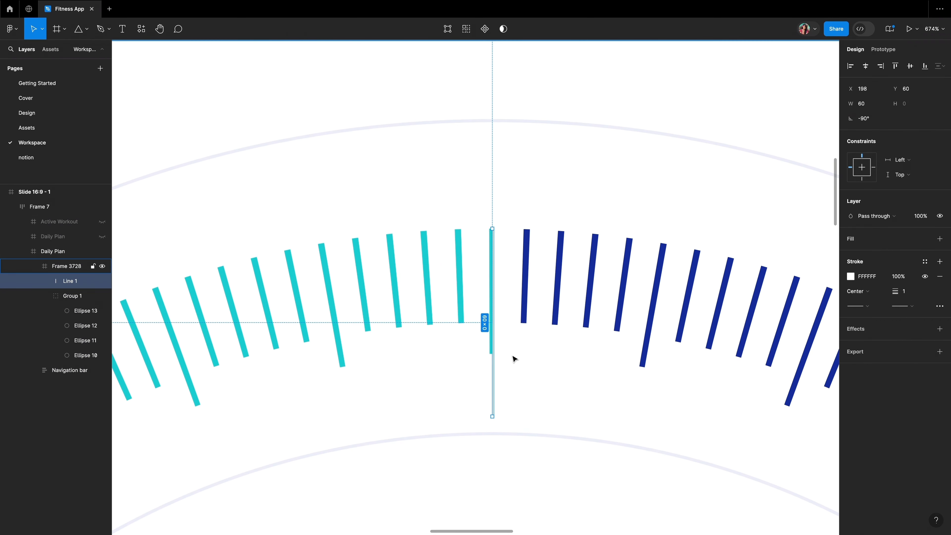
- Apply the ButtonAccent library color to the vertical line's stroke and set the stroke weight to 3
{"action": "left_click", "coordinate": [925, 261]}
{"action": "left_click", "coordinate": [792, 433]}
{"action": "left_click", "coordinate": [904, 291]}
{"action": "type", "text": "3"}
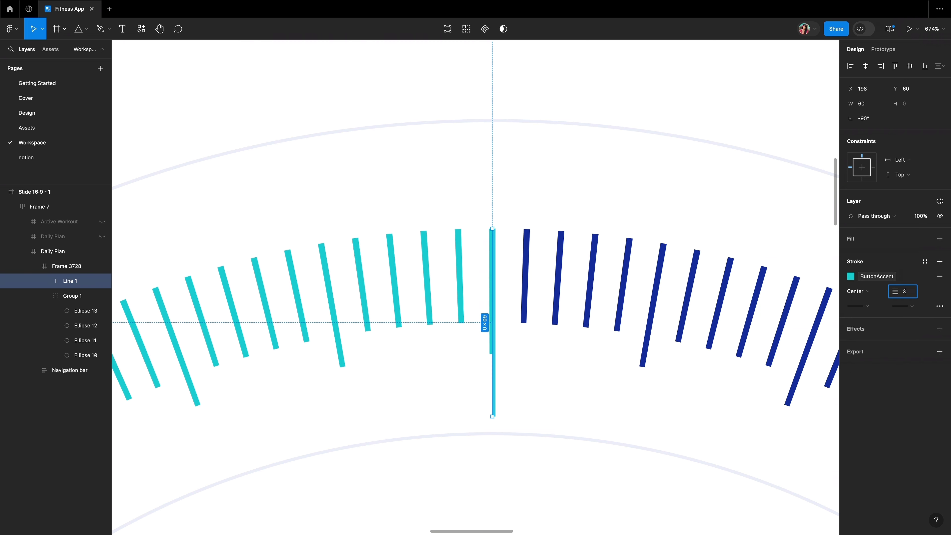
{"action": "key", "text": "Return"}
- Nudge the vertical line to X 197, Y 40 so it extends above the ring of dashes
{"action": "key", "text": "Left"}
{"action": "key", "text": "Up"}
{"action": "key", "text": "Up"}
{"action": "key", "text": "Up"}
{"action": "key", "text": "Up"}
{"action": "key", "text": "Up"}
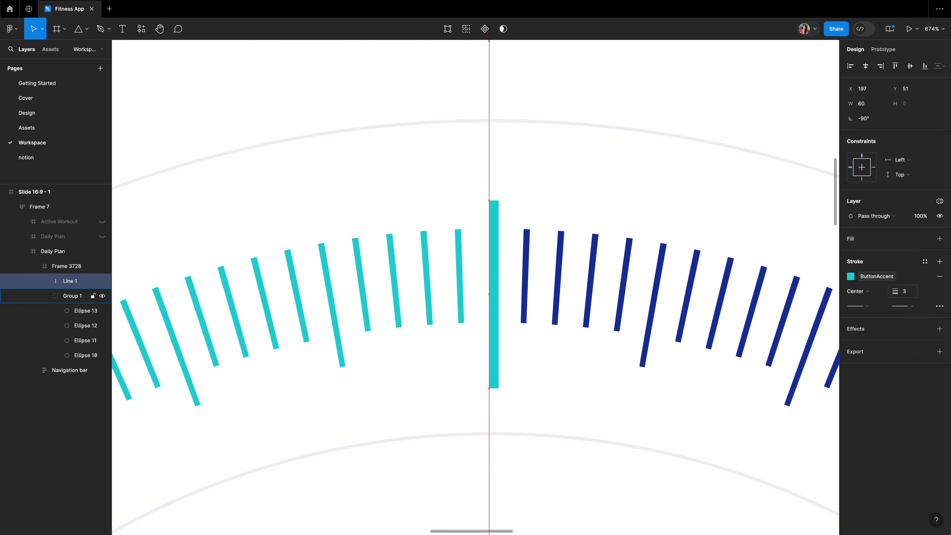
{"action": "key", "text": "Up"}
{"action": "key", "text": "Up"}
{"action": "key", "text": "Up"}
{"action": "key", "text": "Up"}
{"action": "key", "text": "Up"}
{"action": "key", "text": "Up"}
{"action": "key", "text": "Up"}
{"action": "key", "text": "Up"}
{"action": "key", "text": "Up"}
{"action": "key", "text": "Up"}
{"action": "key", "text": "Up"}
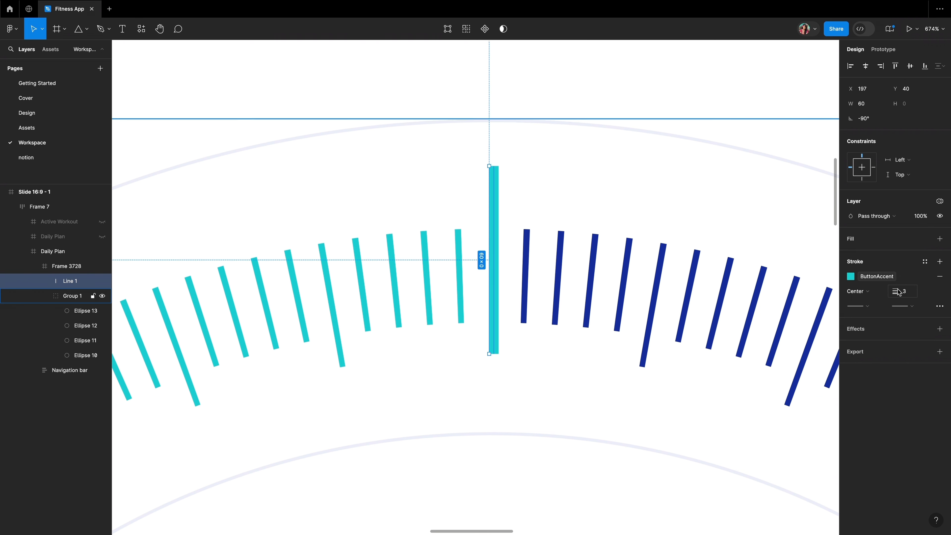
- Draw a triangle with the Polygon tool over the line's lower end and size it 38 × 38
{"action": "left_click", "coordinate": [84, 31]}
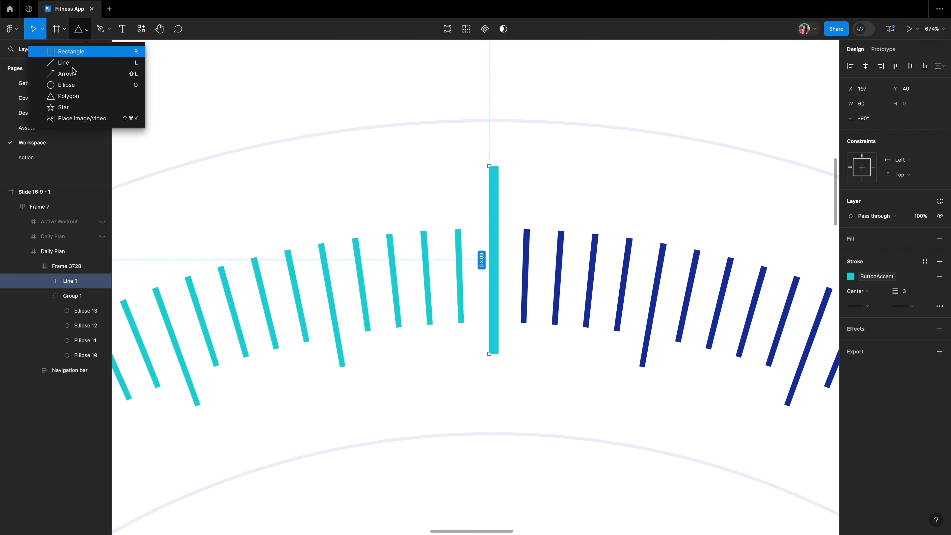
{"action": "left_click", "coordinate": [65, 86]}
{"action": "left_click_drag", "start_coordinate": [449, 304], "coordinate": [571, 404]}
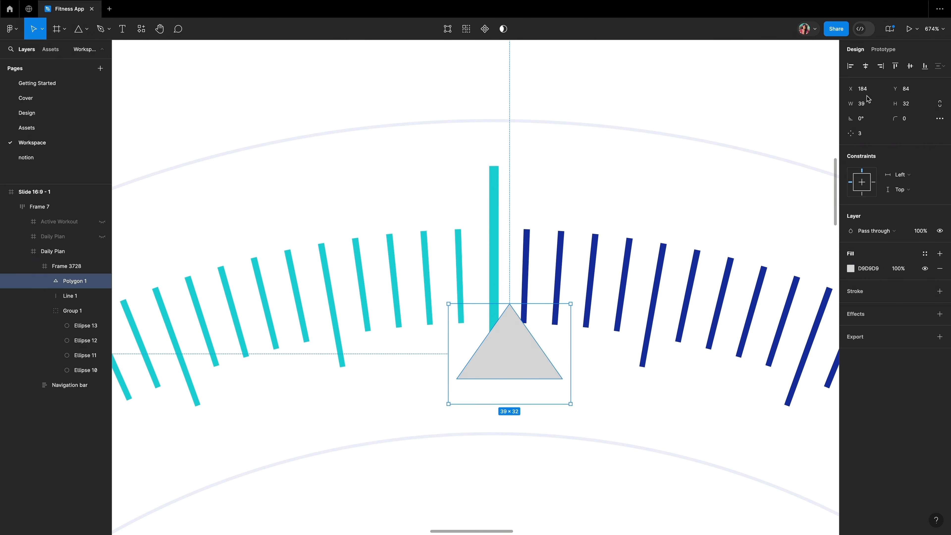
{"action": "left_click", "coordinate": [865, 104]}
{"action": "left_click", "coordinate": [910, 108]}
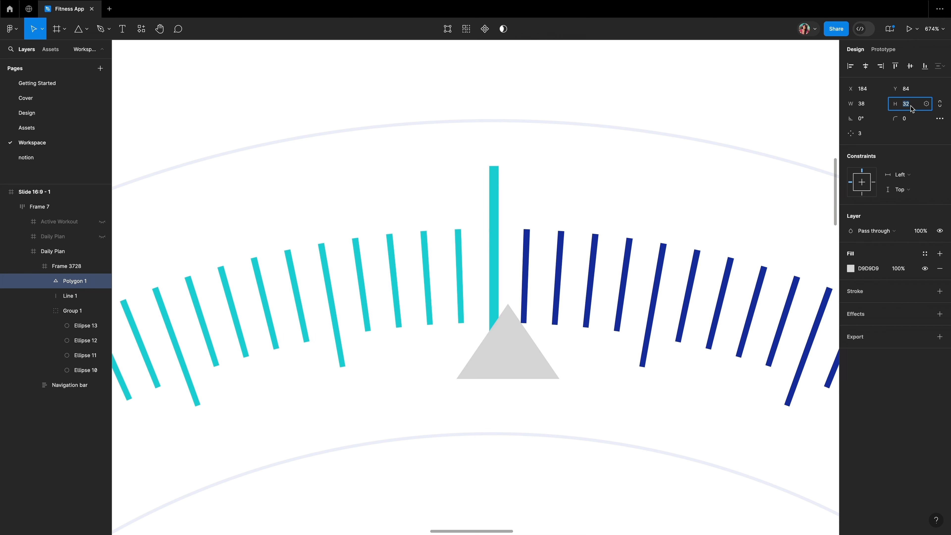
{"action": "type", "text": "38"}
{"action": "key", "text": "Return"}
- Rotate the triangle -180° and center it under the vertical line, pointing downward
{"action": "left_click", "coordinate": [866, 119]}
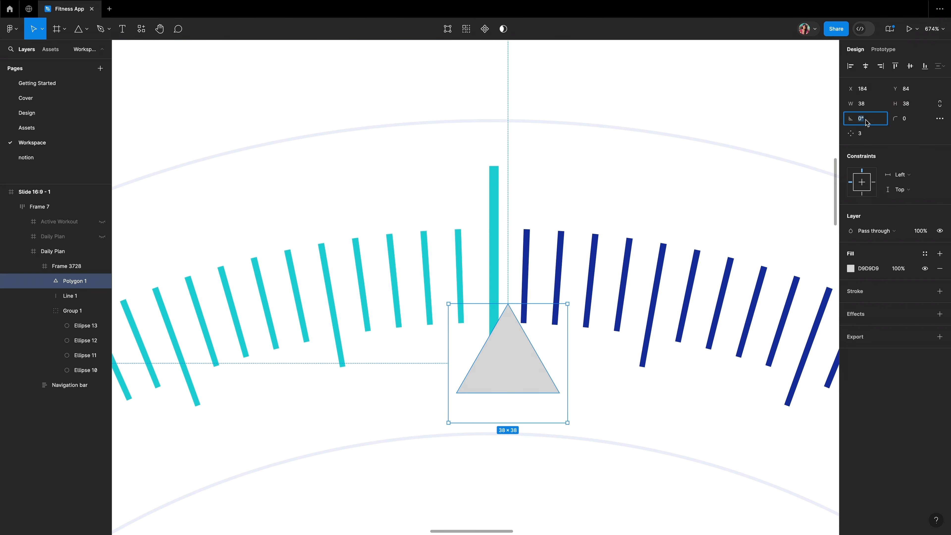
{"action": "type", "text": "-180"}
{"action": "key", "text": "Return"}
{"action": "mouse_move", "coordinate": [502, 344]}
{"action": "left_mouse_down"}
{"action": "mouse_move", "coordinate": [494, 365]}
{"action": "mouse_move", "coordinate": [492, 340]}
{"action": "left_mouse_up"}
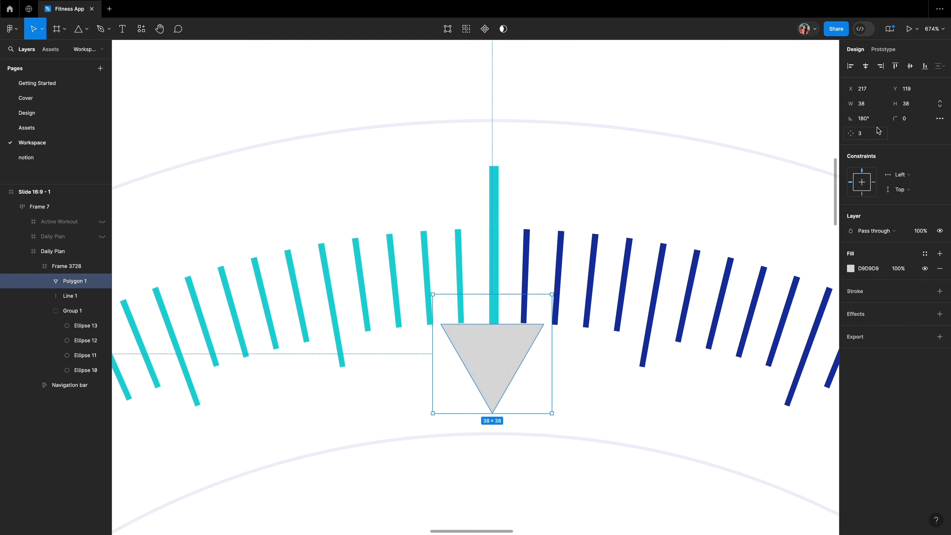
- Round the inverted triangle's corners with a radius of 2
{"action": "left_click", "coordinate": [913, 123]}
{"action": "type", "text": "2"}
{"action": "key", "text": "Return"}
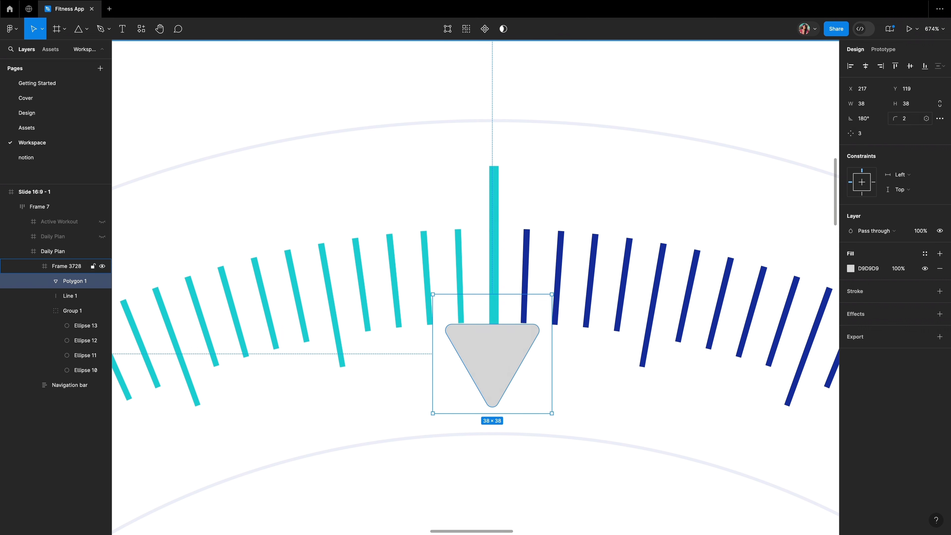
- Duplicate the triangle in place and fill the copy with the ContainerAccent library color
{"action": "key", "text": "ctrl+d"}
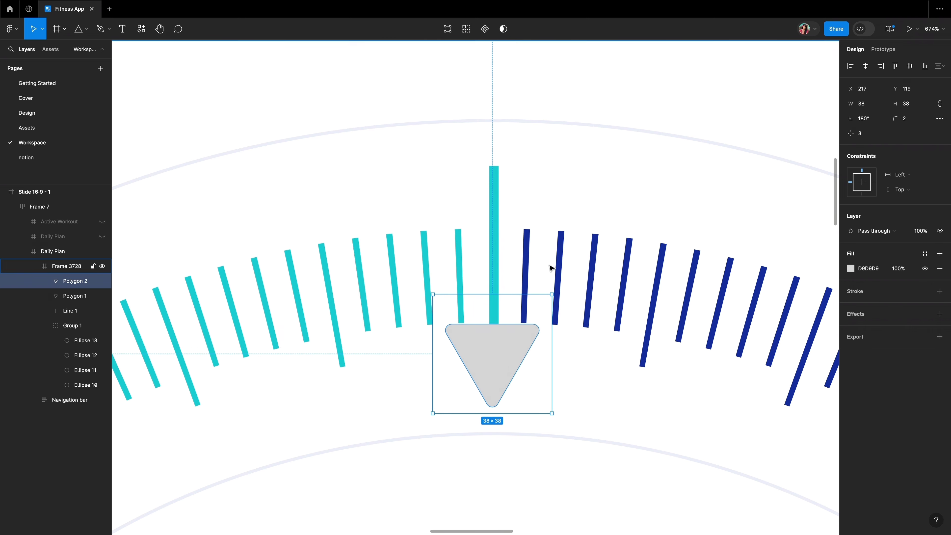
{"action": "left_click", "coordinate": [925, 254]}
{"action": "left_click", "coordinate": [778, 425]}
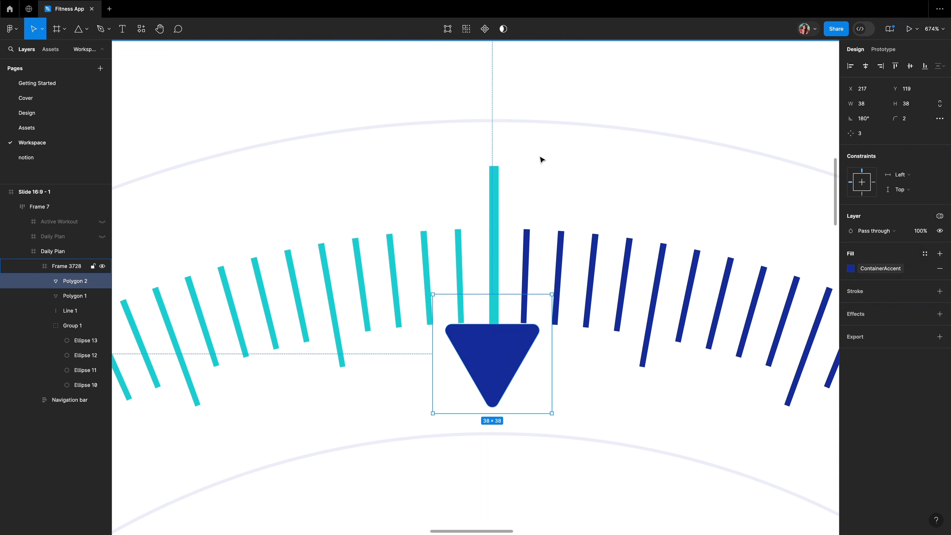
- Scale the dark blue triangle to 24 × 24 about its center and set its corner radius to 2
{"action": "key", "text": "k"}
{"action": "left_click", "coordinate": [861, 188]}
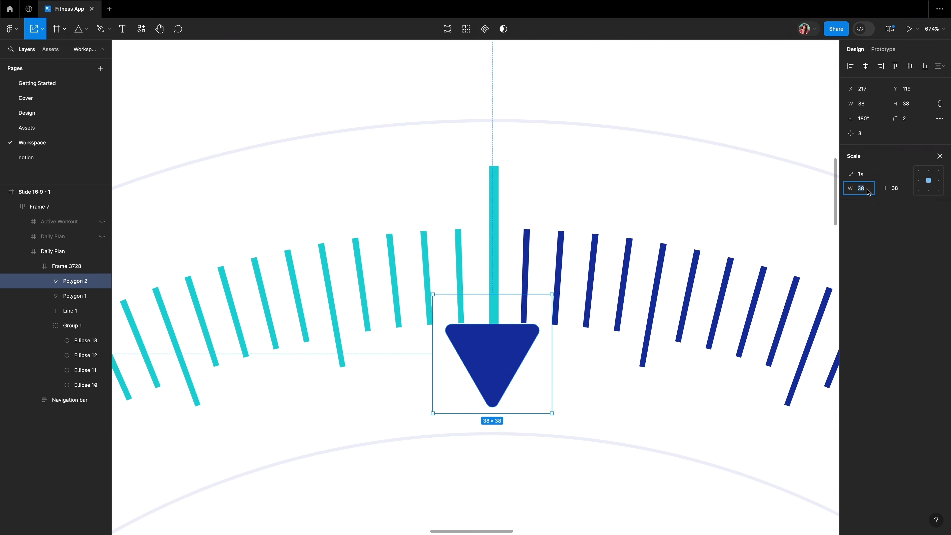
{"action": "key", "text": "Return"}
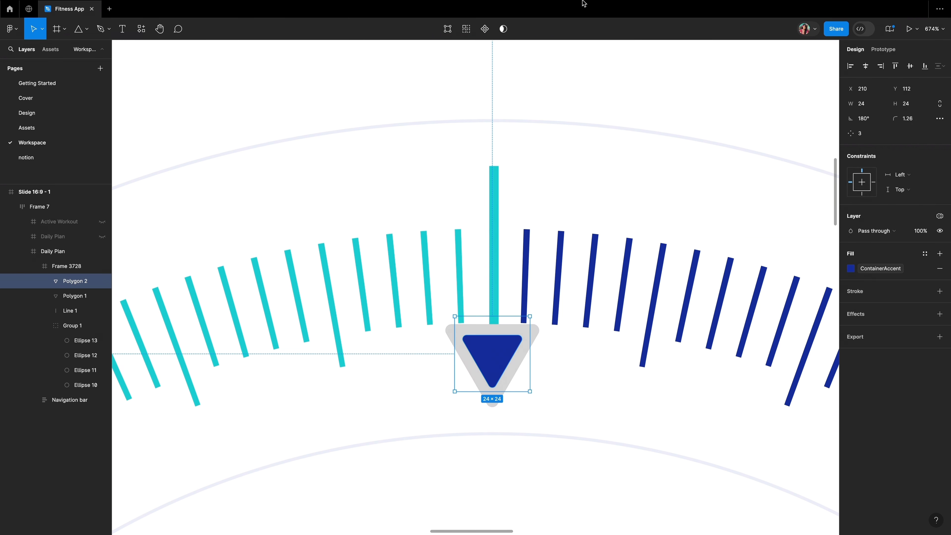
{"action": "left_click", "coordinate": [917, 123]}
{"action": "type", "text": "2"}
{"action": "key", "text": "Return"}
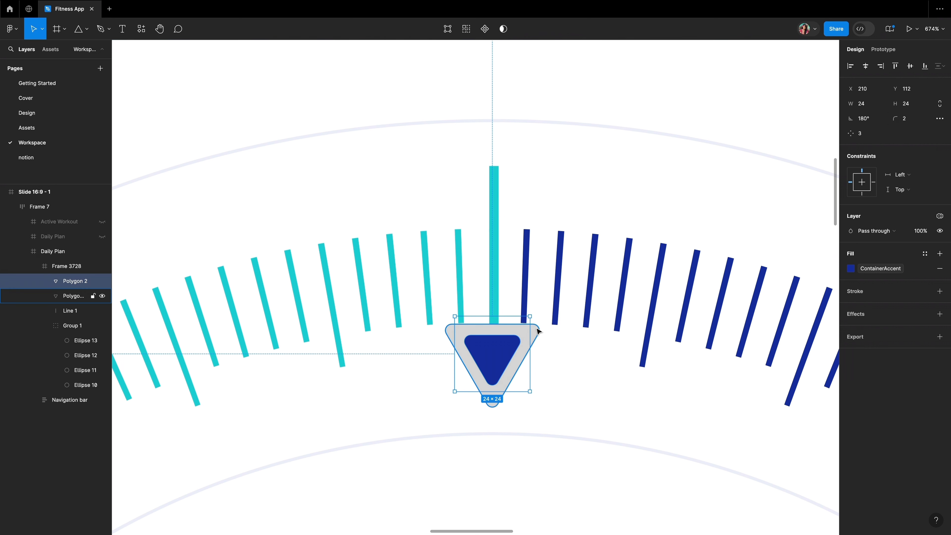
- Set the outer gray triangle's corner radius to 4 and fill it with the Container library color
{"action": "left_click", "coordinate": [536, 330]}
{"action": "left_click", "coordinate": [914, 121]}
{"action": "type", "text": "4"}
{"action": "key", "text": "Return"}
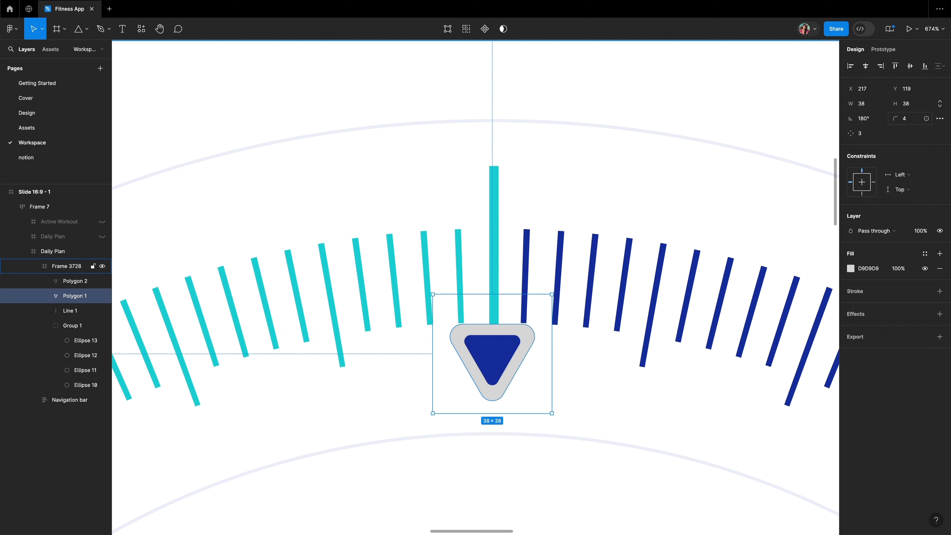
{"action": "left_click", "coordinate": [925, 253]}
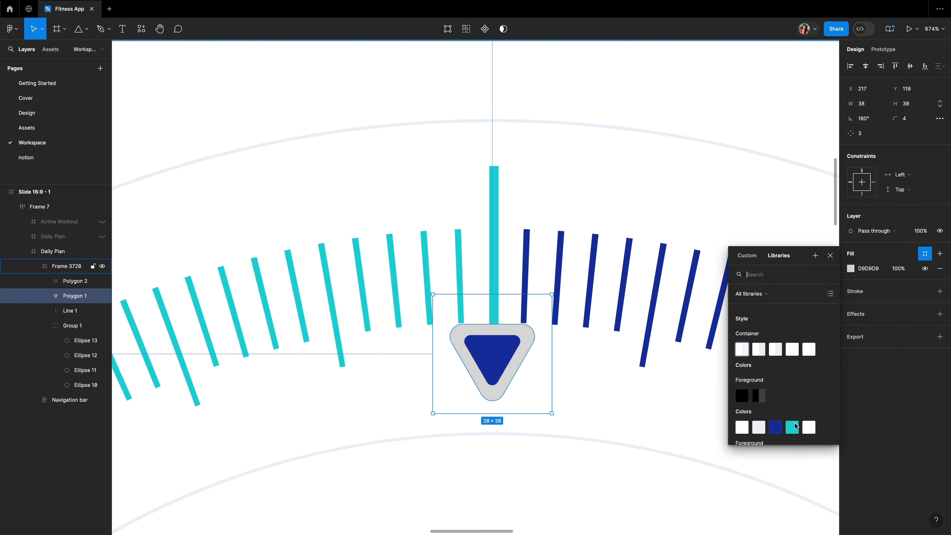
{"action": "left_click", "coordinate": [761, 433]}
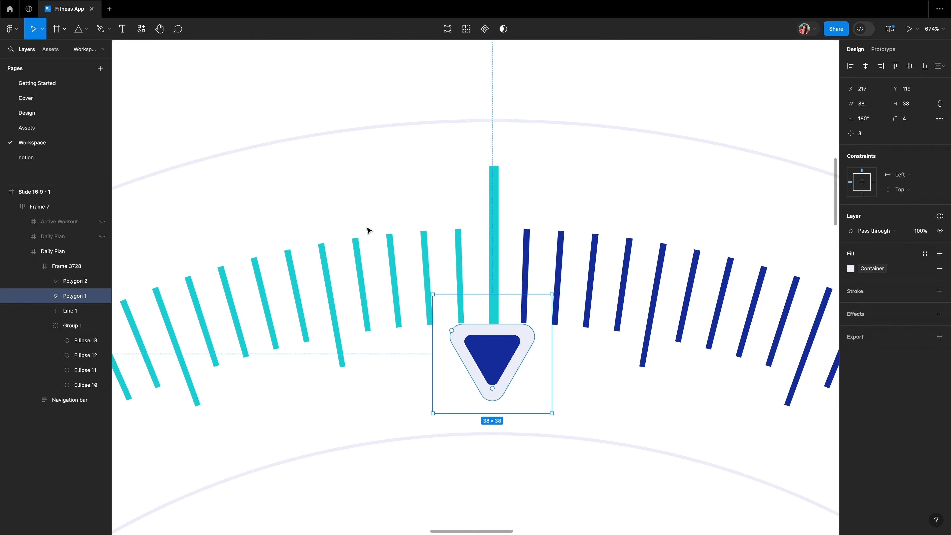
- Frame both triangles together with the vertical line and name the frame Cursor Indicator
{"action": "left_click", "coordinate": [52, 287], "text": "shift"}
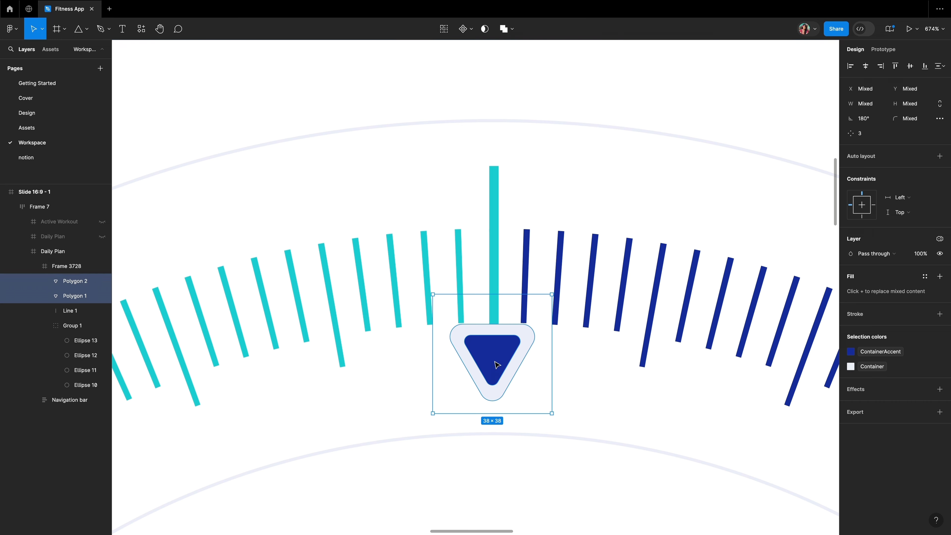
{"action": "left_click", "coordinate": [494, 248], "text": "shift"}
{"action": "right_click", "coordinate": [491, 233]}
{"action": "left_click", "coordinate": [517, 359]}
{"action": "double_click", "coordinate": [66, 281]}
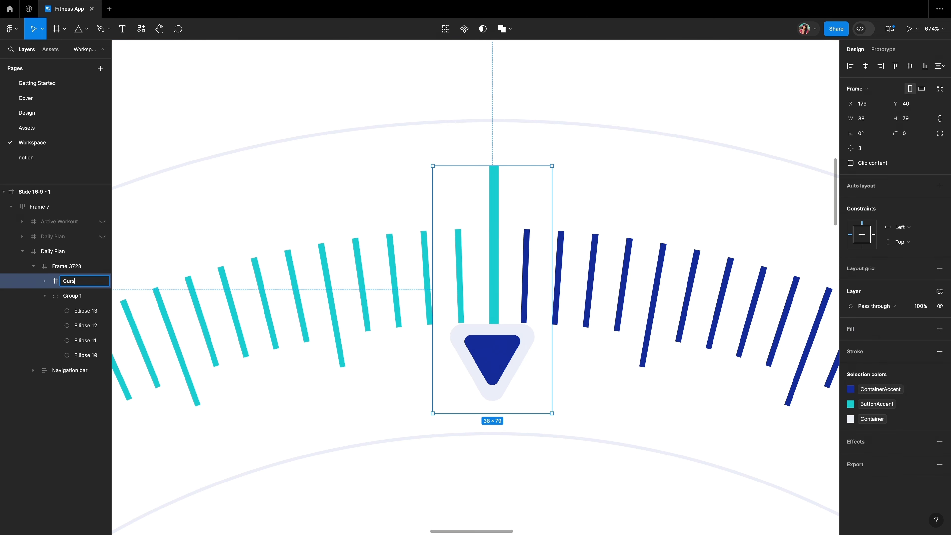
{"action": "type", "text": "Cursor Indicator"}
- Try to resize the dial's inner thin circle with the Scale tool
{"action": "scroll", "coordinate": [491, 315], "scroll_direction": "down", "scroll_amount": 5}
{"action": "left_click", "coordinate": [491, 315]}
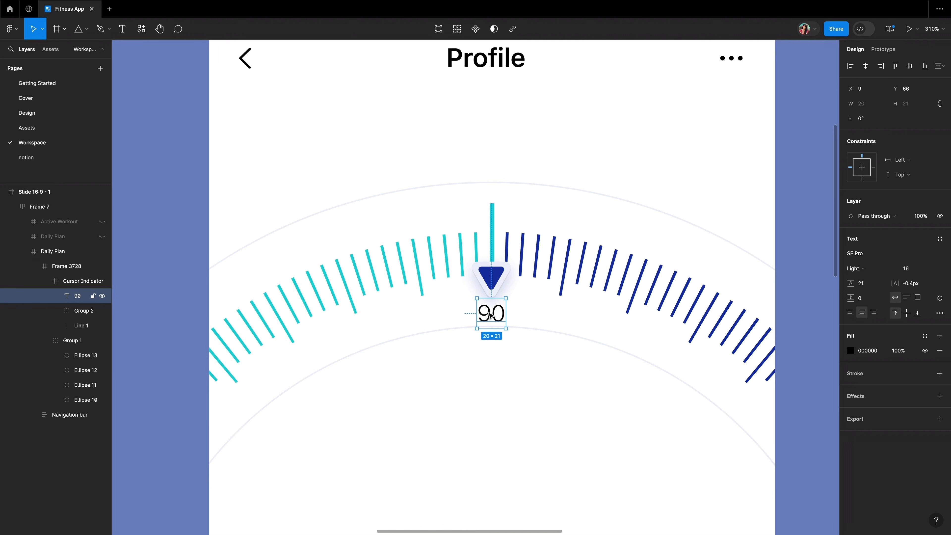
{"action": "left_click", "coordinate": [491, 325]}
{"action": "type", "text": "k"}
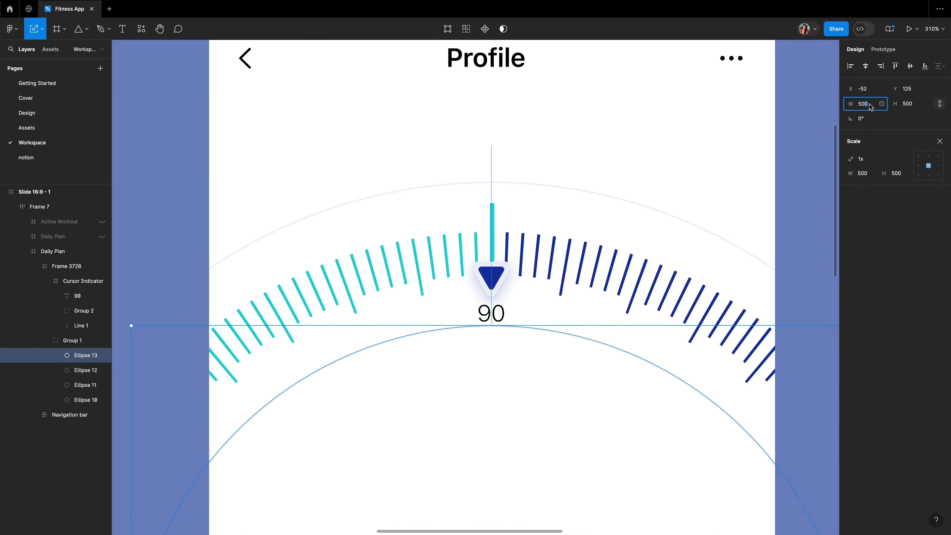
{"action": "type", "text": "0"}
{"action": "key", "text": "Return"}
{"action": "scroll", "coordinate": [539, 235], "scroll_direction": "down", "scroll_amount": 3}
{"action": "key", "text": "super+z"}
- Move the inner thin circle down to Y 133 and try scaling it to a width of 480
{"action": "left_click_drag", "start_coordinate": [483, 326], "coordinate": [477, 361]}
{"action": "left_click", "coordinate": [863, 173]}
{"action": "type", "text": "480"}
{"action": "key", "text": "Return"}
{"action": "left_click", "coordinate": [439, 300]}
{"action": "key", "text": "super+z"}
{"action": "key", "text": "super+z"}
- Copy the 90 label and paste it below the left end of the dial's dashes
{"action": "scroll", "coordinate": [466, 293], "scroll_direction": "up", "scroll_amount": 1}
{"action": "scroll", "coordinate": [604, 286], "scroll_direction": "up", "scroll_amount": 5}
{"action": "left_click", "coordinate": [614, 284]}
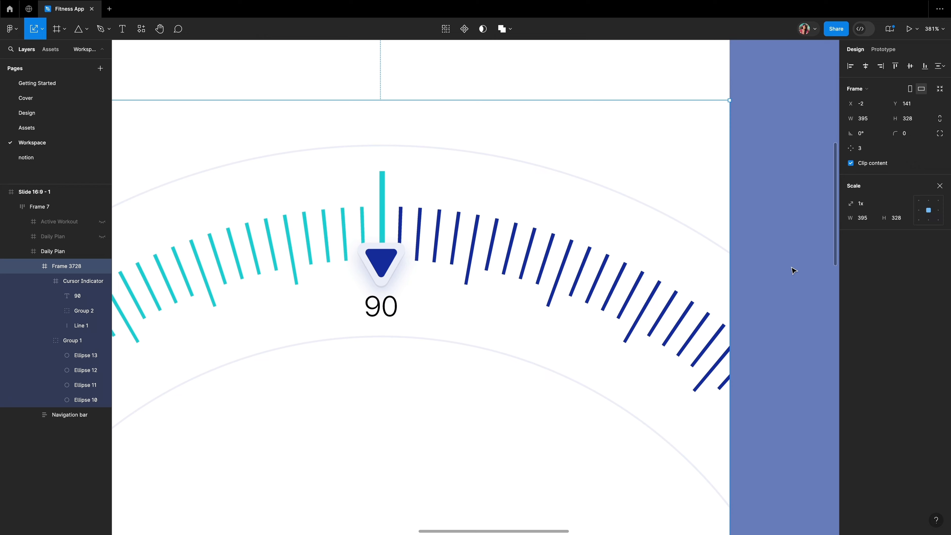
{"action": "scroll", "coordinate": [794, 270], "scroll_direction": "left", "scroll_amount": 3}
{"action": "left_click", "coordinate": [483, 276], "text": "super"}
{"action": "right_click", "coordinate": [481, 276]}
{"action": "left_click", "coordinate": [495, 259]}
{"action": "right_click", "coordinate": [231, 362]}
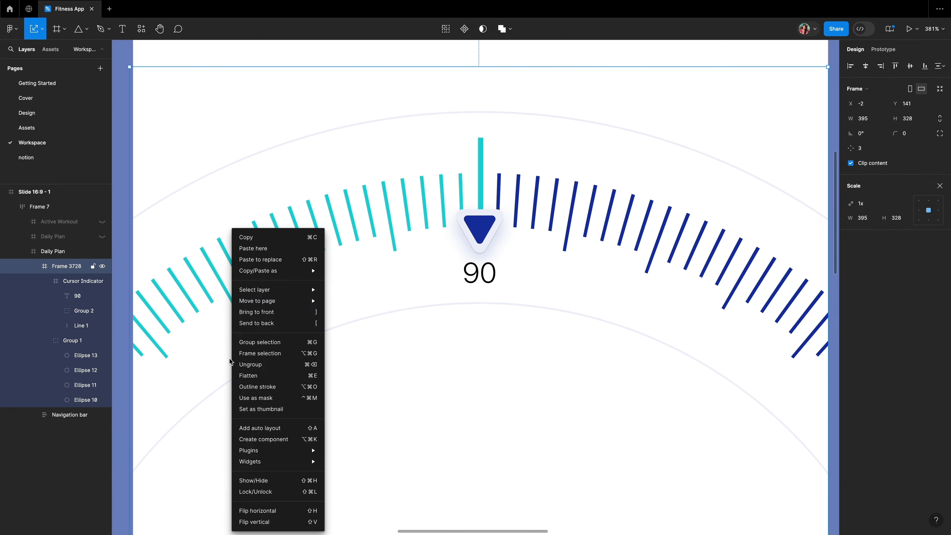
{"action": "left_click", "coordinate": [258, 251]}
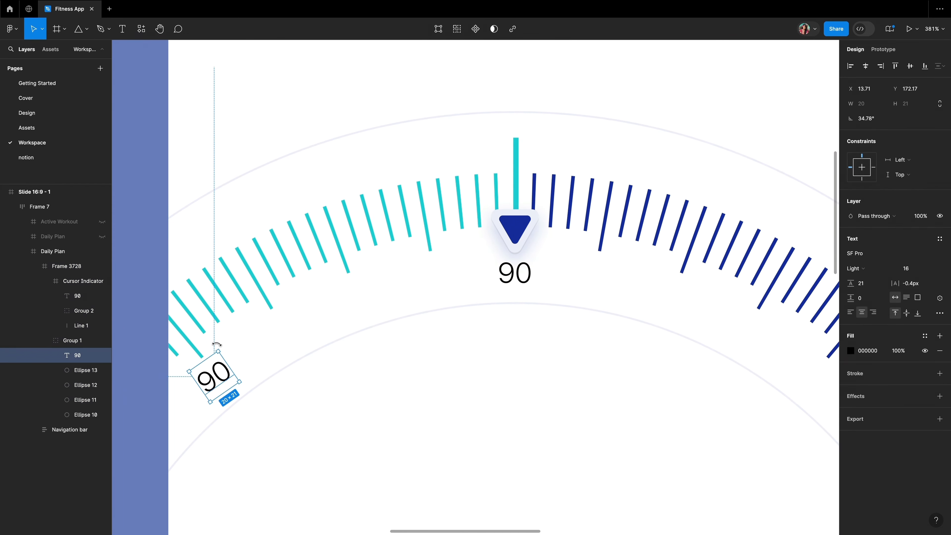
- Rotate the pasted label to 40° to follow the arc and change its text to 70
{"action": "left_click_drag", "start_coordinate": [217, 345], "coordinate": [214, 344]}
{"action": "left_click", "coordinate": [880, 119]}
{"action": "type", "text": "40"}
{"action": "key", "text": "Return"}
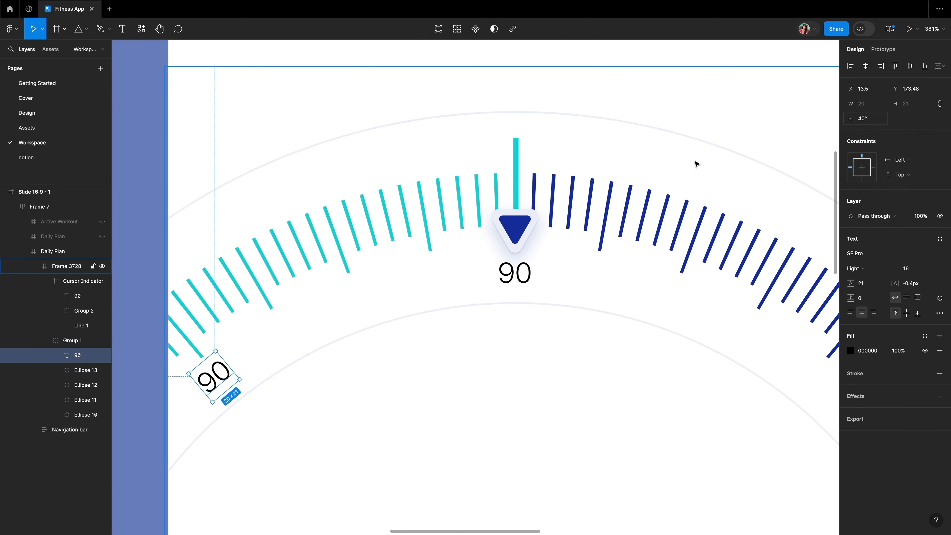
{"action": "left_click_drag", "start_coordinate": [215, 376], "coordinate": [219, 375]}
{"action": "double_click", "coordinate": [219, 375]}
{"action": "type", "text": "70"}
{"action": "key", "text": "Escape"}
- Copy the 70 label and paste it on the right side of the dial
{"action": "right_click", "coordinate": [225, 363]}
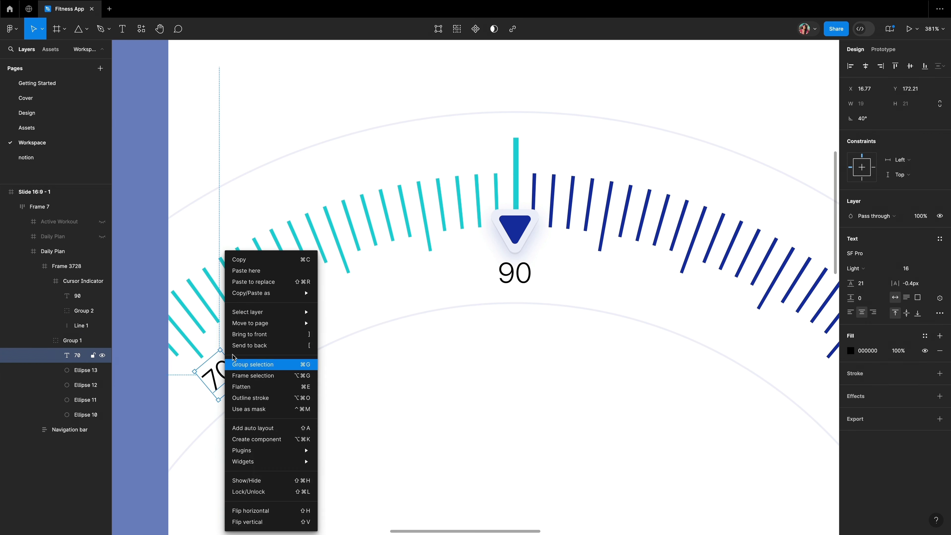
{"action": "left_click", "coordinate": [238, 257]}
{"action": "left_click", "coordinate": [778, 345]}
{"action": "right_click", "coordinate": [791, 347]}
{"action": "left_click", "coordinate": [821, 251]}
{"action": "scroll", "coordinate": [824, 262], "scroll_direction": "right", "scroll_amount": 5}
- Move the pasted label below the right end of the dashes and rotate it to -40°
{"action": "left_click_drag", "start_coordinate": [617, 226], "coordinate": [593, 325]}
{"action": "left_click", "coordinate": [879, 117]}
{"action": "type", "text": "-40"}
{"action": "key", "text": "Return"}
- Change the text of the dial's right-hand label to 120
{"action": "double_click", "coordinate": [592, 325]}
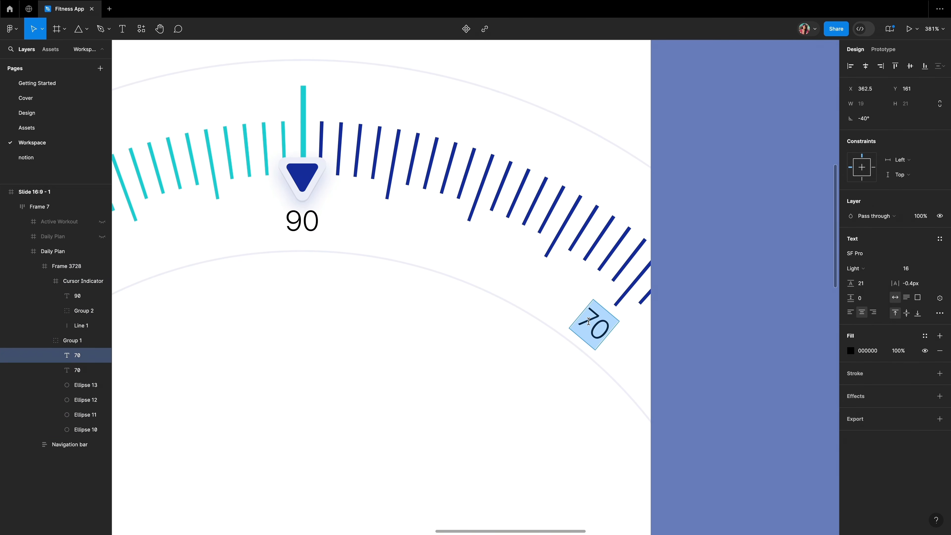
{"action": "type", "text": "120"}
{"action": "key", "text": "Escape"}
{"action": "key", "text": "Escape"}
- Detach the library color from the inner circle's stroke and change the stroke to a rotated, flipped linear gradient
{"action": "scroll", "coordinate": [739, 359], "scroll_direction": "down", "scroll_amount": 3}
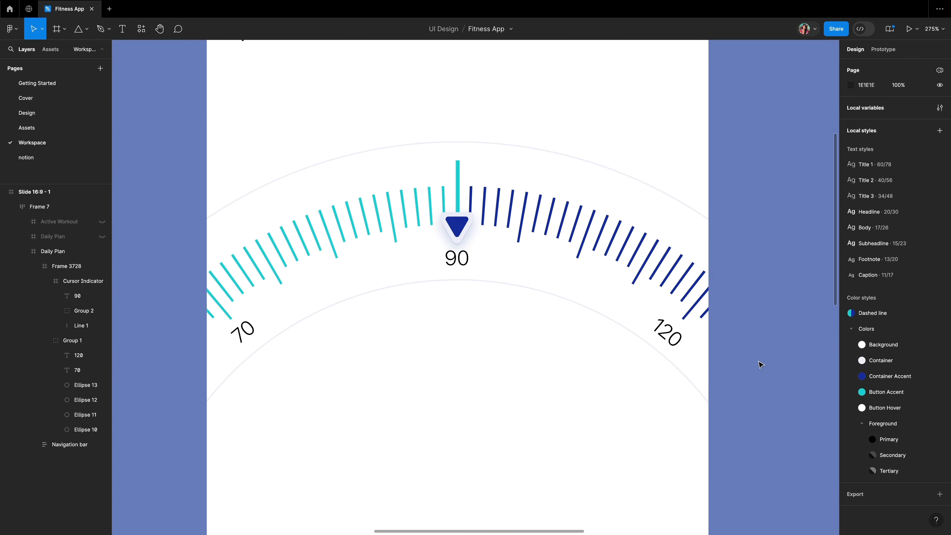
{"action": "left_click", "coordinate": [683, 372], "text": "super"}
{"action": "left_click", "coordinate": [925, 276]}
{"action": "left_click", "coordinate": [925, 262]}
{"action": "left_click", "coordinate": [746, 264]}
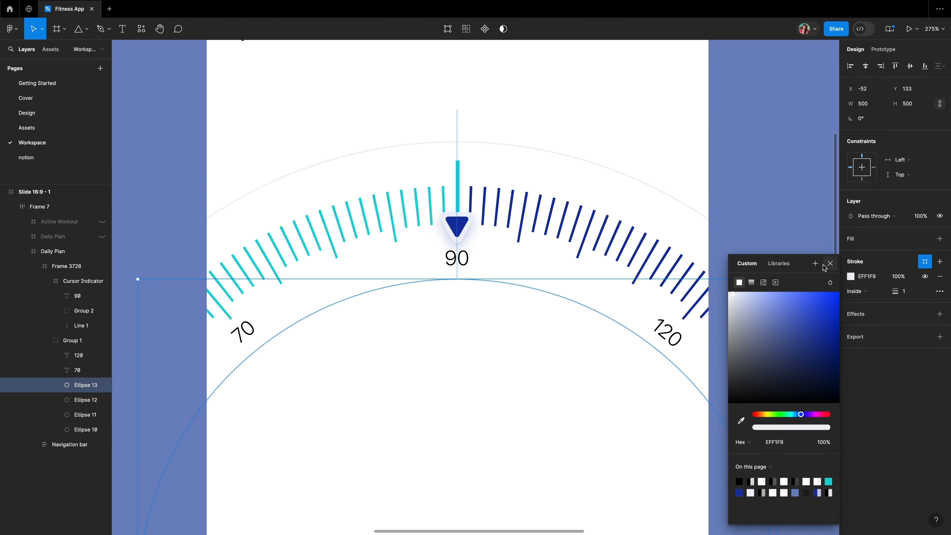
{"action": "left_click", "coordinate": [851, 278]}
{"action": "left_click", "coordinate": [751, 286]}
{"action": "left_click", "coordinate": [817, 306]}
{"action": "left_click", "coordinate": [831, 306]}
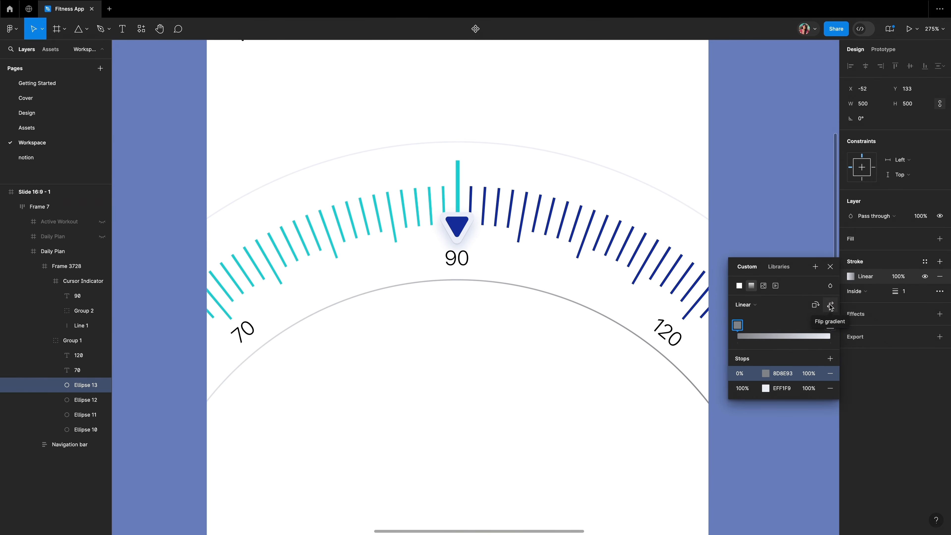
- Place the stroke gradient's end handles near the two side edges of the phone screen
{"action": "scroll", "coordinate": [524, 303], "scroll_direction": "down", "scroll_amount": 5}
{"action": "left_click_drag", "start_coordinate": [302, 473], "coordinate": [336, 326]}
{"action": "left_click_drag", "start_coordinate": [668, 472], "coordinate": [625, 324]}
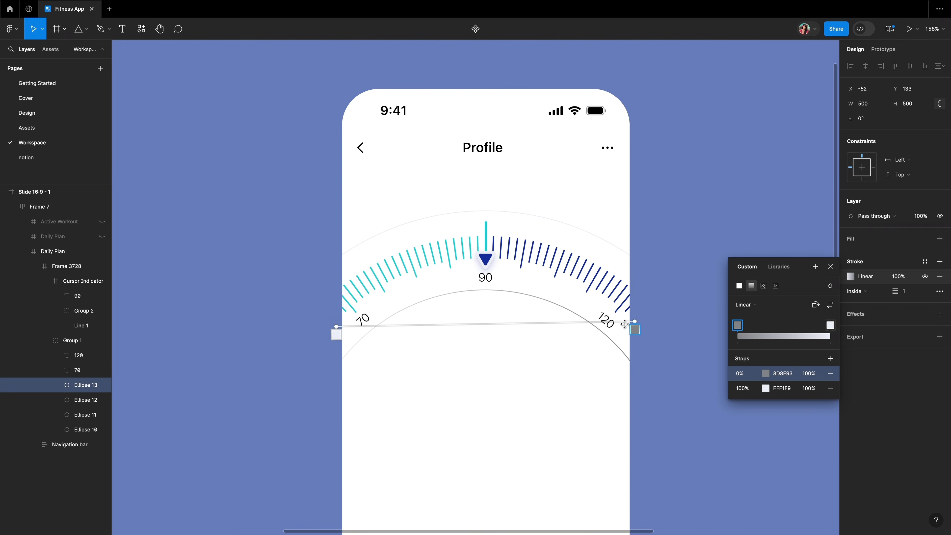
- Set the color of the stroke gradient's 0% stop to EFF1F9
{"action": "scroll", "coordinate": [570, 330], "scroll_direction": "up", "scroll_amount": 2}
{"action": "left_click", "coordinate": [754, 389]}
{"action": "left_click", "coordinate": [796, 376]}
{"action": "type", "text": "EFF1F9"}
{"action": "key", "text": "Return"}
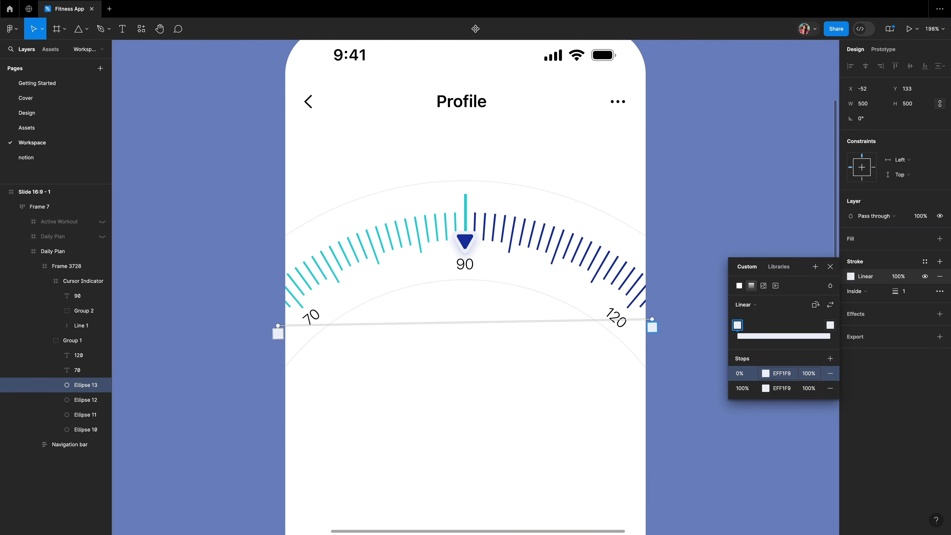
- Add a 50% stop to the inner circle's stroke gradient and set the opacity of both end stops to 0%
{"action": "left_click", "coordinate": [466, 323]}
{"action": "left_click", "coordinate": [653, 327]}
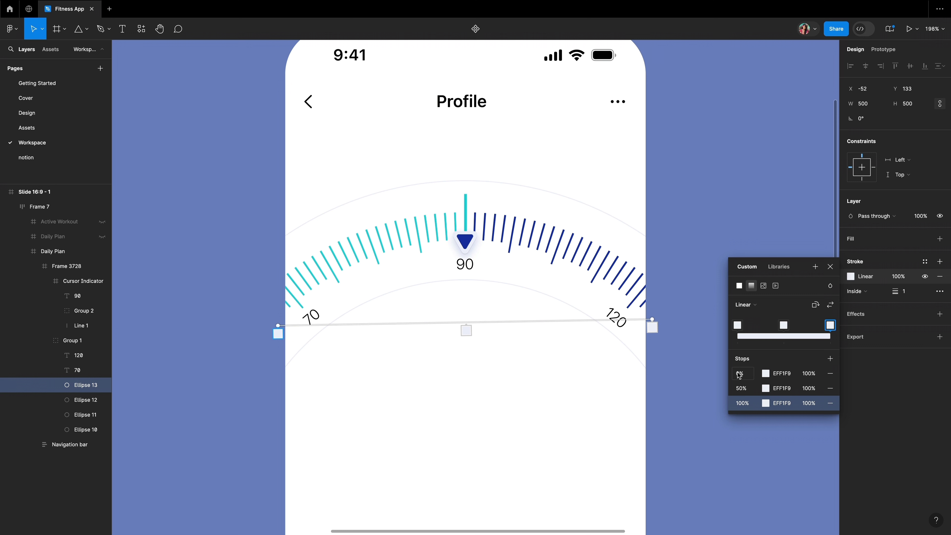
{"action": "key", "text": "0"}
{"action": "key", "text": "0"}
{"action": "left_click", "coordinate": [815, 373]}
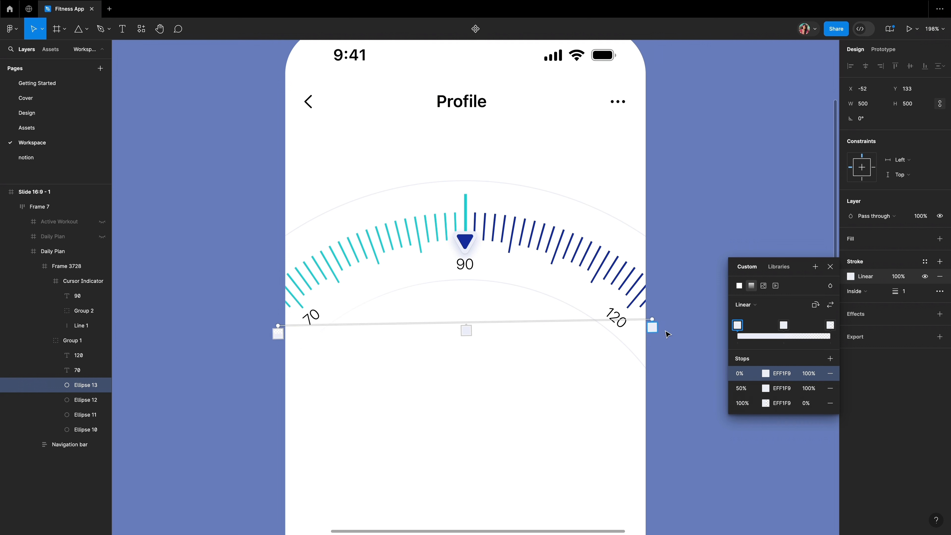
{"action": "left_click", "coordinate": [817, 275]}
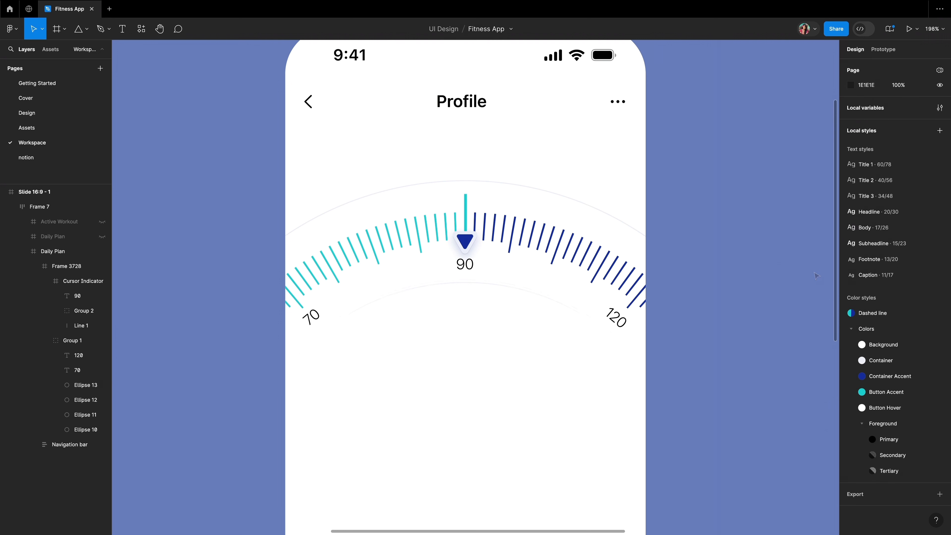
- Rename the frame that contains the dial as Weight entry
{"action": "left_click", "coordinate": [43, 267]}
{"action": "left_click", "coordinate": [34, 266]}
{"action": "double_click", "coordinate": [67, 266]}
{"action": "type", "text": "Weight entry"}
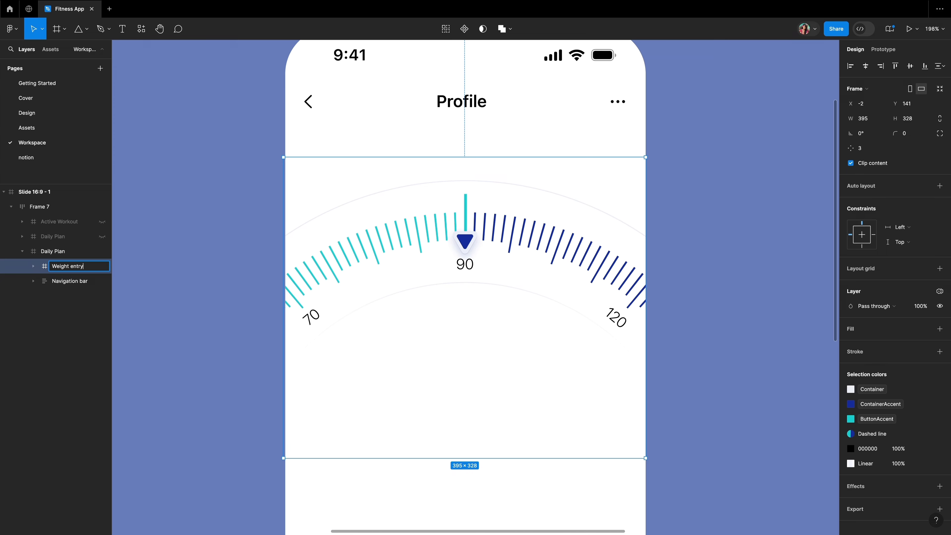
{"action": "key", "text": "Return"}
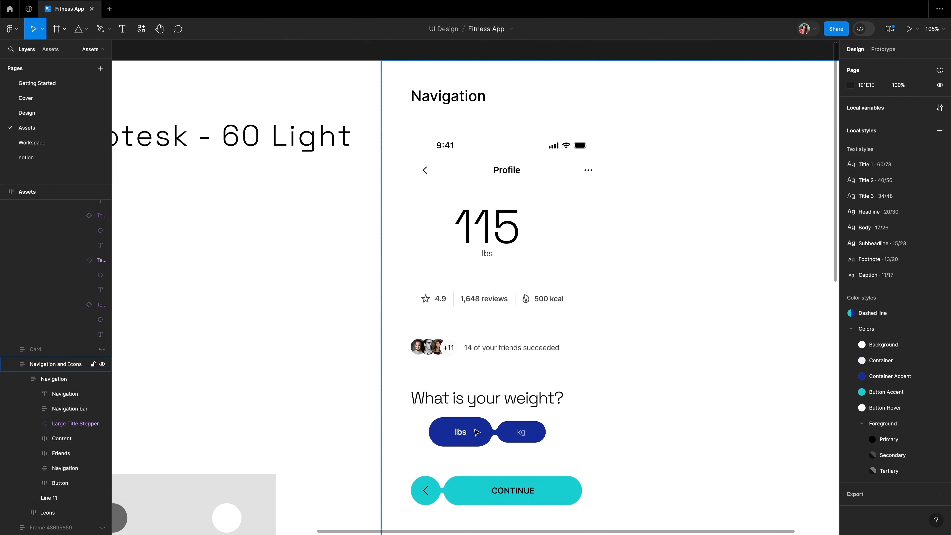
- Copy the "What is your weight?" block with the lbs/kg toggle from the Assets page and return to the Workspace page
{"action": "left_click", "coordinate": [462, 399]}
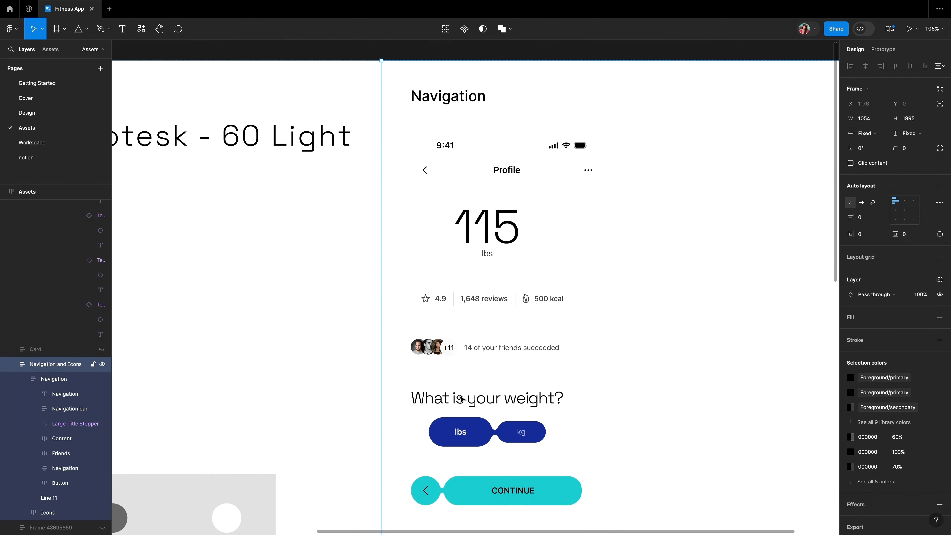
{"action": "left_click", "coordinate": [468, 416]}
{"action": "right_click", "coordinate": [468, 415]}
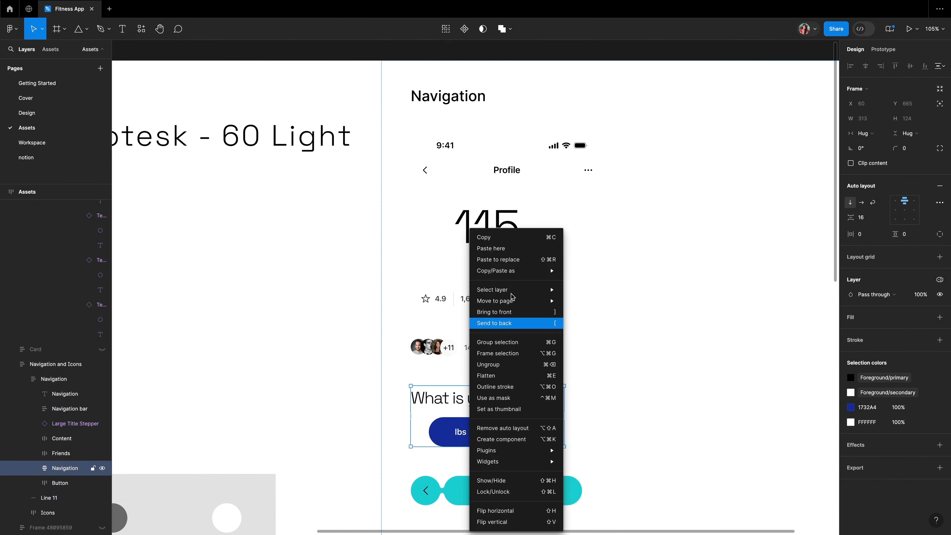
{"action": "left_click", "coordinate": [484, 239]}
{"action": "left_click", "coordinate": [32, 142]}
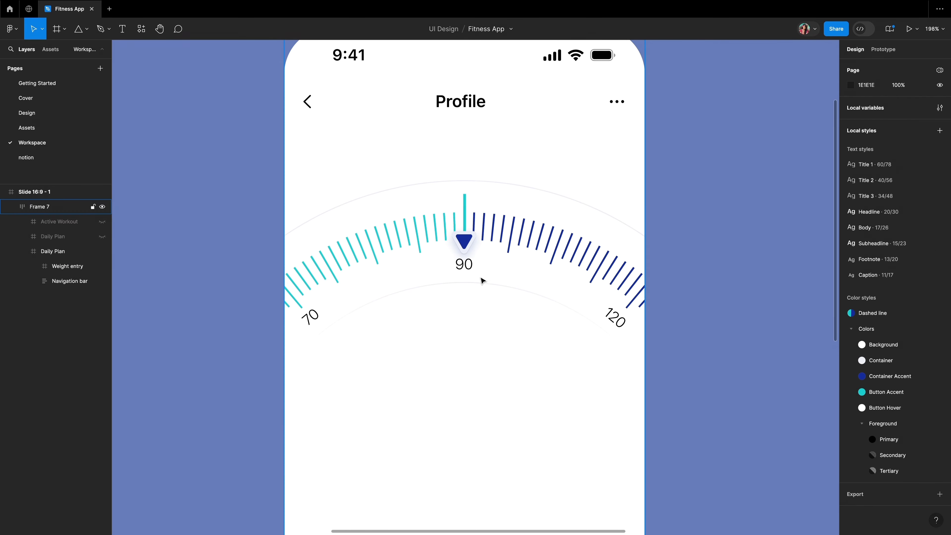
- Move the Weight entry frame down the Profile screen to Y 271
{"action": "double_click", "coordinate": [384, 246]}
{"action": "double_click", "coordinate": [415, 251]}
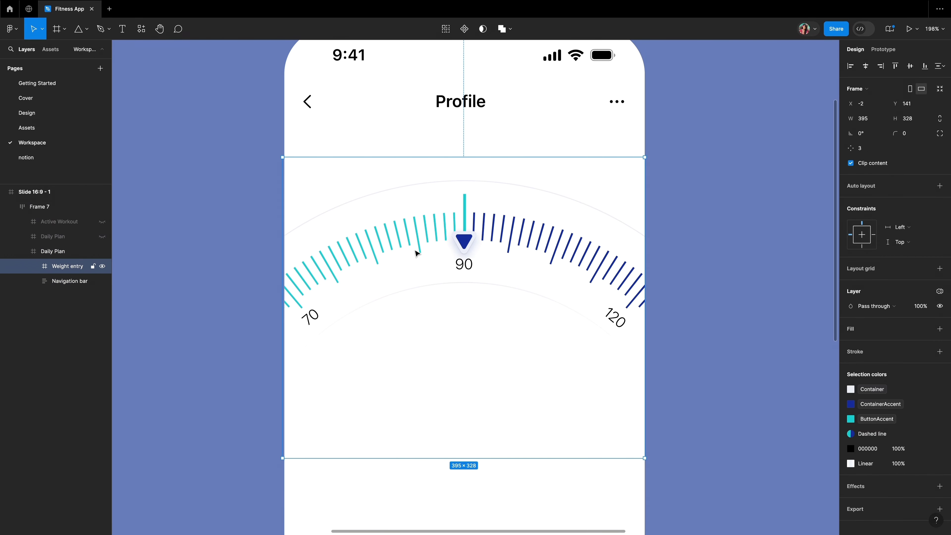
{"action": "key", "text": "shift+Down"}
{"action": "key", "text": "shift+Down"}
{"action": "key", "text": "shift+Down"}
{"action": "key", "text": "shift+Down"}
{"action": "key", "text": "shift+Down"}
{"action": "key", "text": "shift+Down"}
{"action": "key", "text": "shift+Down"}
{"action": "key", "text": "shift+Down"}
{"action": "key", "text": "shift+Down"}
{"action": "key", "text": "shift+Down"}
{"action": "key", "text": "shift+Down"}
{"action": "key", "text": "shift+Down"}
{"action": "key", "text": "shift+Down"}
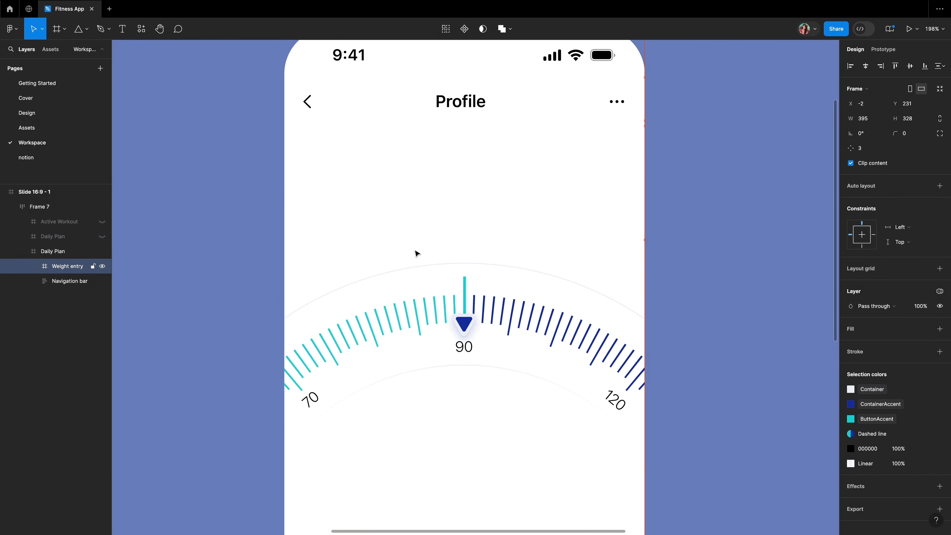
- Paste the copied weight question block above the dial and center it horizontally on the phone screen
{"action": "right_click", "coordinate": [329, 206]}
{"action": "left_click", "coordinate": [360, 221]}
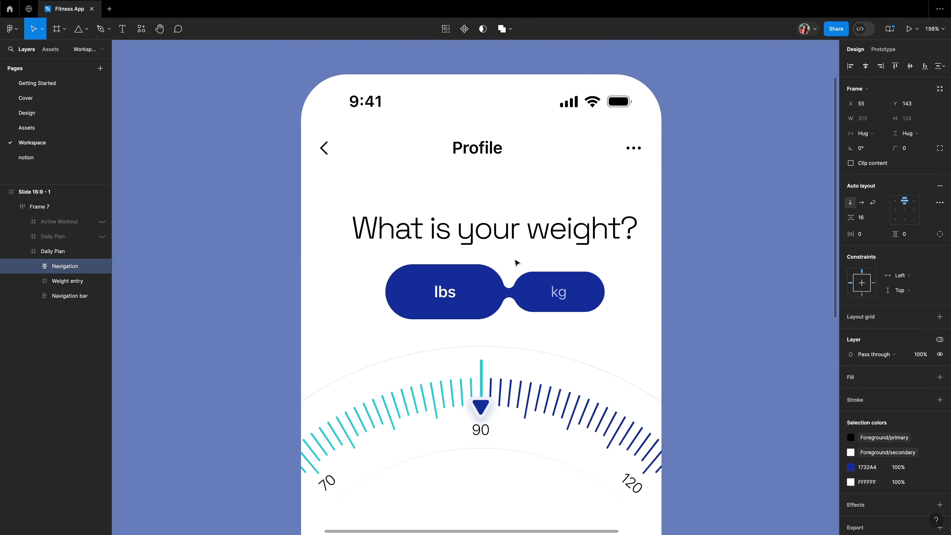
{"action": "left_click", "coordinate": [861, 71]}
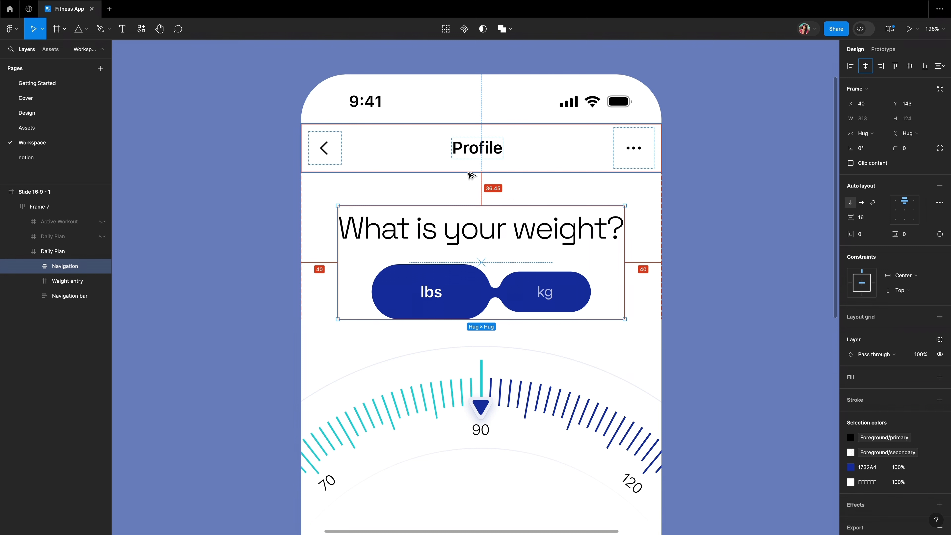
- Move the weight question block up to Y 121, leaving a 20 px gap below the navigation bar
{"action": "key", "text": "shift+Up"}
{"action": "key", "text": "shift+Up"}
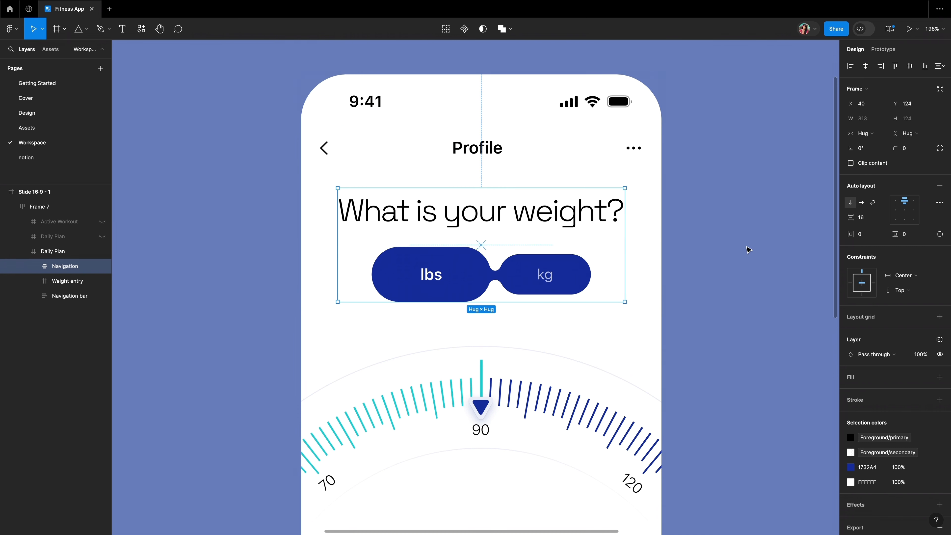
{"action": "key", "text": "Up"}
{"action": "key", "text": "Up"}
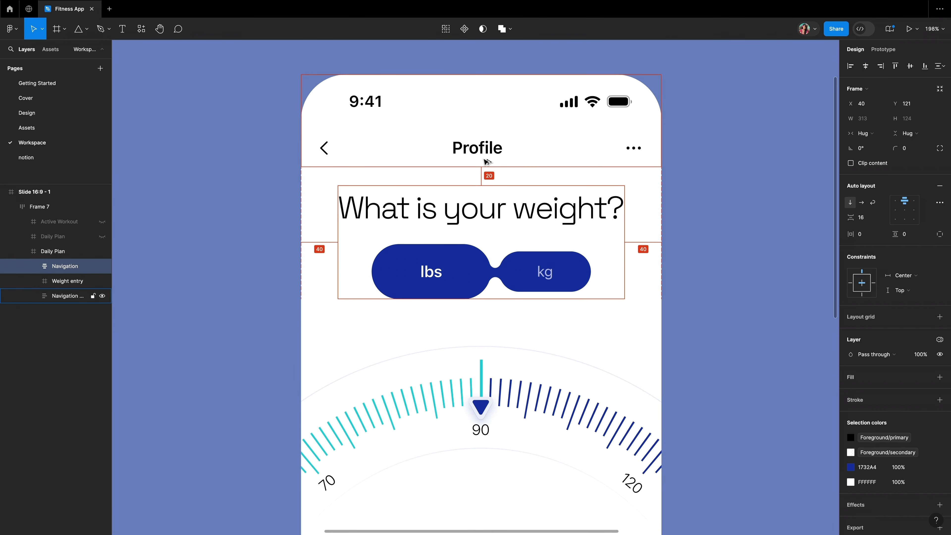
- Move the Weight entry frame up to Y 265, leaving a 20 px gap below the lbs/kg toggle block
{"action": "left_click", "coordinate": [465, 365]}
{"action": "key", "text": "alt"}
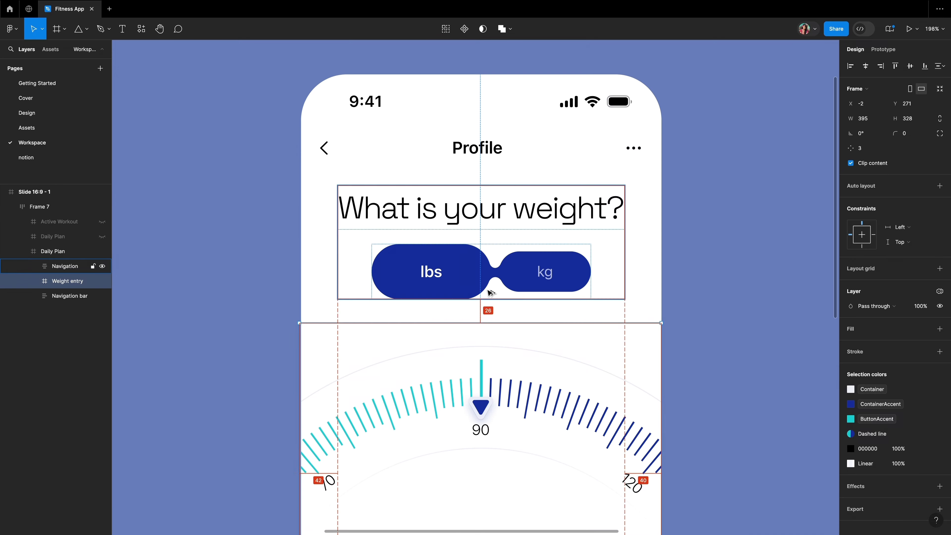
{"action": "key", "text": "Up"}
{"action": "key", "text": "Up"}
{"action": "key", "text": "Up"}
{"action": "key", "text": "Up"}
{"action": "key", "text": "alt"}
{"action": "key", "text": "Up"}
{"action": "key", "text": "Up"}
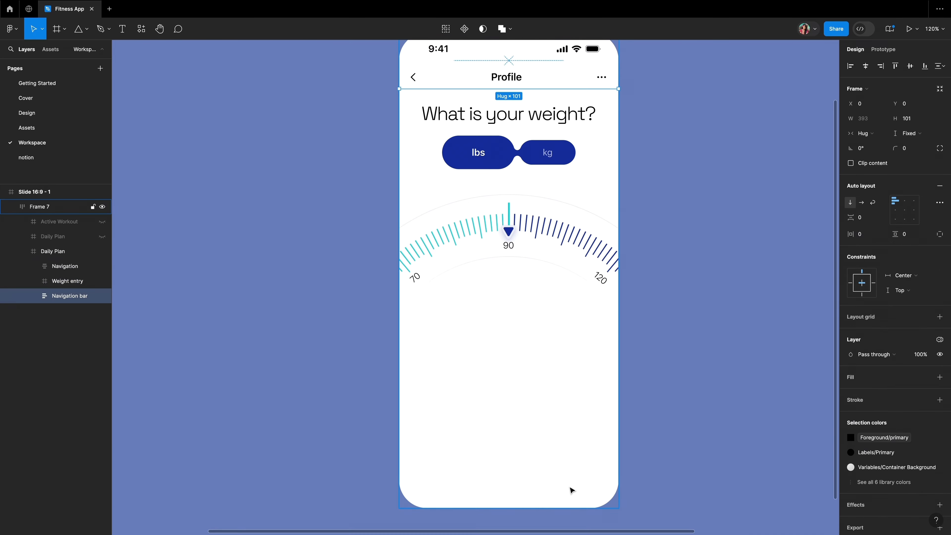
- Copy the back and CONTINUE button from the Assets page and place it near the lower edge of the Profile screen
{"action": "left_click", "coordinate": [27, 128]}
{"action": "left_click", "coordinate": [507, 496]}
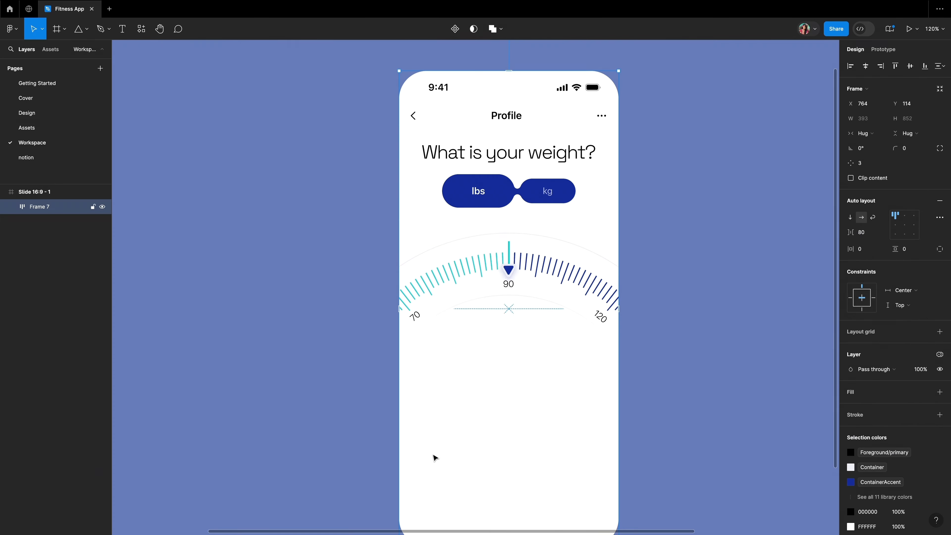
{"action": "right_click", "coordinate": [433, 227]}
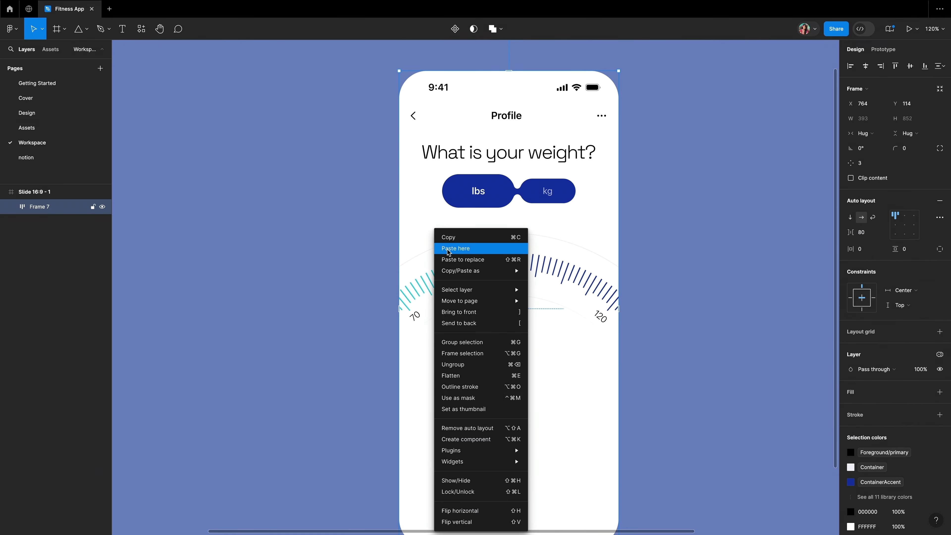
{"action": "left_click", "coordinate": [461, 247]}
{"action": "left_click_drag", "start_coordinate": [506, 231], "coordinate": [541, 453]}
{"action": "left_click_drag", "start_coordinate": [541, 453], "coordinate": [541, 453]}
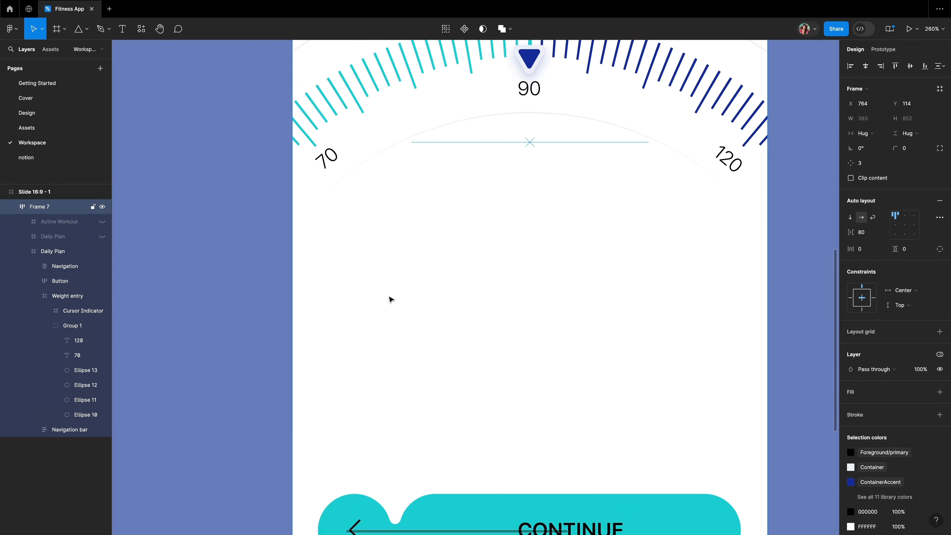
- Add the text 21 below the dial, place its layer directly in the Daily Plan frame and apply the Title 1 text style
{"action": "key", "text": "t"}
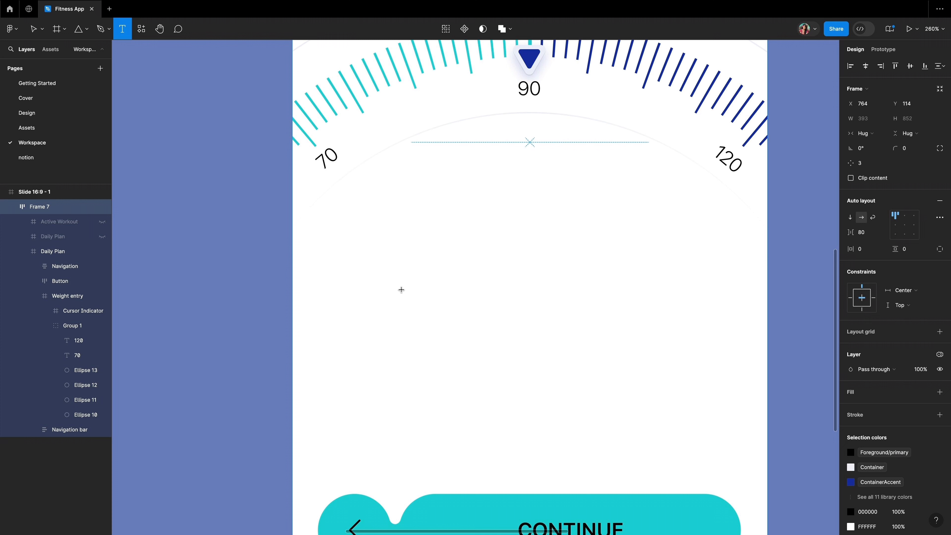
{"action": "left_click", "coordinate": [402, 289]}
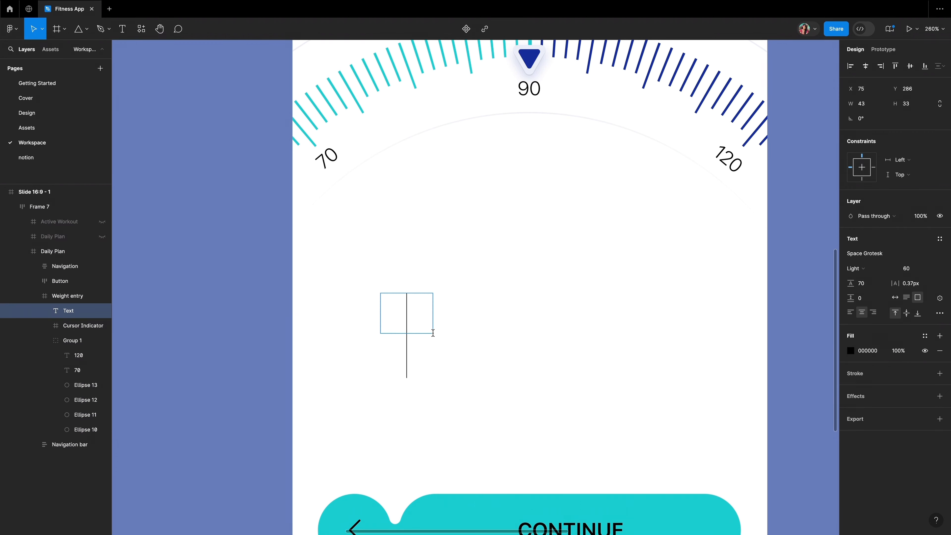
{"action": "type", "text": "21"}
{"action": "key", "text": "Escape"}
{"action": "left_click_drag", "start_coordinate": [60, 255], "coordinate": [60, 257]}
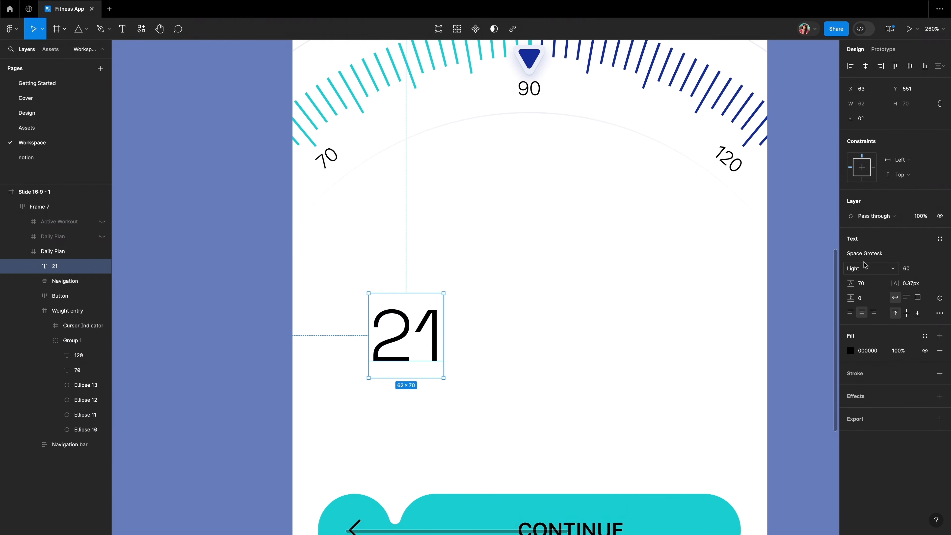
{"action": "left_click", "coordinate": [940, 238]}
{"action": "left_click", "coordinate": [882, 297]}
- Add the text AGE above the 21 and apply the Subheadline text style
{"action": "left_click", "coordinate": [386, 265]}
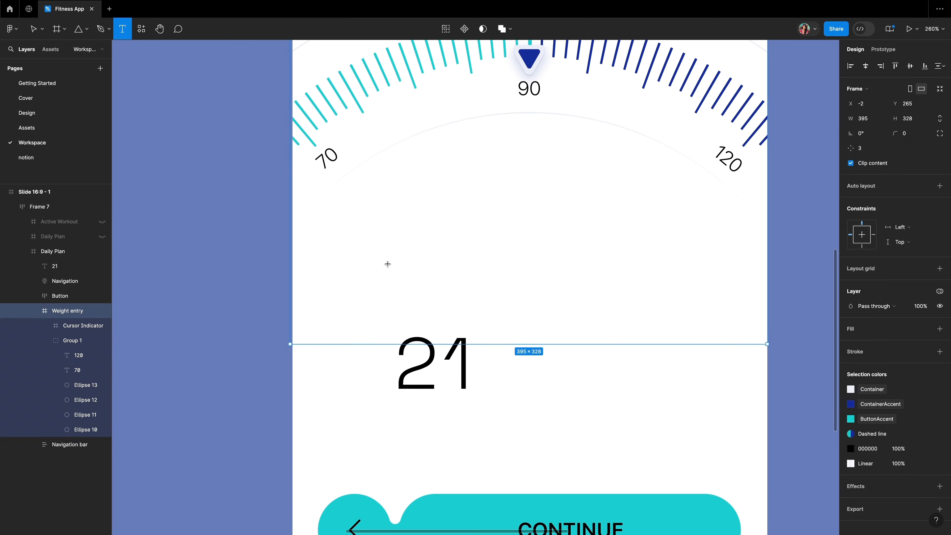
{"action": "key", "text": "t"}
{"action": "left_click_drag", "start_coordinate": [388, 252], "coordinate": [439, 281]}
{"action": "type", "text": "AGE"}
{"action": "key", "text": "ctrl+a"}
{"action": "left_click", "coordinate": [940, 239]}
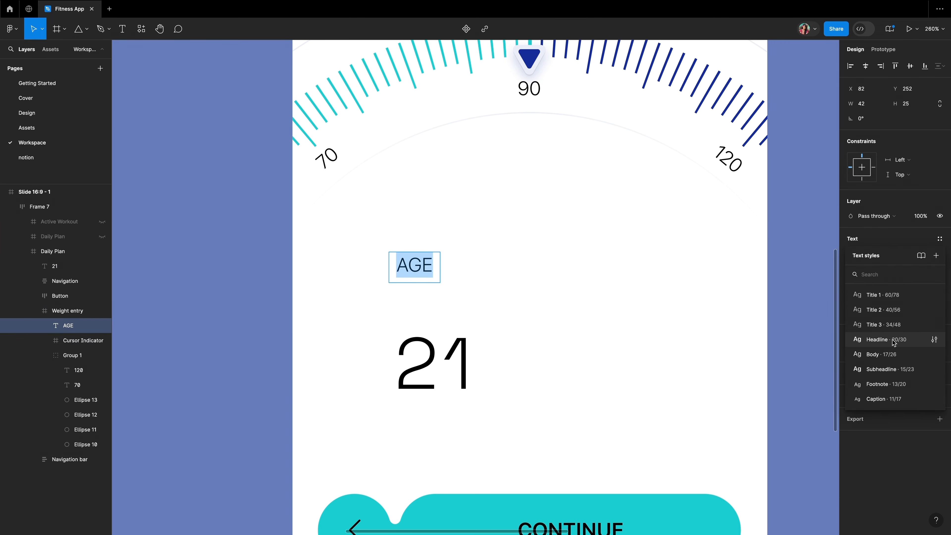
{"action": "left_click", "coordinate": [886, 364]}
{"action": "left_click", "coordinate": [939, 254]}
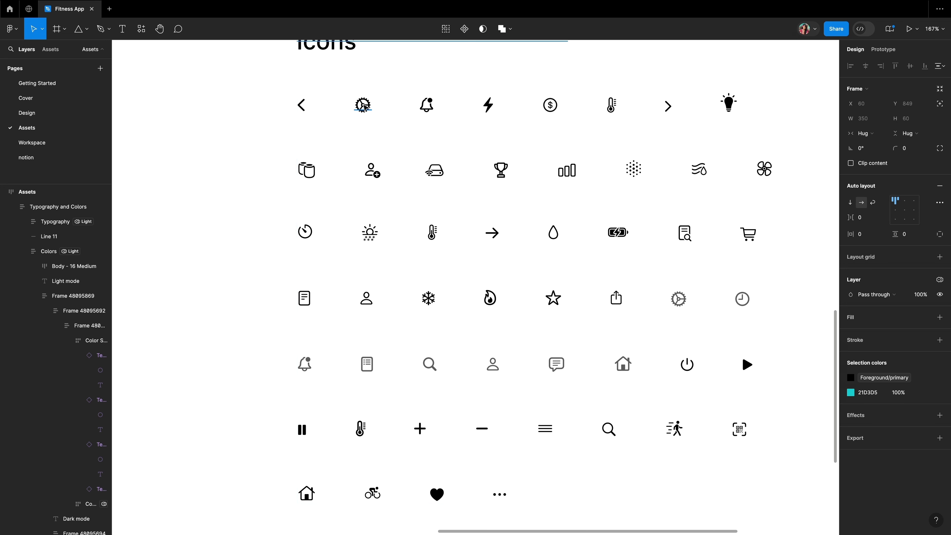
- Copy the gear icon from the Assets page and place it to the right of the AGE label
{"action": "right_click", "coordinate": [360, 106]}
{"action": "key", "text": "Escape"}
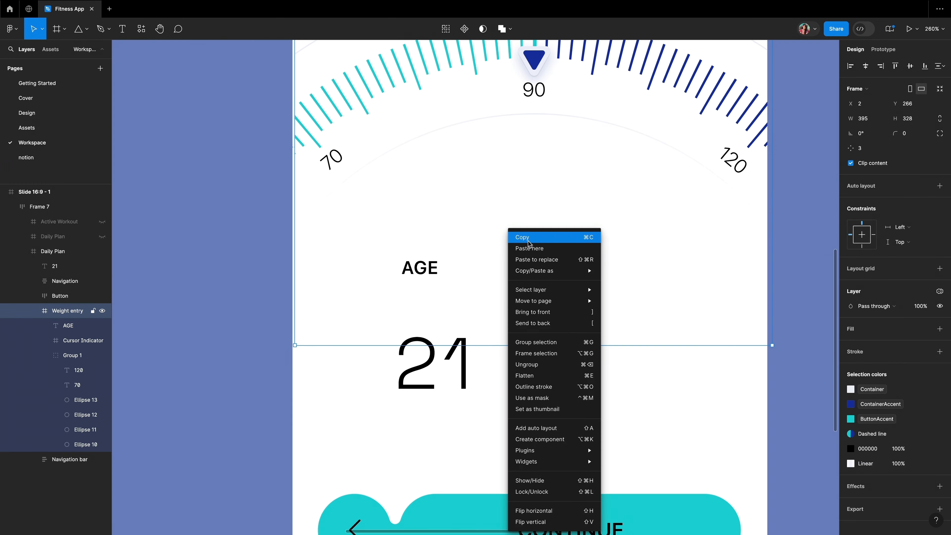
{"action": "left_click", "coordinate": [529, 249]}
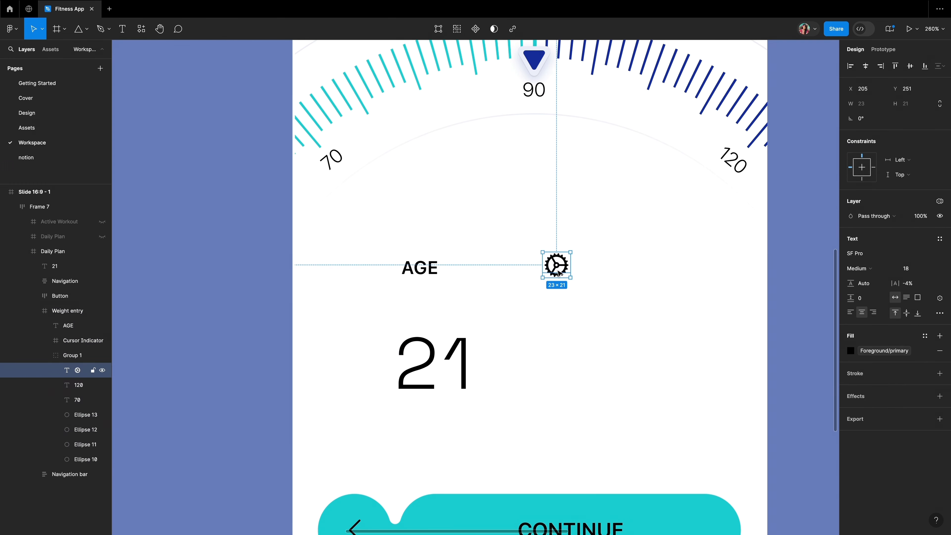
{"action": "left_click_drag", "start_coordinate": [557, 266], "coordinate": [528, 269]}
- Combine the AGE label and the gear icon in a horizontal auto layout
{"action": "left_click", "coordinate": [440, 273], "text": "shift"}
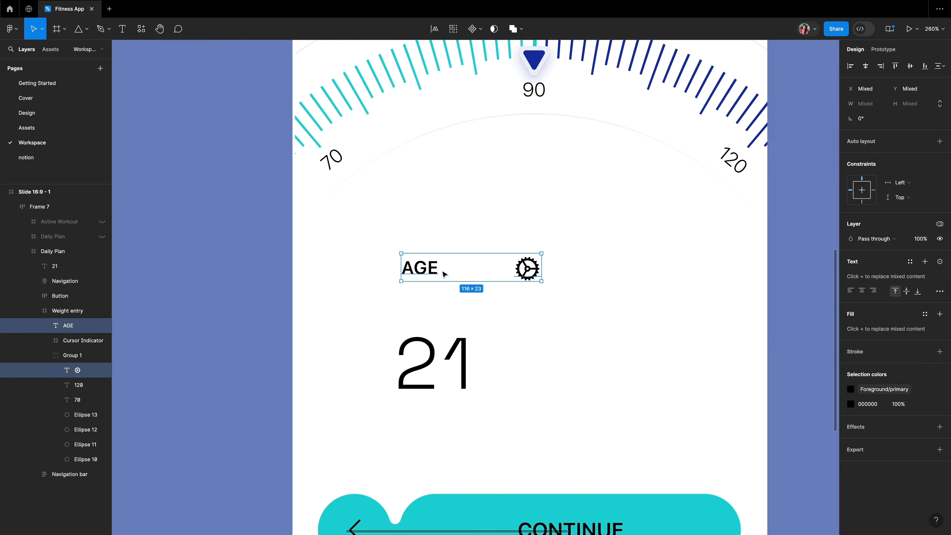
{"action": "key", "text": "shift+a"}
{"action": "scroll", "coordinate": [444, 274], "scroll_direction": "up", "scroll_amount": 2}
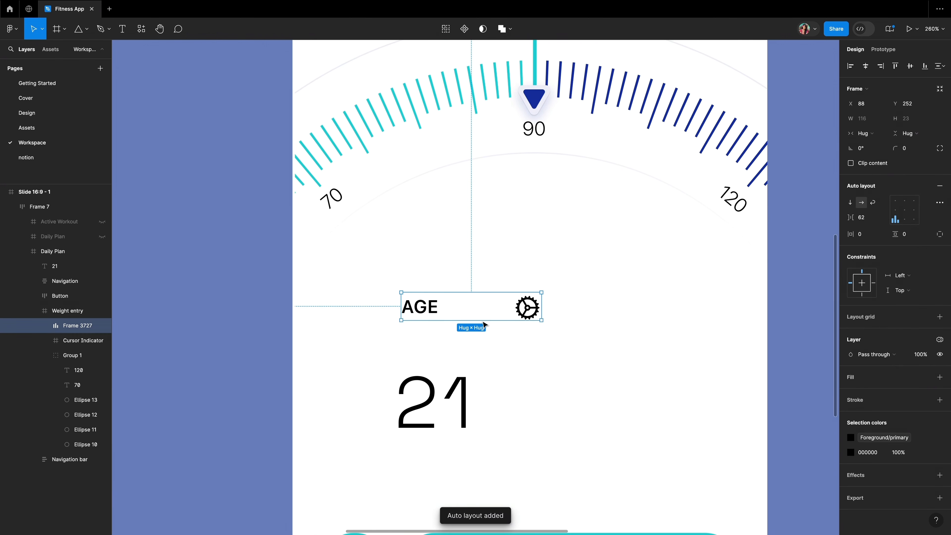
- Combine the AGE row and the 21 in a vertical auto layout with centered alignment
{"action": "left_click", "coordinate": [441, 395], "text": "shift"}
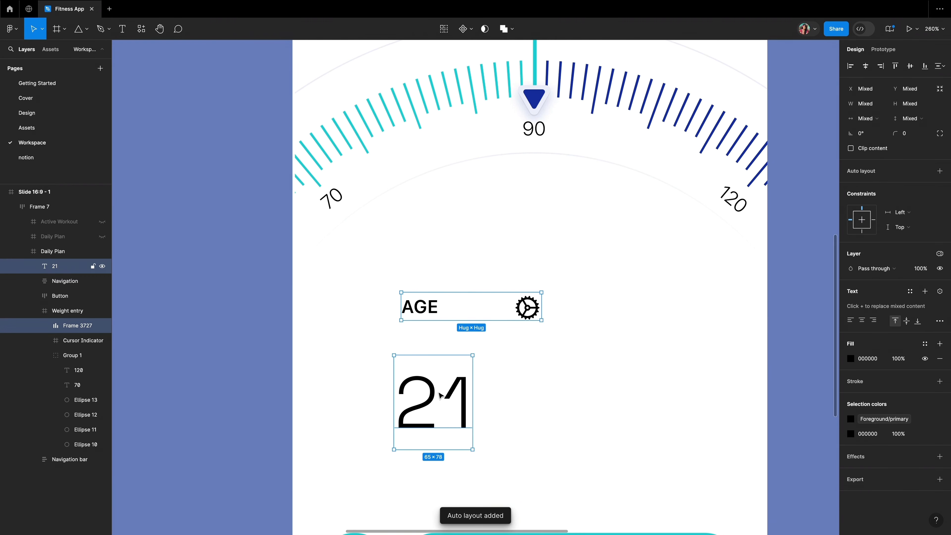
{"action": "key", "text": "shift+a"}
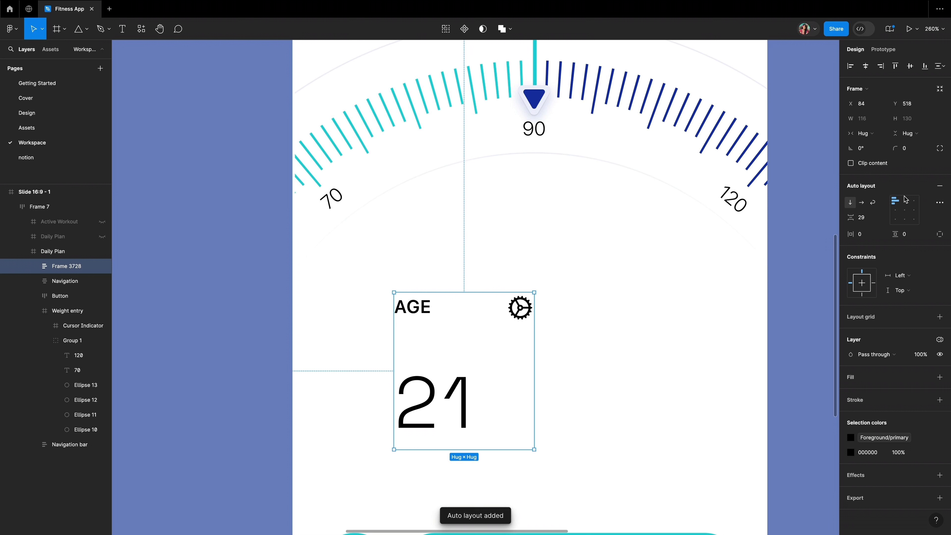
{"action": "left_click", "coordinate": [904, 210]}
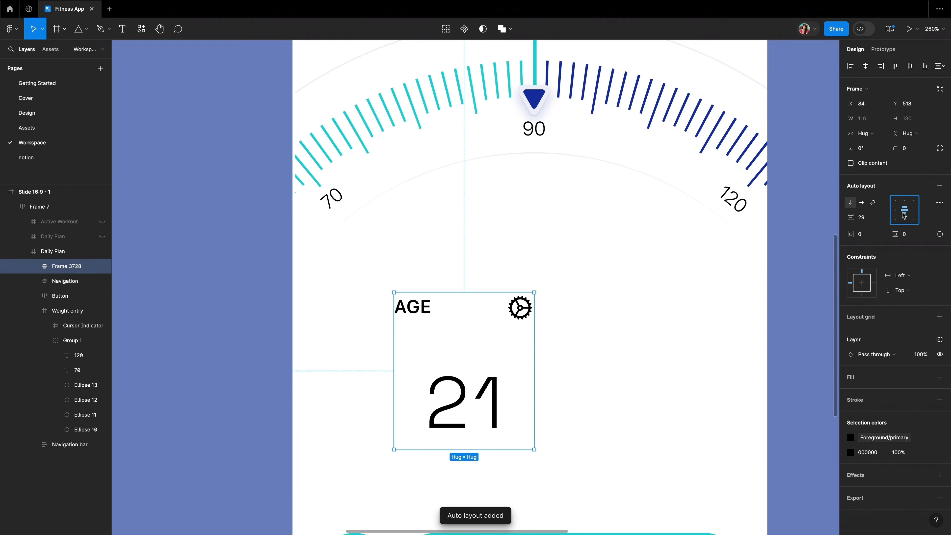
- Set the age card's auto layout gap, horizontal padding and vertical padding to 20
{"action": "left_click", "coordinate": [868, 219]}
{"action": "left_click", "coordinate": [866, 235]}
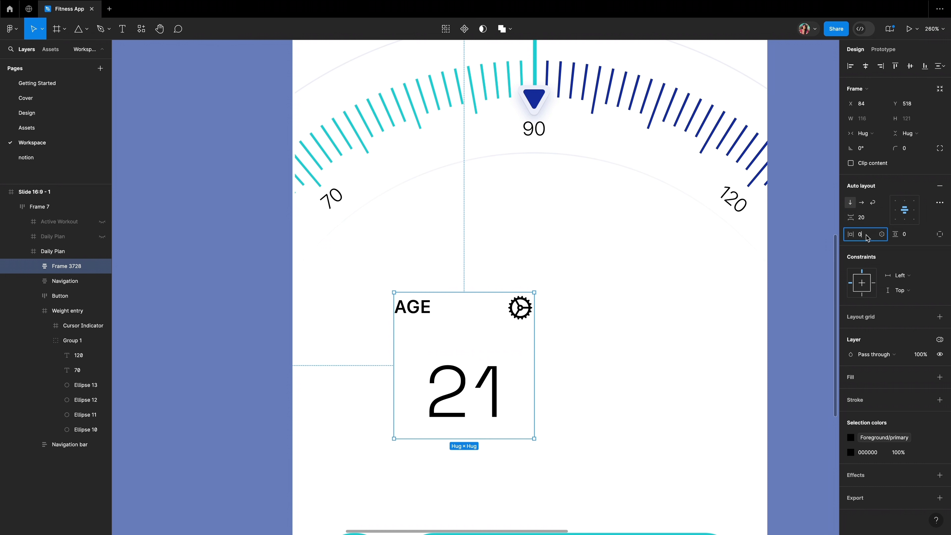
{"action": "type", "text": "20"}
{"action": "key", "text": "Return"}
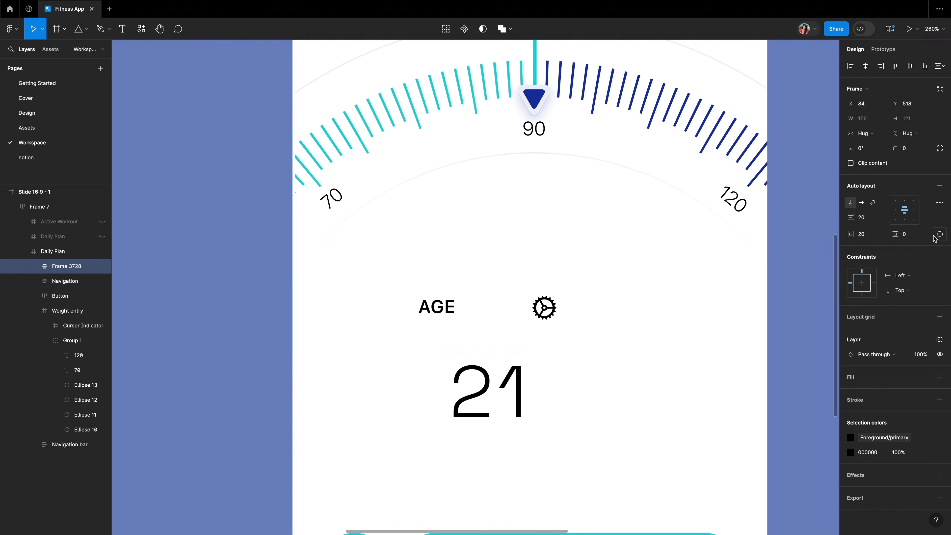
{"action": "left_click", "coordinate": [913, 238]}
{"action": "type", "text": "20"}
{"action": "key", "text": "Return"}
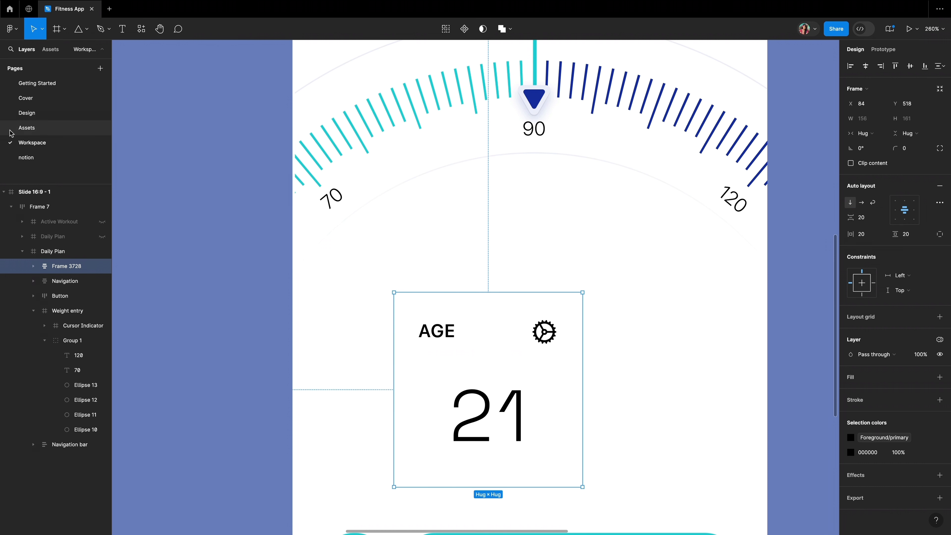
- Move the age card to X 36, Y 516 and fill it with the Container color
{"action": "left_click_drag", "start_coordinate": [468, 344], "coordinate": [410, 342]}
{"action": "left_click", "coordinate": [926, 377]}
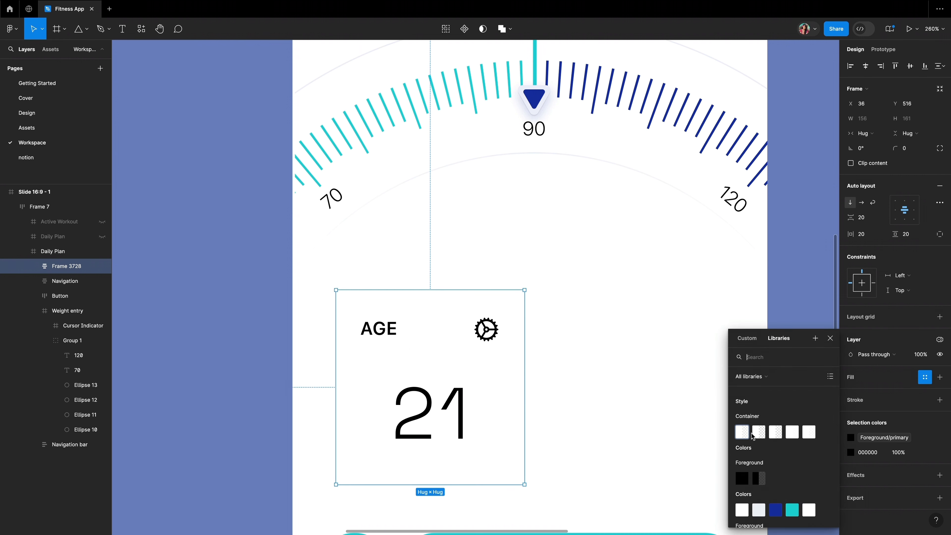
{"action": "left_click", "coordinate": [753, 441]}
- Set the age card's corner radius to 30 and its width to 166
{"action": "left_click", "coordinate": [906, 148]}
{"action": "type", "text": "20"}
{"action": "key", "text": "Return"}
{"action": "left_click", "coordinate": [906, 147]}
{"action": "type", "text": "30"}
{"action": "key", "text": "Return"}
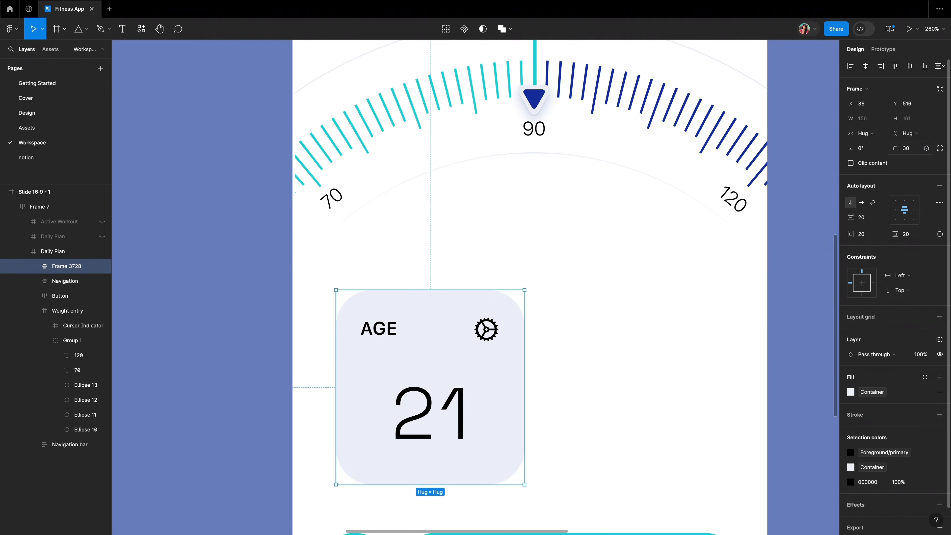
{"action": "left_click", "coordinate": [870, 122]}
{"action": "type", "text": "166"}
{"action": "key", "text": "Return"}
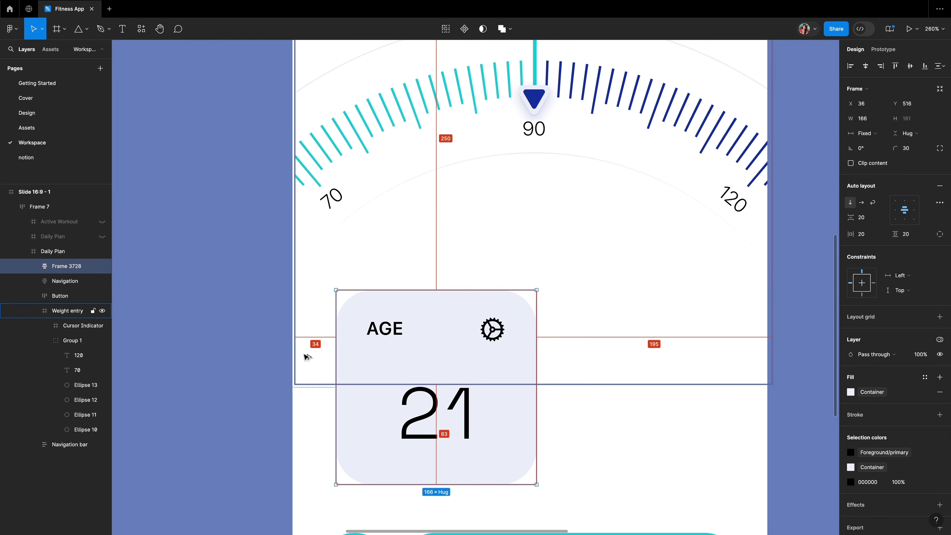
- Nudge the age card a little to the left, closer to the phone screen's edge
{"action": "key", "text": "Left"}
{"action": "key", "text": "Left"}
{"action": "key", "text": "Left"}
{"action": "key", "text": "Left"}
{"action": "key", "text": "Left"}
{"action": "key", "text": "Left"}
{"action": "key", "text": "Left"}
{"action": "key", "text": "Left"}
{"action": "key", "text": "Left"}
{"action": "key", "text": "Left"}
{"action": "key", "text": "Left"}
{"action": "key", "text": "Left"}
{"action": "key", "text": "Left"}
{"action": "key", "text": "Left"}
{"action": "key", "text": "Left"}
{"action": "key", "text": "Left"}
- Duplicate the age card into place on its right and change the copy's label to HEIGHT
{"action": "key", "text": "super+d"}
{"action": "key", "text": "shift+Right"}
{"action": "key", "text": "shift+Right"}
{"action": "key", "text": "shift+Right"}
{"action": "key", "text": "shift+Right"}
{"action": "key", "text": "shift+Right"}
{"action": "key", "text": "shift+Right"}
{"action": "key", "text": "shift+Right"}
{"action": "key", "text": "shift+Right"}
{"action": "key", "text": "shift+Right"}
{"action": "key", "text": "shift+Right"}
{"action": "key", "text": "shift+Right"}
{"action": "key", "text": "shift+Right"}
{"action": "key", "text": "shift+Right"}
{"action": "key", "text": "shift+Right"}
{"action": "key", "text": "shift+Right"}
{"action": "key", "text": "shift+Right"}
{"action": "key", "text": "shift+Right"}
{"action": "key", "text": "shift+Right"}
{"action": "key", "text": "Right"}
{"action": "key", "text": "Right"}
{"action": "key", "text": "Right"}
{"action": "key", "text": "Right"}
{"action": "key", "text": "Right"}
{"action": "key", "text": "Right"}
{"action": "key", "text": "Right"}
{"action": "double_click", "coordinate": [588, 329]}
{"action": "type", "text": "HEIGHT"}
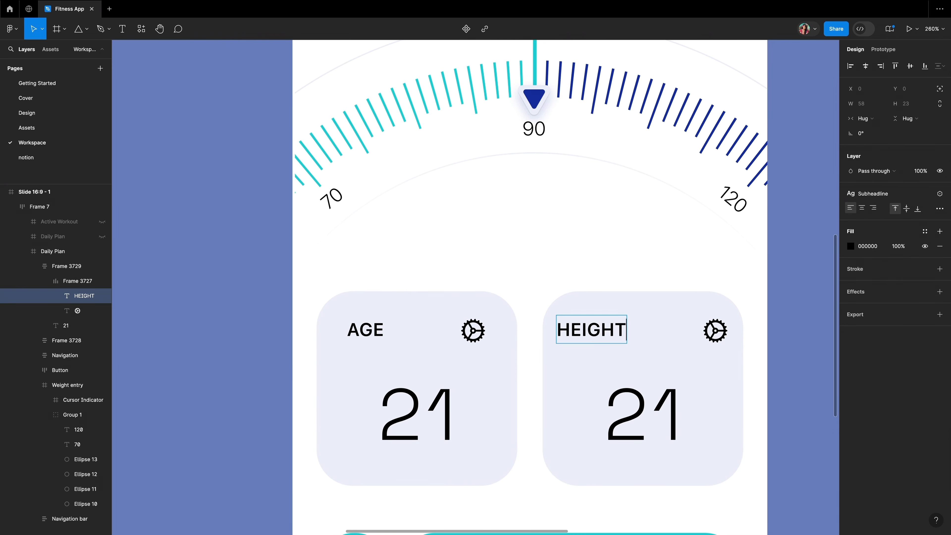
- Make the label-and-gear rows of the AGE and HEIGHT cards fill their container's width
{"action": "double_click", "coordinate": [412, 324]}
{"action": "left_click", "coordinate": [866, 133]}
{"action": "left_click", "coordinate": [879, 144]}
{"action": "double_click", "coordinate": [652, 329]}
{"action": "left_click", "coordinate": [866, 133]}
{"action": "left_click", "coordinate": [879, 144]}
{"action": "double_click", "coordinate": [463, 332]}
{"action": "left_click", "coordinate": [414, 329]}
{"action": "left_click", "coordinate": [867, 133]}
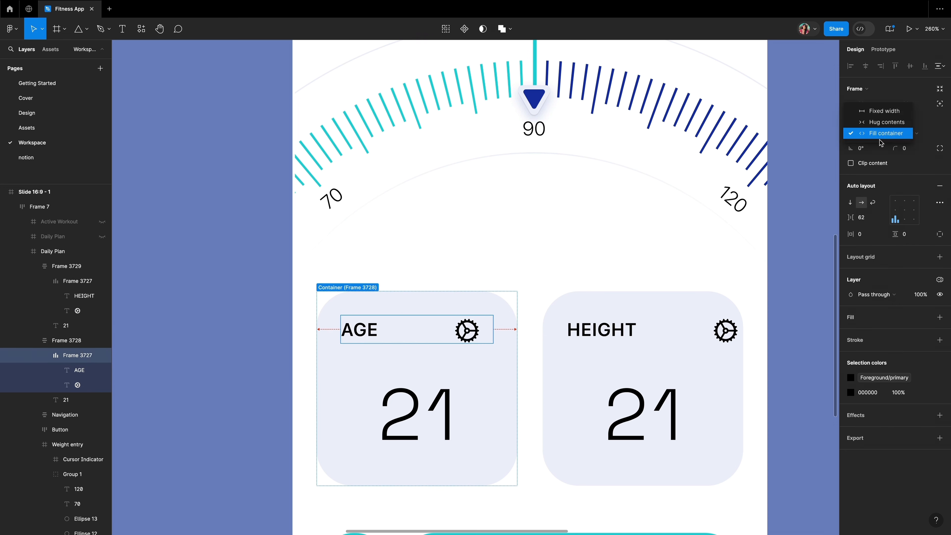
- Space the label and gear icon automatically to opposite ends of the row in both cards
{"action": "left_click", "coordinate": [876, 218]}
{"action": "left_click", "coordinate": [873, 238]}
{"action": "double_click", "coordinate": [667, 329]}
{"action": "left_click", "coordinate": [822, 340]}
- Change the HEIGHT card's value to 130cm
{"action": "double_click", "coordinate": [642, 414]}
{"action": "type", "text": "130"}
{"action": "key", "text": "Escape"}
{"action": "double_click", "coordinate": [705, 414]}
{"action": "type", "text": "cm"}
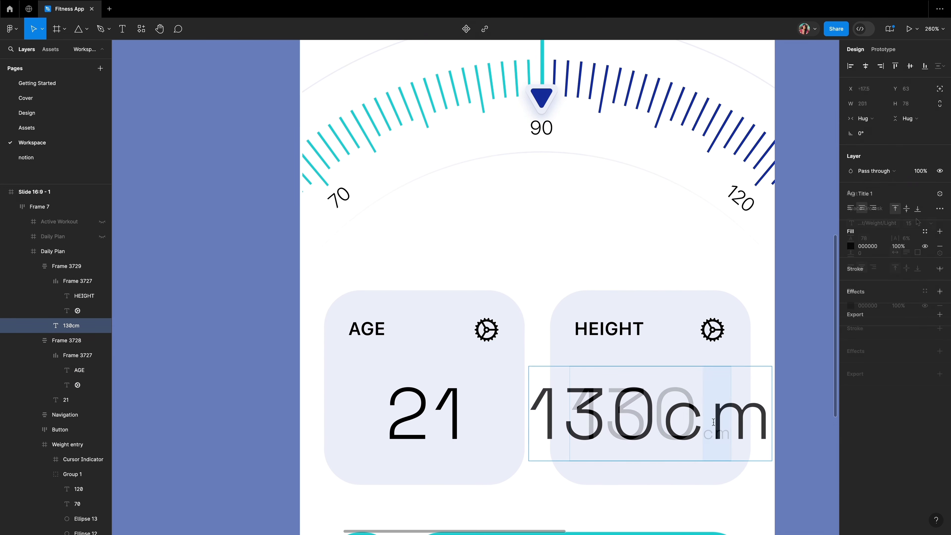
- Reduce the cm unit in the HEIGHT card to a light weight at size 17
{"action": "left_click_drag", "start_coordinate": [771, 416], "coordinate": [660, 416]}
{"action": "left_click", "coordinate": [926, 194]}
{"action": "left_click", "coordinate": [925, 223]}
{"action": "left_click", "coordinate": [922, 352]}
{"action": "left_click", "coordinate": [931, 354]}
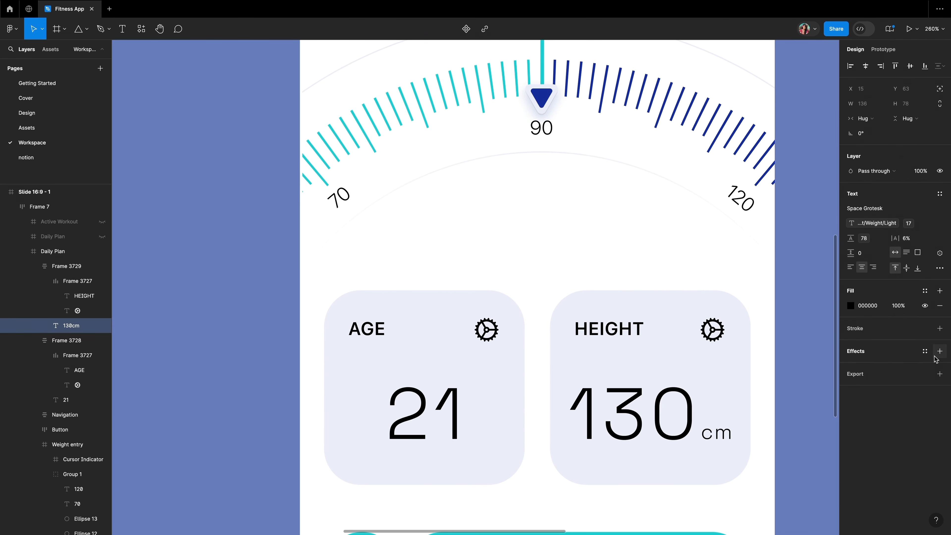
{"action": "left_click", "coordinate": [816, 459]}
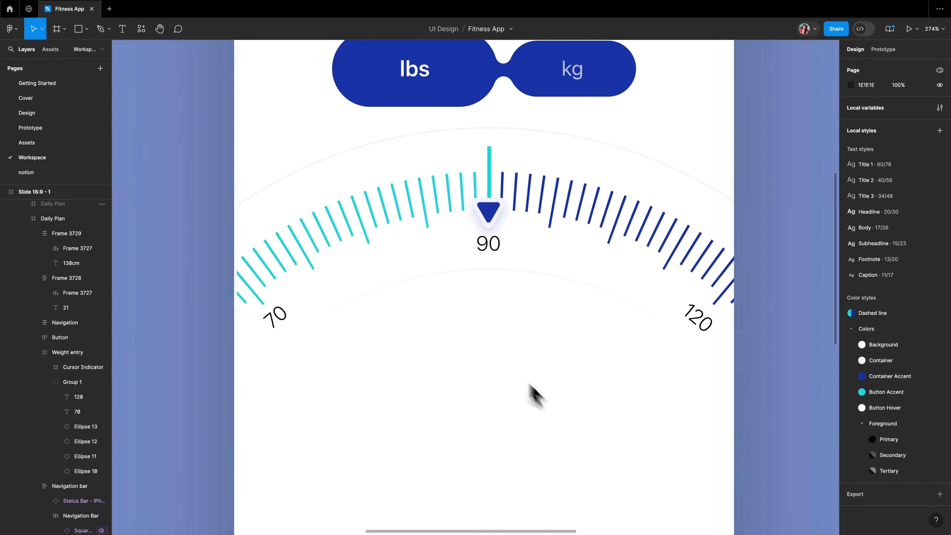
- Add the text 115 in Title 1 style below the dial's 90 and make its box auto width
{"action": "key", "text": "t"}
{"action": "left_click_drag", "start_coordinate": [417, 338], "coordinate": [563, 433]}
{"action": "type", "text": "115"}
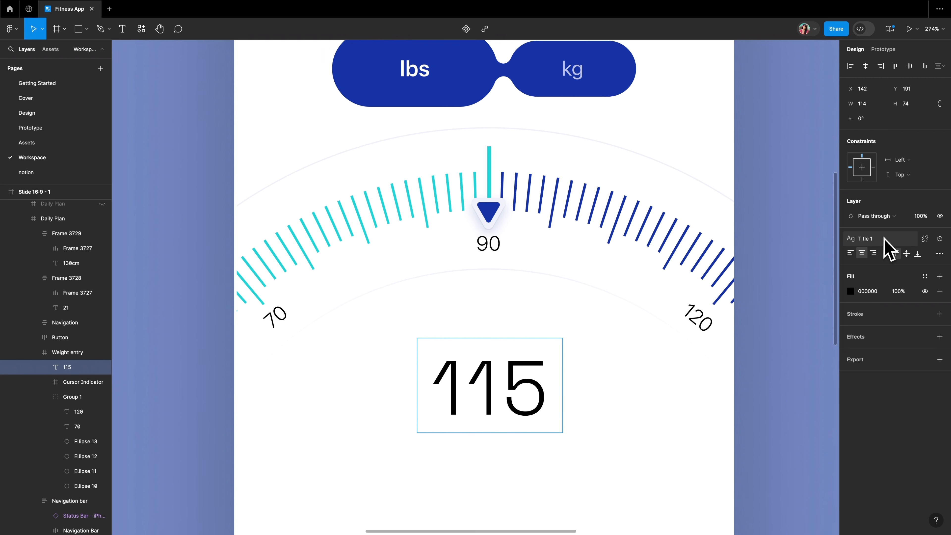
{"action": "left_click", "coordinate": [940, 254]}
{"action": "left_click", "coordinate": [806, 332]}
- Copy the 115 text directly below itself, change the copy to lbs and apply the smaller Body text style
{"action": "left_click_drag", "start_coordinate": [470, 389], "coordinate": [470, 465], "text": "alt"}
{"action": "double_click", "coordinate": [472, 464]}
{"action": "type", "text": "lbs"}
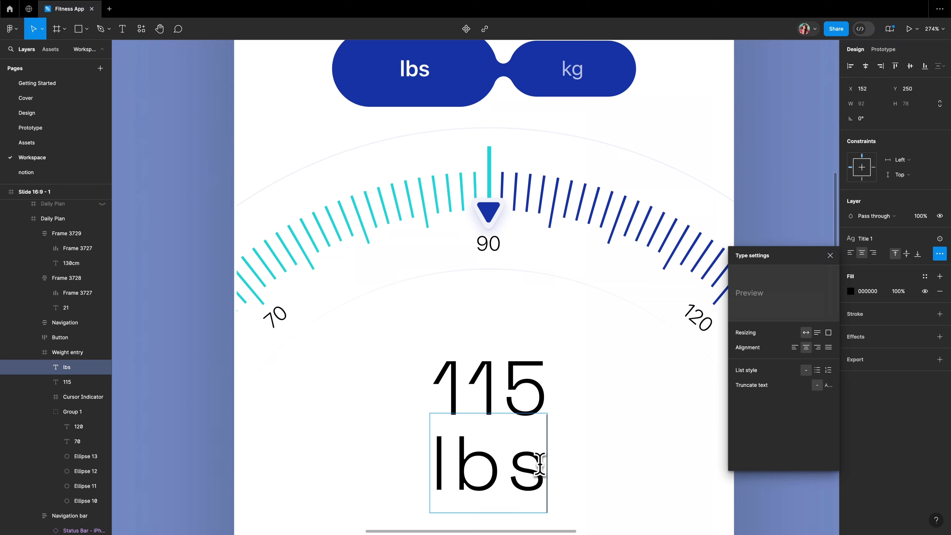
{"action": "key", "text": "super+a"}
{"action": "left_click", "coordinate": [873, 239]}
{"action": "left_click", "coordinate": [877, 339]}
{"action": "key", "text": "Escape"}
- Combine the 115 and lbs texts in a vertical auto layout with a gap of 0
{"action": "left_click", "coordinate": [492, 397], "text": "shift"}
{"action": "key", "text": "shift+a"}
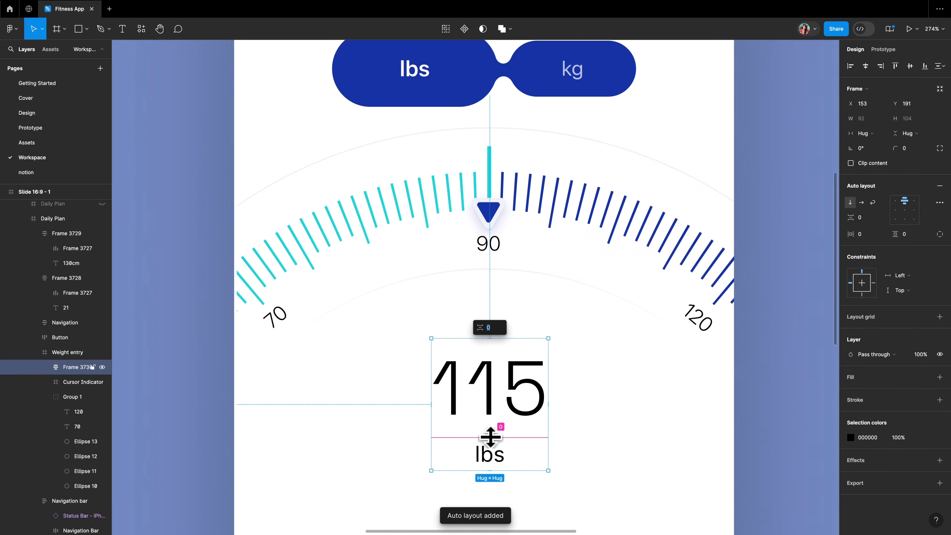
{"action": "key", "text": "Escape"}
{"action": "key", "text": "shift+1"}
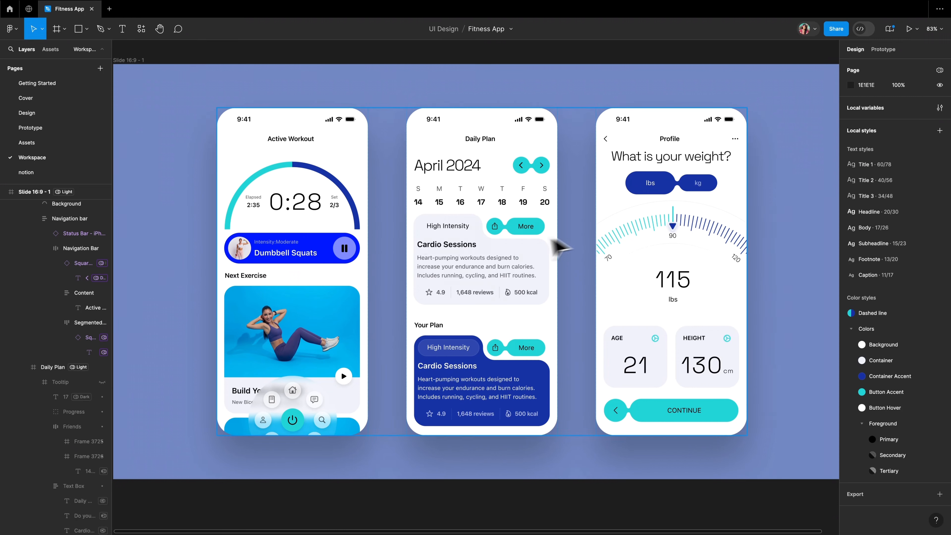
- Switch the Daily Plan screen's Color Styles mode to Dark
{"action": "left_click", "coordinate": [540, 268]}
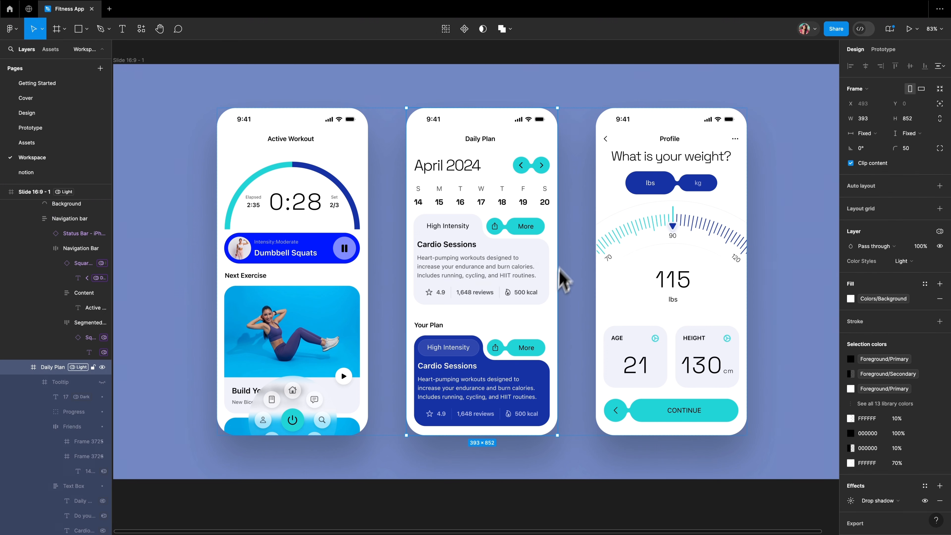
{"action": "left_click", "coordinate": [910, 262]}
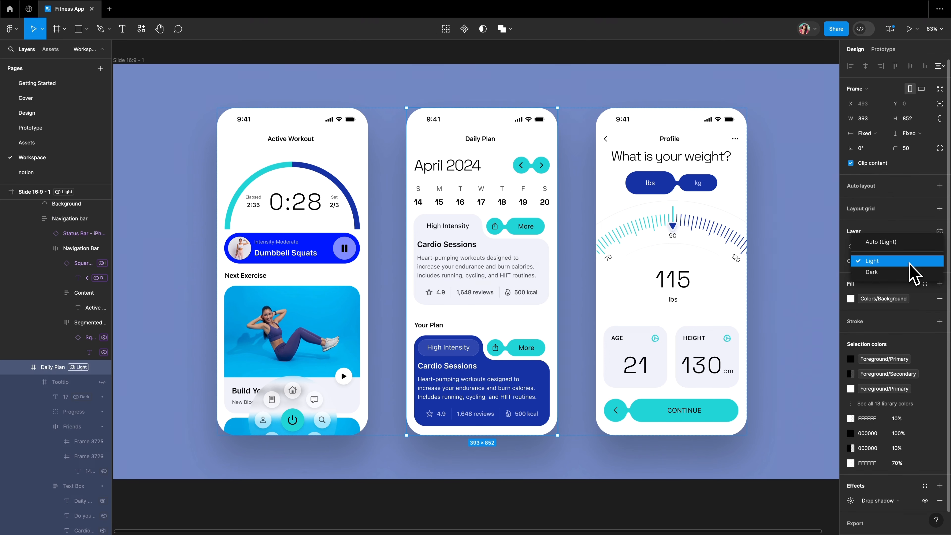
{"action": "left_click", "coordinate": [914, 261]}
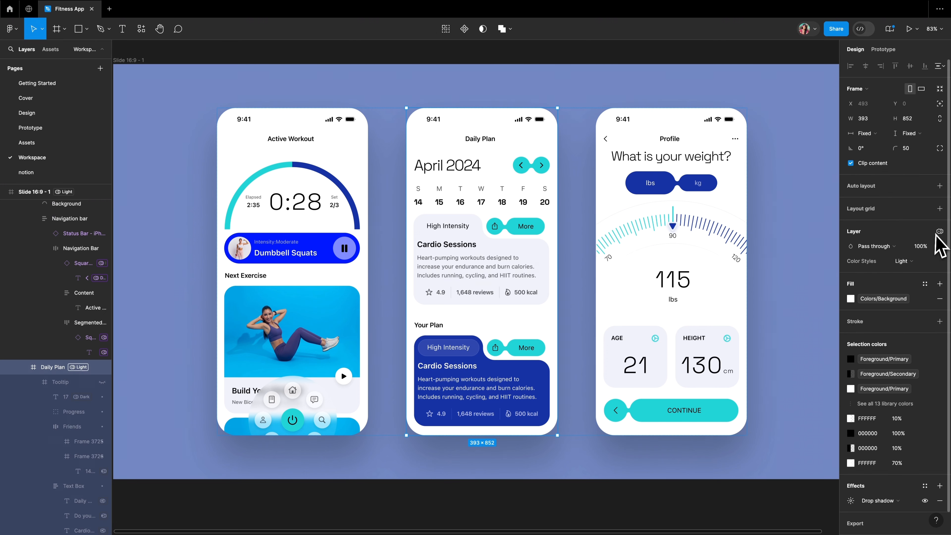
{"action": "left_click", "coordinate": [918, 261]}
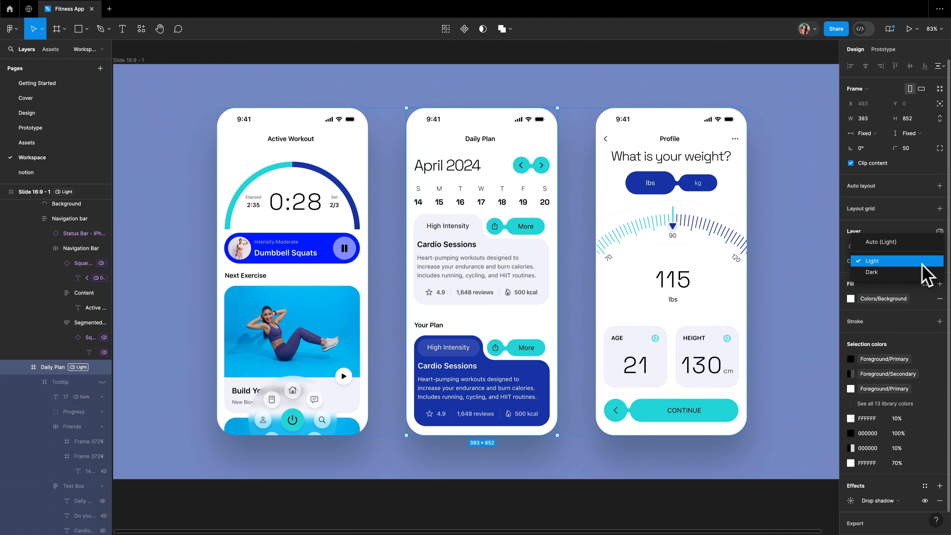
{"action": "left_click", "coordinate": [906, 272]}
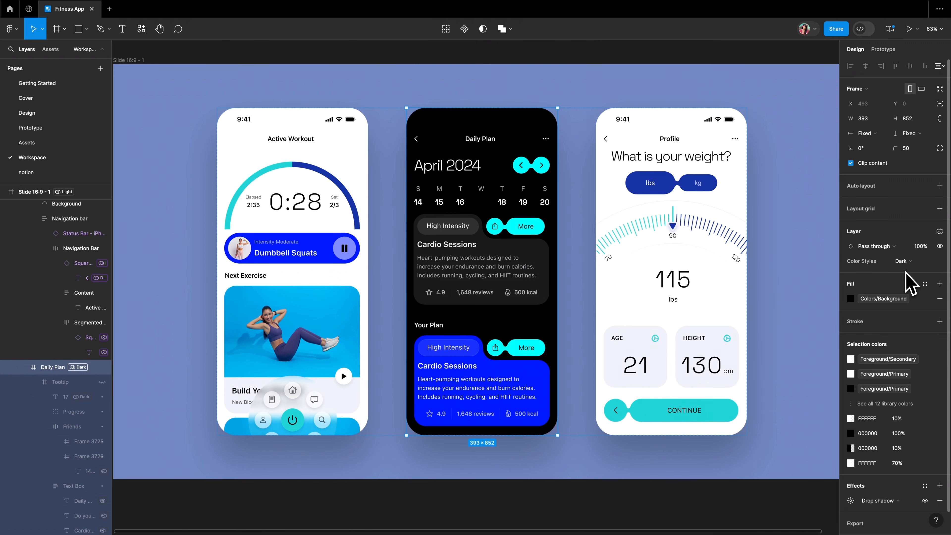
- Toggle the Daily Plan screen's color mode between Light and Dark, ending on Light
{"action": "left_click", "coordinate": [900, 263]}
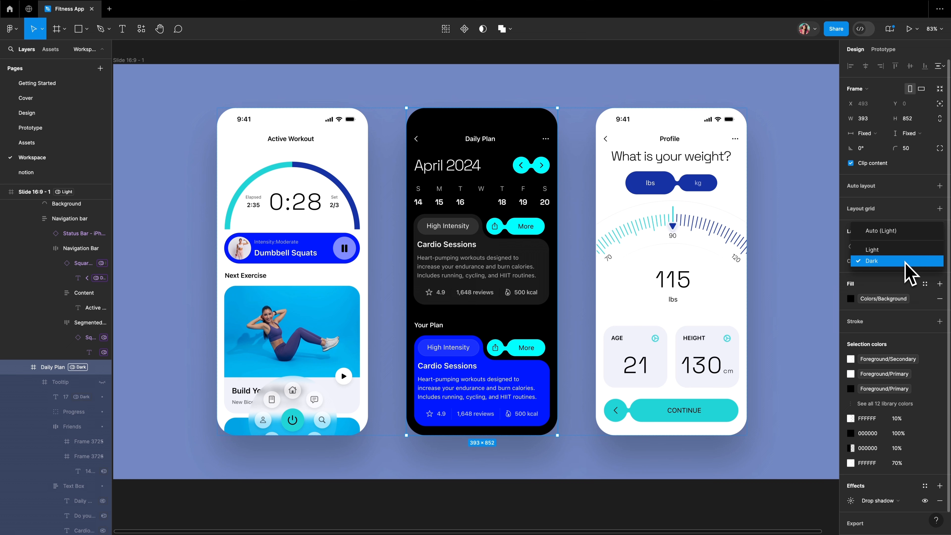
{"action": "left_click", "coordinate": [903, 251]}
{"action": "left_click", "coordinate": [903, 262]}
{"action": "left_click", "coordinate": [906, 273]}
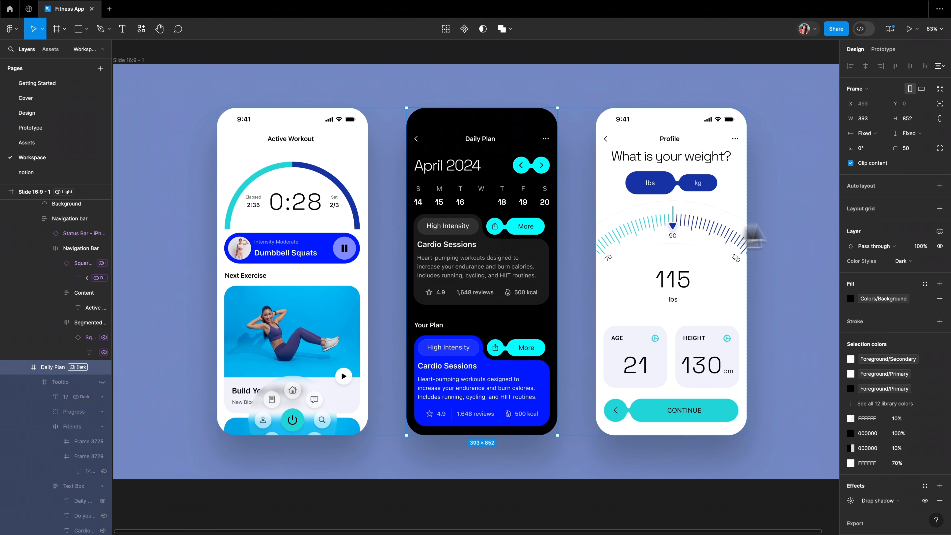
{"action": "left_click", "coordinate": [902, 263]}
{"action": "left_click", "coordinate": [899, 250]}
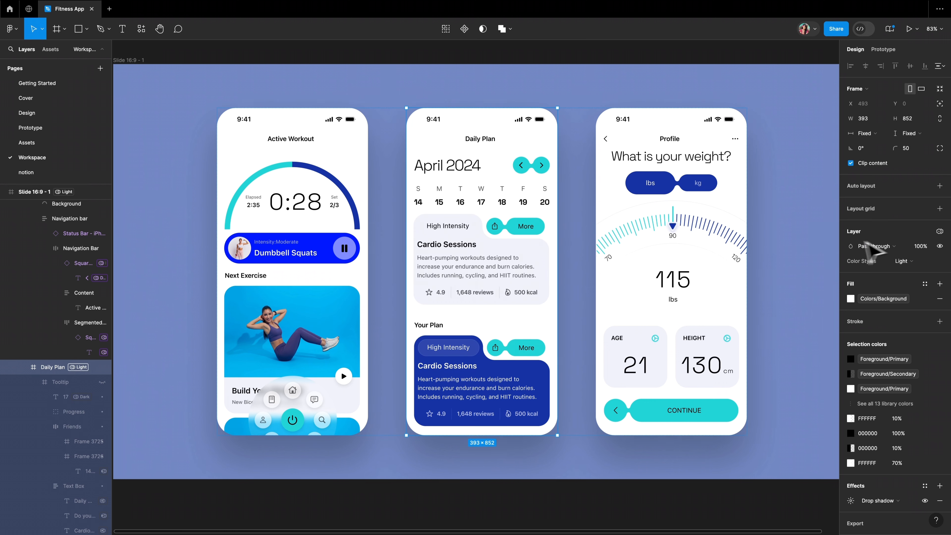
{"action": "left_click", "coordinate": [816, 259]}
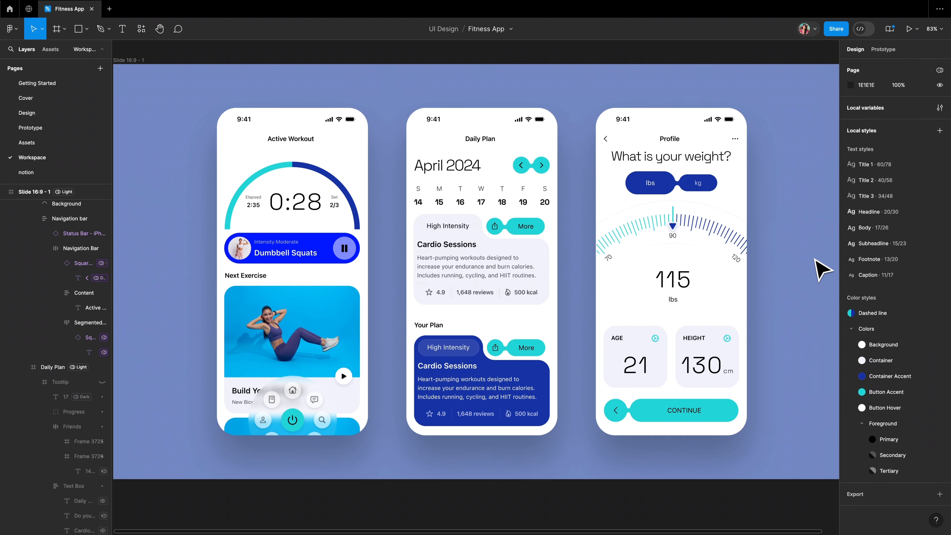